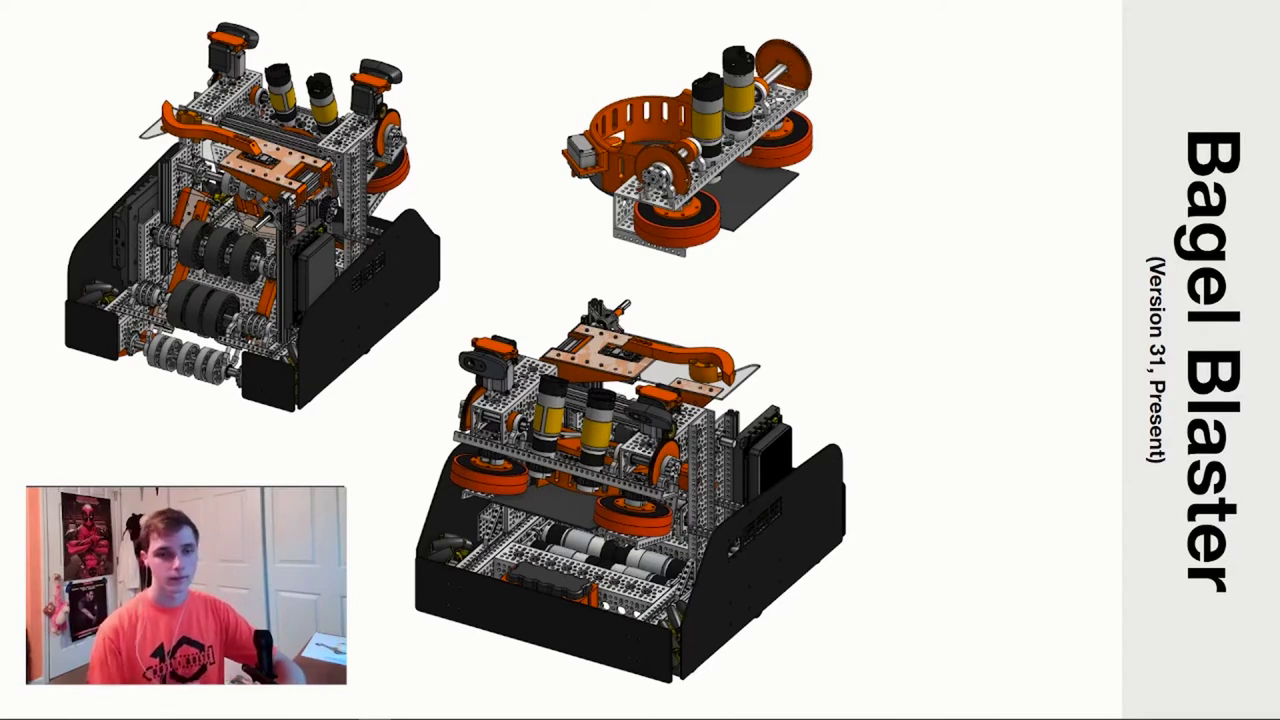
Step: Step through the Bagel Blaster version slides to the 'Pinto (Summer Demo Bots)' slide
{"action": "left_click", "coordinate": [920, 579]}
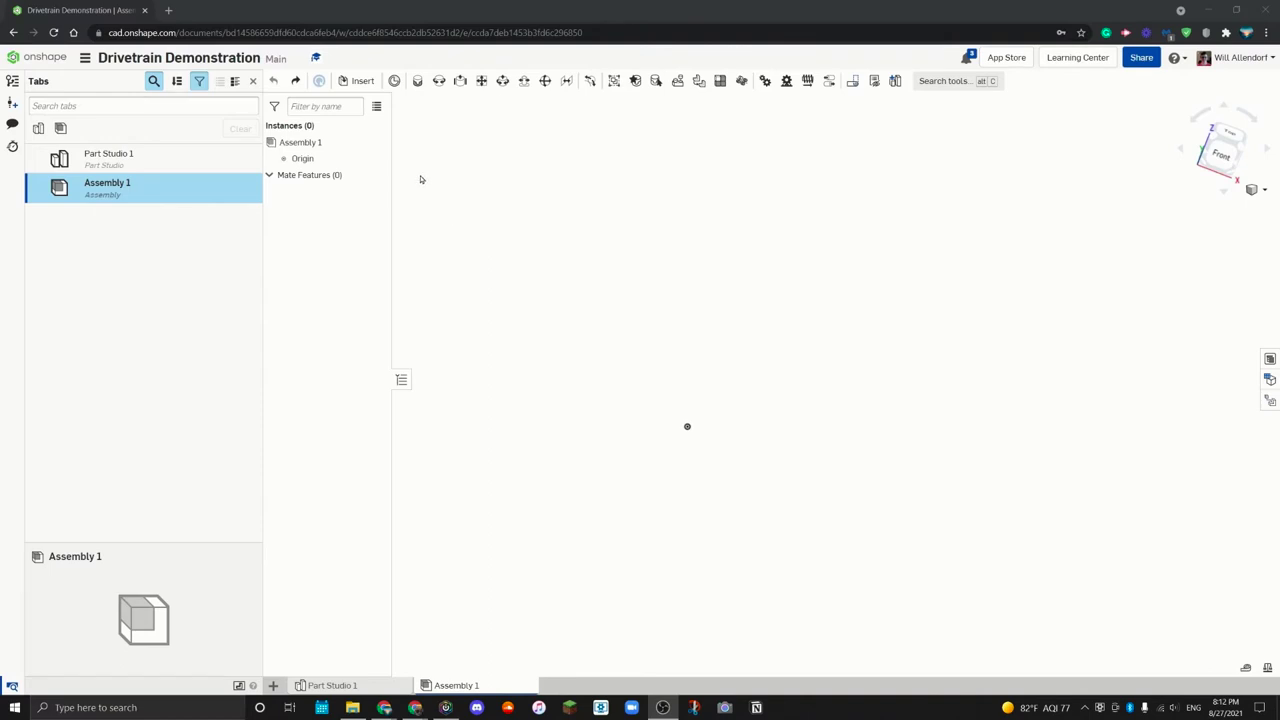
Step: Browse other documents to 5040 Nuts & Bolts > Parts Library > Prefab Parts > Structure > gobilda > Channel
{"action": "left_click", "coordinate": [360, 80]}
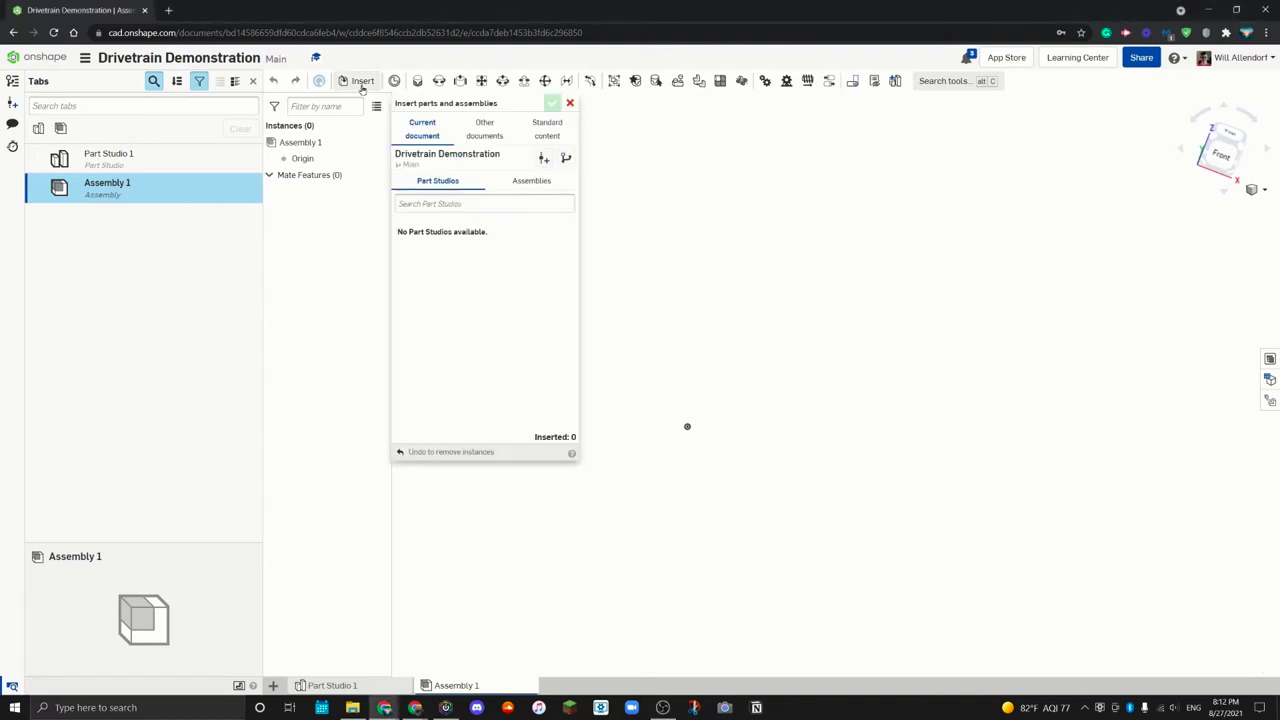
{"action": "left_click", "coordinate": [483, 135]}
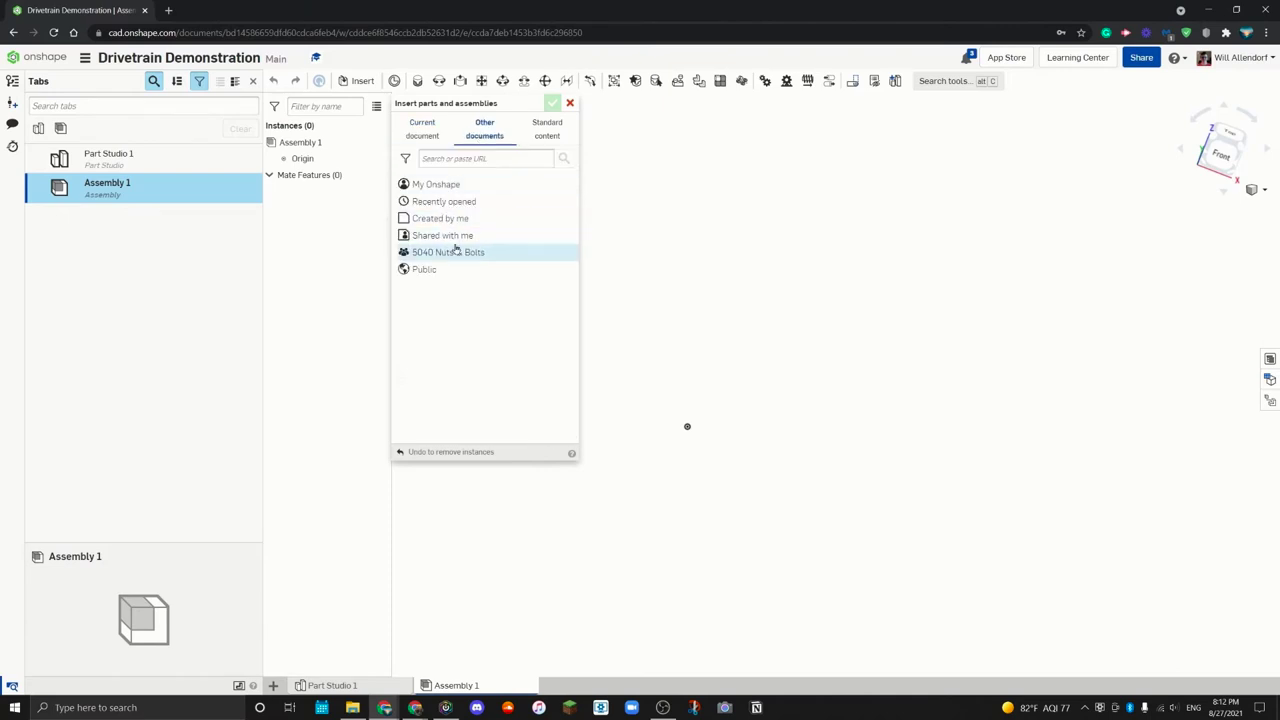
{"action": "left_click", "coordinate": [425, 252]}
{"action": "left_click", "coordinate": [447, 213]}
{"action": "left_click", "coordinate": [476, 302]}
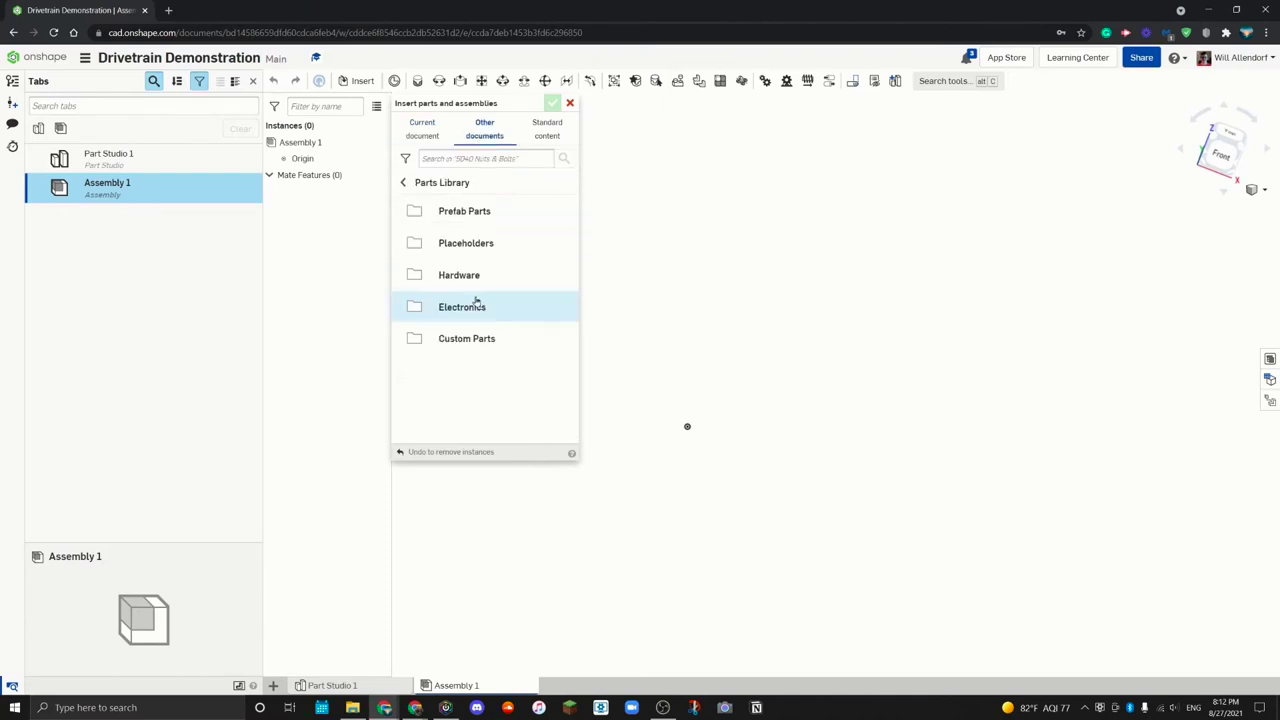
{"action": "left_click", "coordinate": [464, 214]}
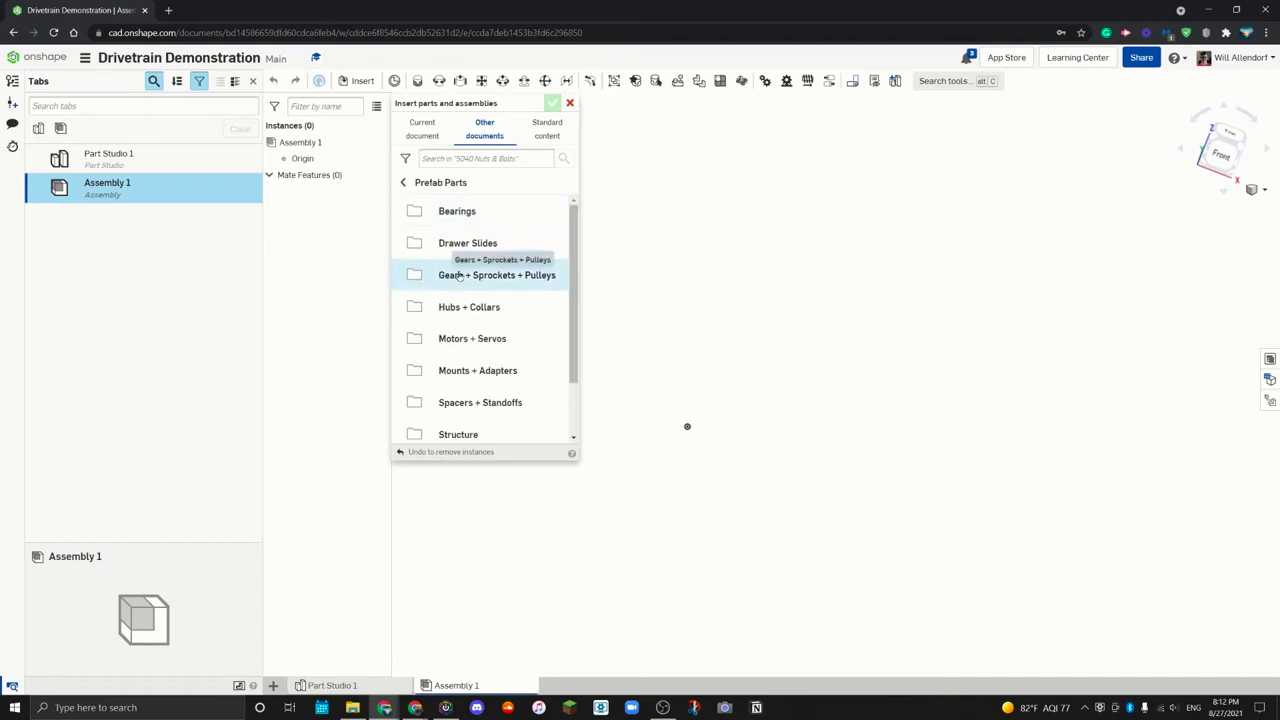
{"action": "left_click", "coordinate": [462, 430]}
{"action": "left_click", "coordinate": [453, 245]}
{"action": "left_click", "coordinate": [457, 250]}
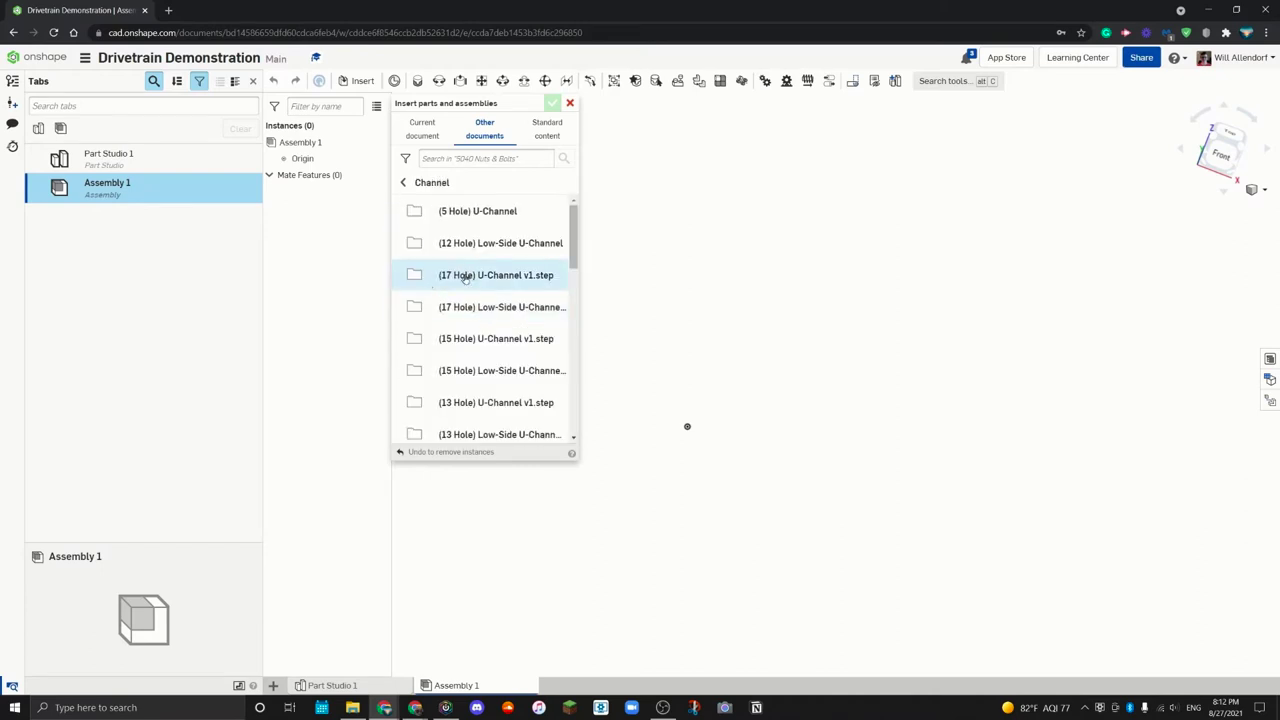
Step: Insert two (17 Hole) U-Channels into Assembly 1
{"action": "left_click", "coordinate": [456, 283]}
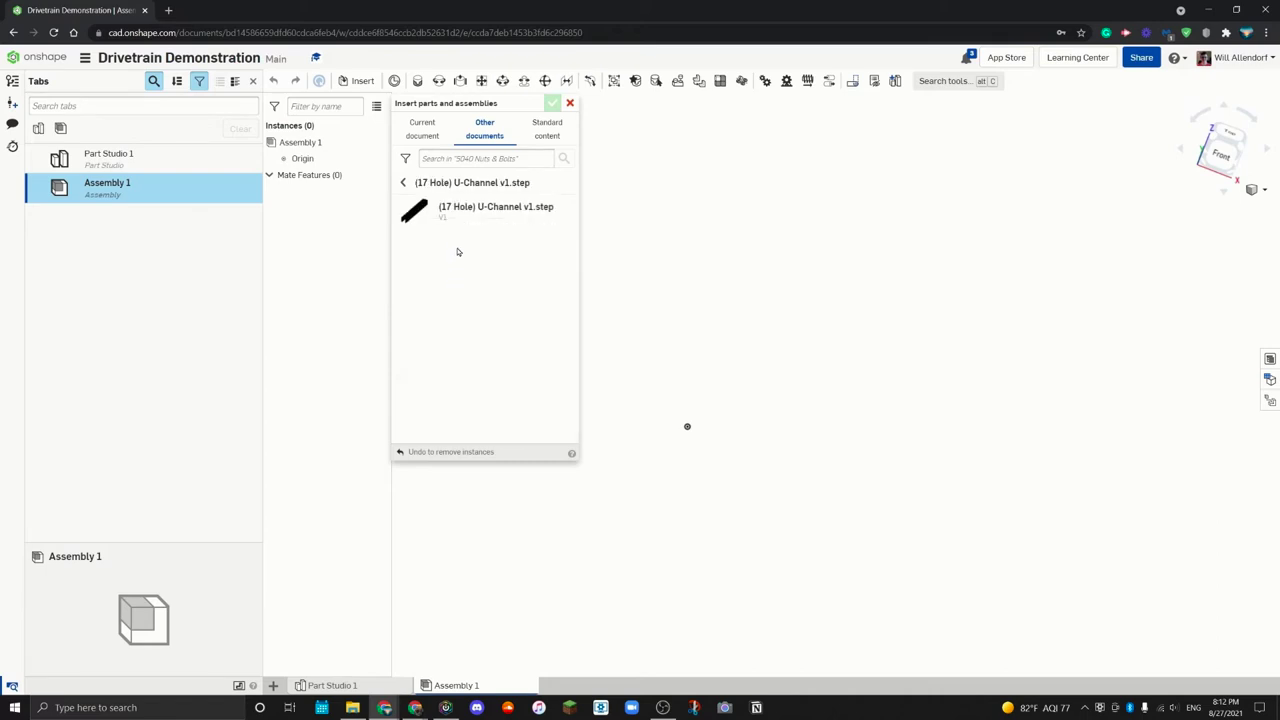
{"action": "left_click", "coordinate": [476, 260]}
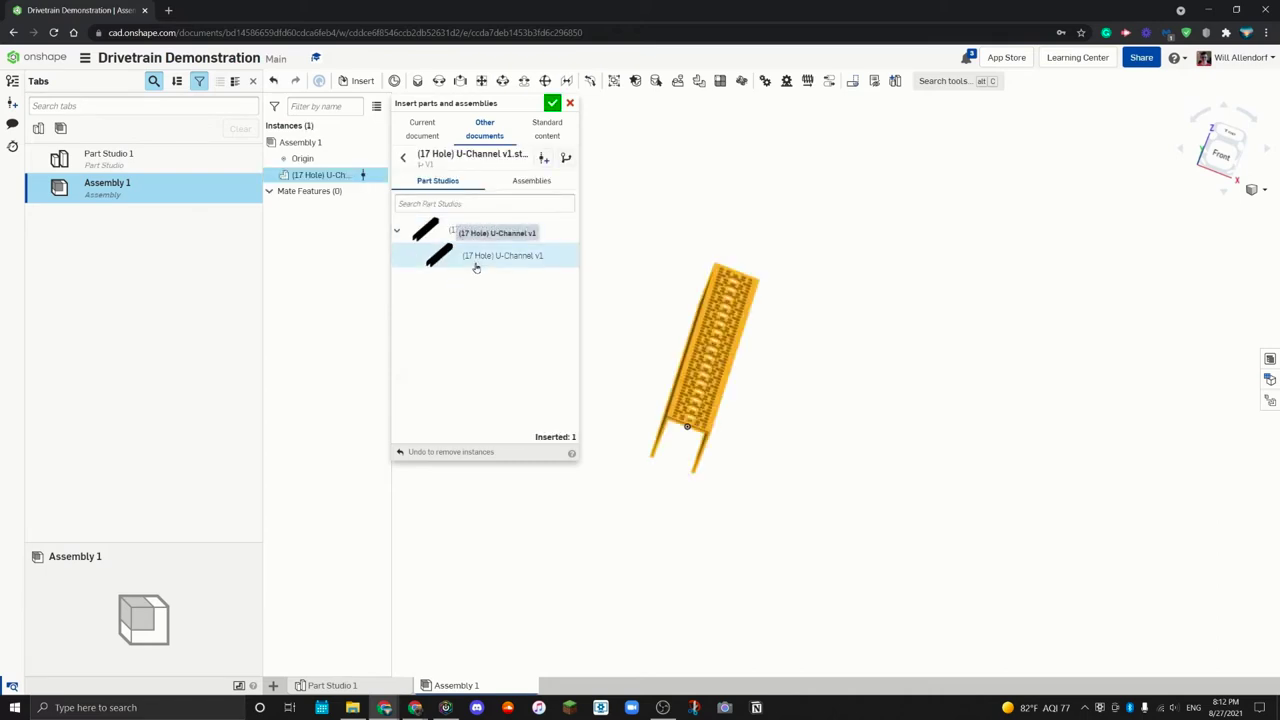
{"action": "left_click", "coordinate": [476, 262]}
Step: Return to the channel sizes and insert two (9 Hole) U-Channels
{"action": "left_click", "coordinate": [403, 158]}
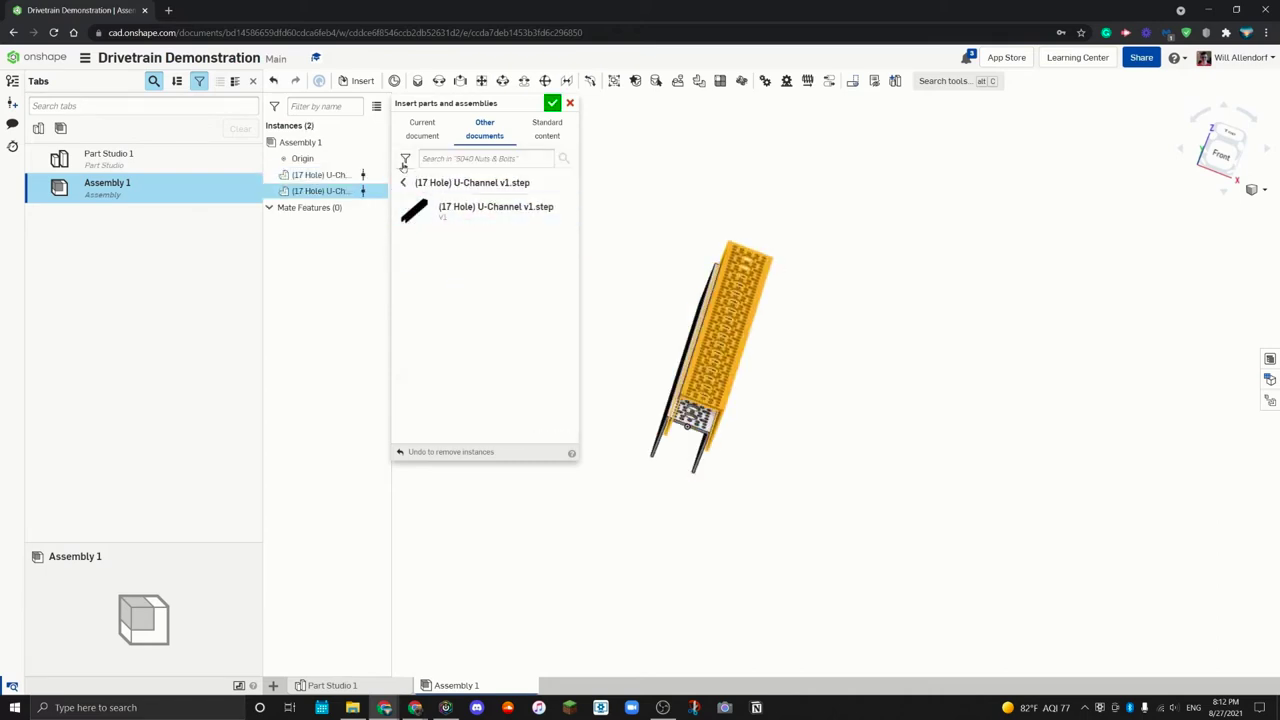
{"action": "left_click", "coordinate": [404, 184]}
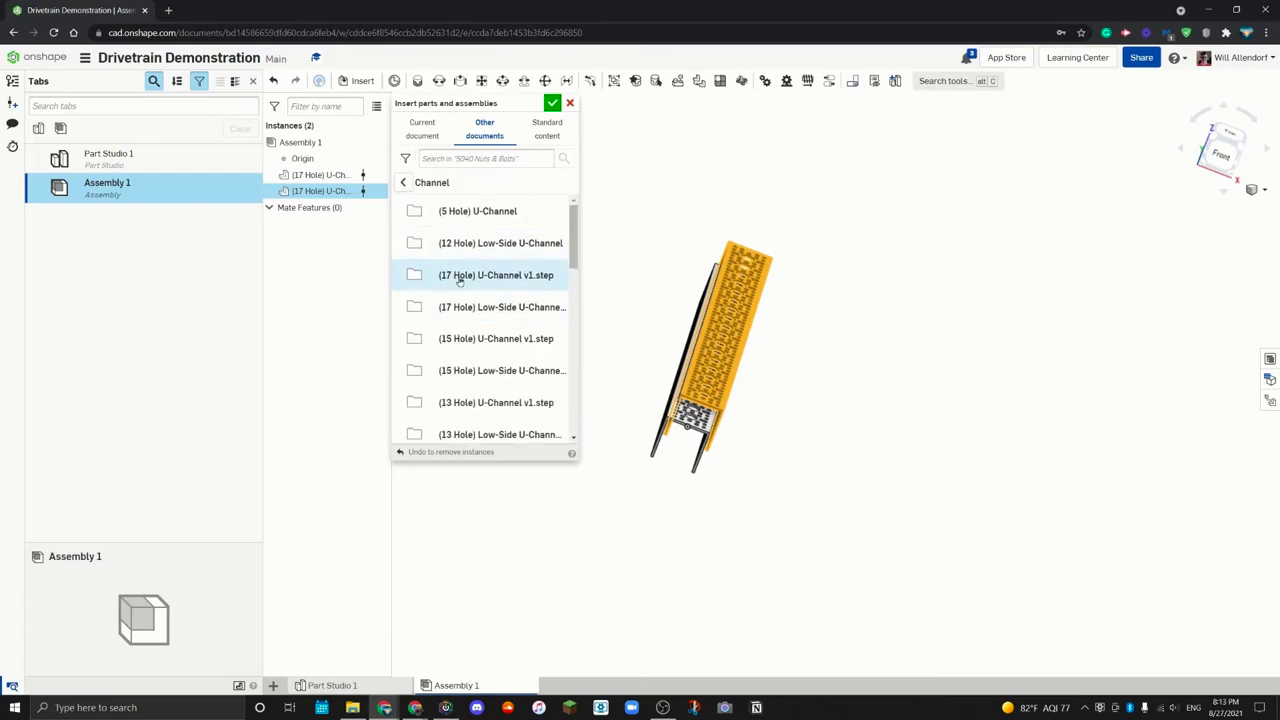
{"action": "scroll", "coordinate": [458, 283], "scroll_direction": "down", "scroll_amount": 3}
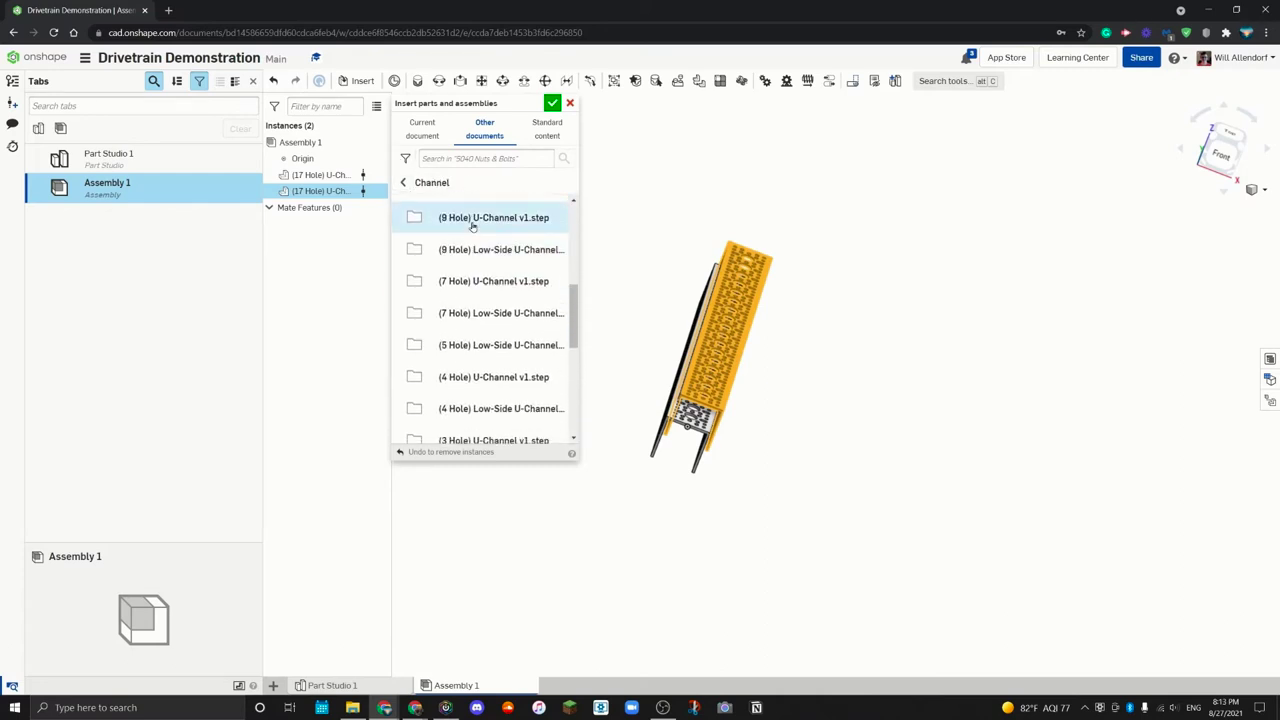
{"action": "left_click", "coordinate": [474, 220]}
{"action": "left_click", "coordinate": [478, 225]}
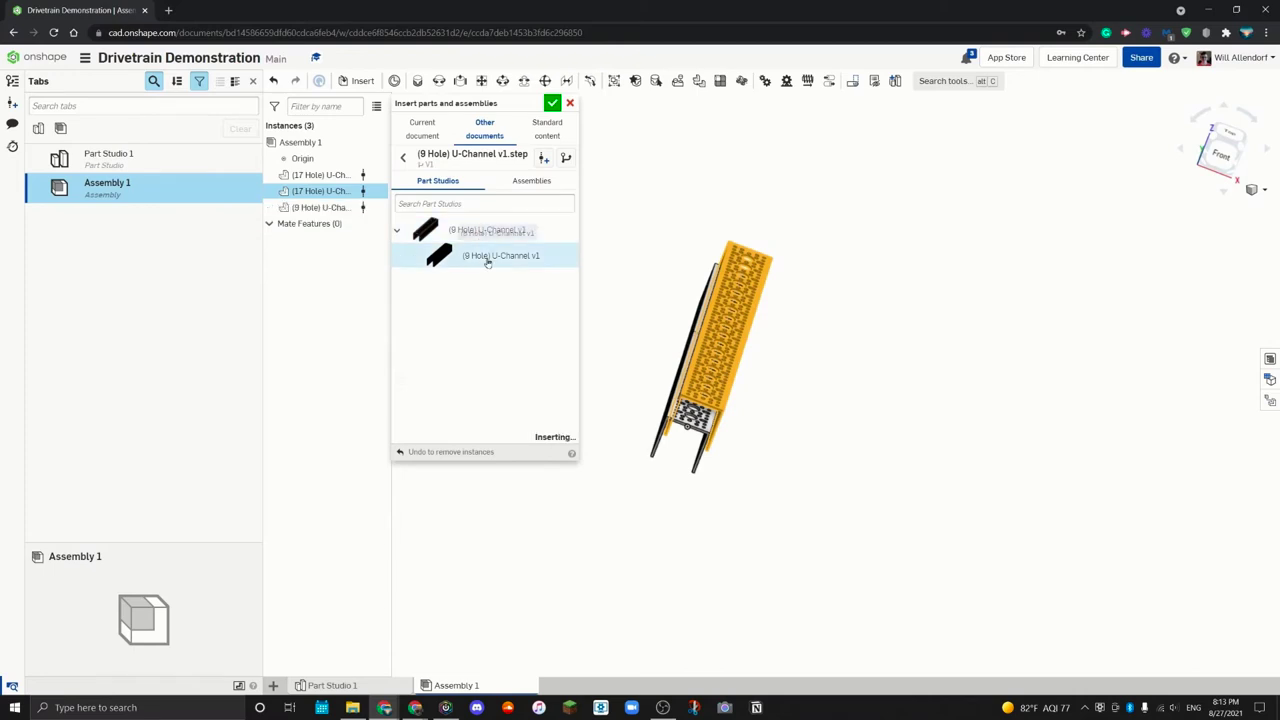
{"action": "left_click", "coordinate": [486, 258]}
{"action": "left_click", "coordinate": [686, 426]}
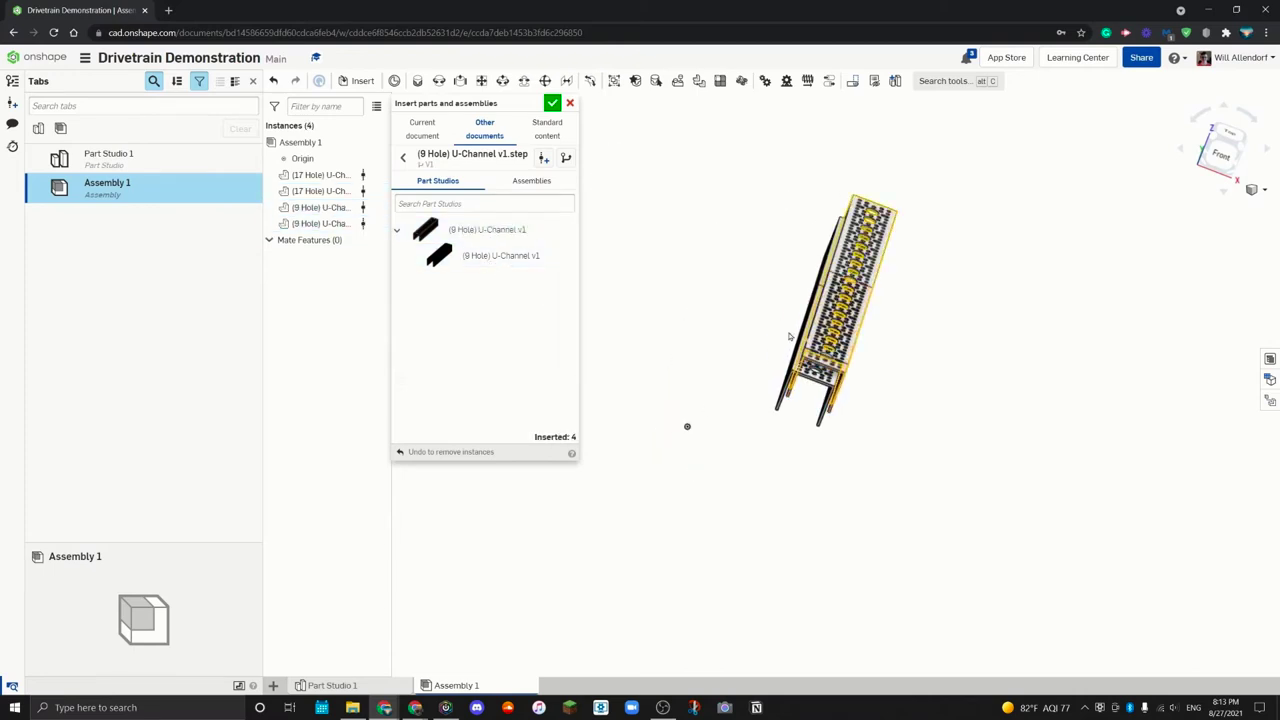
Step: Leave the Channel folder and show the Recently opened documents list
{"action": "left_click", "coordinate": [404, 160]}
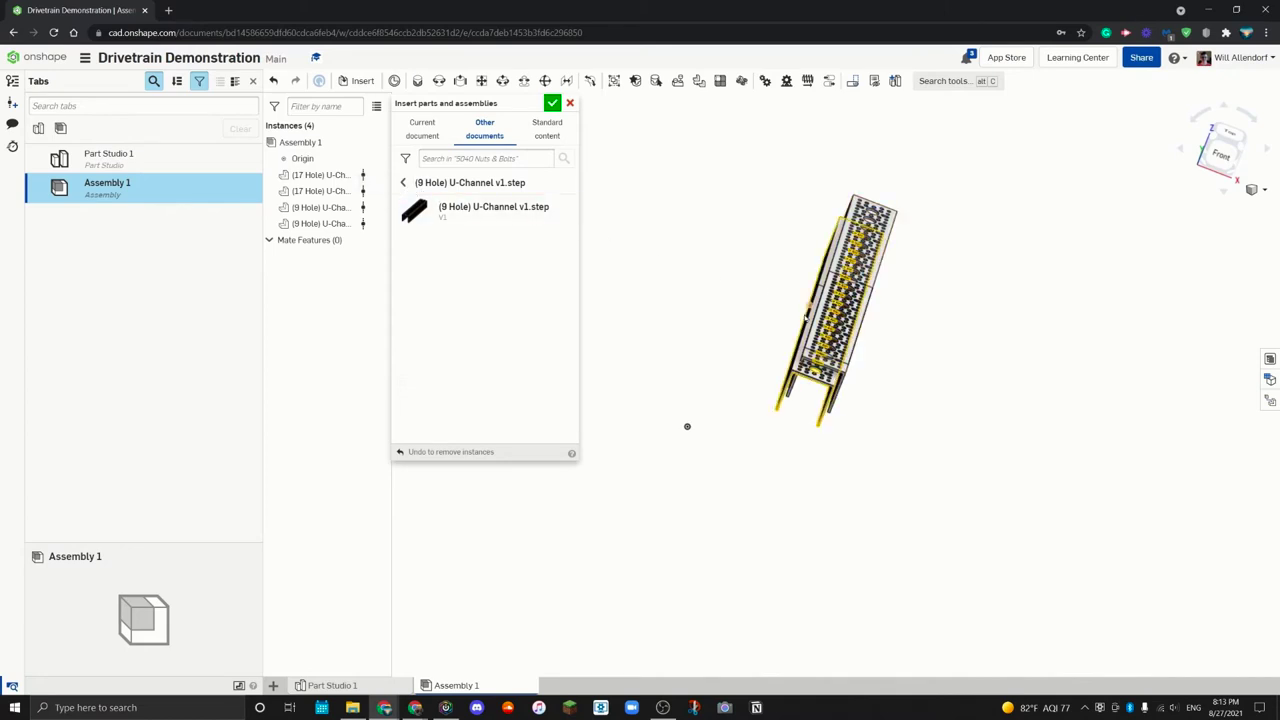
{"action": "left_click", "coordinate": [401, 183]}
{"action": "left_click", "coordinate": [404, 183]}
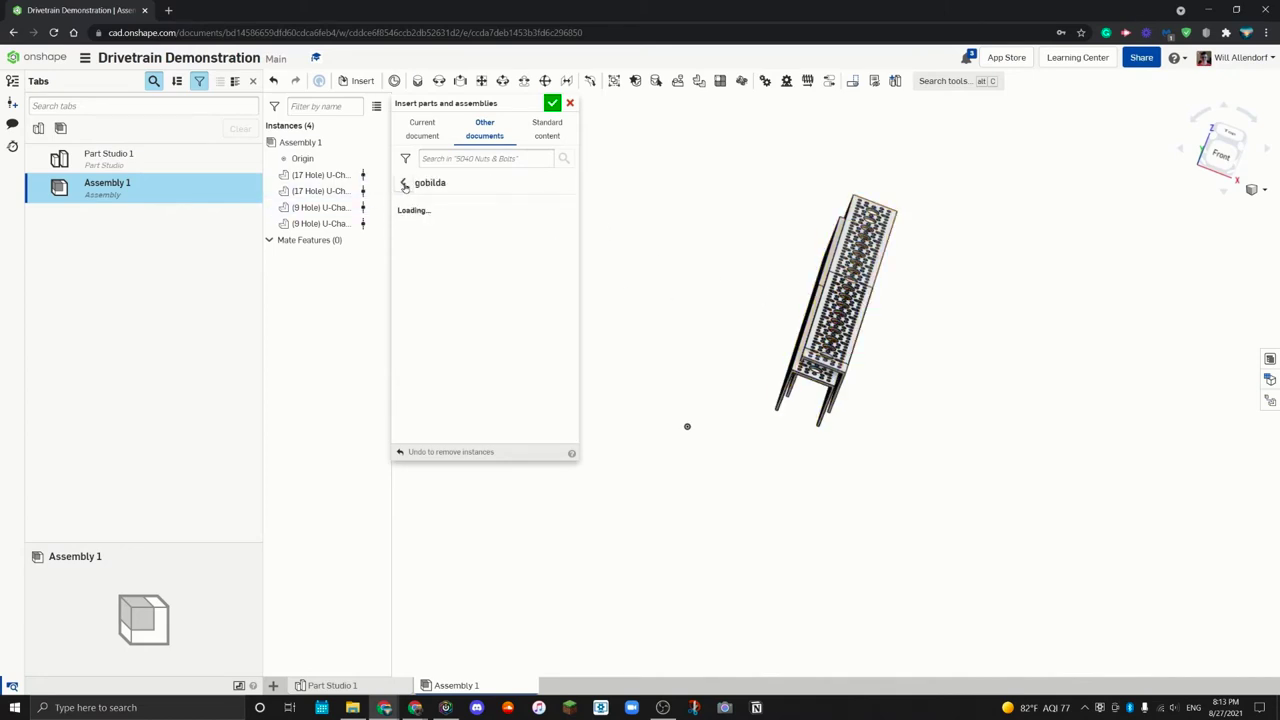
{"action": "left_click", "coordinate": [469, 138]}
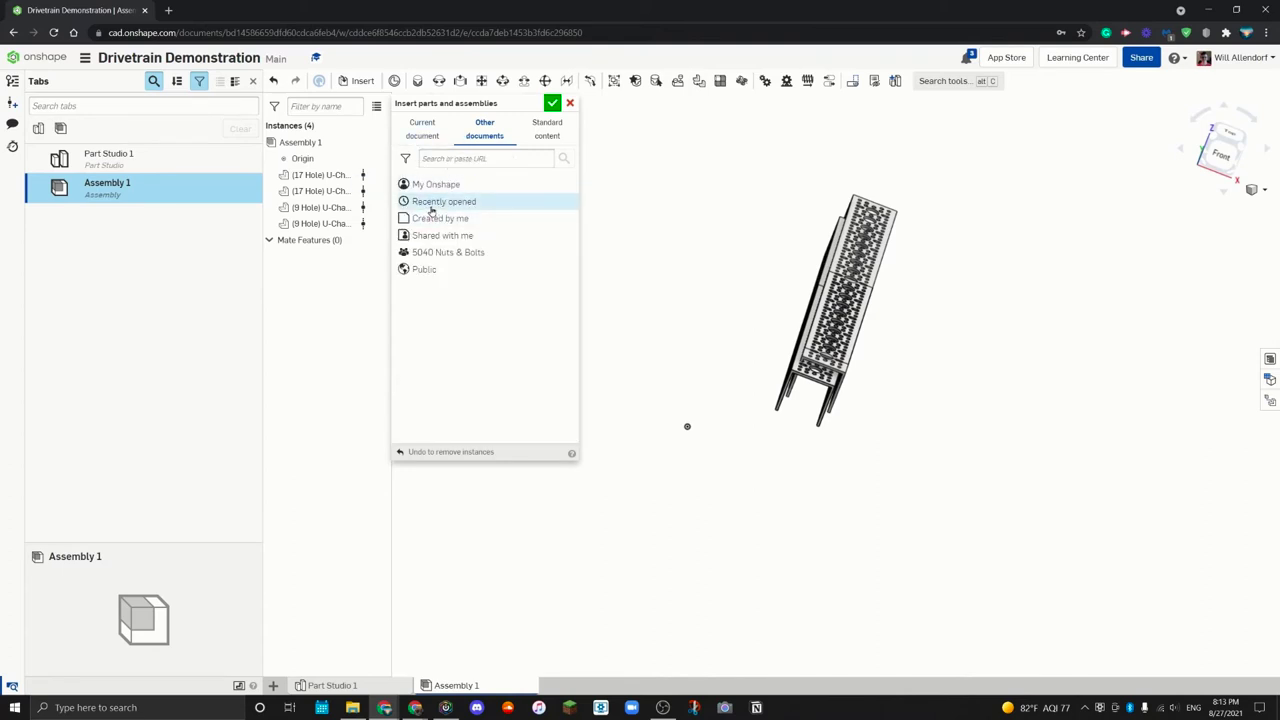
{"action": "left_click", "coordinate": [432, 203]}
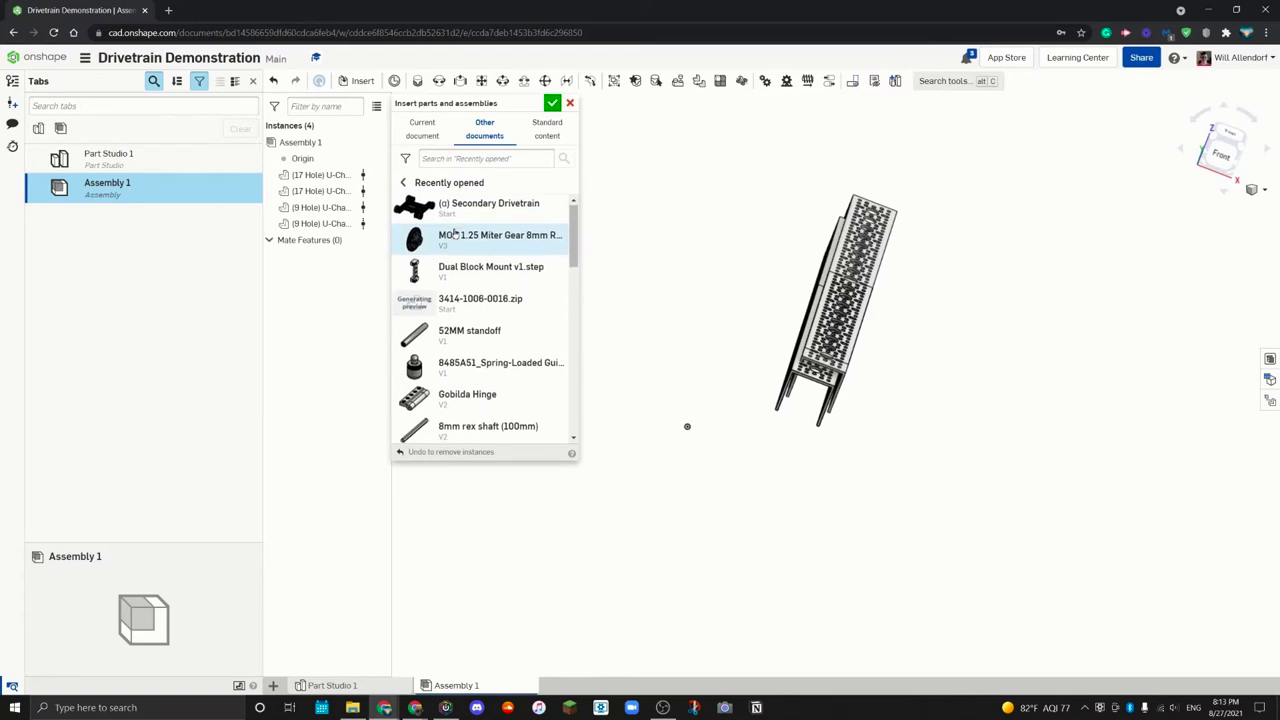
{"action": "scroll", "coordinate": [453, 232], "scroll_direction": "down", "scroll_amount": 2}
{"action": "scroll", "coordinate": [448, 222], "scroll_direction": "up", "scroll_amount": 3}
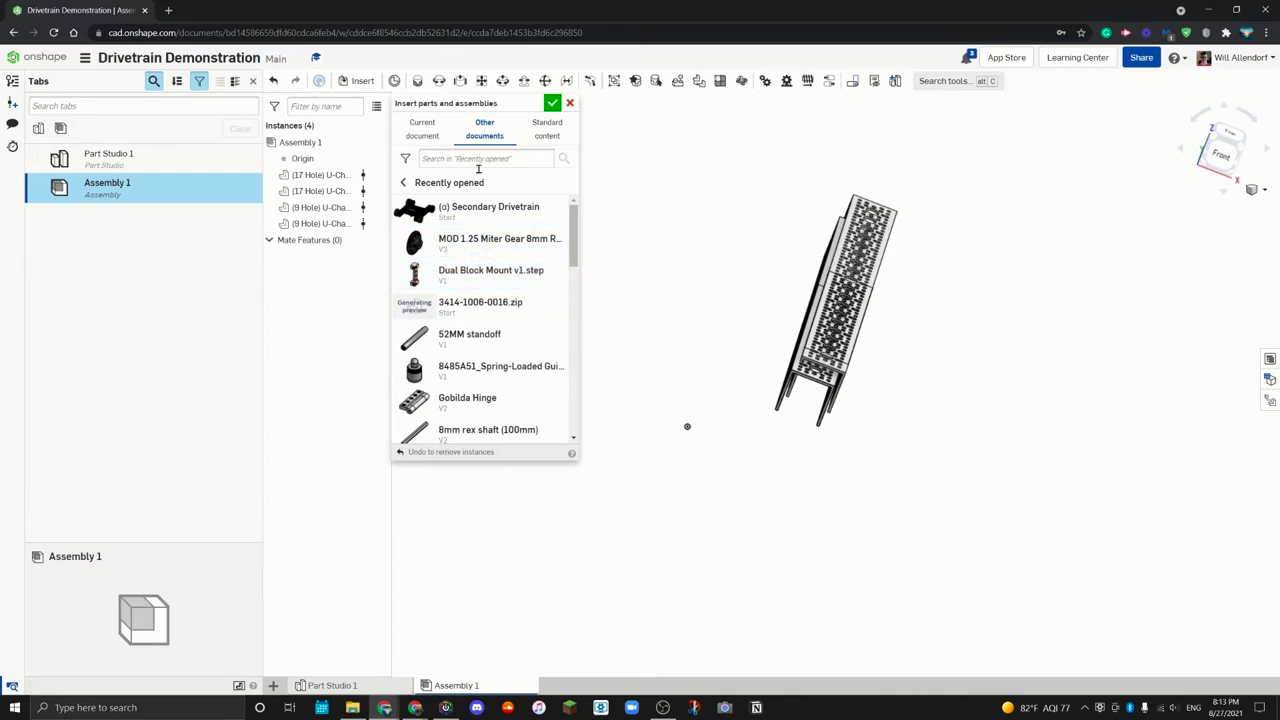
Step: Insert eight Dual Block Mount v1 parts from Dual Block Mount v1.step
{"action": "left_click", "coordinate": [485, 272]}
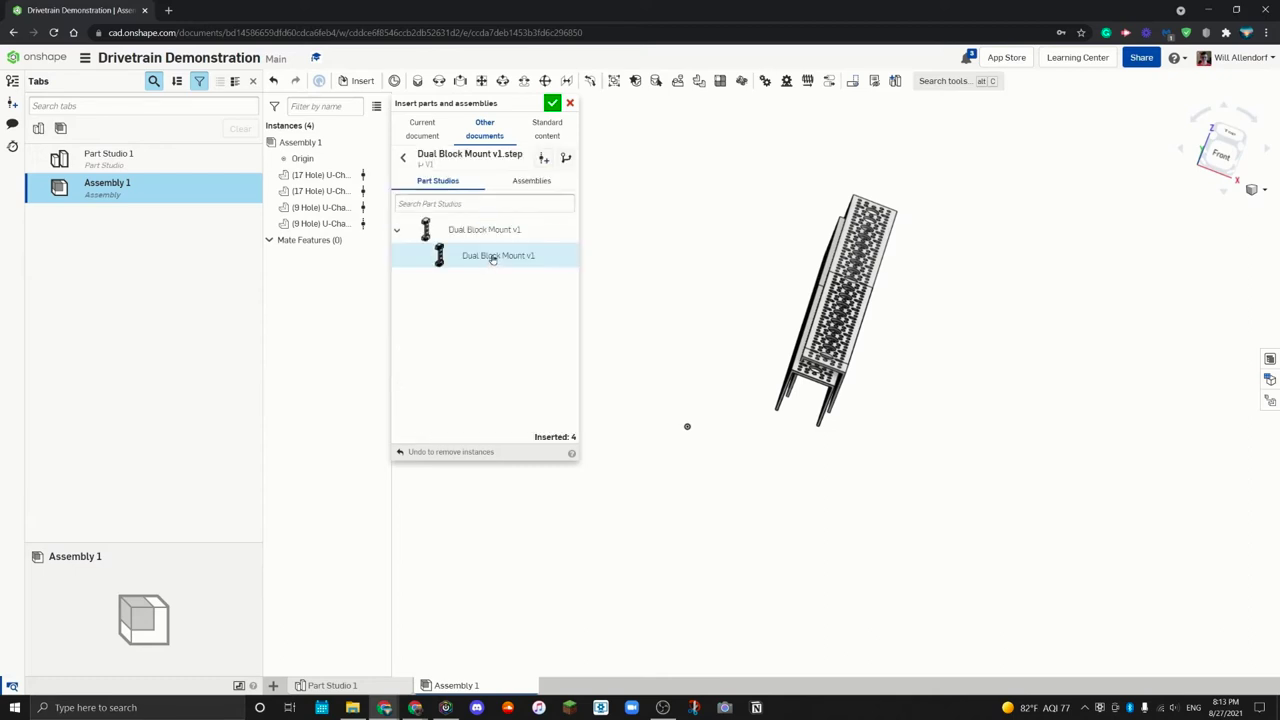
{"action": "left_click", "coordinate": [486, 256]}
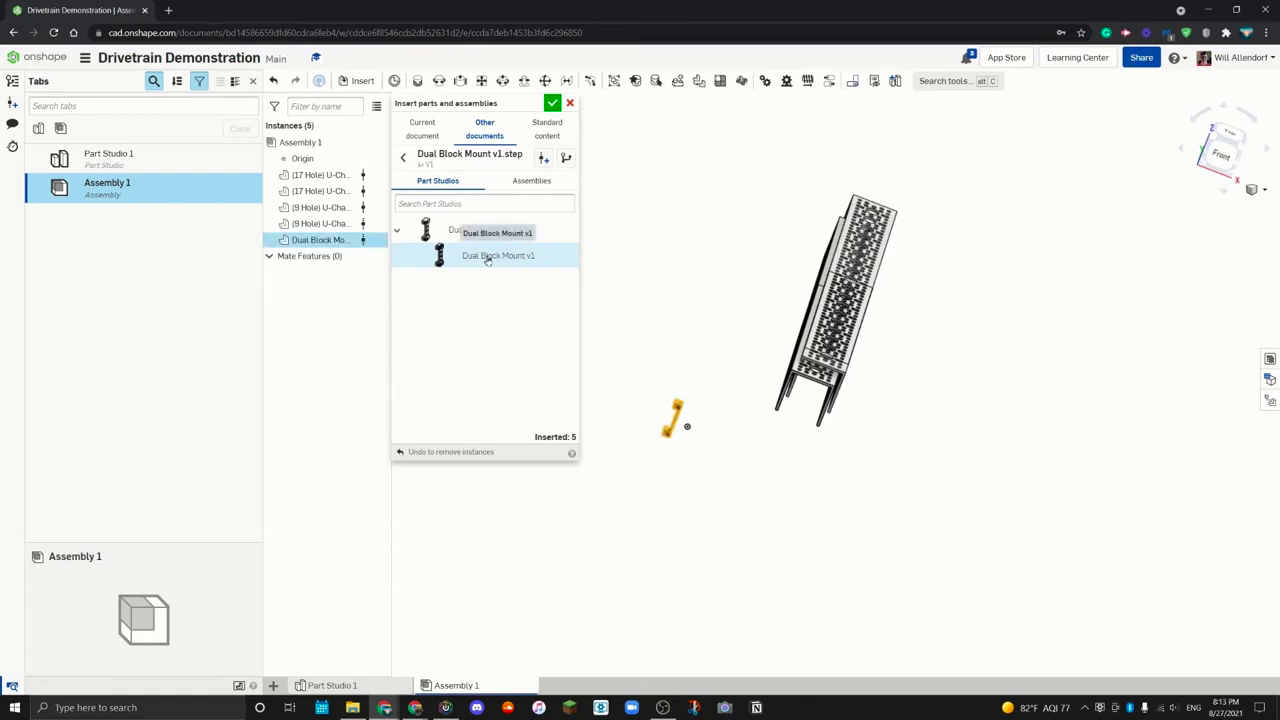
{"action": "left_click", "coordinate": [487, 258]}
{"action": "left_click", "coordinate": [487, 257]}
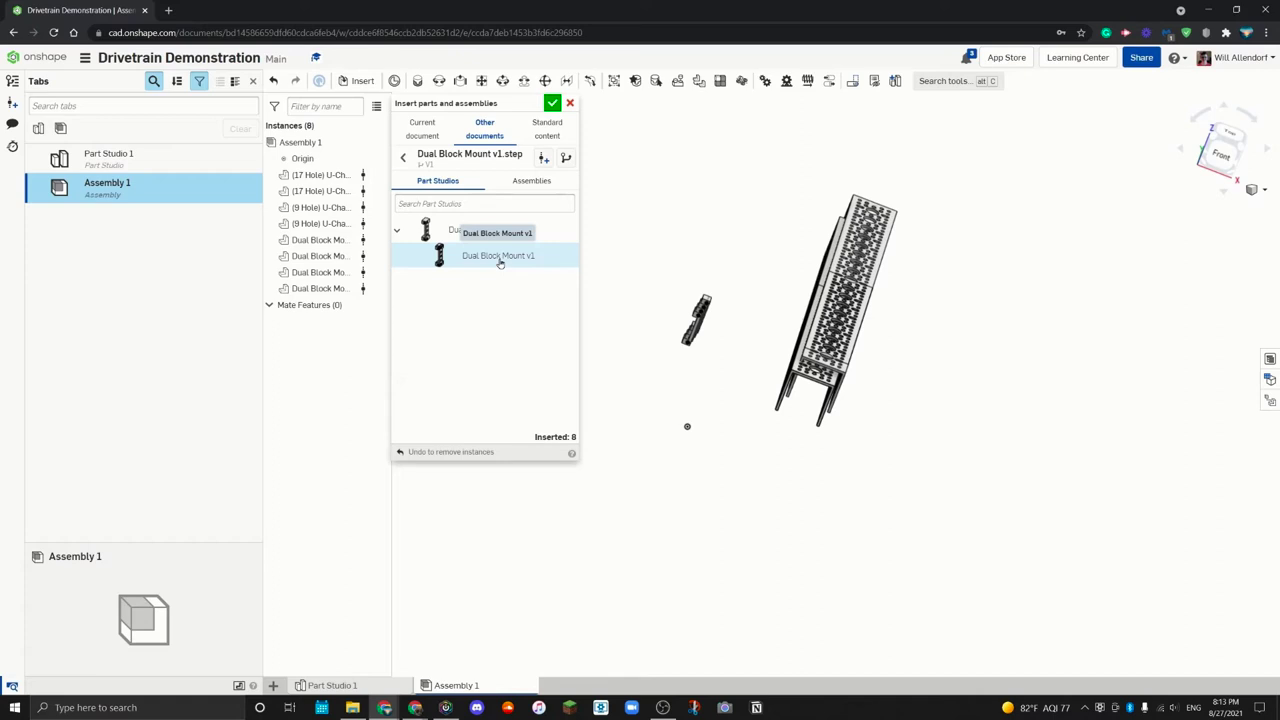
{"action": "left_click", "coordinate": [500, 257]}
{"action": "left_click", "coordinate": [500, 257]}
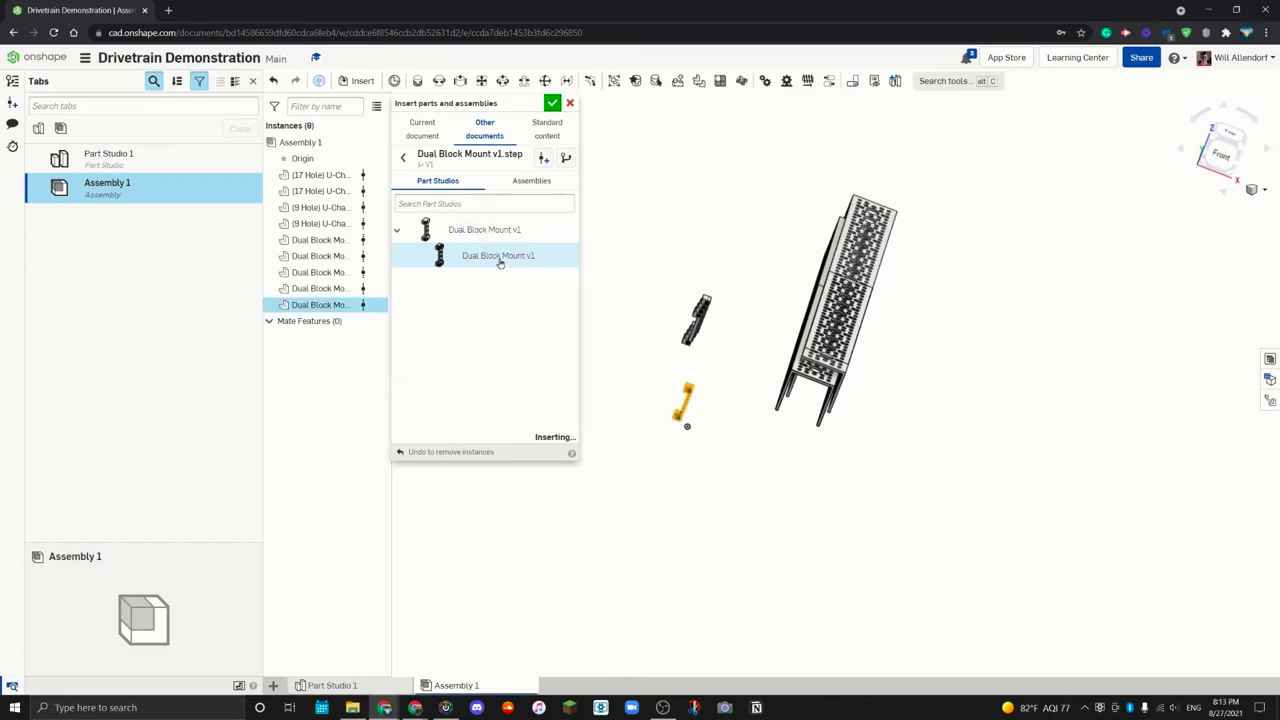
{"action": "left_click", "coordinate": [500, 257]}
{"action": "left_click", "coordinate": [500, 257]}
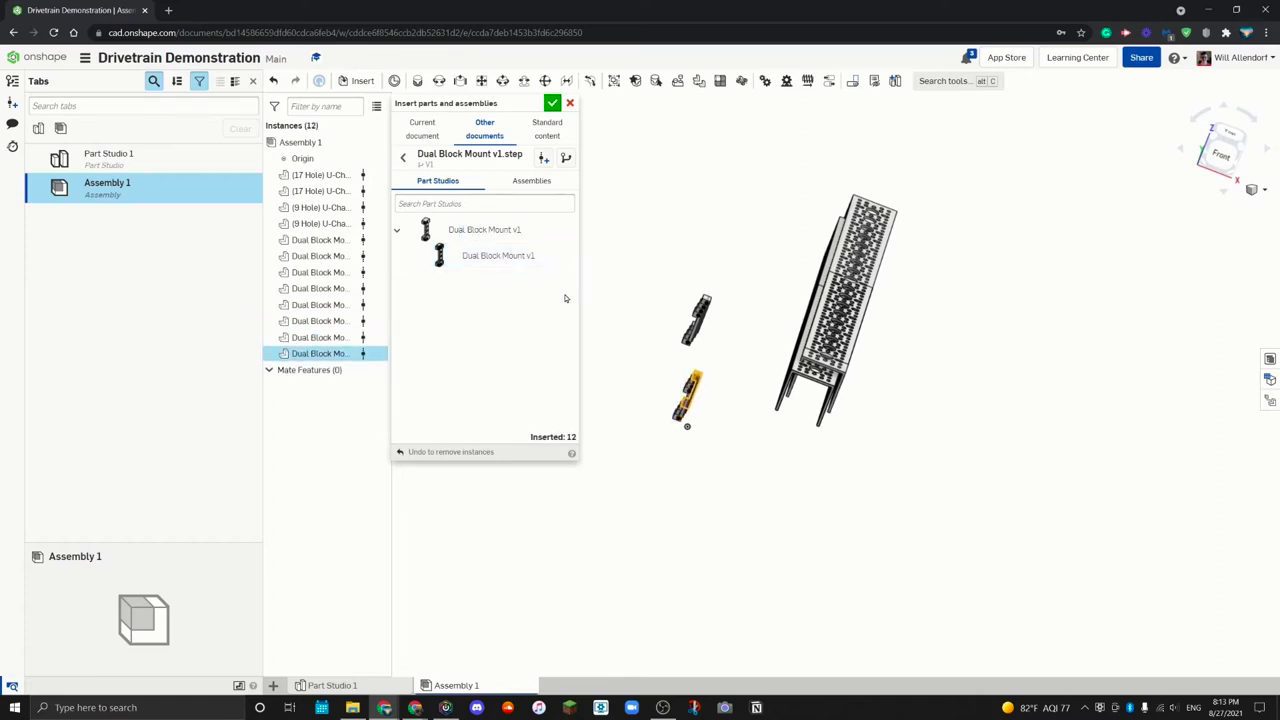
{"action": "left_click", "coordinate": [975, 440]}
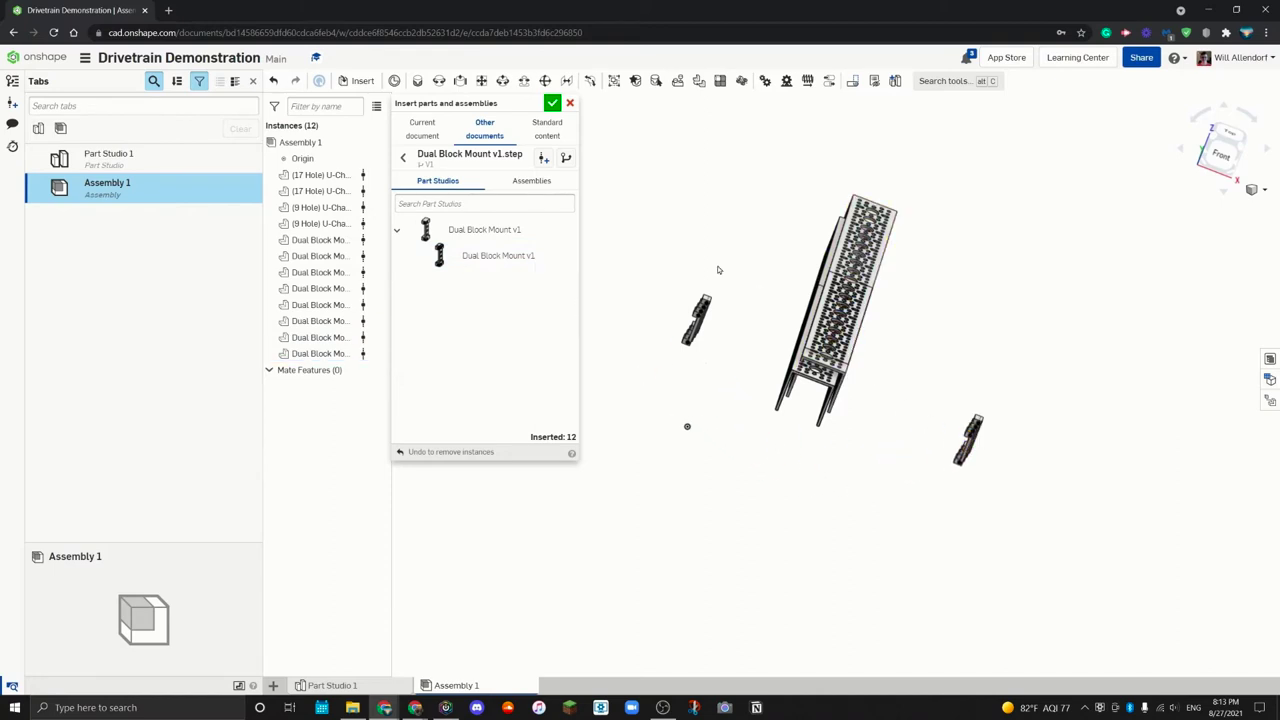
Step: Close the insert panel and drag the U-channel rails apart so they lie flat
{"action": "left_click", "coordinate": [552, 103]}
{"action": "left_click_drag", "start_coordinate": [789, 303], "coordinate": [1005, 333]}
{"action": "left_click_drag", "start_coordinate": [829, 322], "coordinate": [955, 331]}
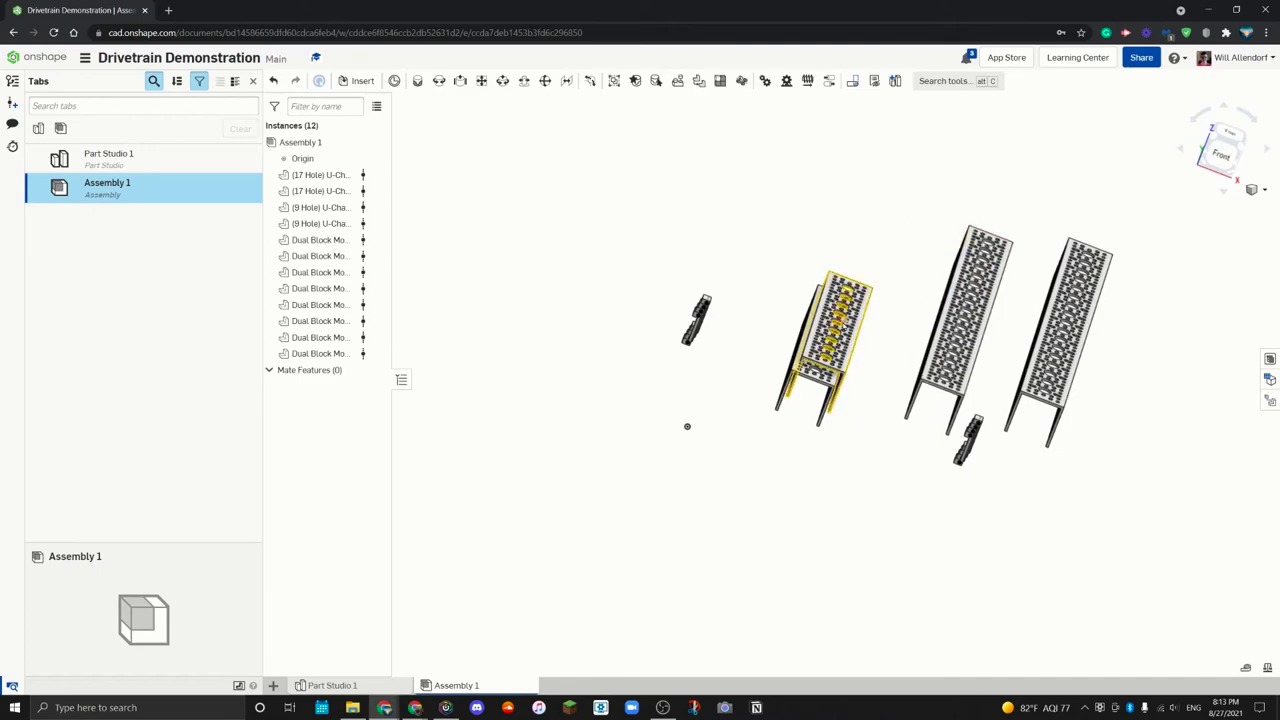
{"action": "left_click_drag", "start_coordinate": [835, 342], "coordinate": [740, 302]}
{"action": "right_click_drag", "start_coordinate": [837, 437], "coordinate": [821, 427]}
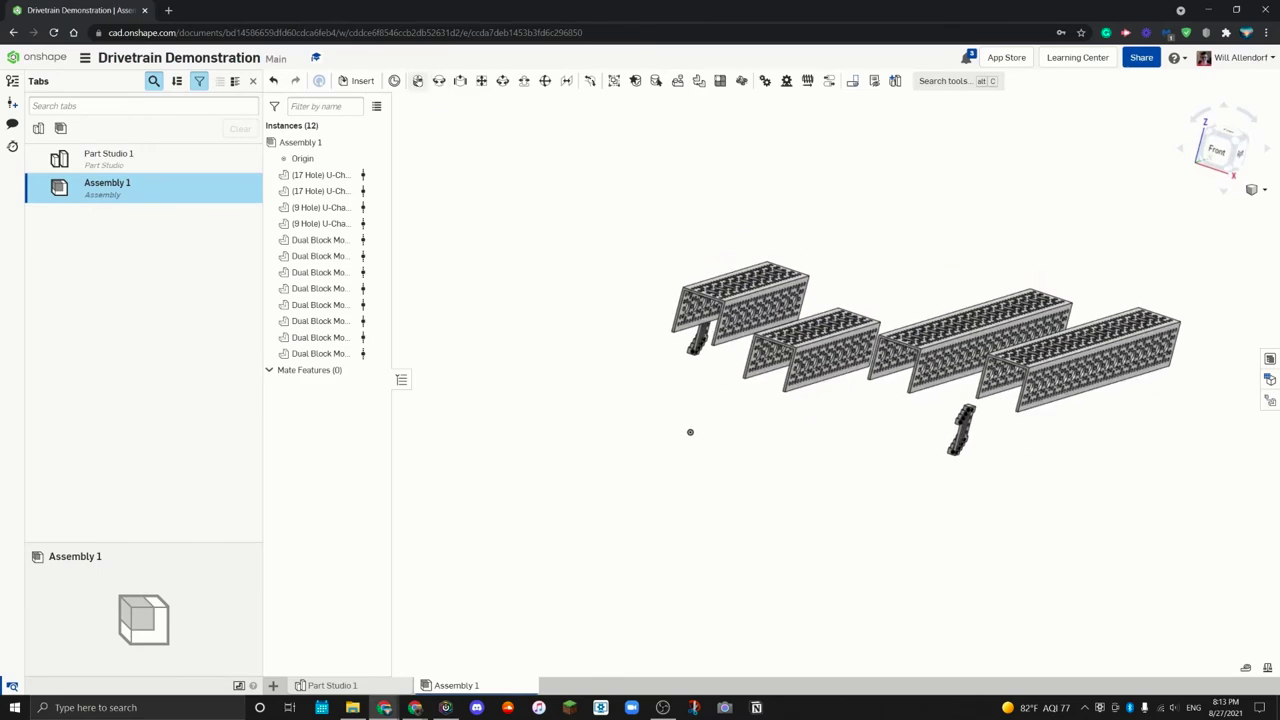
Step: Fasten a Dual Block Mount's threaded hole to the 9 Hole channel, flipping its orientation
{"action": "left_click", "coordinate": [418, 80]}
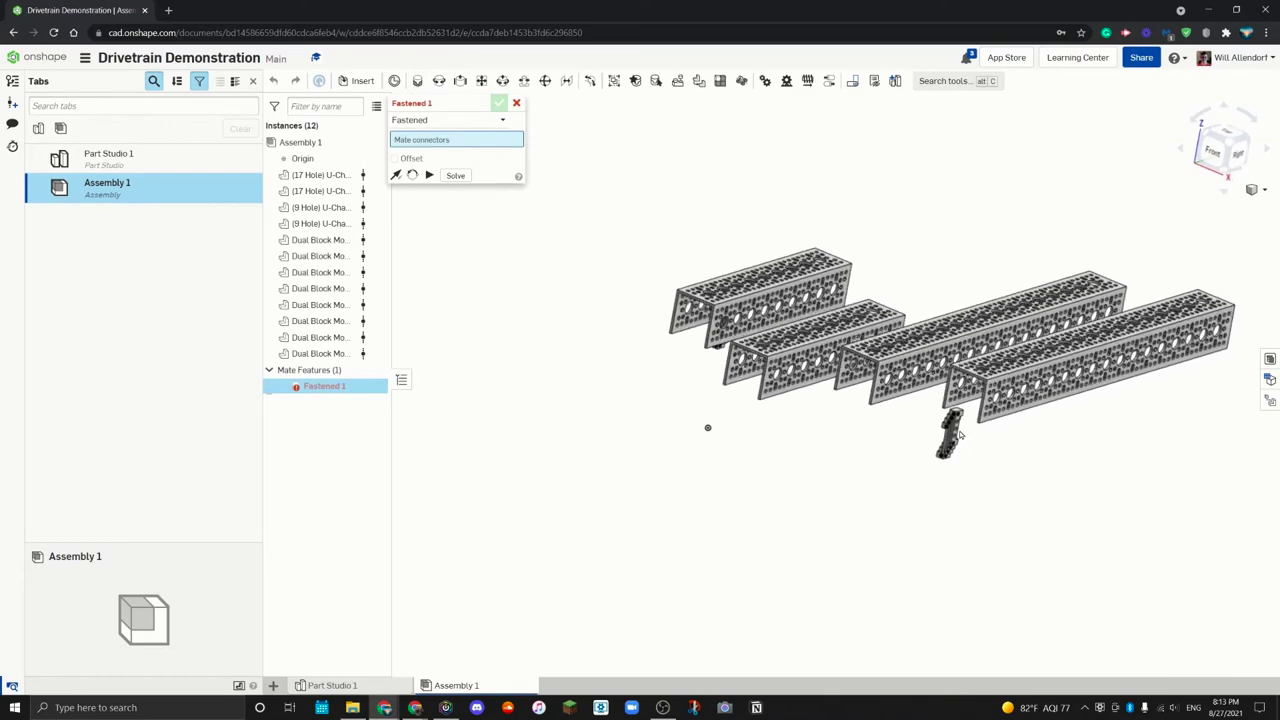
{"action": "scroll", "coordinate": [960, 428], "scroll_direction": "up", "scroll_amount": 5}
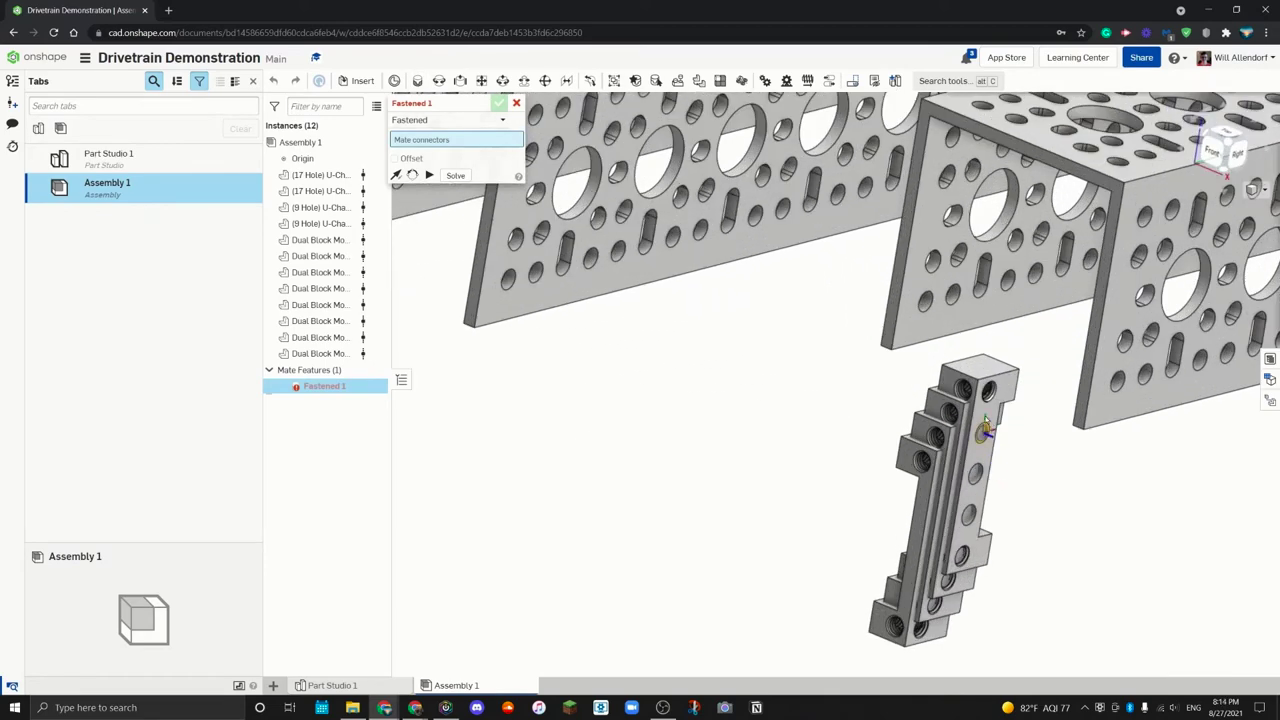
{"action": "scroll", "coordinate": [997, 359], "scroll_direction": "up", "scroll_amount": 10}
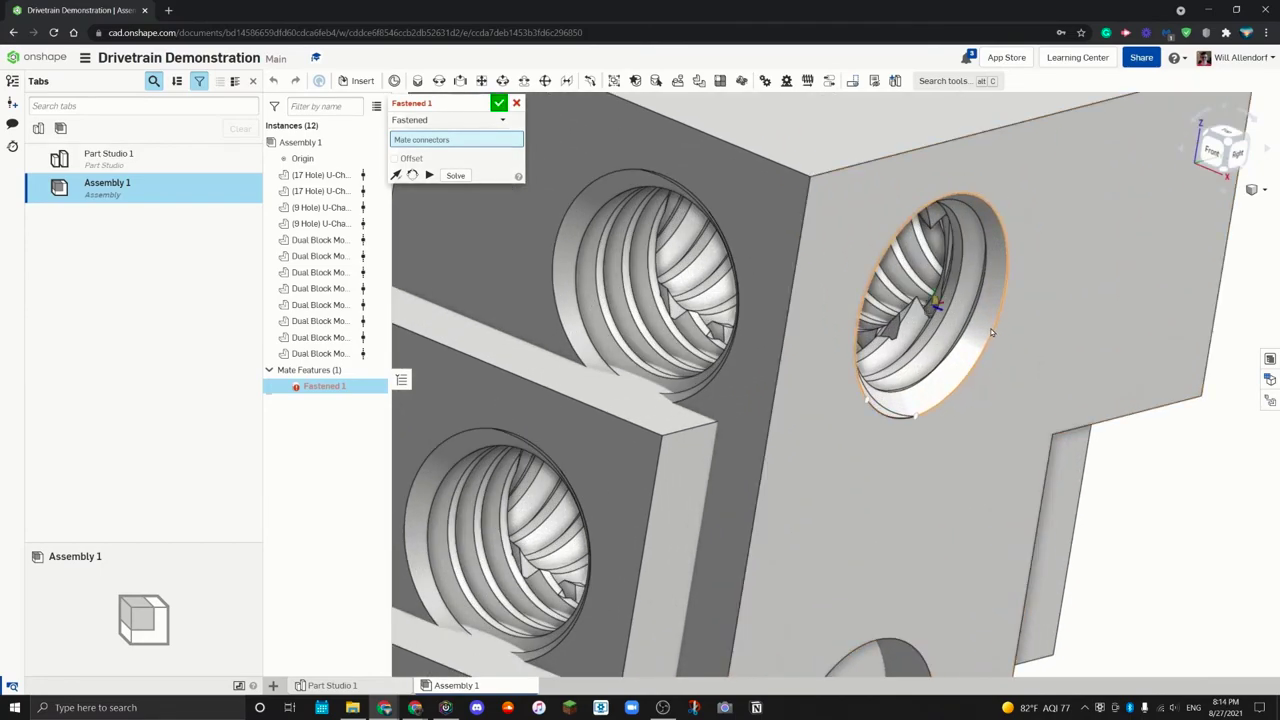
{"action": "left_click", "coordinate": [991, 332]}
{"action": "scroll", "coordinate": [989, 328], "scroll_direction": "down", "scroll_amount": 10}
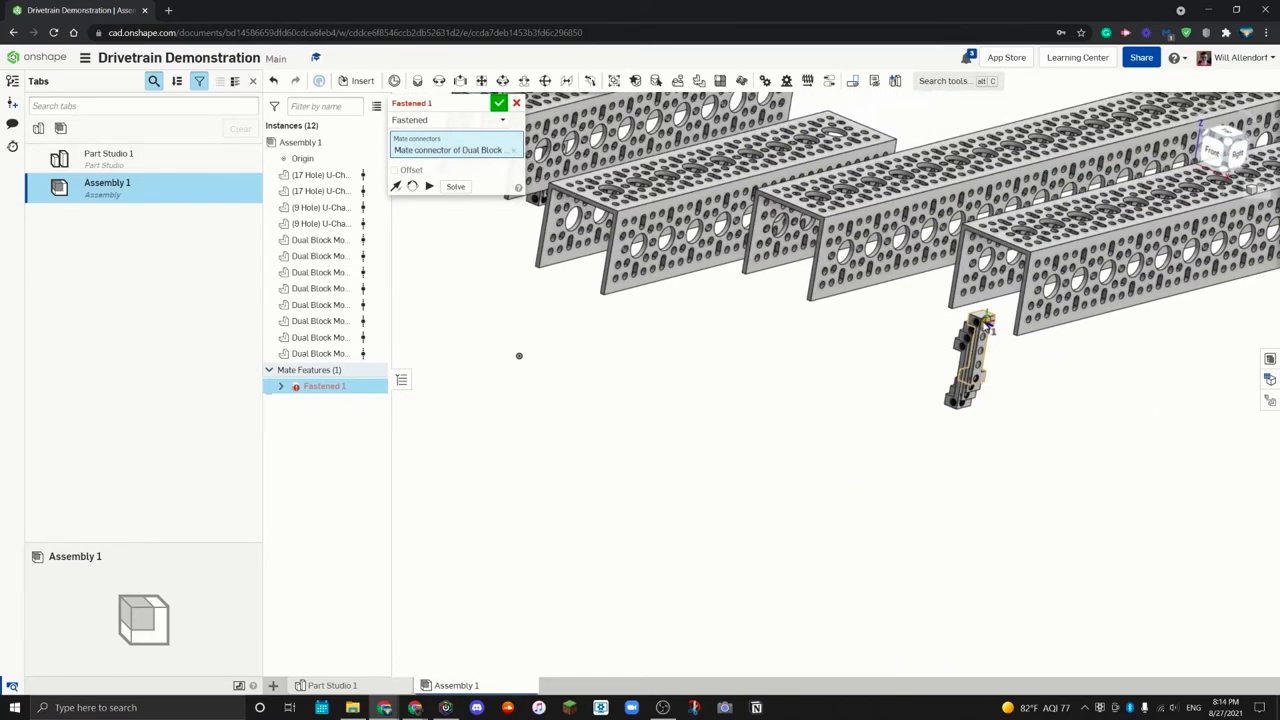
{"action": "mouse_move", "coordinate": [786, 314]}
{"action": "right_mouse_down"}
{"action": "mouse_move", "coordinate": [860, 323]}
{"action": "mouse_move", "coordinate": [776, 310]}
{"action": "right_mouse_up"}
{"action": "scroll", "coordinate": [568, 214], "scroll_direction": "up", "scroll_amount": 10}
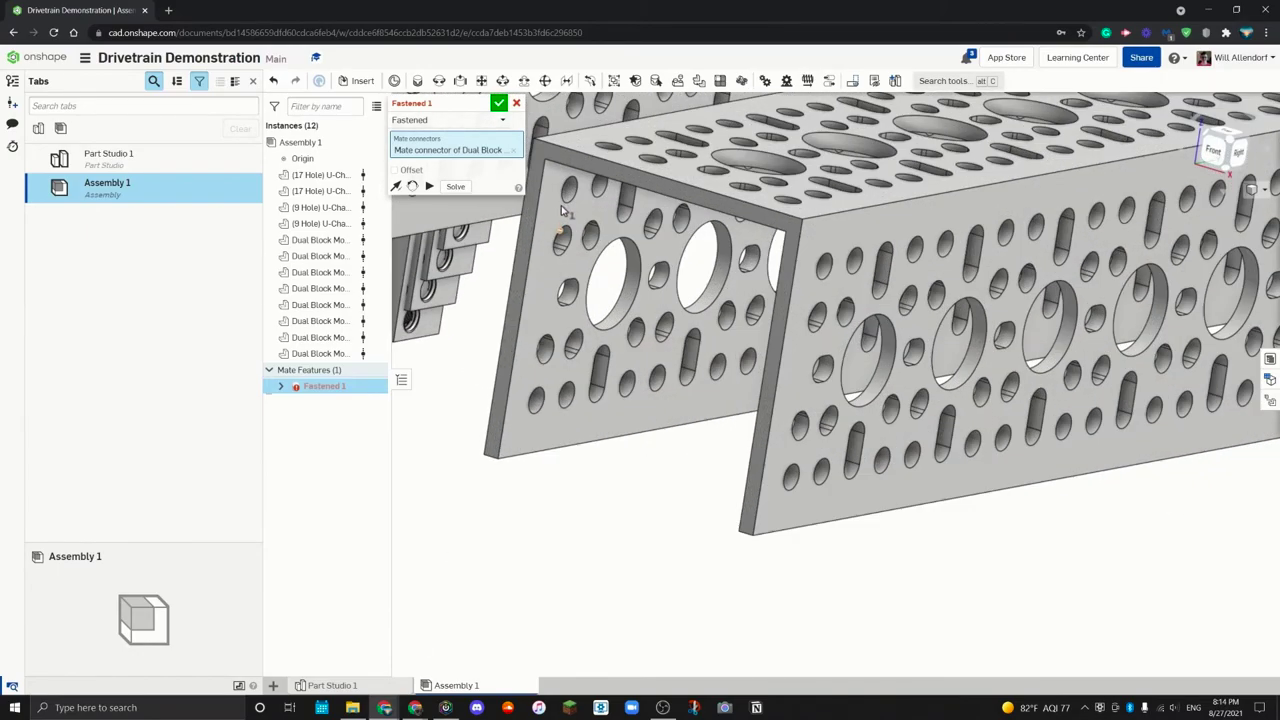
{"action": "left_click", "coordinate": [570, 208]}
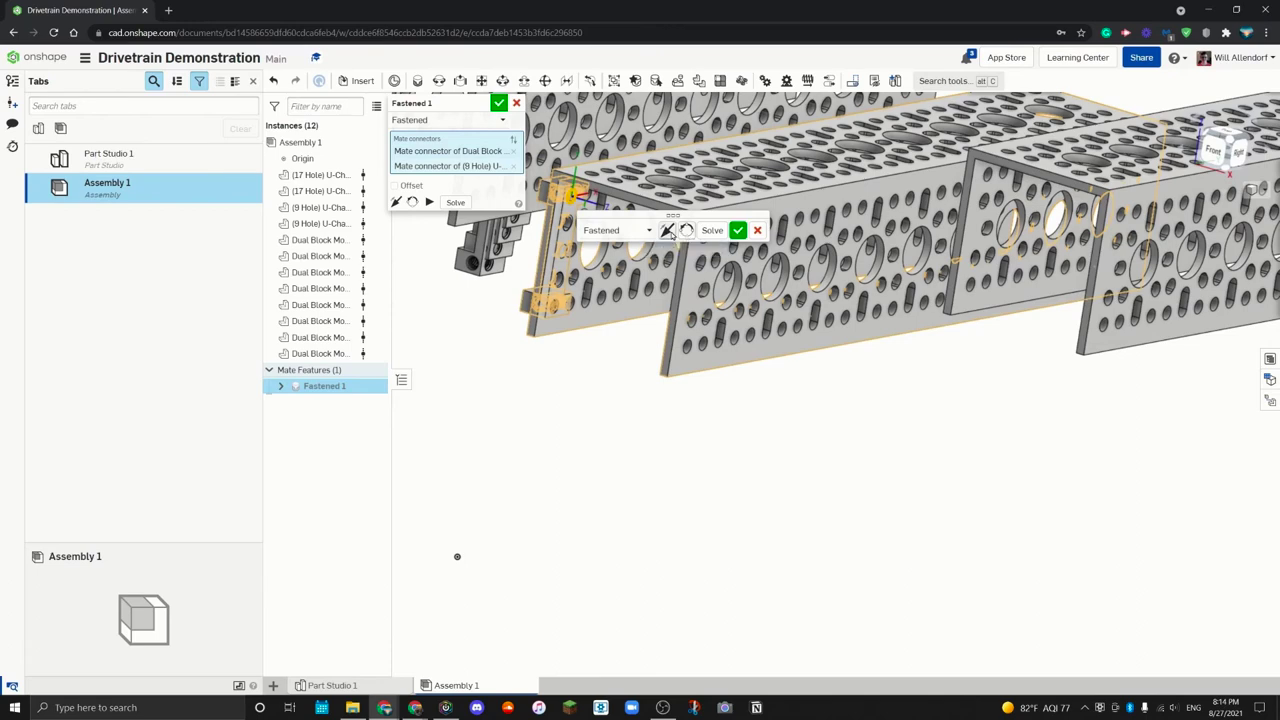
{"action": "left_click", "coordinate": [668, 232]}
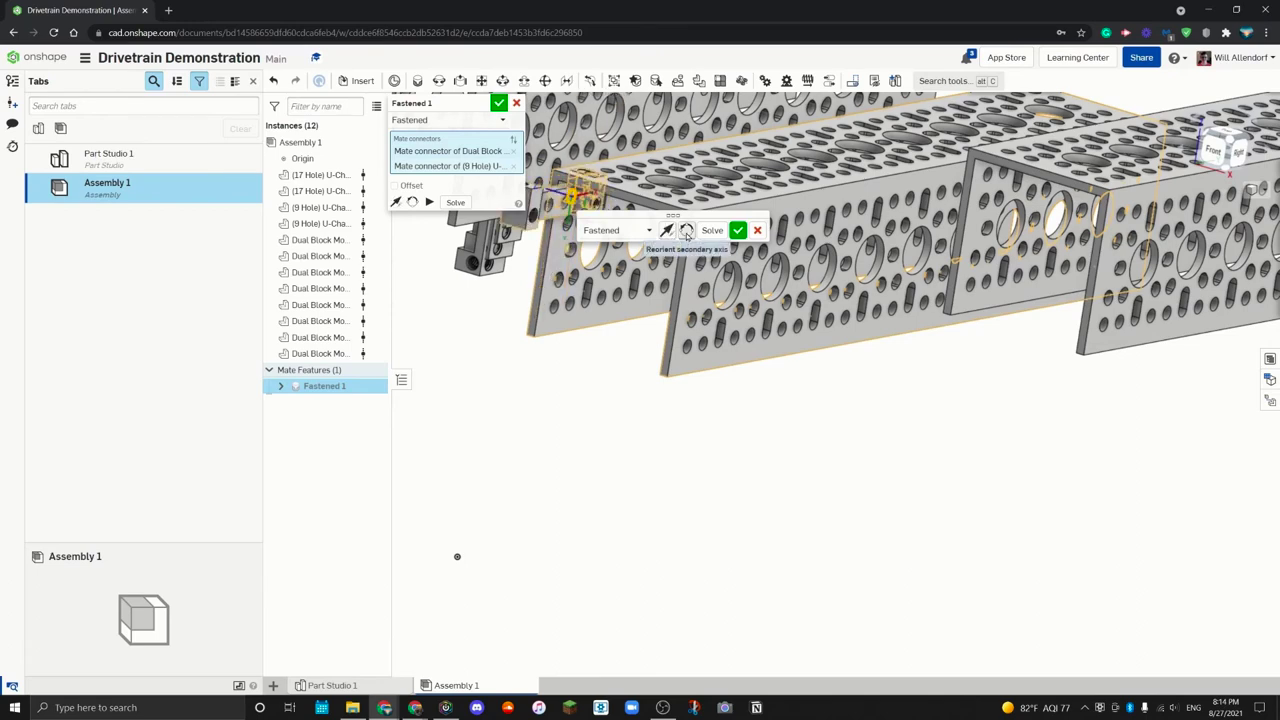
{"action": "left_click", "coordinate": [687, 231]}
{"action": "right_click_drag", "start_coordinate": [625, 295], "coordinate": [705, 255]}
{"action": "left_click", "coordinate": [737, 231]}
Step: Fasten another mount to a plate hole, rotated into the correct orientation
{"action": "key", "text": "f"}
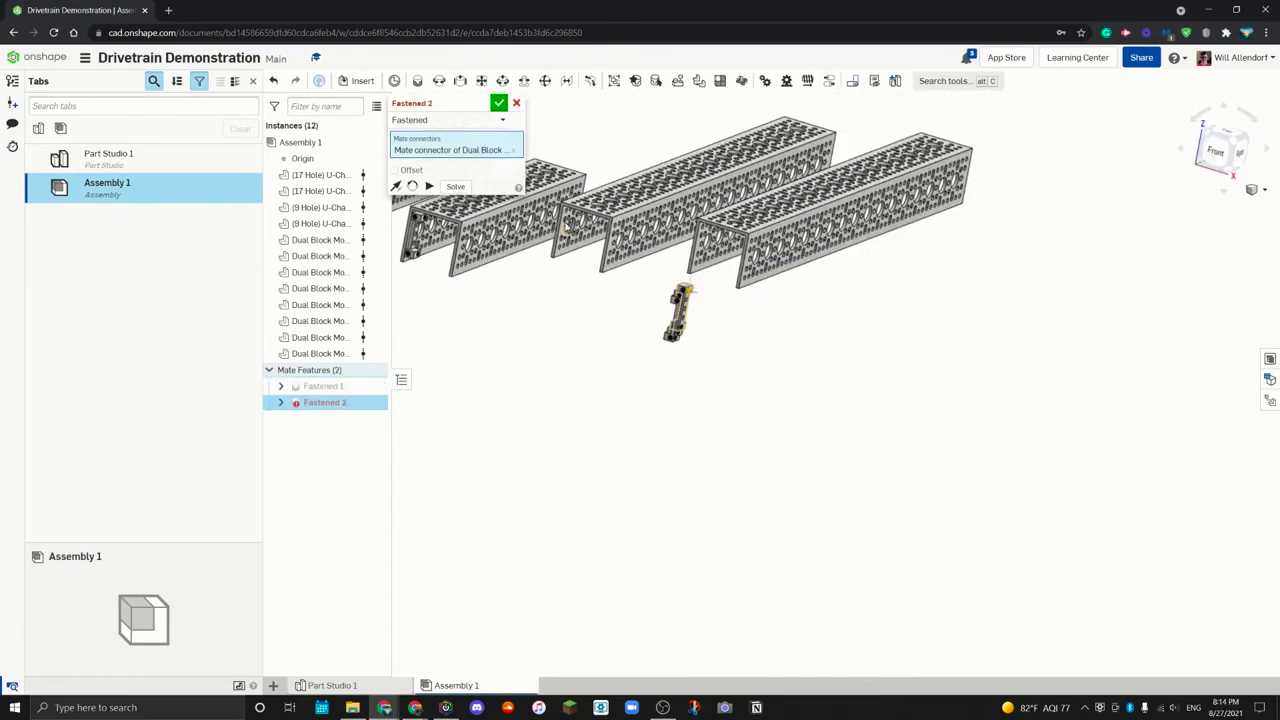
{"action": "scroll", "coordinate": [564, 204], "scroll_direction": "up", "scroll_amount": 10}
{"action": "left_click", "coordinate": [588, 147]}
{"action": "scroll", "coordinate": [620, 200], "scroll_direction": "down", "scroll_amount": 5}
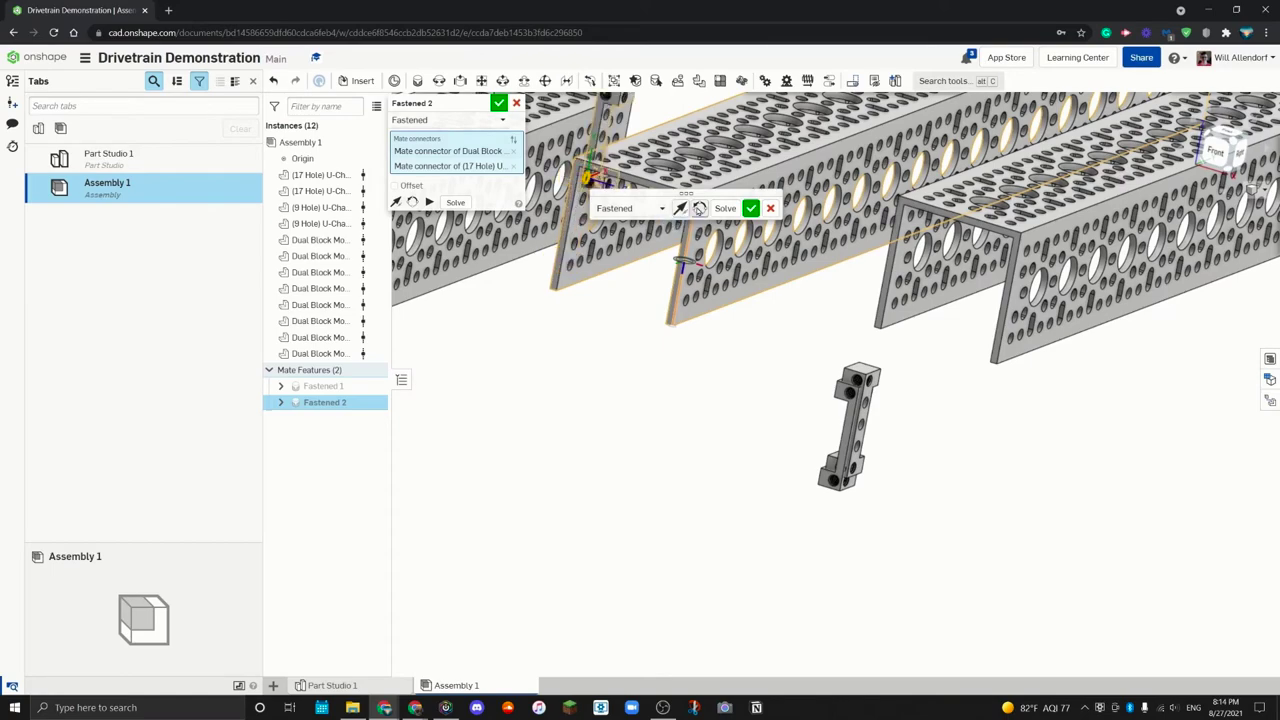
{"action": "left_click", "coordinate": [698, 209]}
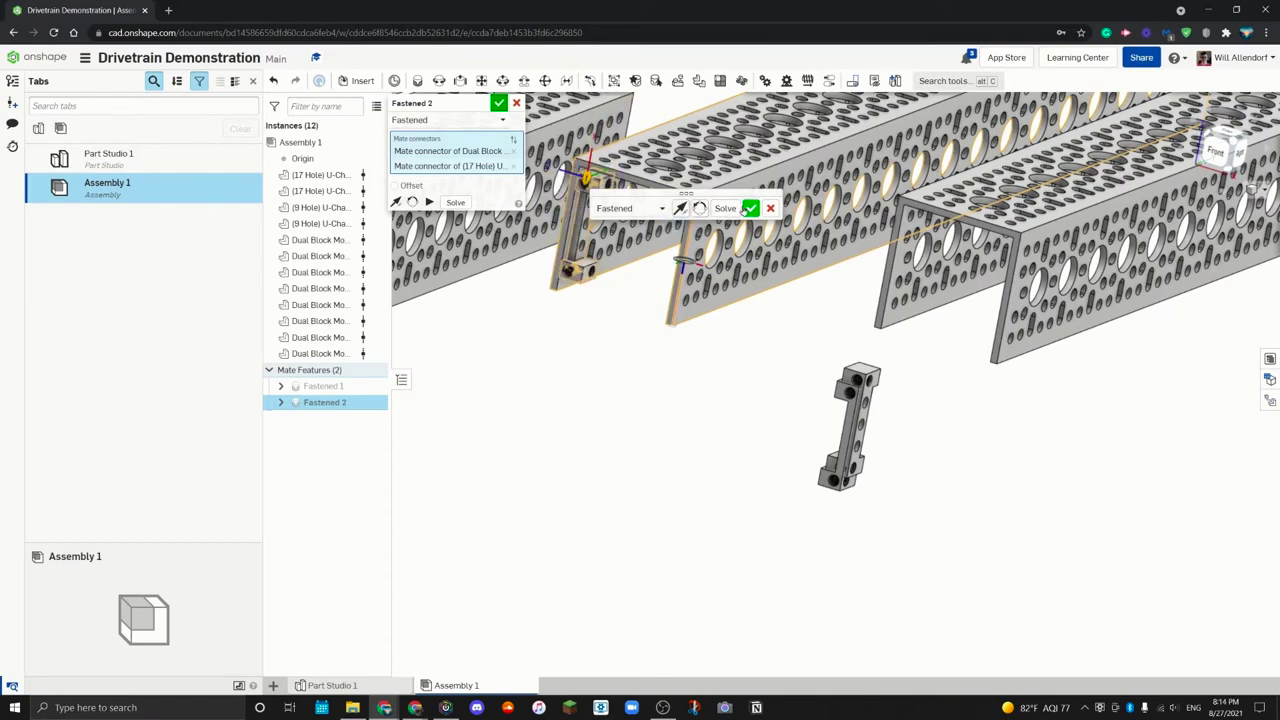
{"action": "left_click", "coordinate": [750, 208]}
Step: Fasten a third mount to a 17 Hole channel hole, reoriented against the plate
{"action": "key", "text": "f"}
{"action": "right_click_drag", "start_coordinate": [858, 420], "coordinate": [940, 427]}
{"action": "scroll", "coordinate": [905, 412], "scroll_direction": "up", "scroll_amount": 5}
{"action": "scroll", "coordinate": [944, 428], "scroll_direction": "up", "scroll_amount": 5}
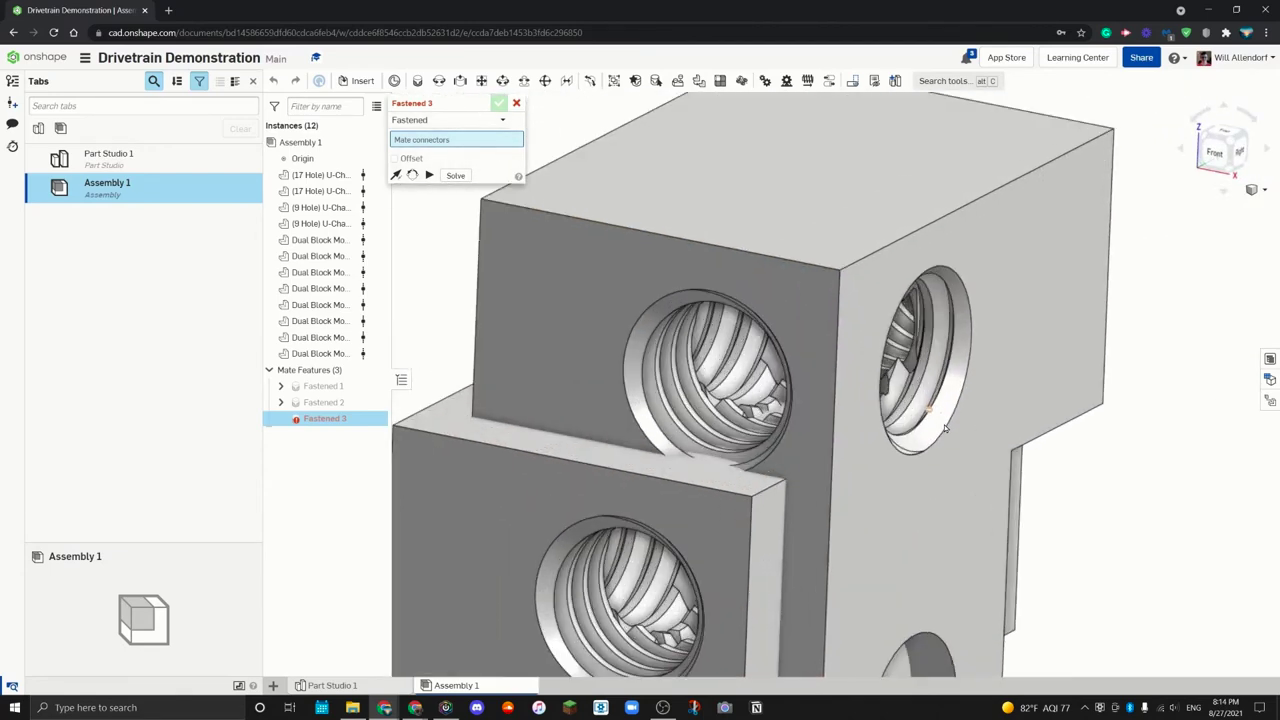
{"action": "left_click", "coordinate": [966, 379]}
{"action": "scroll", "coordinate": [716, 380], "scroll_direction": "down", "scroll_amount": 10}
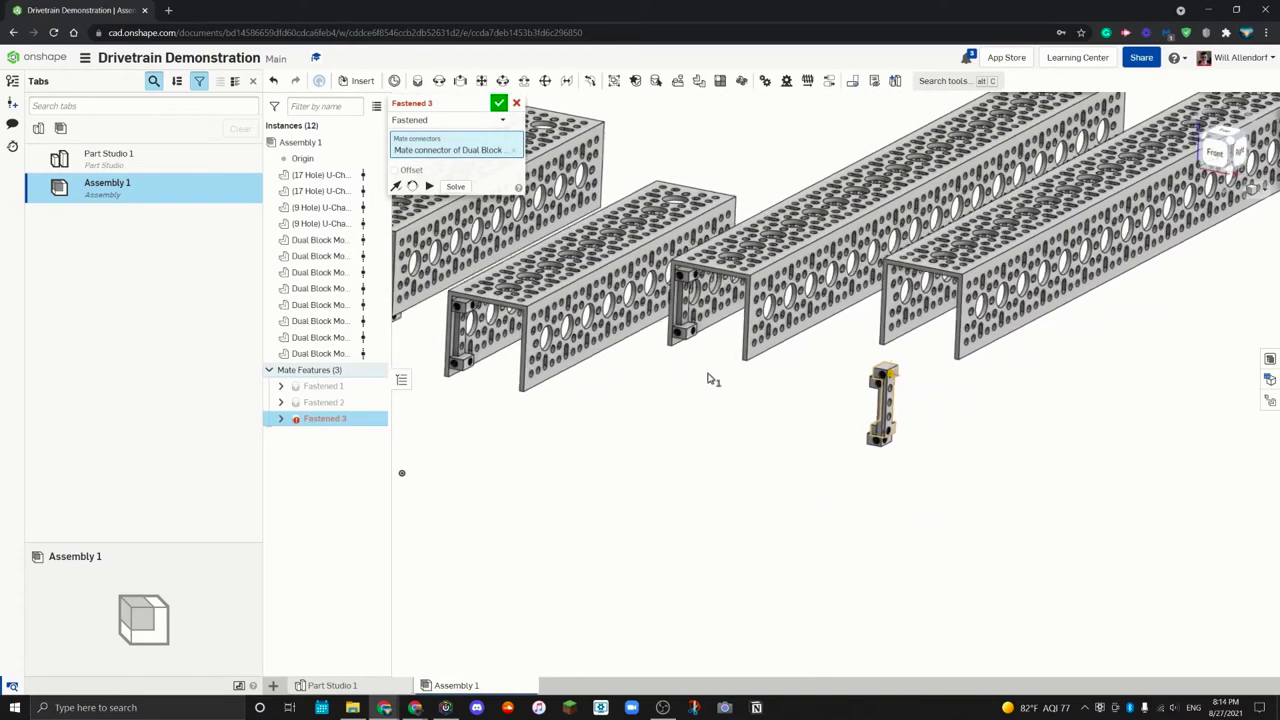
{"action": "right_click_drag", "start_coordinate": [716, 380], "coordinate": [740, 352]}
{"action": "scroll", "coordinate": [1080, 338], "scroll_direction": "up", "scroll_amount": 5}
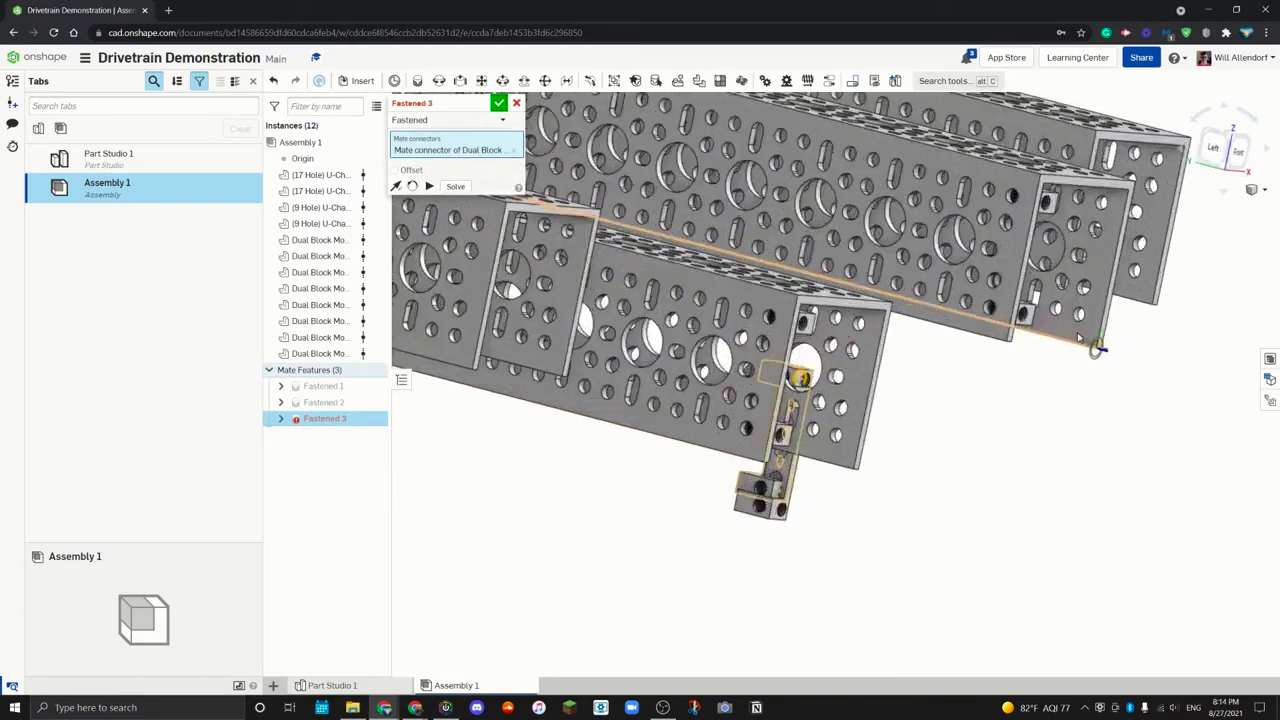
{"action": "scroll", "coordinate": [1080, 338], "scroll_direction": "up", "scroll_amount": 3}
{"action": "left_click", "coordinate": [1080, 306]}
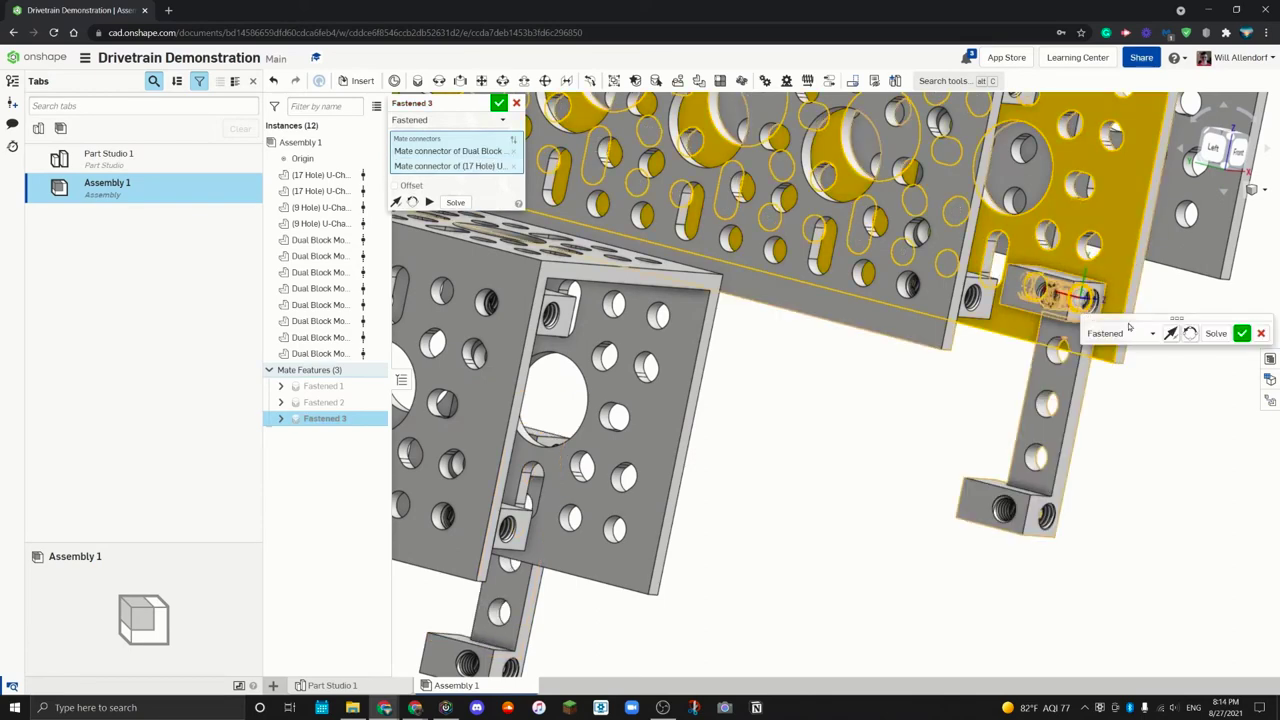
{"action": "left_click", "coordinate": [1190, 333]}
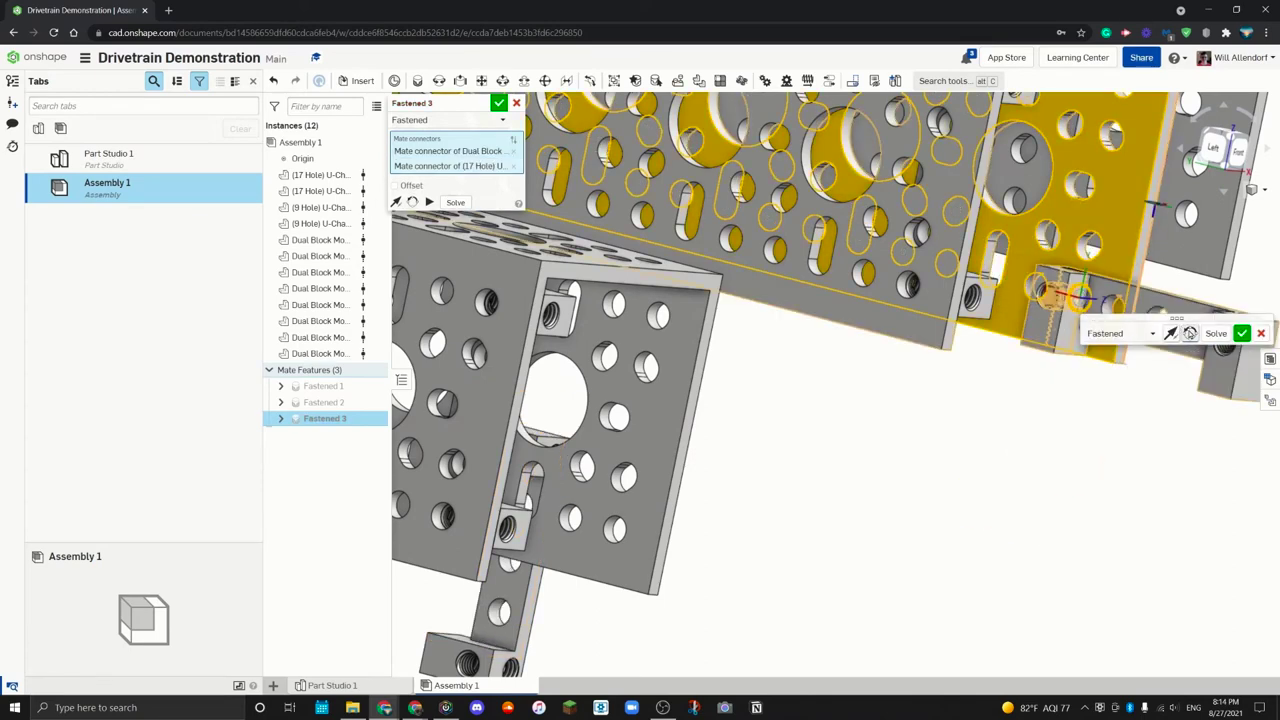
{"action": "left_click", "coordinate": [1190, 333]}
{"action": "left_click", "coordinate": [1241, 334]}
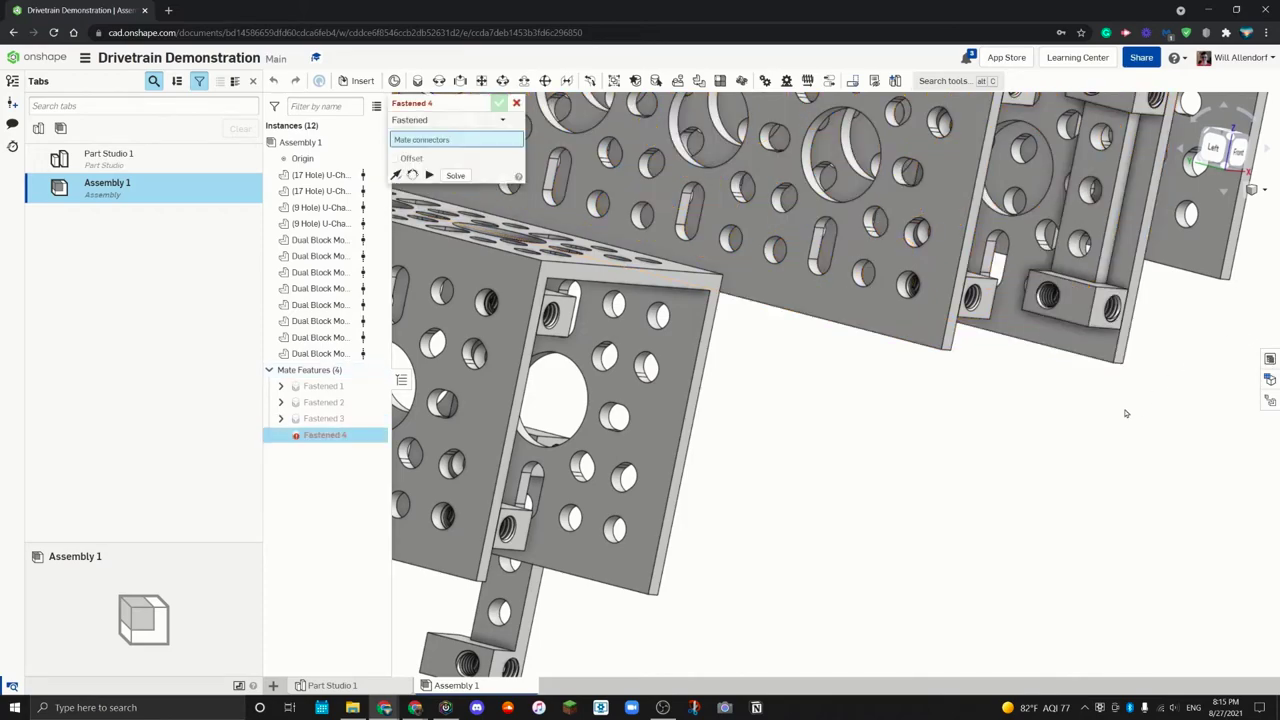
Step: Start another fastened mate on the end block, clearing wrongly picked mate points
{"action": "key", "text": "f"}
{"action": "scroll", "coordinate": [960, 481], "scroll_direction": "up", "scroll_amount": 10}
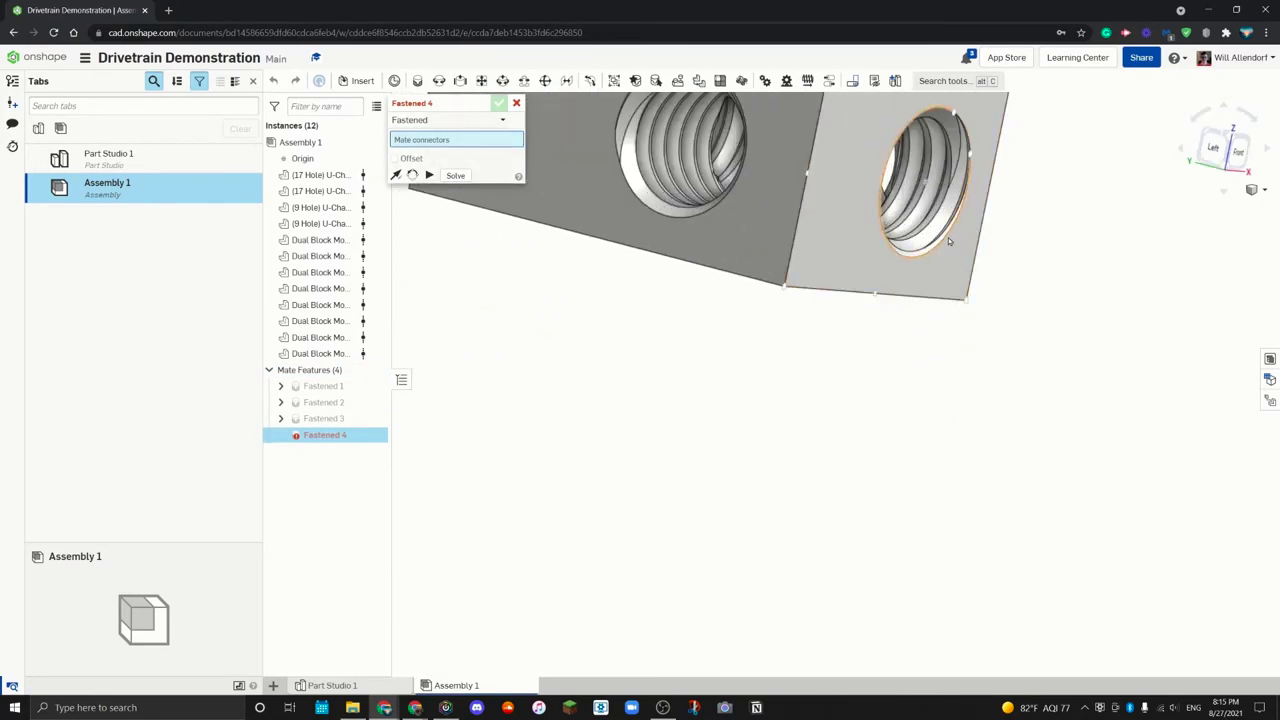
{"action": "left_click", "coordinate": [932, 256]}
{"action": "scroll", "coordinate": [935, 260], "scroll_direction": "down", "scroll_amount": 10}
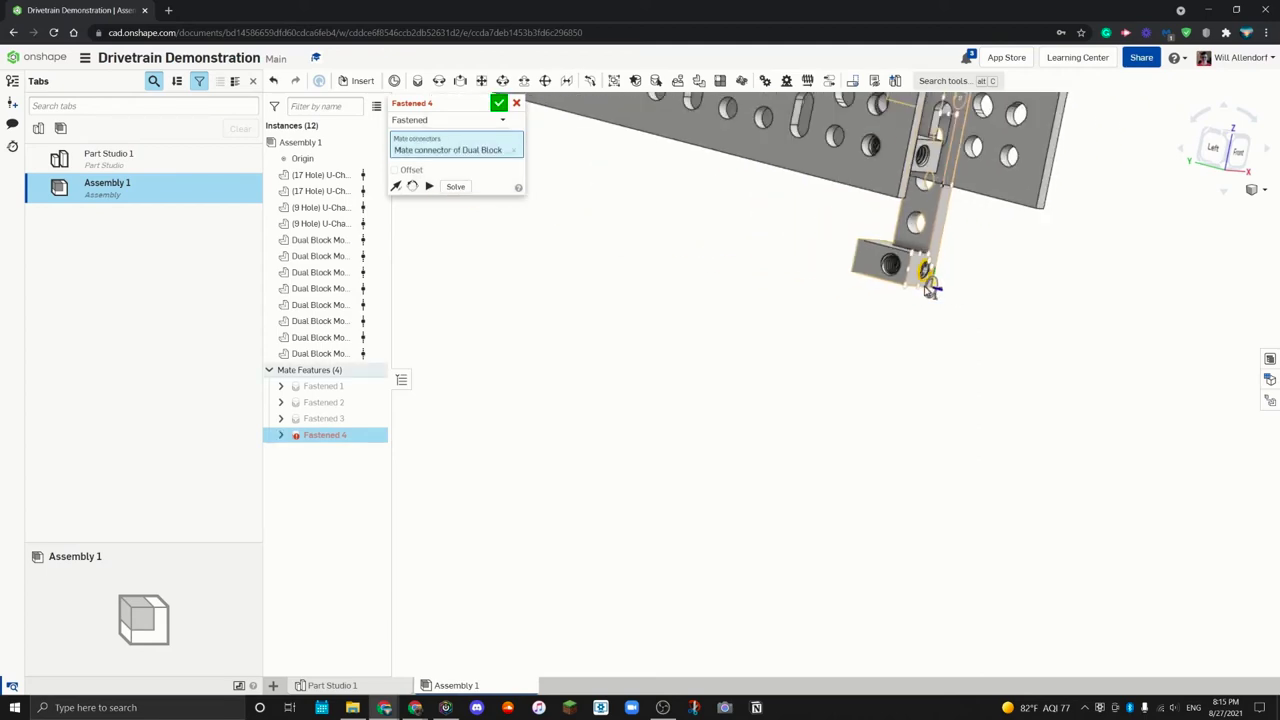
{"action": "right_click_drag", "start_coordinate": [955, 317], "coordinate": [945, 328]}
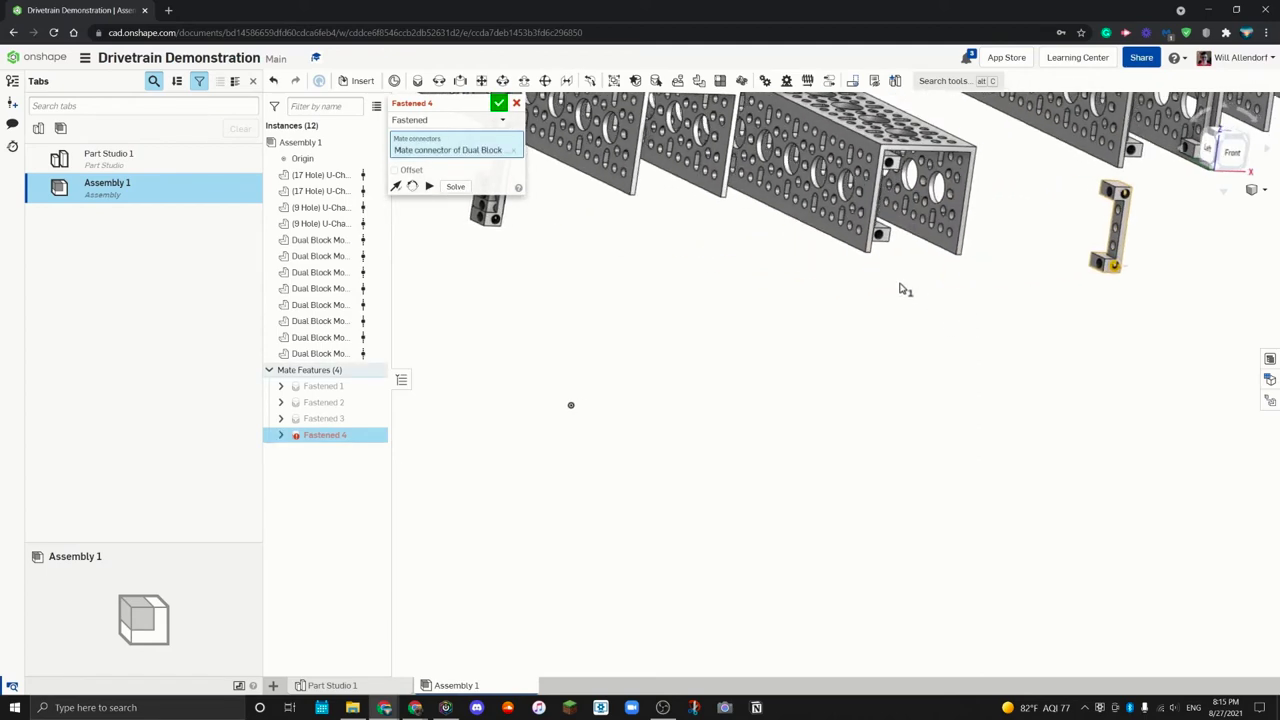
{"action": "left_click", "coordinate": [515, 151]}
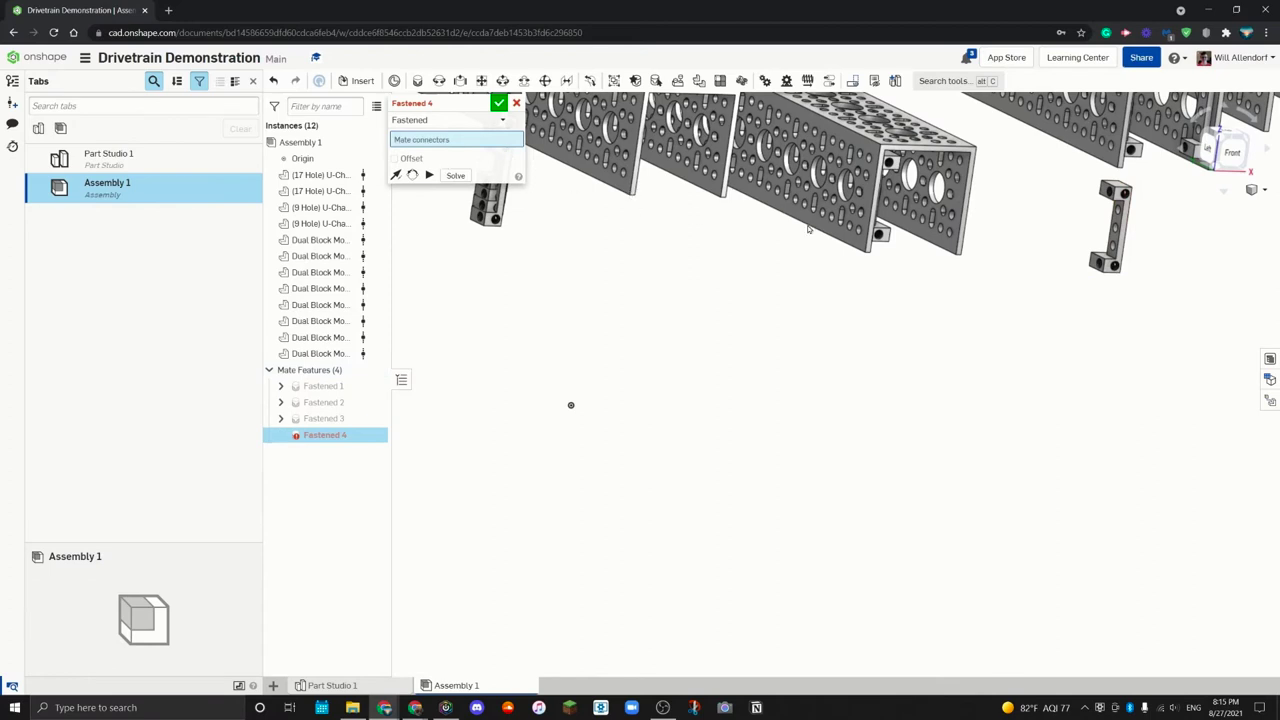
{"action": "scroll", "coordinate": [1084, 281], "scroll_direction": "up", "scroll_amount": 10}
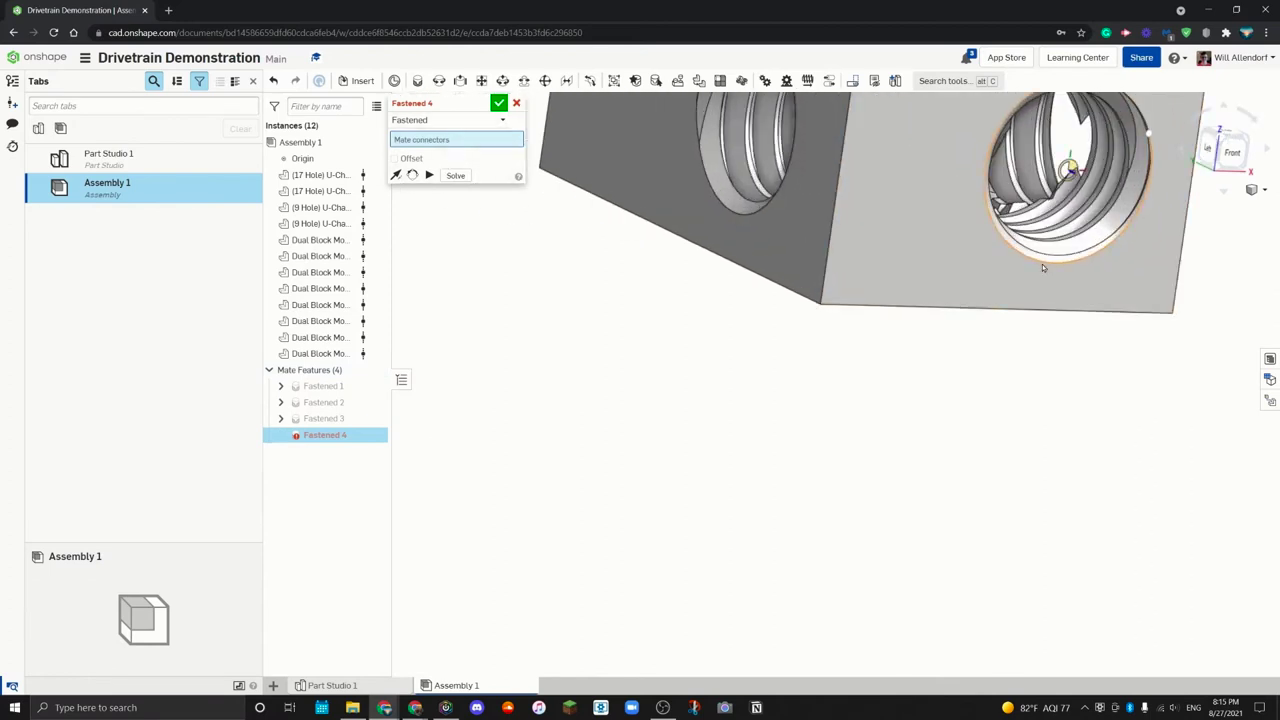
{"action": "left_click", "coordinate": [1039, 262]}
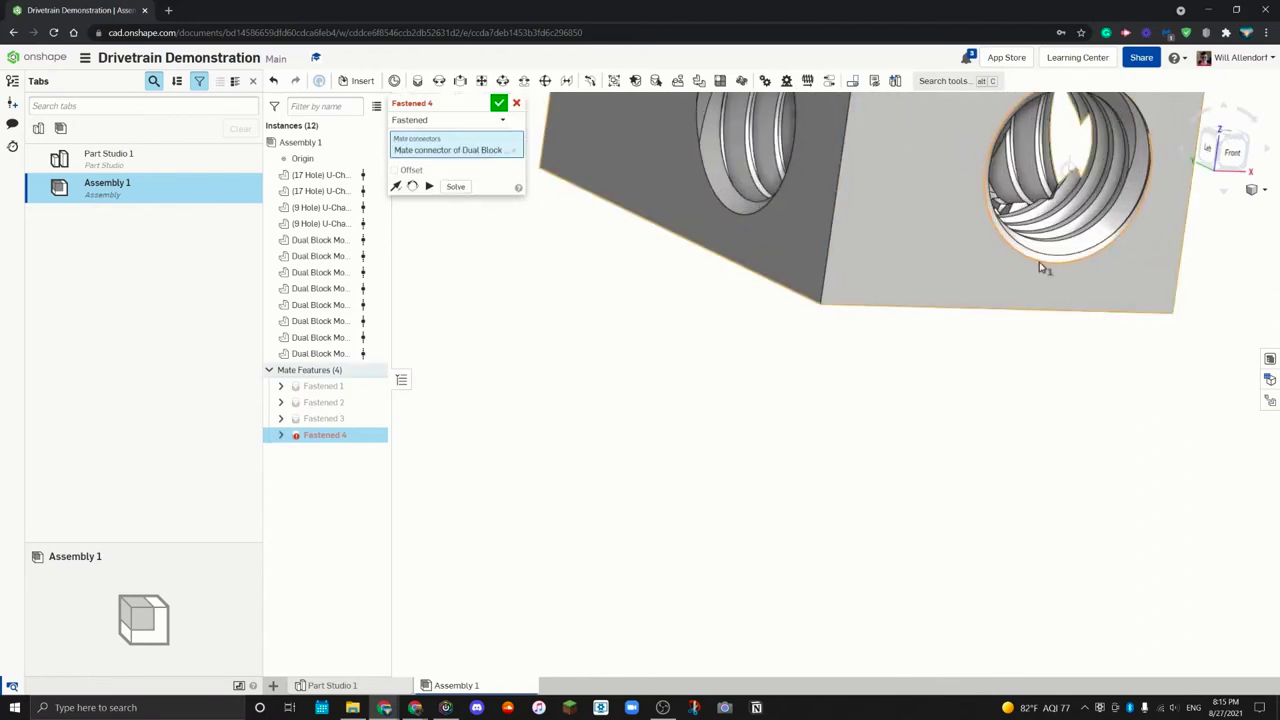
{"action": "left_click", "coordinate": [515, 151]}
{"action": "scroll", "coordinate": [686, 194], "scroll_direction": "down", "scroll_amount": 5}
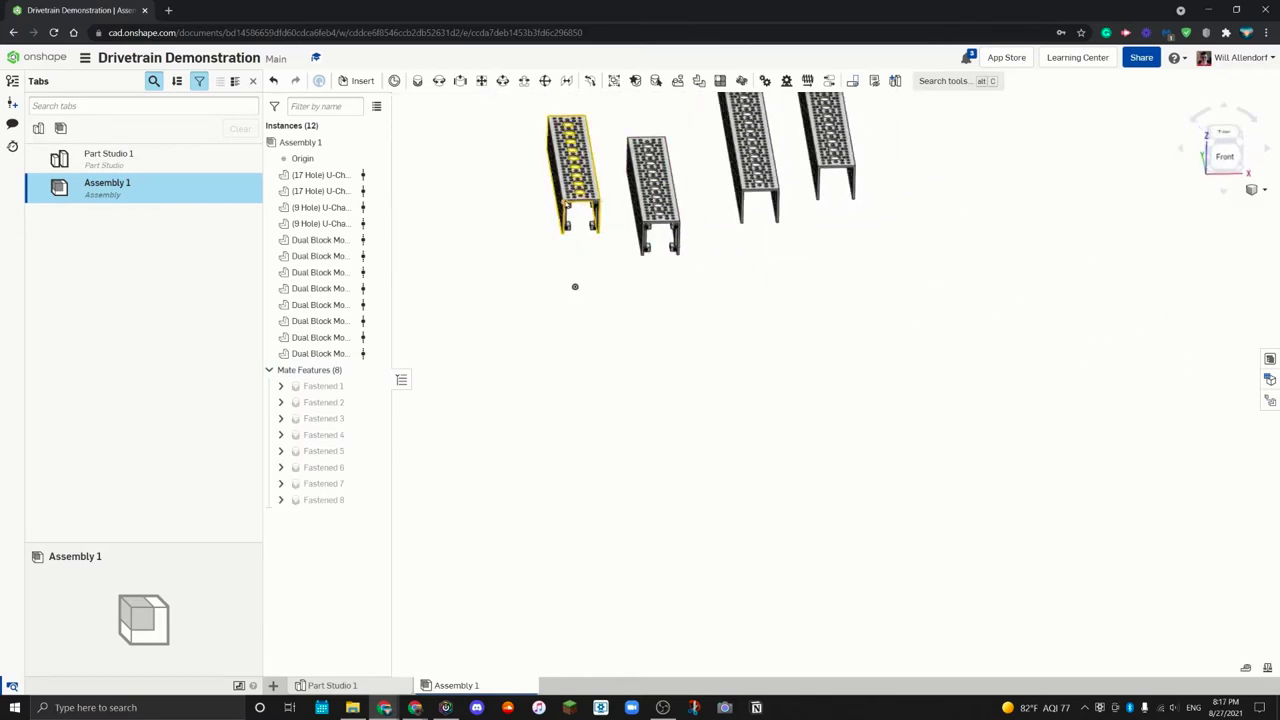
Step: Start a new fastened mate on the nut's threaded hole in isometric view
{"action": "scroll", "coordinate": [760, 168], "scroll_direction": "down", "scroll_amount": 4}
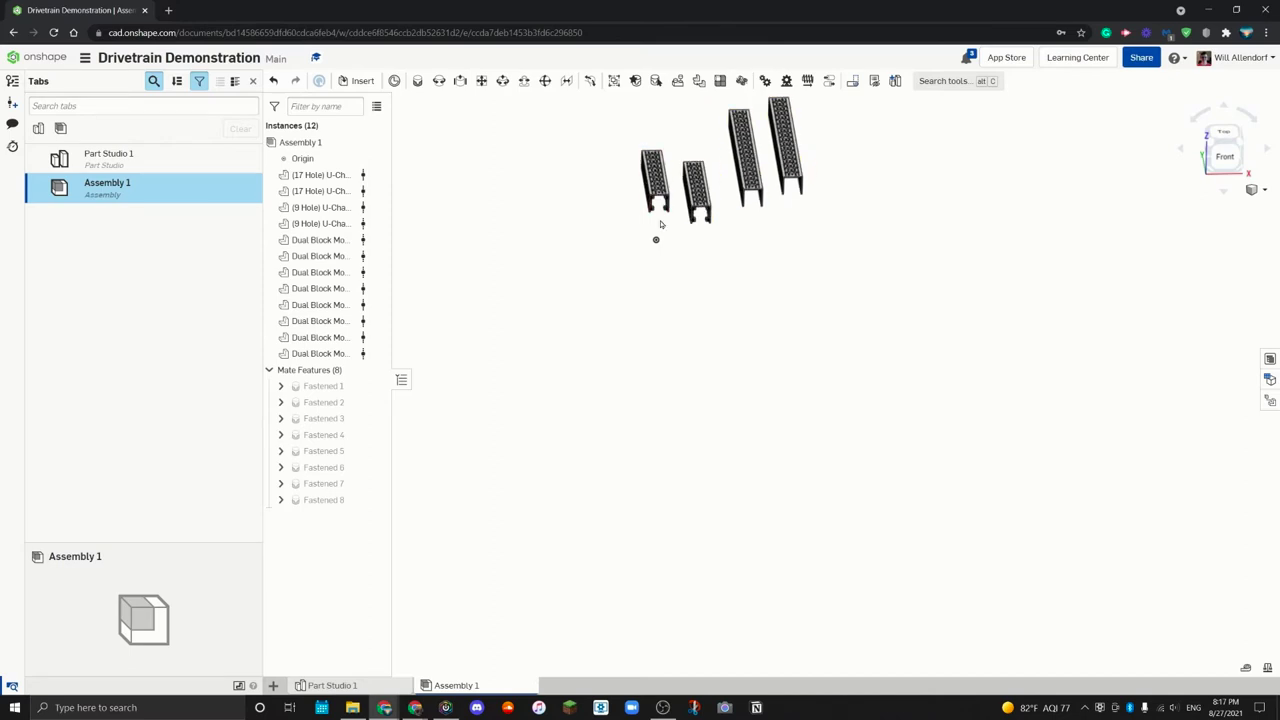
{"action": "scroll", "coordinate": [651, 251], "scroll_direction": "up", "scroll_amount": 3}
{"action": "right_click_drag", "start_coordinate": [658, 238], "coordinate": [669, 404]}
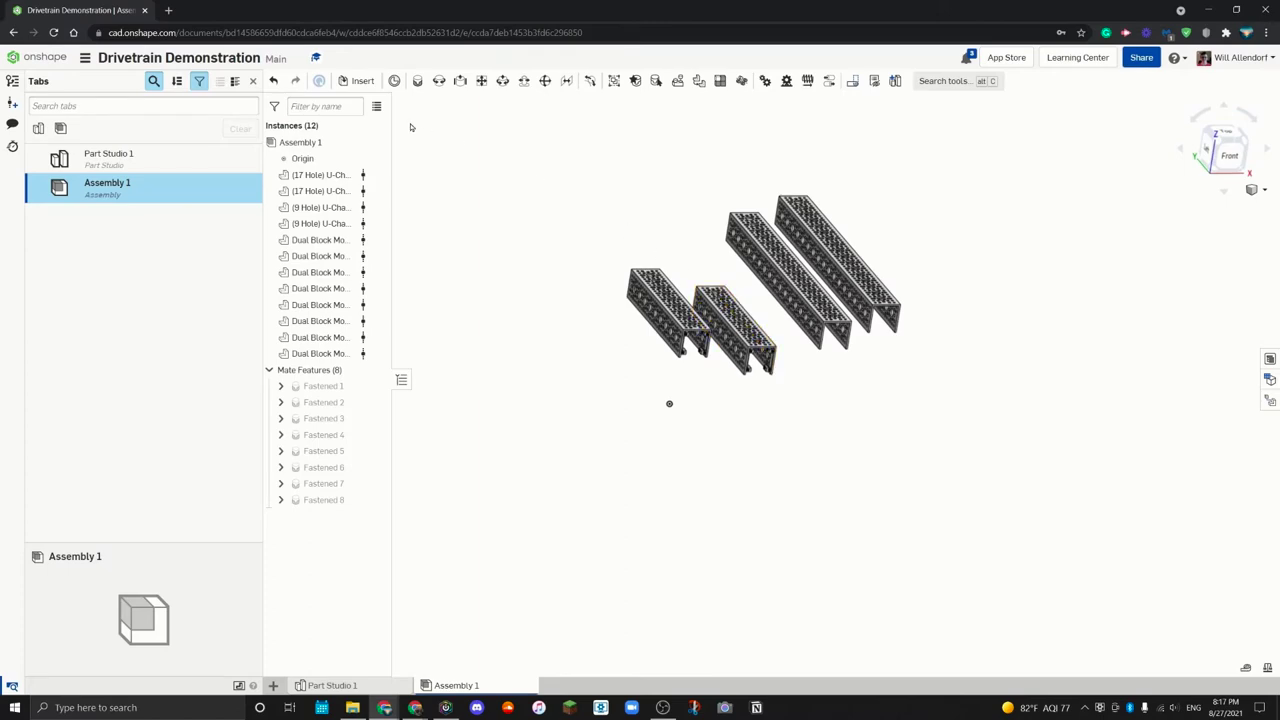
{"action": "left_click", "coordinate": [413, 81]}
{"action": "scroll", "coordinate": [699, 355], "scroll_direction": "up", "scroll_amount": 10}
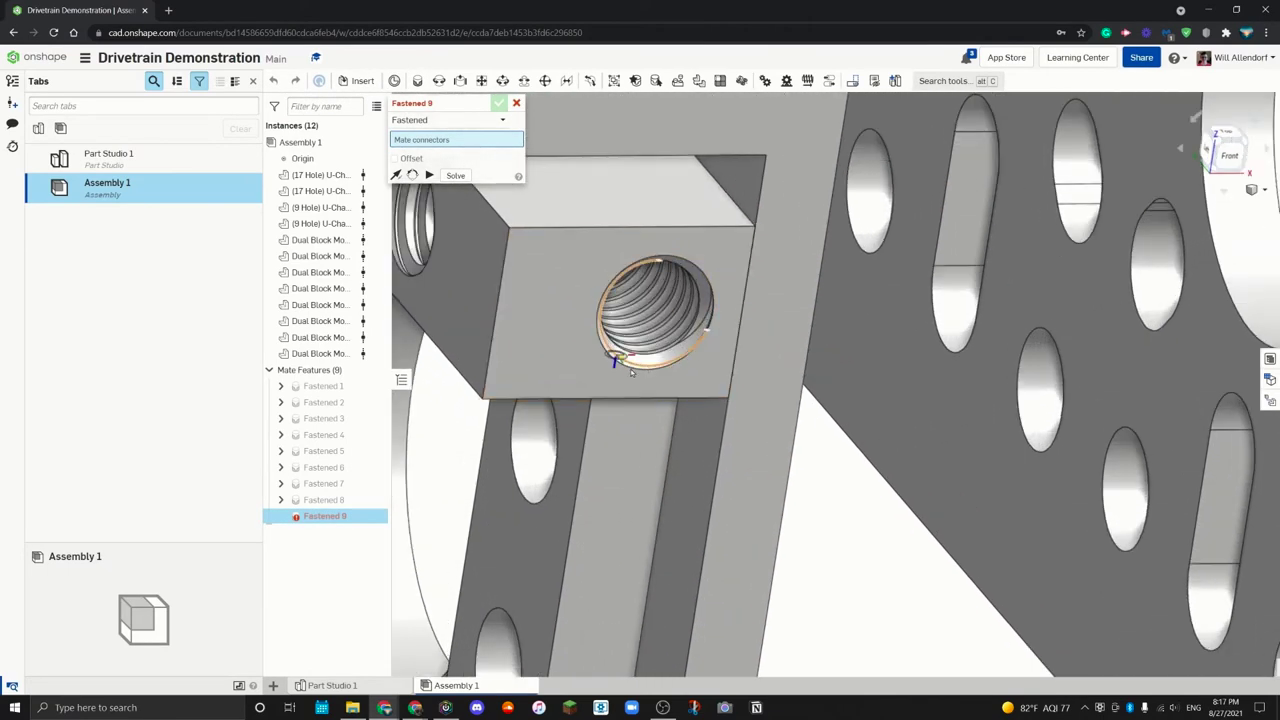
{"action": "scroll", "coordinate": [637, 372], "scroll_direction": "up", "scroll_amount": 3}
{"action": "left_click", "coordinate": [691, 200]}
{"action": "scroll", "coordinate": [691, 200], "scroll_direction": "down", "scroll_amount": 10}
{"action": "scroll", "coordinate": [680, 340], "scroll_direction": "down", "scroll_amount": 5}
Step: Pick the 17 Hole channel's hole and reorient the mate so the channel faces correctly
{"action": "right_click_drag", "start_coordinate": [657, 397], "coordinate": [849, 552]}
{"action": "scroll", "coordinate": [880, 600], "scroll_direction": "up", "scroll_amount": 3}
{"action": "scroll", "coordinate": [830, 290], "scroll_direction": "up", "scroll_amount": 5}
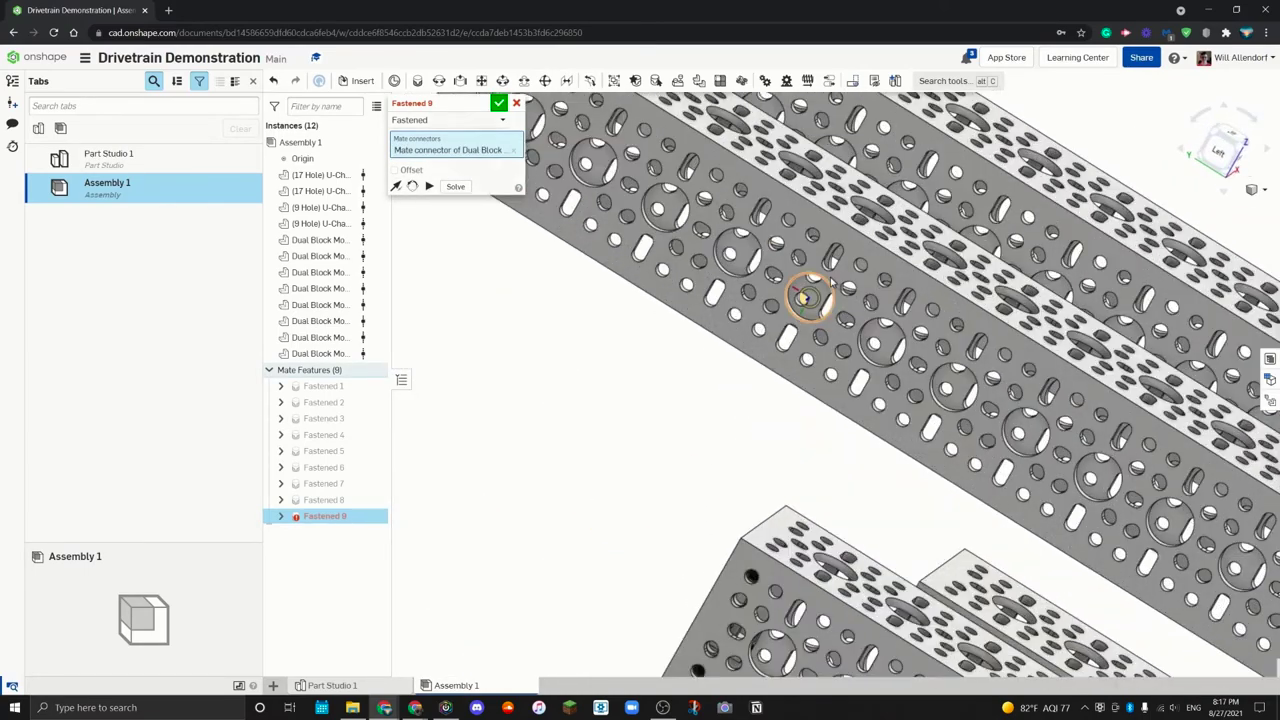
{"action": "scroll", "coordinate": [866, 278], "scroll_direction": "up", "scroll_amount": 2}
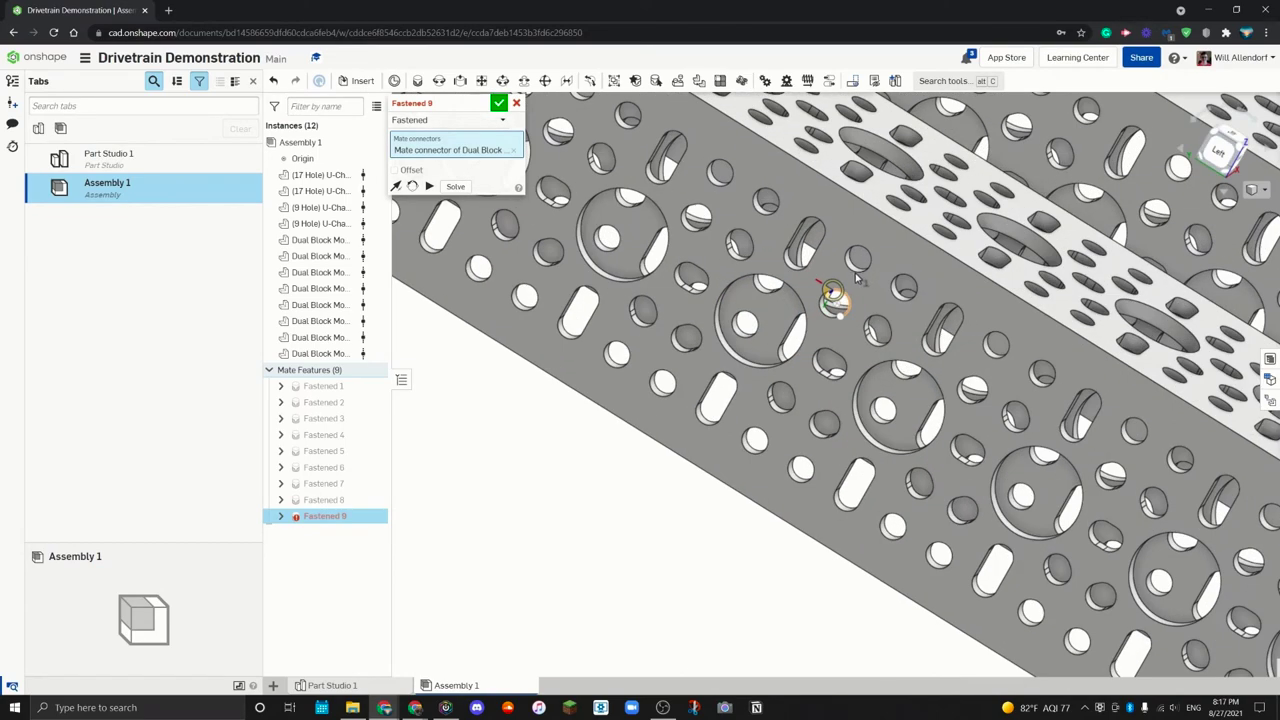
{"action": "scroll", "coordinate": [858, 279], "scroll_direction": "up", "scroll_amount": 2}
{"action": "left_click", "coordinate": [853, 262]}
{"action": "scroll", "coordinate": [851, 274], "scroll_direction": "down", "scroll_amount": 8}
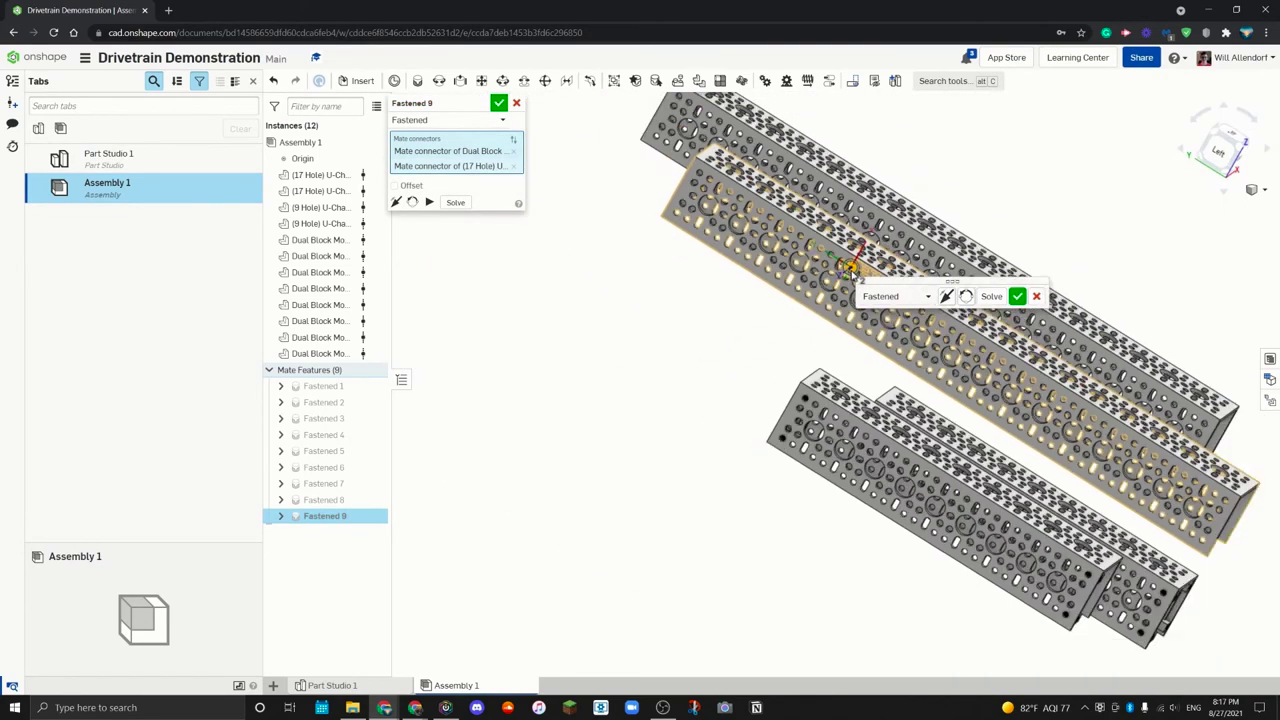
{"action": "right_click_drag", "start_coordinate": [918, 322], "coordinate": [888, 335]}
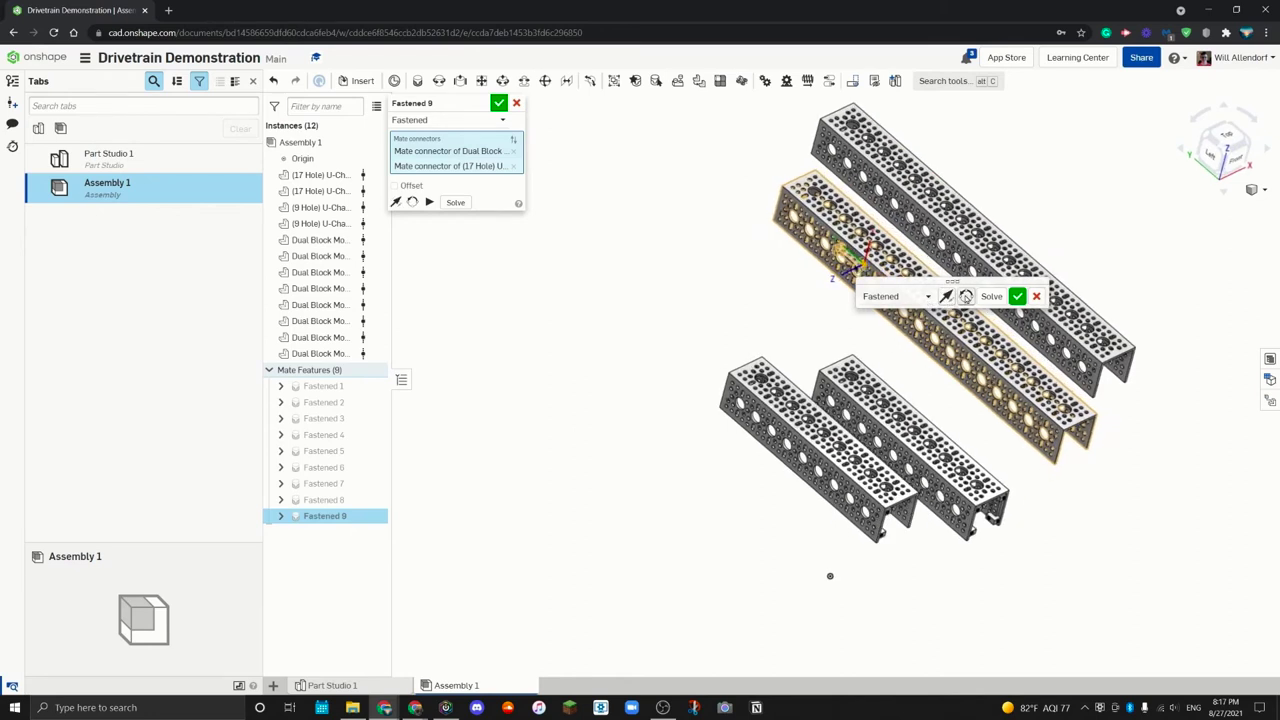
{"action": "left_click", "coordinate": [966, 297]}
{"action": "left_click", "coordinate": [991, 297]}
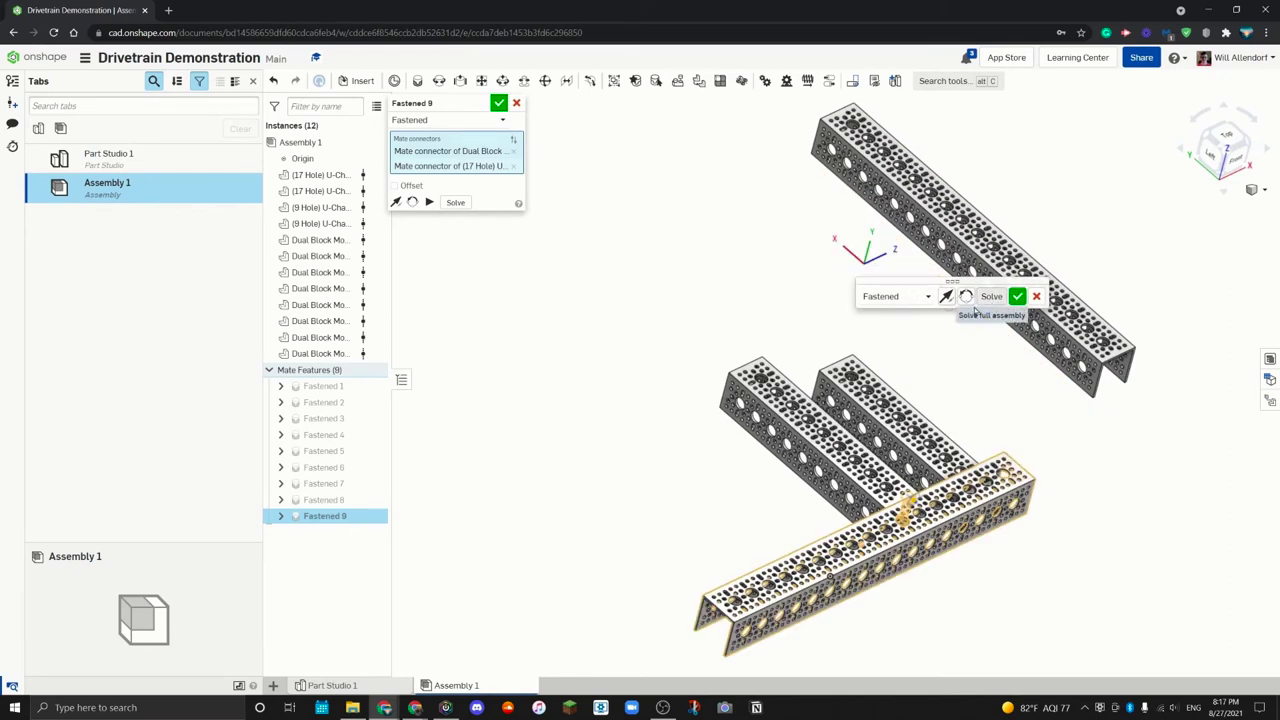
Step: Orbit around the model to inspect the new channel joint
{"action": "right_click_drag", "start_coordinate": [986, 300], "coordinate": [911, 653]}
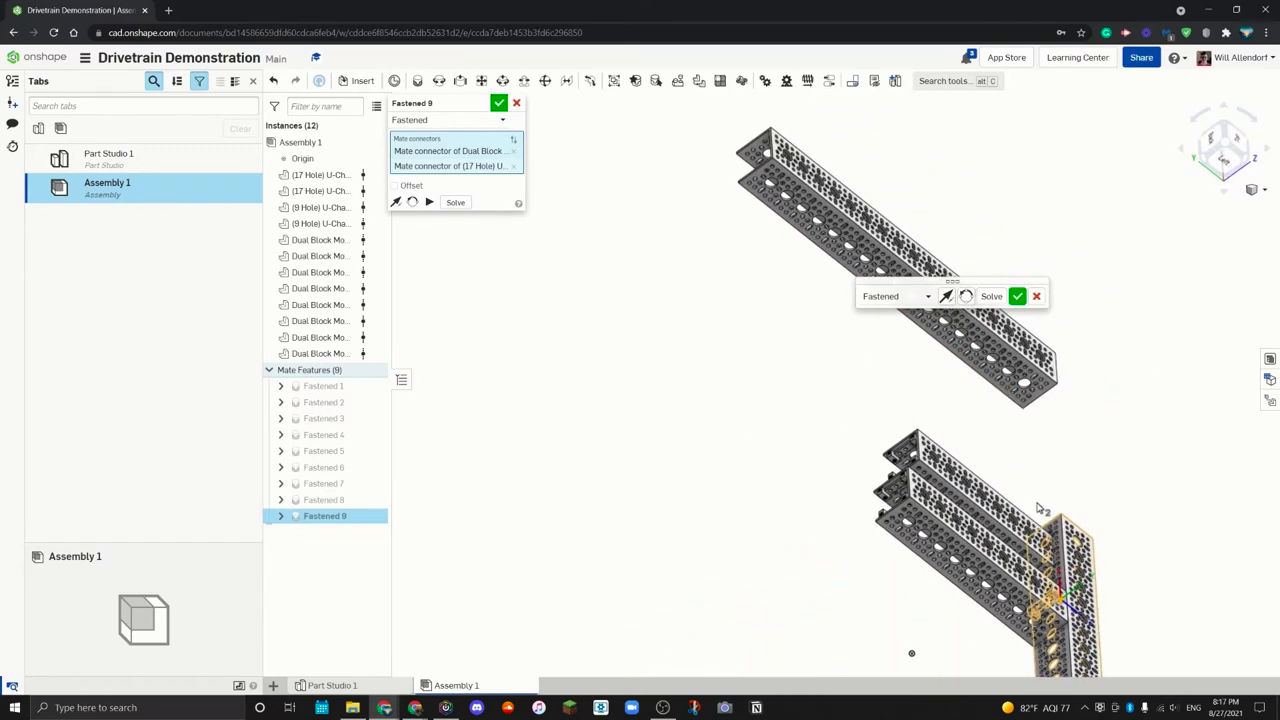
{"action": "mouse_move", "coordinate": [1000, 490]}
{"action": "middle_mouse_down"}
{"action": "mouse_move", "coordinate": [958, 378]}
{"action": "mouse_move", "coordinate": [895, 303]}
{"action": "middle_mouse_up"}
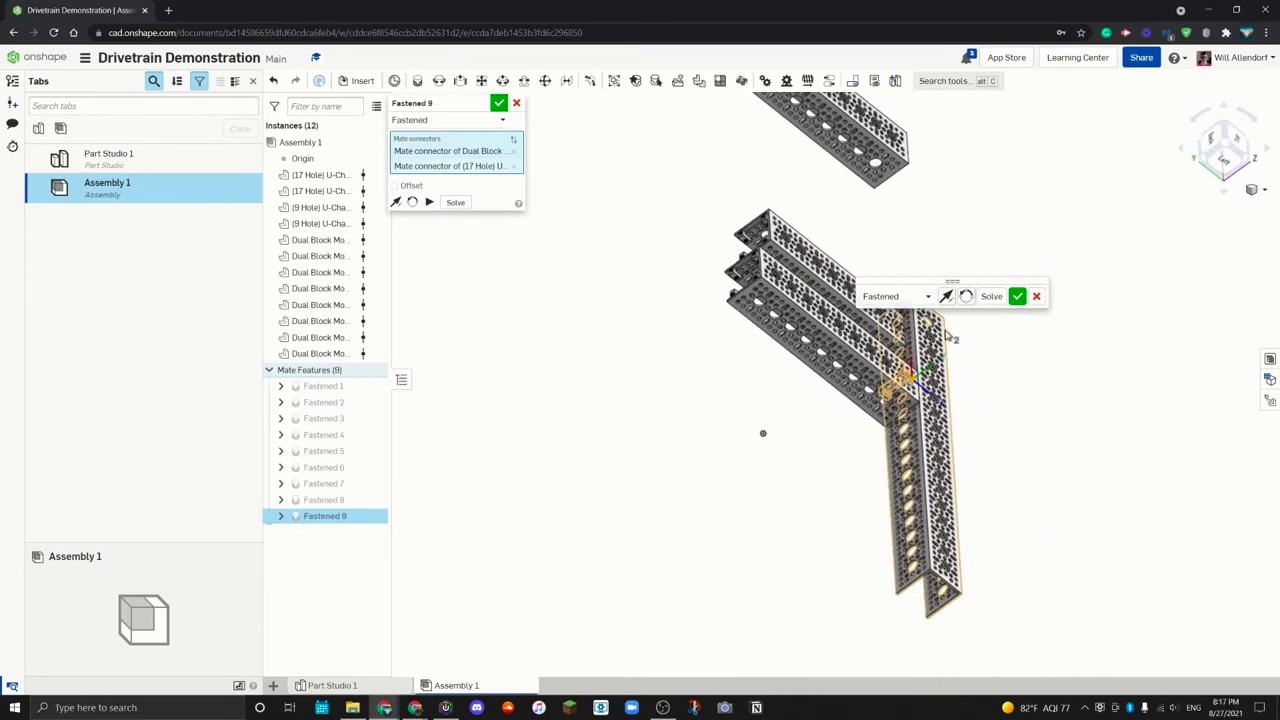
{"action": "right_click_drag", "start_coordinate": [763, 433], "coordinate": [791, 400]}
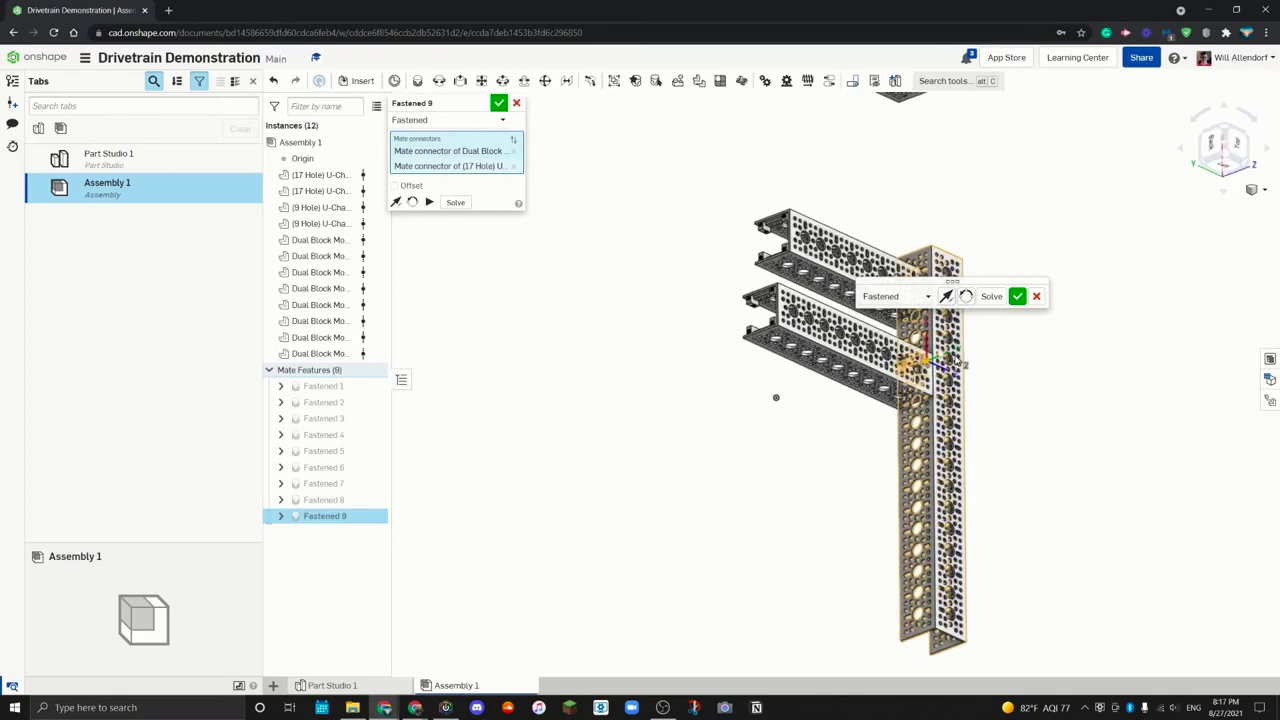
{"action": "right_click_drag", "start_coordinate": [990, 306], "coordinate": [898, 356]}
Step: Confirm Fastened 9 and pick the dual block mount's connector for the next mate
{"action": "left_click", "coordinate": [1017, 297]}
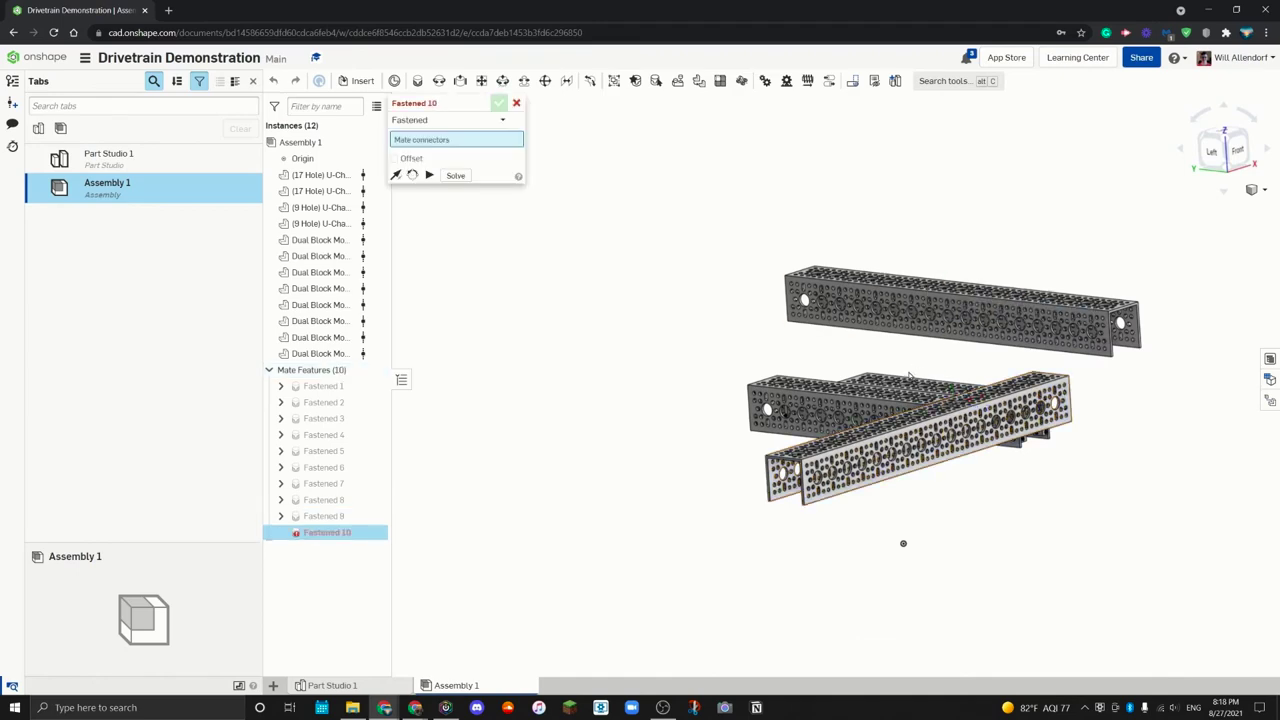
{"action": "left_click_drag", "start_coordinate": [906, 380], "coordinate": [678, 352]}
{"action": "scroll", "coordinate": [701, 330], "scroll_direction": "up", "scroll_amount": 10}
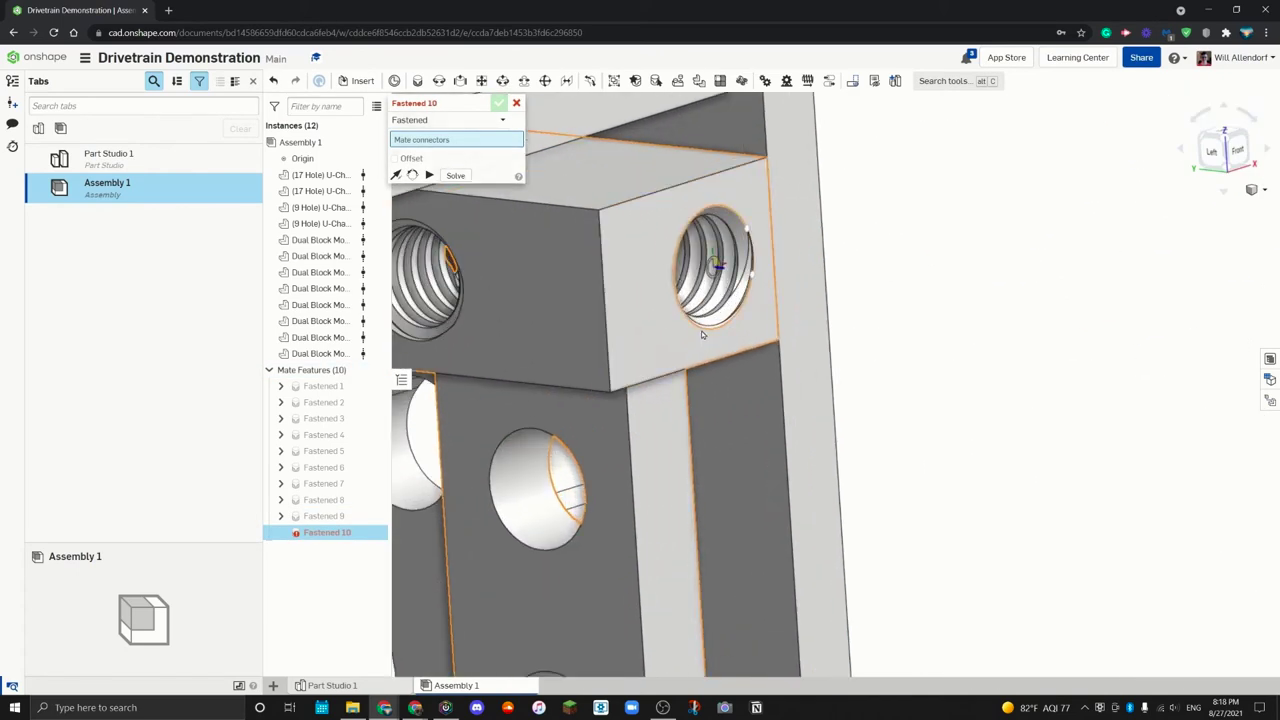
{"action": "left_click", "coordinate": [701, 333]}
{"action": "scroll", "coordinate": [703, 331], "scroll_direction": "down", "scroll_amount": 10}
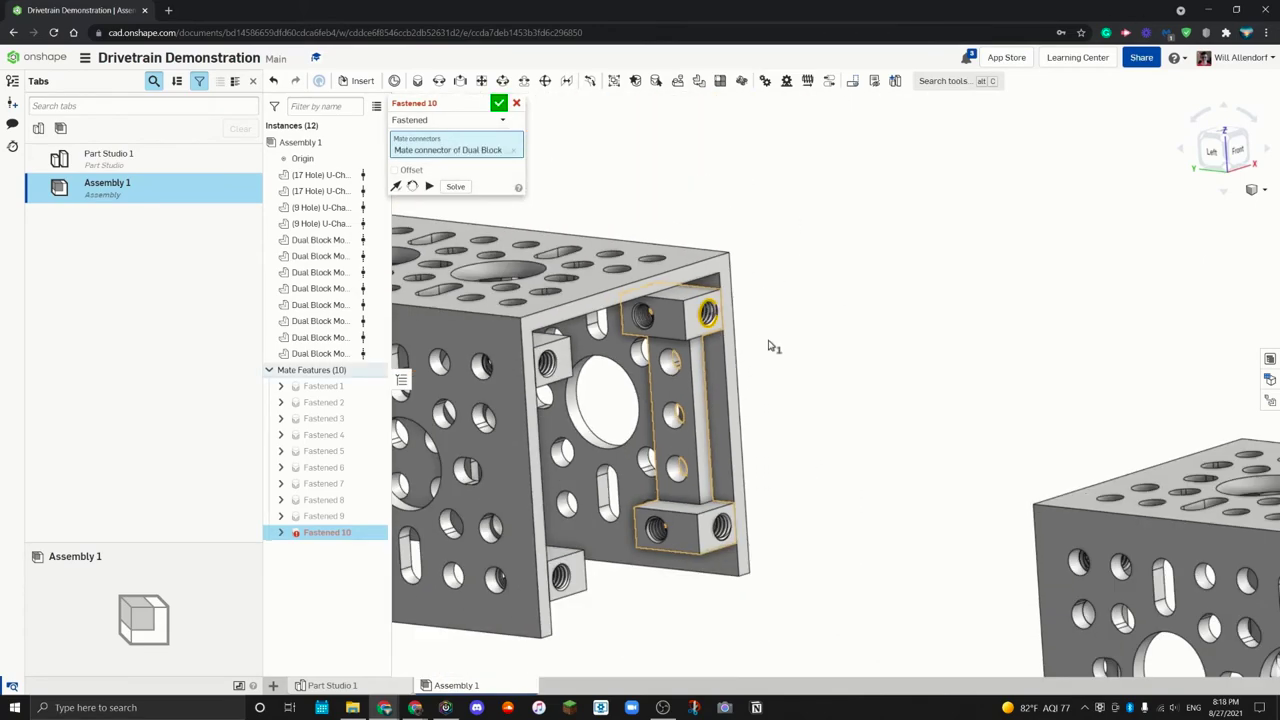
{"action": "right_click_drag", "start_coordinate": [840, 355], "coordinate": [897, 500]}
Step: Accept the Fastened 10 mate and orbit the frame to a left-side view
{"action": "scroll", "coordinate": [857, 514], "scroll_direction": "up", "scroll_amount": 10}
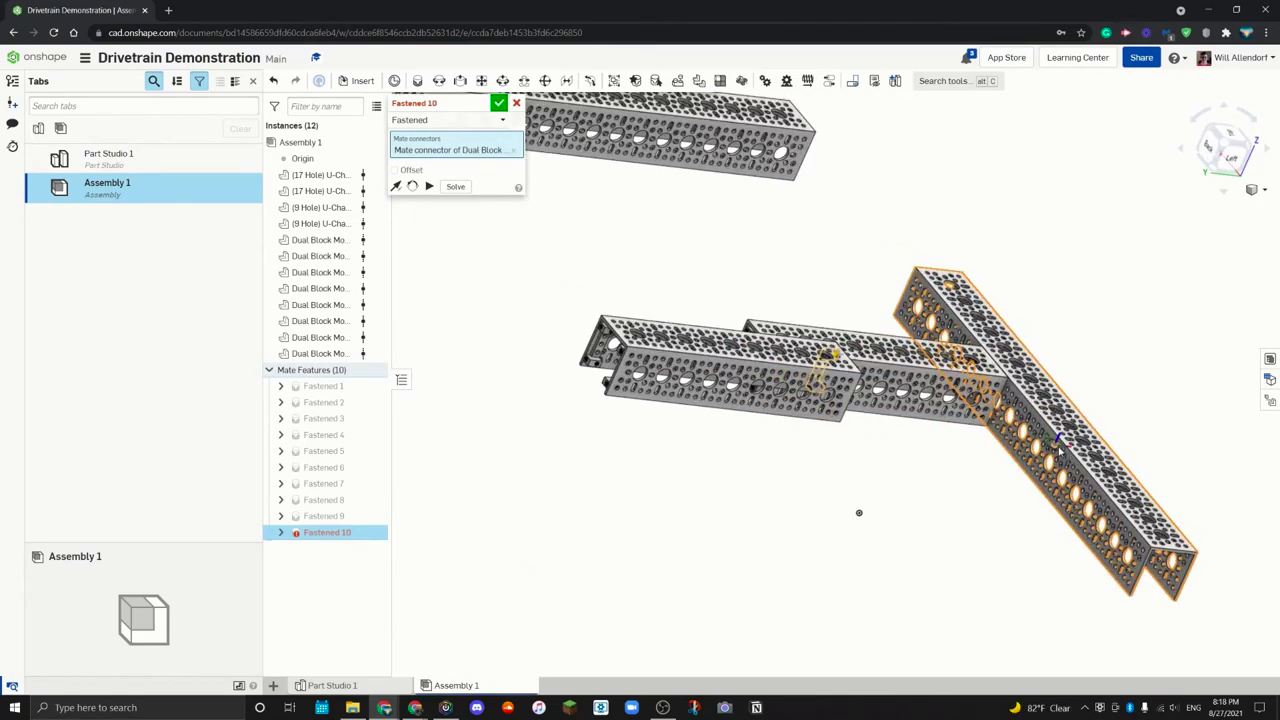
{"action": "scroll", "coordinate": [1048, 440], "scroll_direction": "up", "scroll_amount": 3}
{"action": "scroll", "coordinate": [1001, 385], "scroll_direction": "down", "scroll_amount": 2}
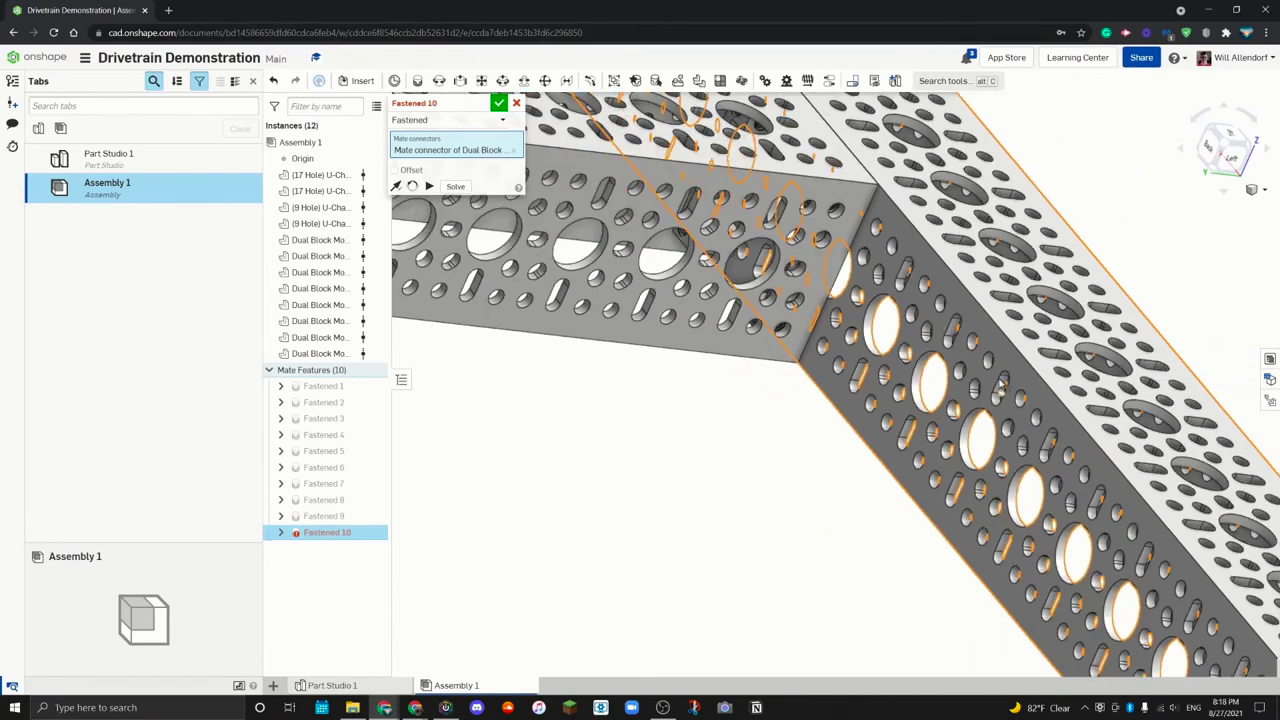
{"action": "scroll", "coordinate": [995, 400], "scroll_direction": "down", "scroll_amount": 2}
{"action": "scroll", "coordinate": [1000, 408], "scroll_direction": "up", "scroll_amount": 3}
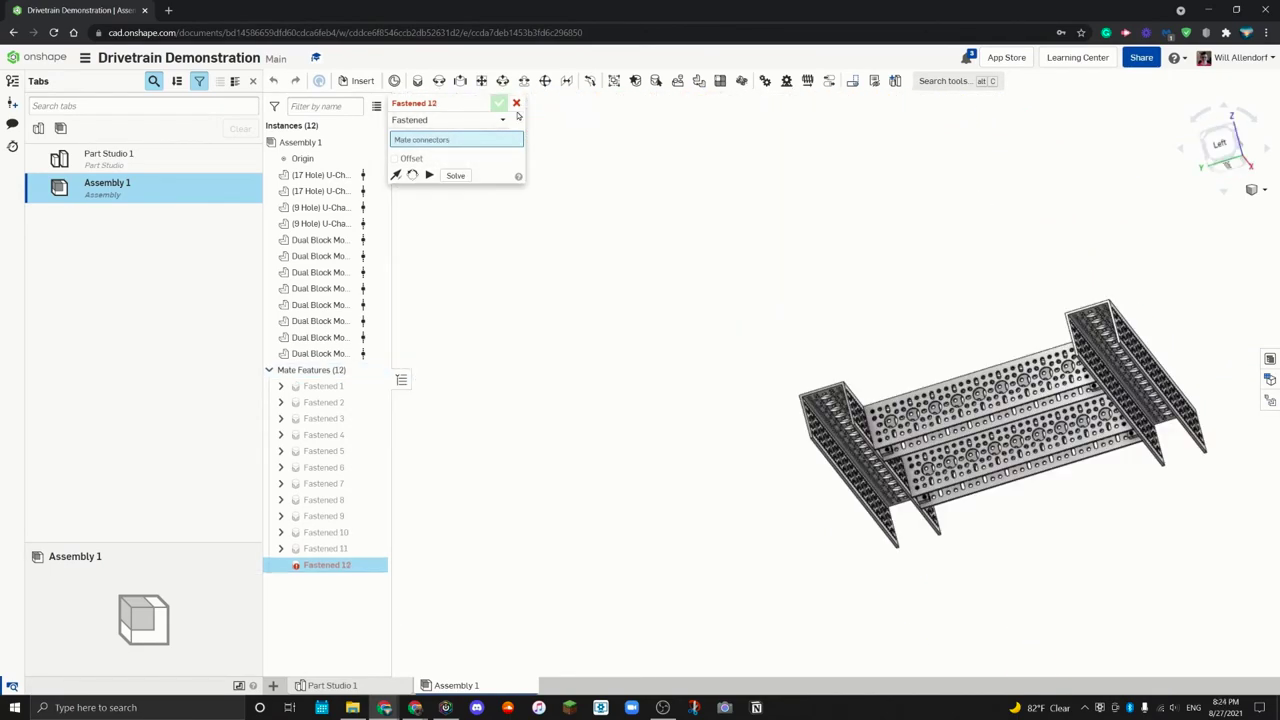
{"action": "key", "text": "Return"}
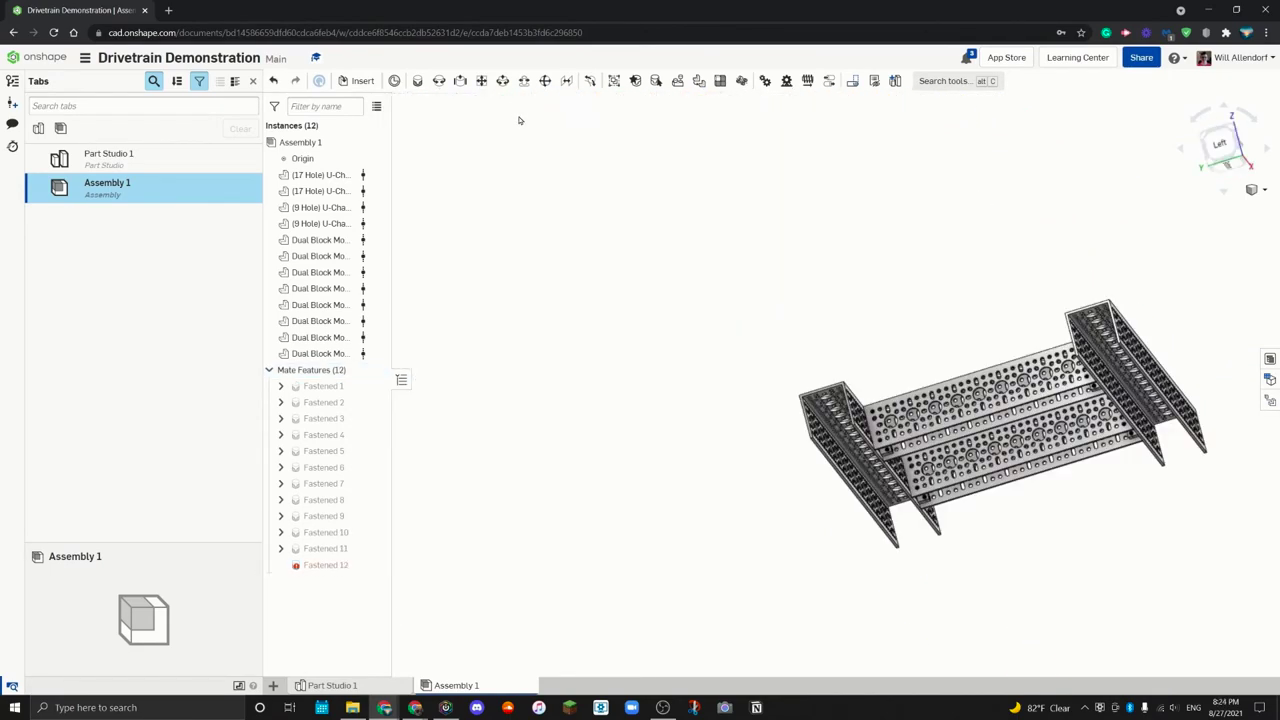
{"action": "right_click_drag", "start_coordinate": [1000, 460], "coordinate": [1152, 399]}
Step: Browse 5040 Nuts & Bolts > Prefab Parts > Motors + Servos to the goBILDA planetary motor document
{"action": "left_click", "coordinate": [362, 80]}
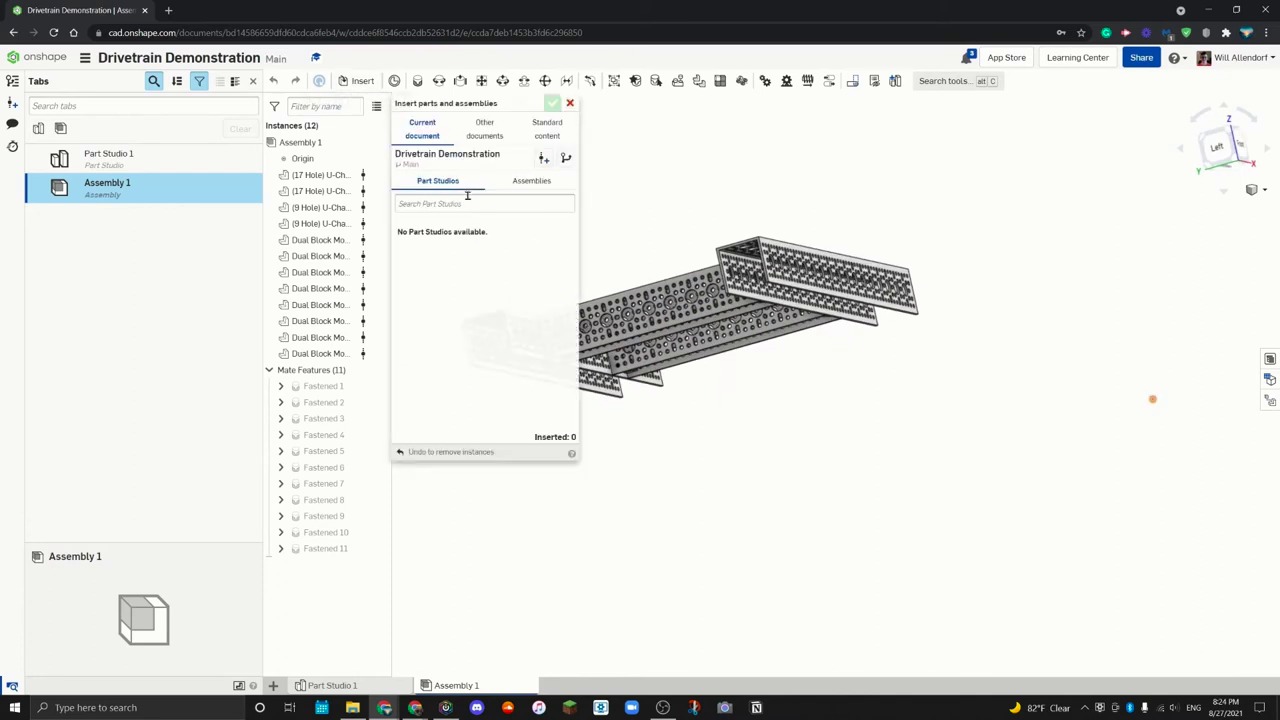
{"action": "left_click", "coordinate": [486, 134]}
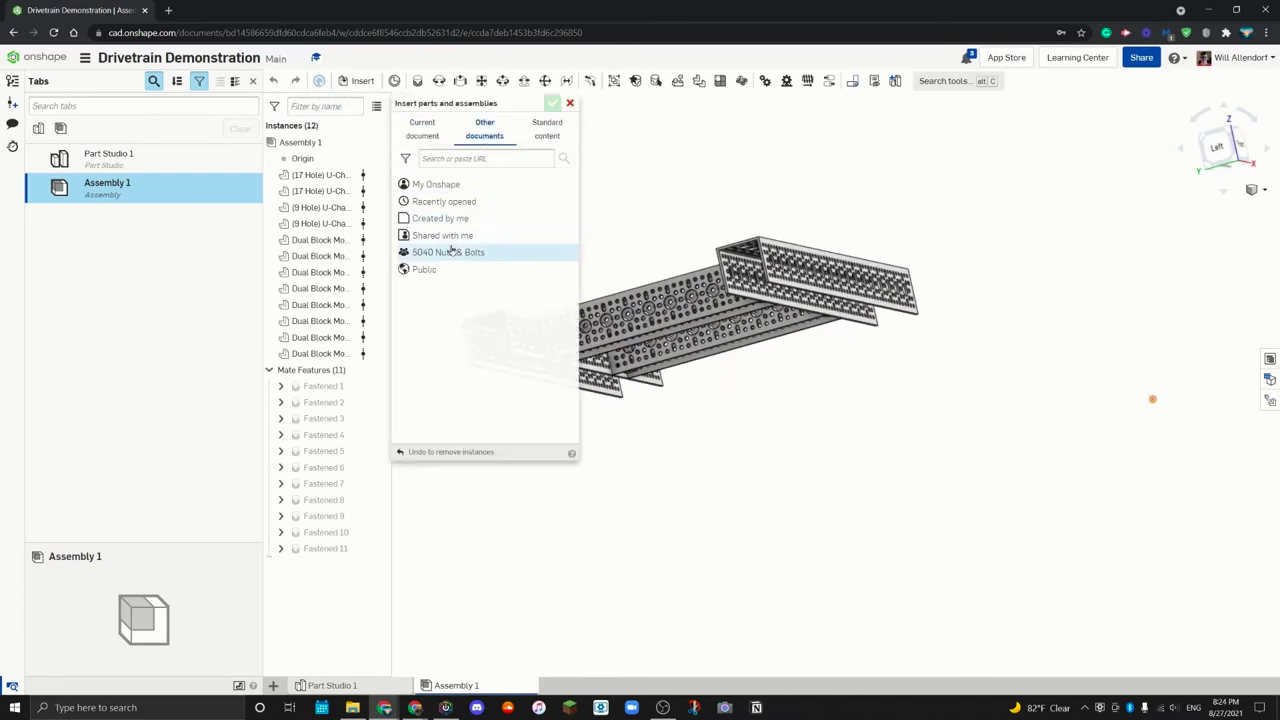
{"action": "left_click", "coordinate": [447, 200]}
{"action": "left_click", "coordinate": [461, 212]}
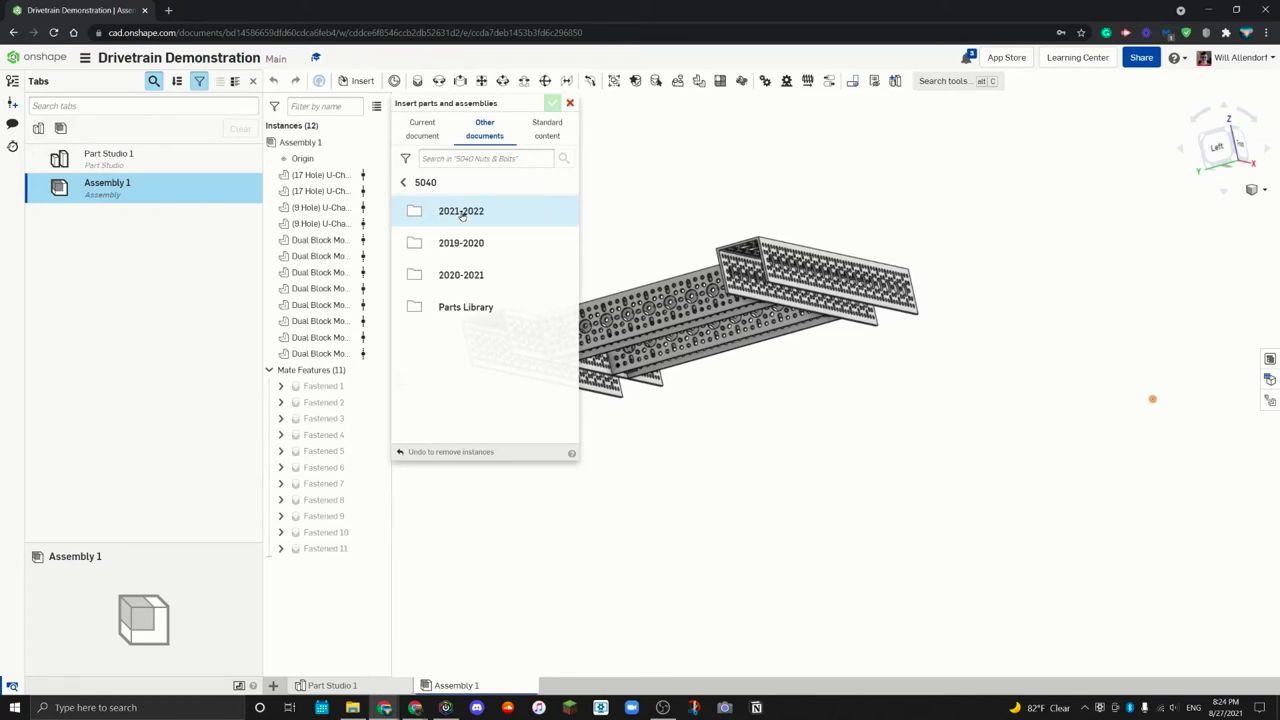
{"action": "left_click", "coordinate": [466, 303]}
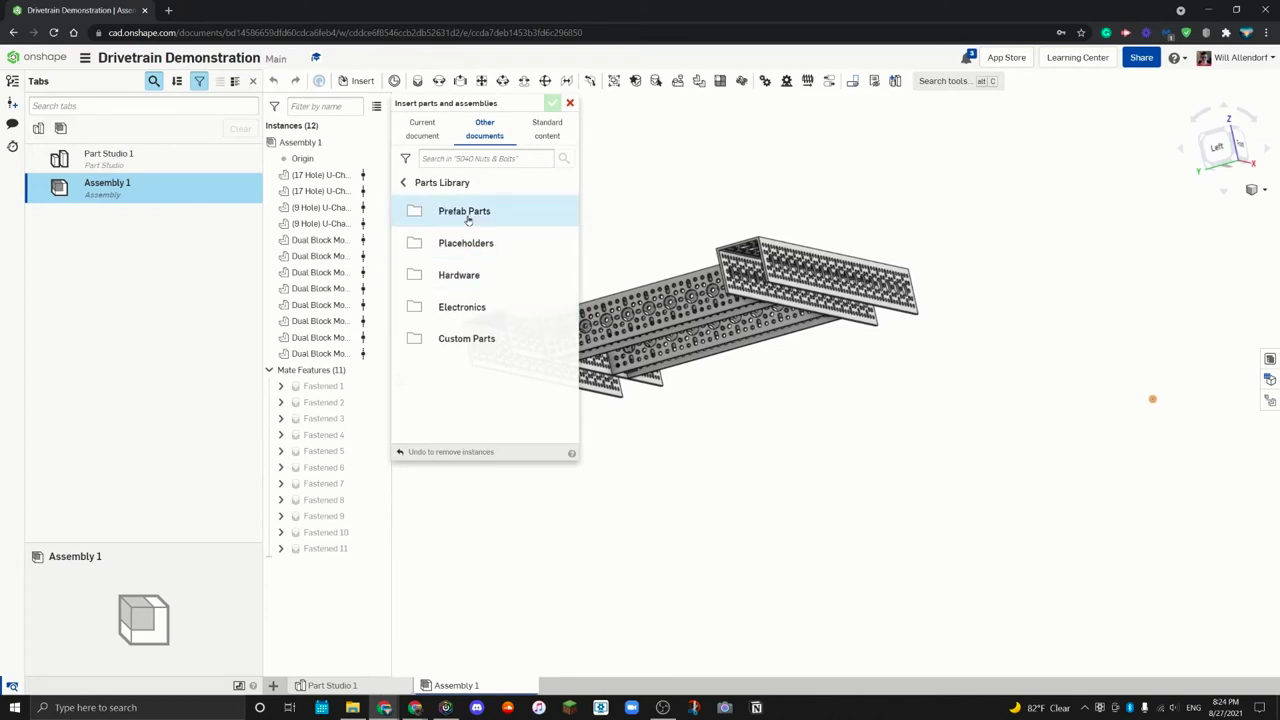
{"action": "left_click", "coordinate": [467, 215]}
{"action": "scroll", "coordinate": [450, 260], "scroll_direction": "down", "scroll_amount": 3}
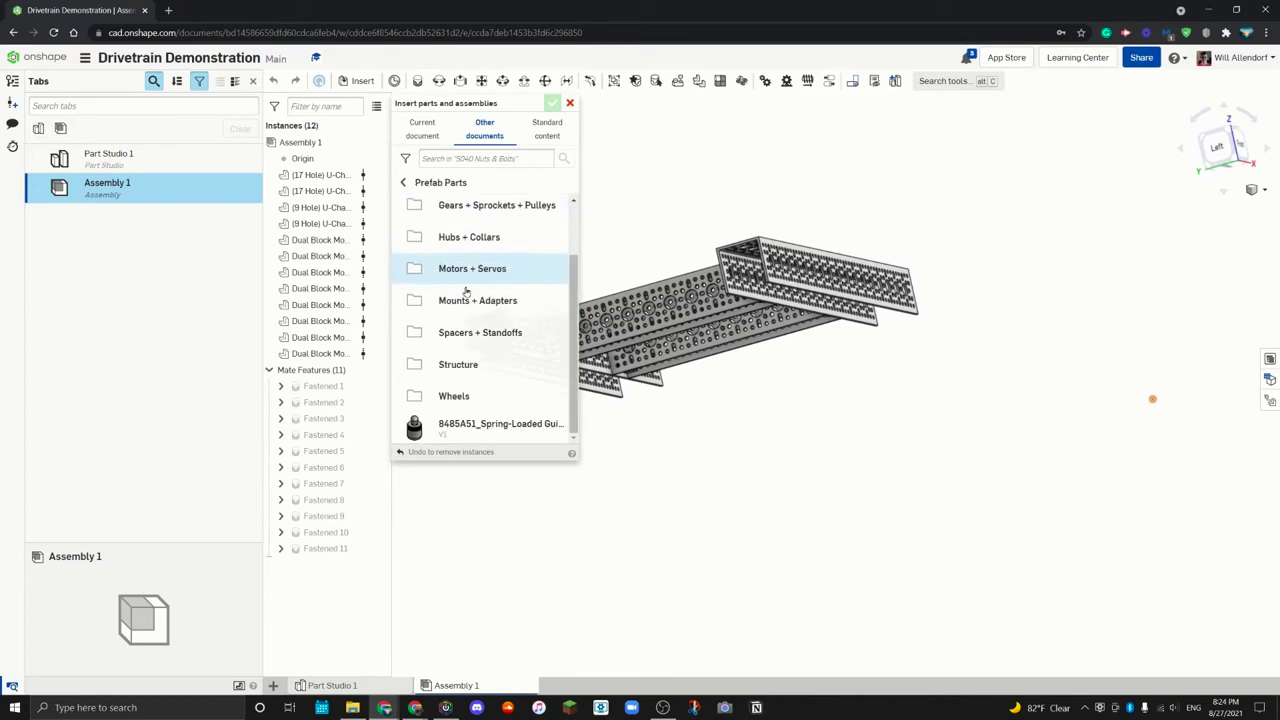
{"action": "left_click", "coordinate": [465, 272]}
{"action": "left_click", "coordinate": [458, 212]}
{"action": "left_click", "coordinate": [531, 180]}
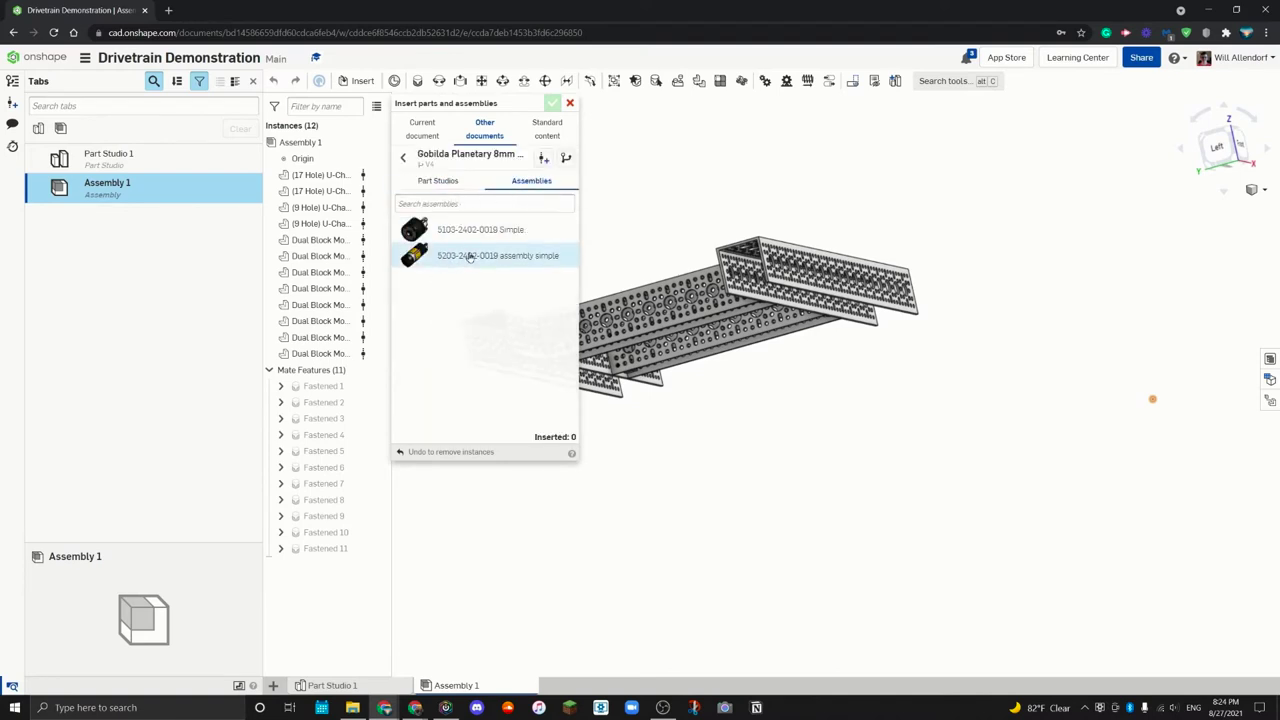
{"action": "left_click", "coordinate": [470, 256]}
{"action": "left_click", "coordinate": [470, 256]}
{"action": "left_click", "coordinate": [470, 256]}
{"action": "left_click", "coordinate": [470, 256]}
{"action": "left_click", "coordinate": [549, 106]}
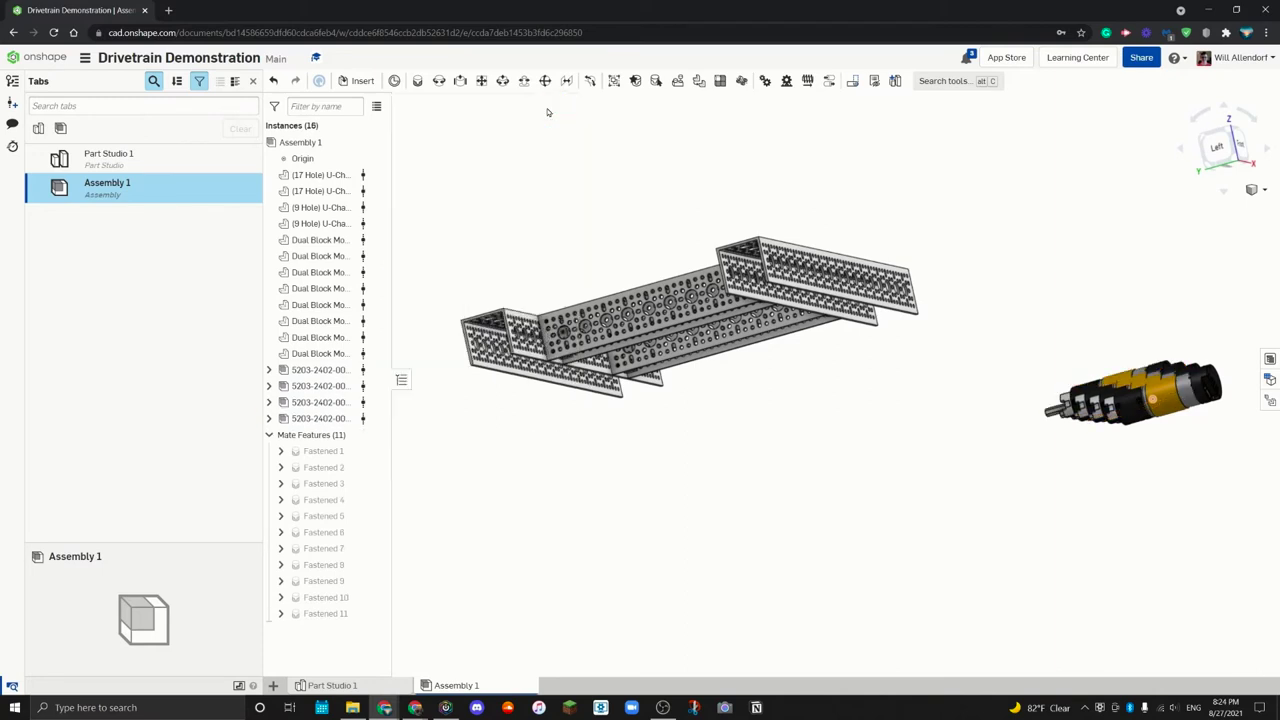
Step: Browse the 5040 Nuts & Bolts Parts Library to Prefab Parts > Structure > gobilda
{"action": "left_click", "coordinate": [362, 80]}
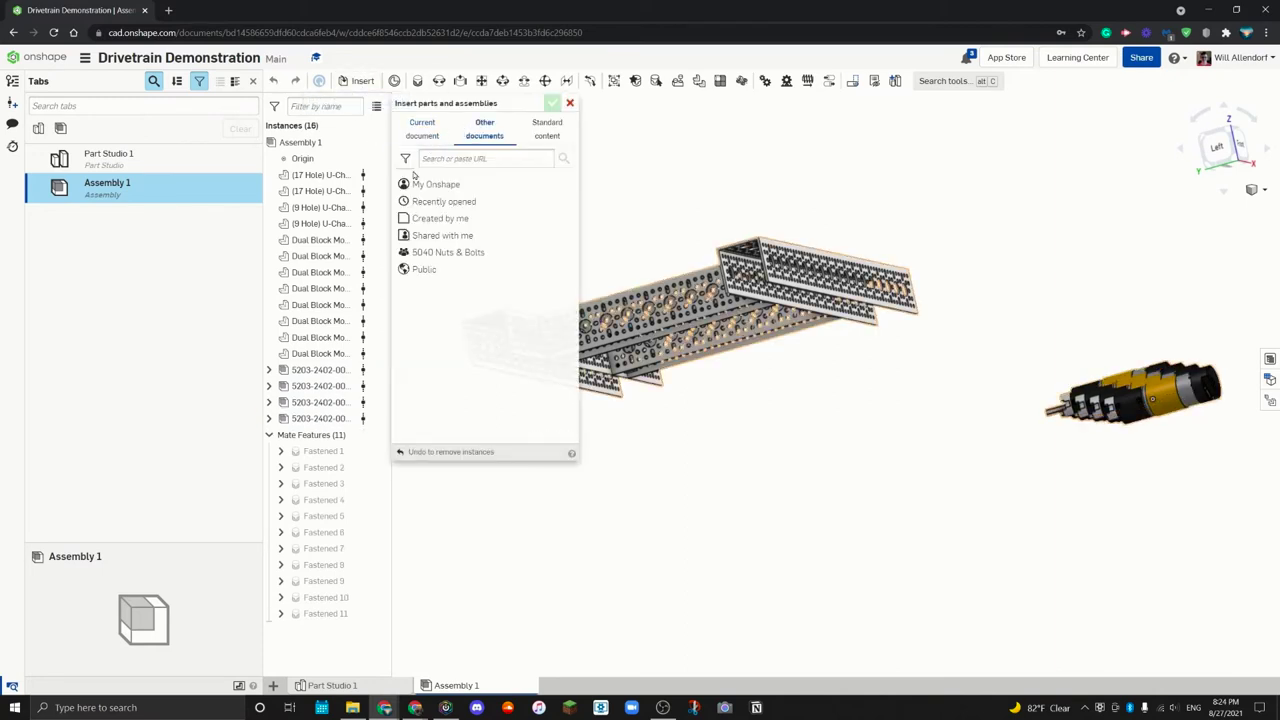
{"action": "left_click", "coordinate": [439, 250]}
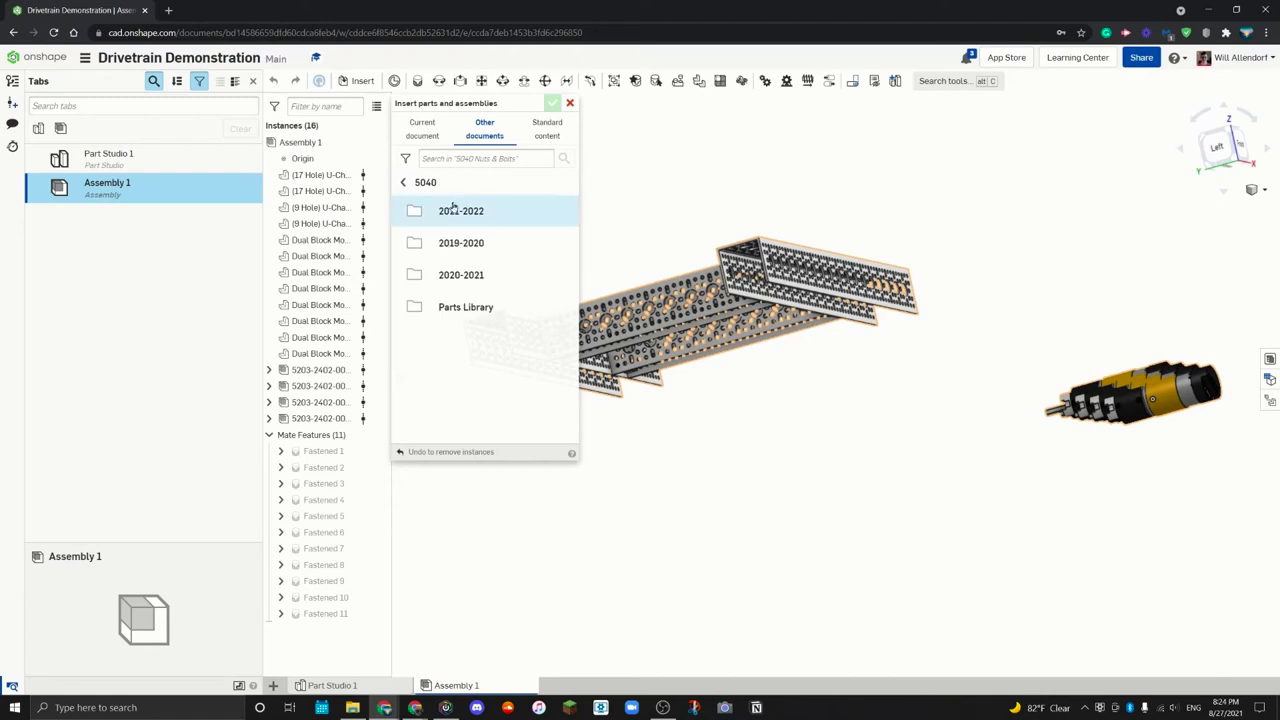
{"action": "left_click", "coordinate": [455, 305]}
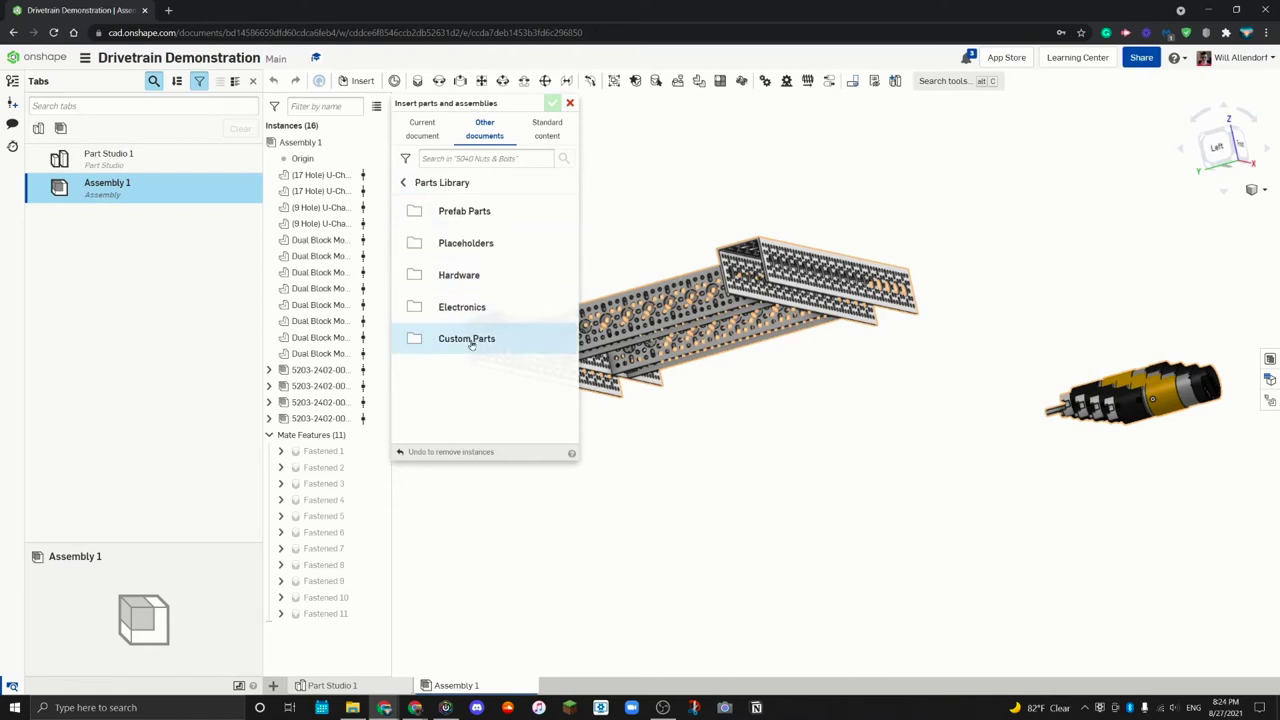
{"action": "left_click", "coordinate": [462, 220]}
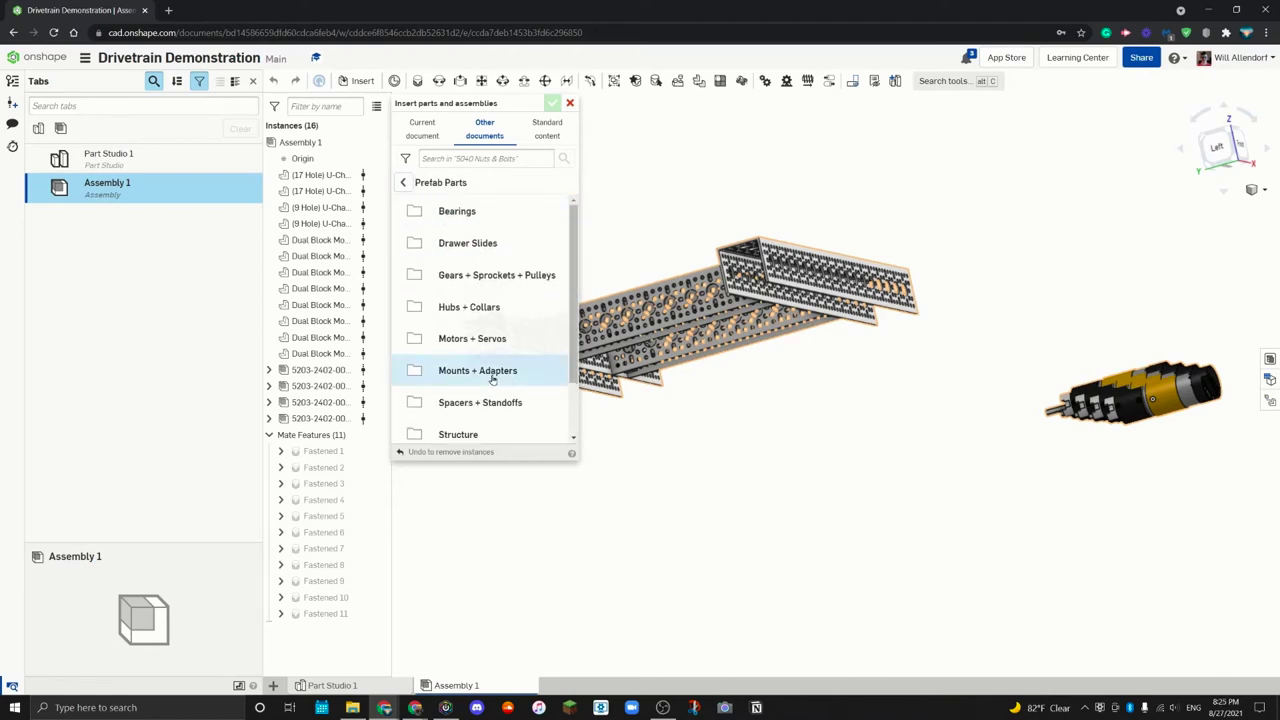
{"action": "scroll", "coordinate": [490, 378], "scroll_direction": "down", "scroll_amount": 1}
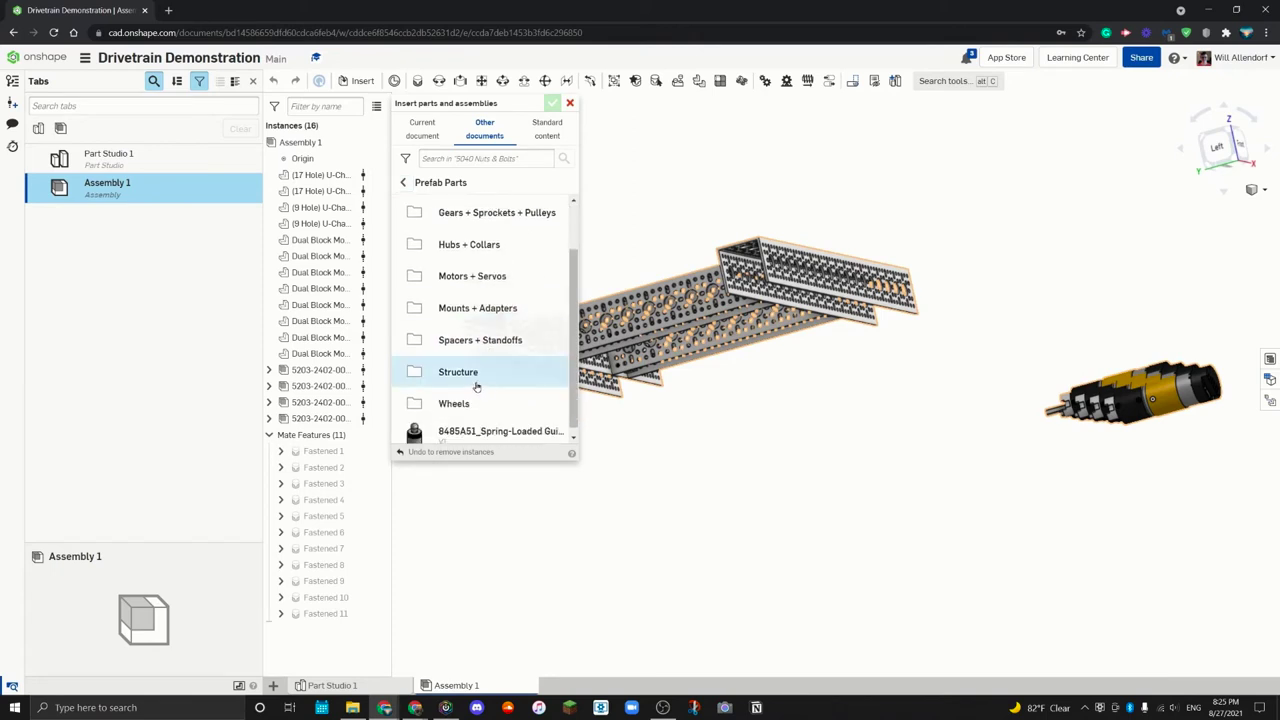
{"action": "left_click", "coordinate": [476, 384]}
{"action": "scroll", "coordinate": [455, 283], "scroll_direction": "down", "scroll_amount": 1}
{"action": "scroll", "coordinate": [455, 283], "scroll_direction": "up", "scroll_amount": 1}
{"action": "left_click", "coordinate": [455, 245]}
{"action": "scroll", "coordinate": [430, 300], "scroll_direction": "down", "scroll_amount": 3}
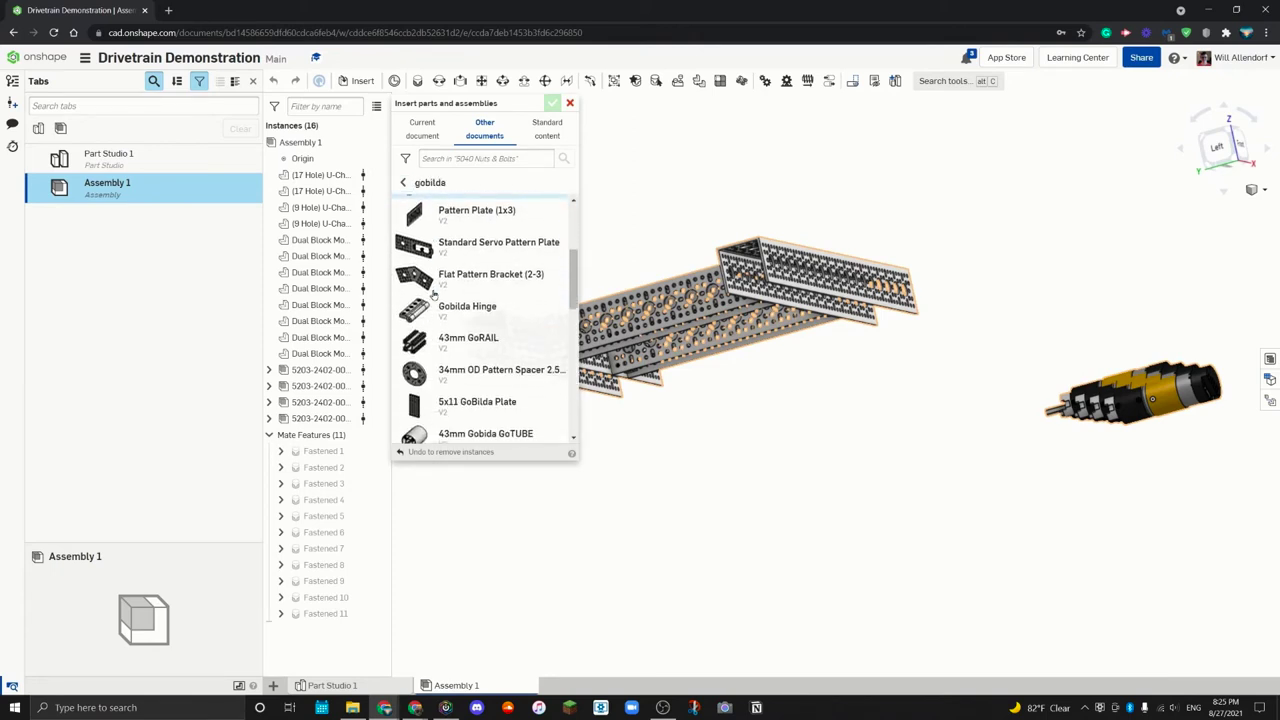
{"action": "scroll", "coordinate": [434, 293], "scroll_direction": "down", "scroll_amount": 3}
{"action": "scroll", "coordinate": [434, 291], "scroll_direction": "up", "scroll_amount": 2}
{"action": "scroll", "coordinate": [434, 289], "scroll_direction": "down", "scroll_amount": 3}
{"action": "scroll", "coordinate": [434, 289], "scroll_direction": "down", "scroll_amount": 5}
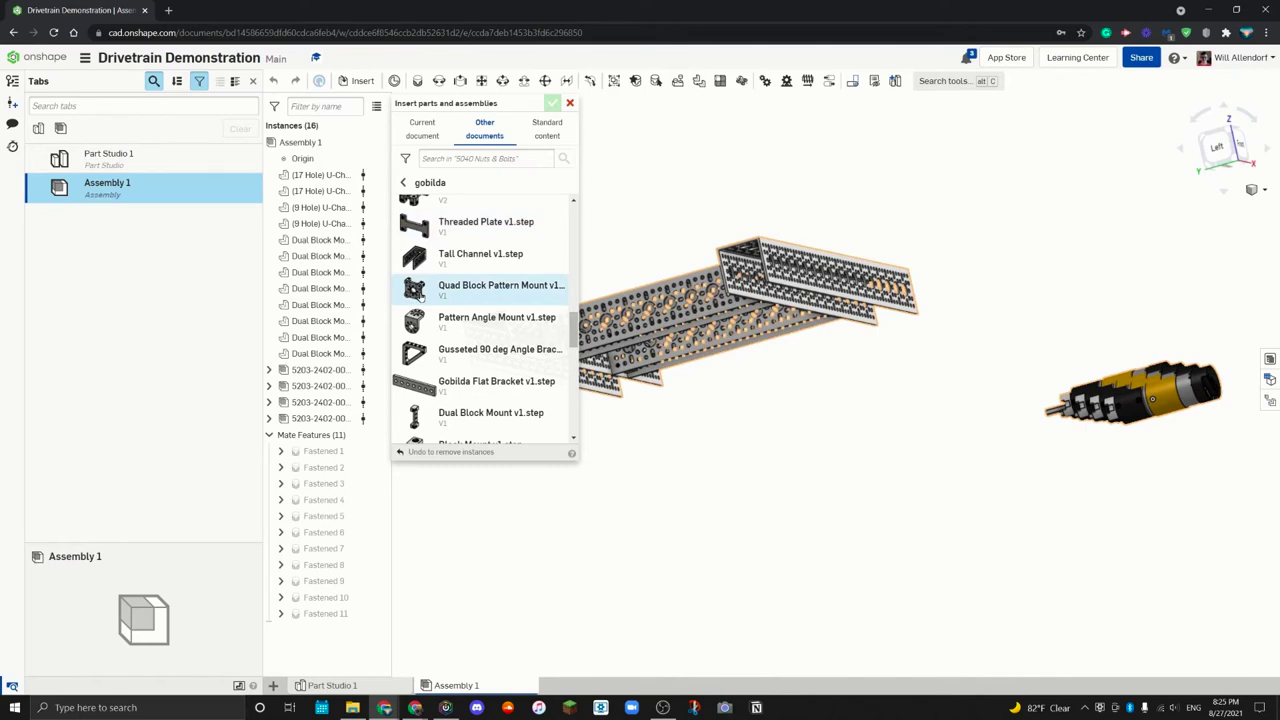
Step: Place four Quad Block Pattern Mount parts beside the motors and close the insert dialog
{"action": "left_click", "coordinate": [420, 290]}
{"action": "left_click", "coordinate": [445, 256]}
{"action": "left_click", "coordinate": [475, 260]}
{"action": "left_click", "coordinate": [475, 258]}
{"action": "left_click", "coordinate": [475, 258]}
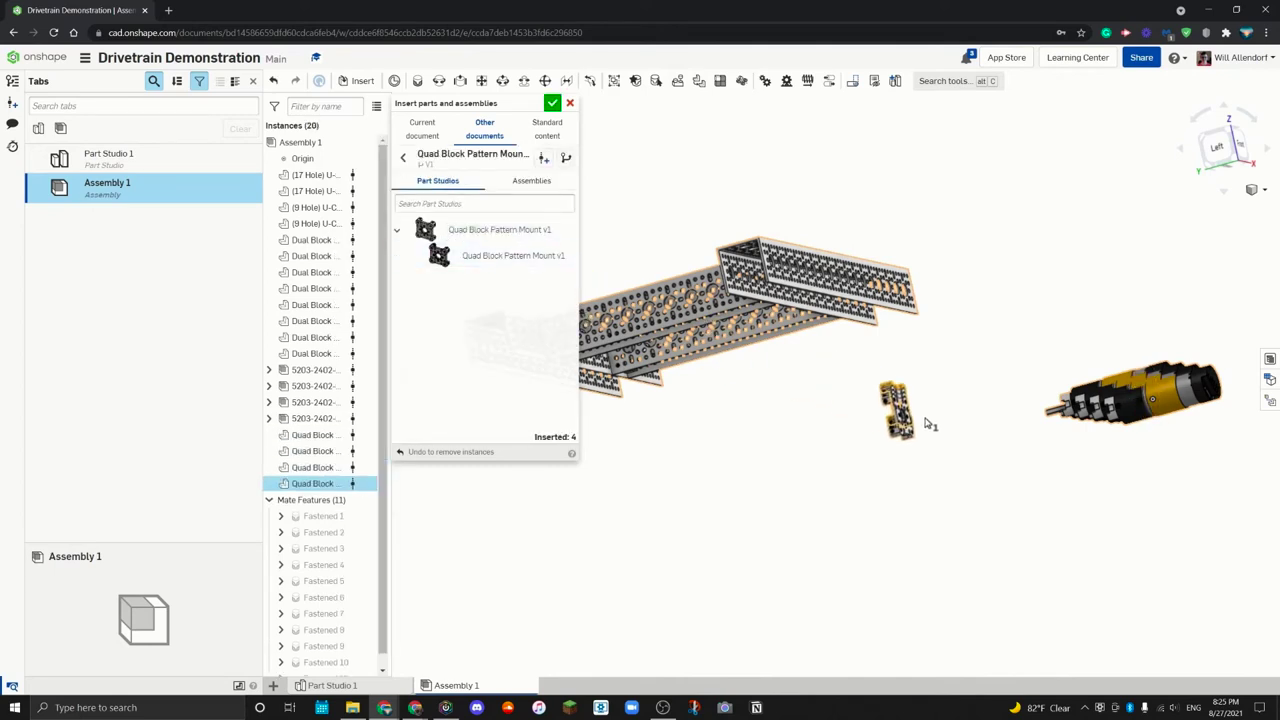
{"action": "left_click", "coordinate": [993, 426]}
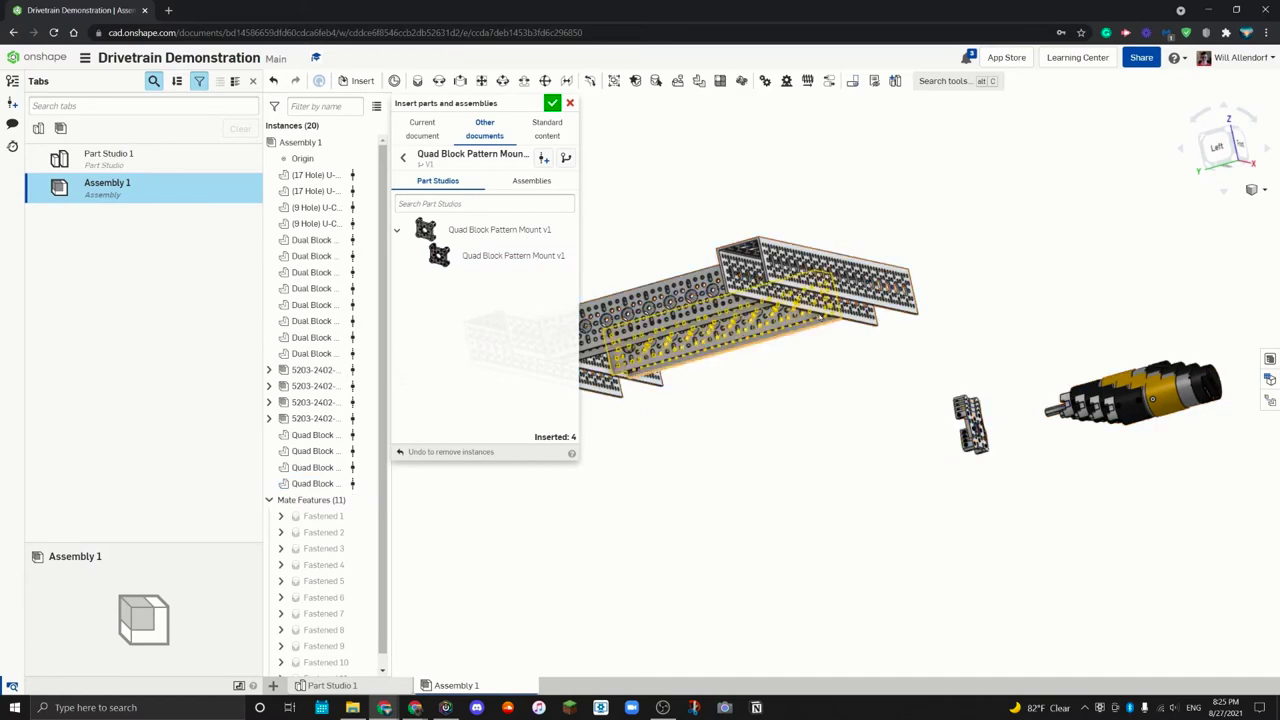
{"action": "left_click", "coordinate": [552, 104]}
Step: Pull three Quad Blocks off the motor fronts and create a new empty Assembly 2
{"action": "right_click_drag", "start_coordinate": [1008, 399], "coordinate": [970, 410]}
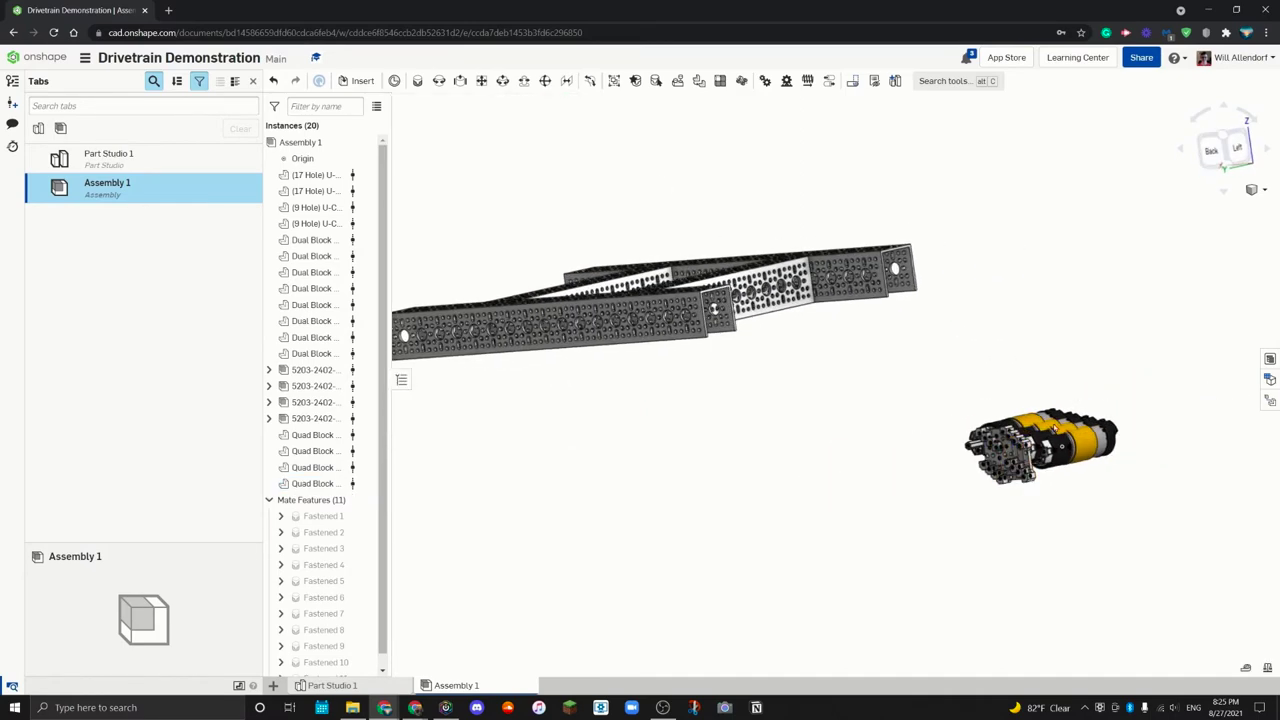
{"action": "left_click_drag", "start_coordinate": [1012, 452], "coordinate": [1021, 310]}
{"action": "left_click_drag", "start_coordinate": [997, 446], "coordinate": [984, 300]}
{"action": "left_click_drag", "start_coordinate": [1005, 450], "coordinate": [930, 315]}
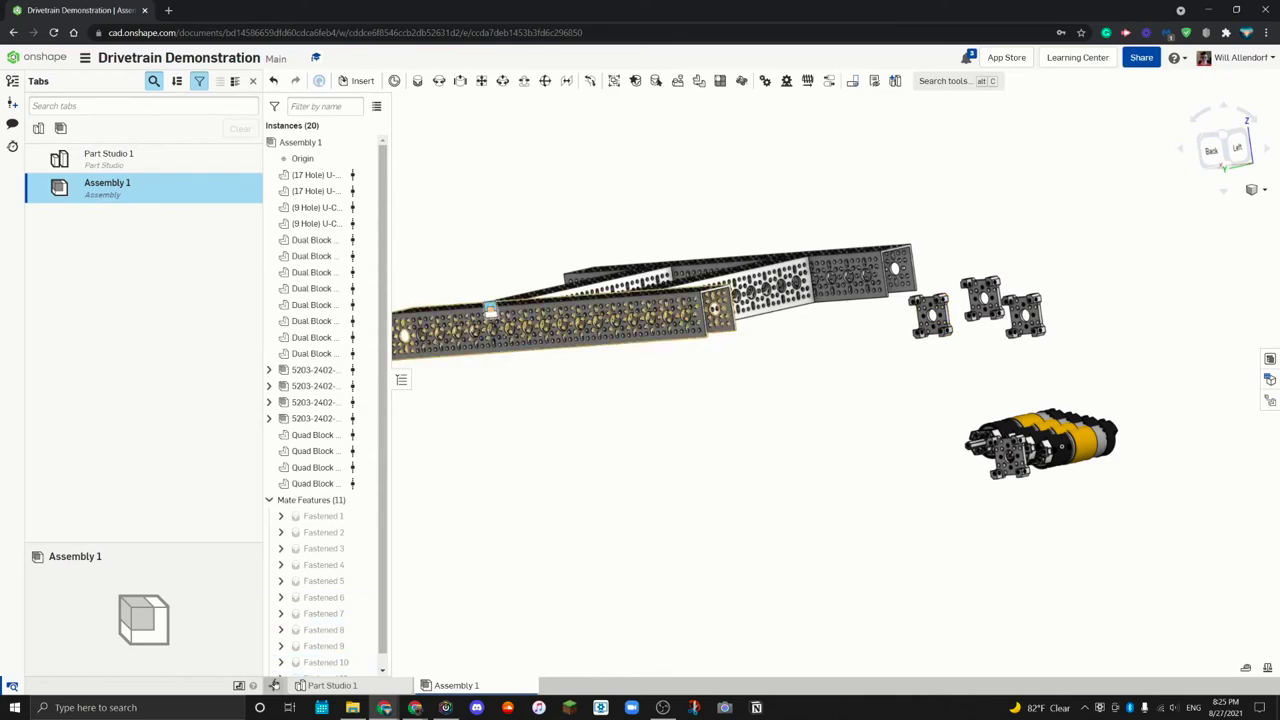
{"action": "left_click", "coordinate": [274, 685]}
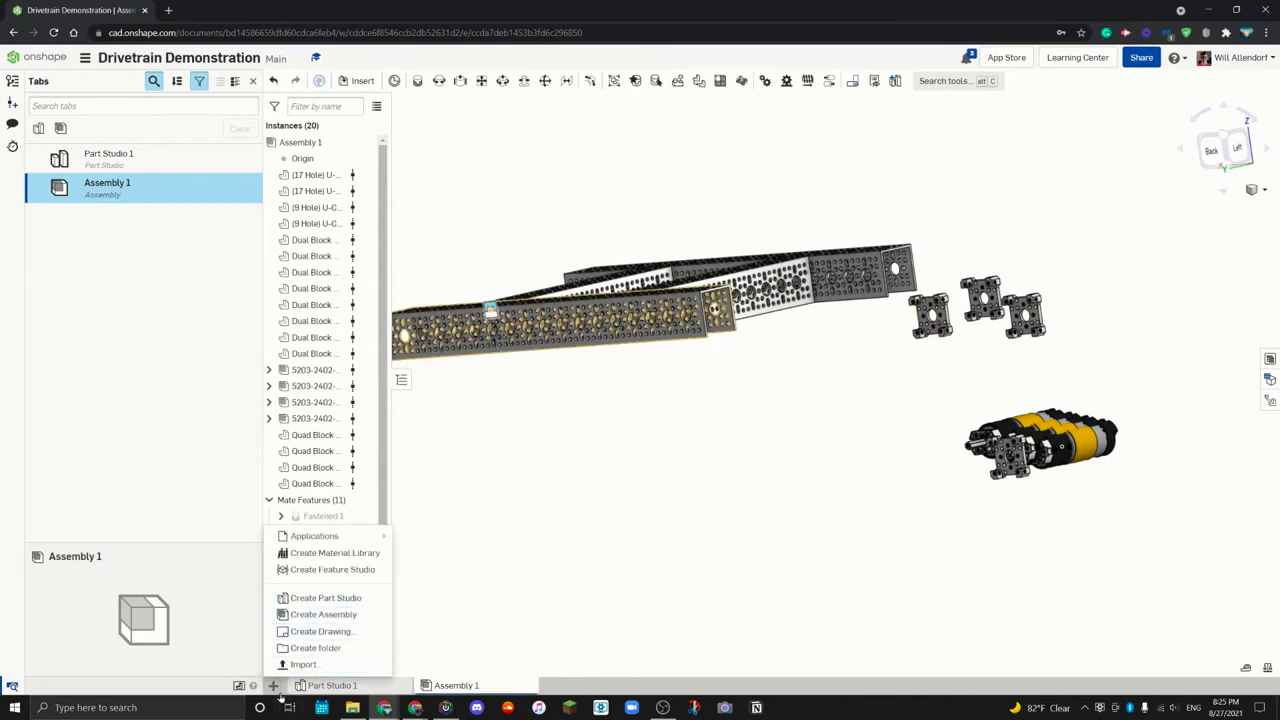
{"action": "left_click", "coordinate": [310, 614]}
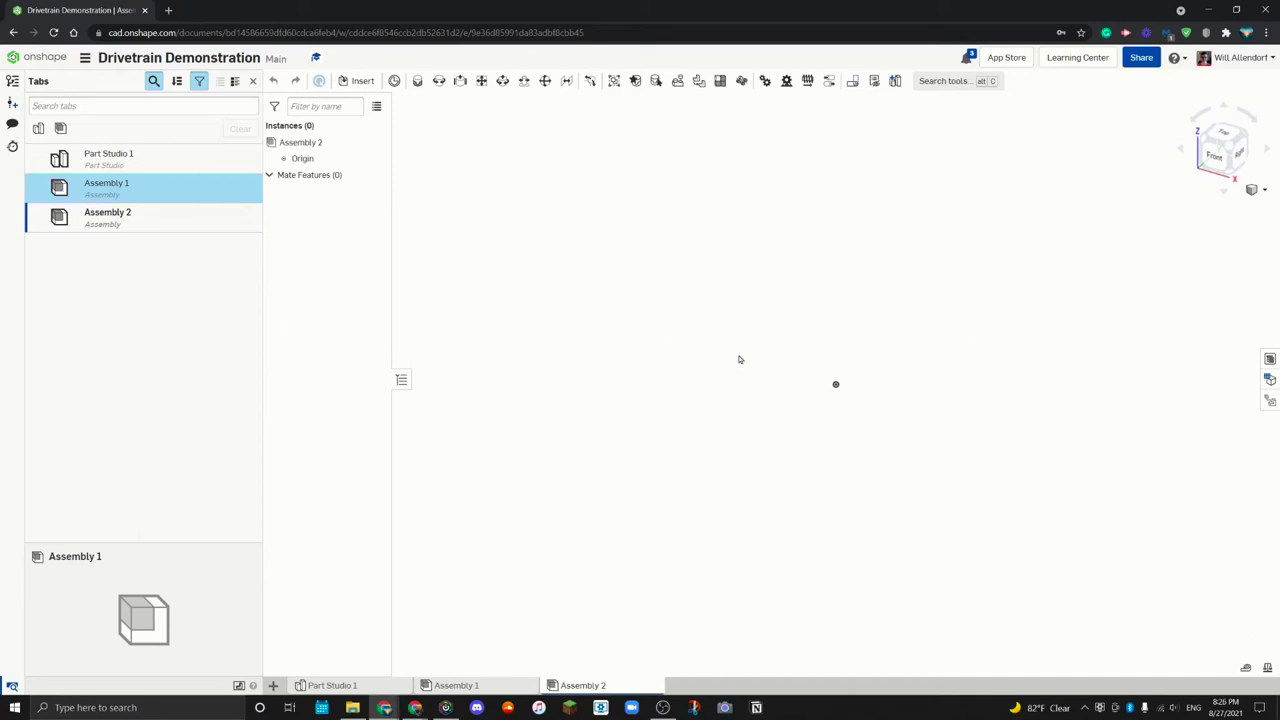
Step: In Assembly 1, fasten a motor's circular edge to a Quad Block hole, flipped and rotated into place
{"action": "left_click", "coordinate": [158, 191]}
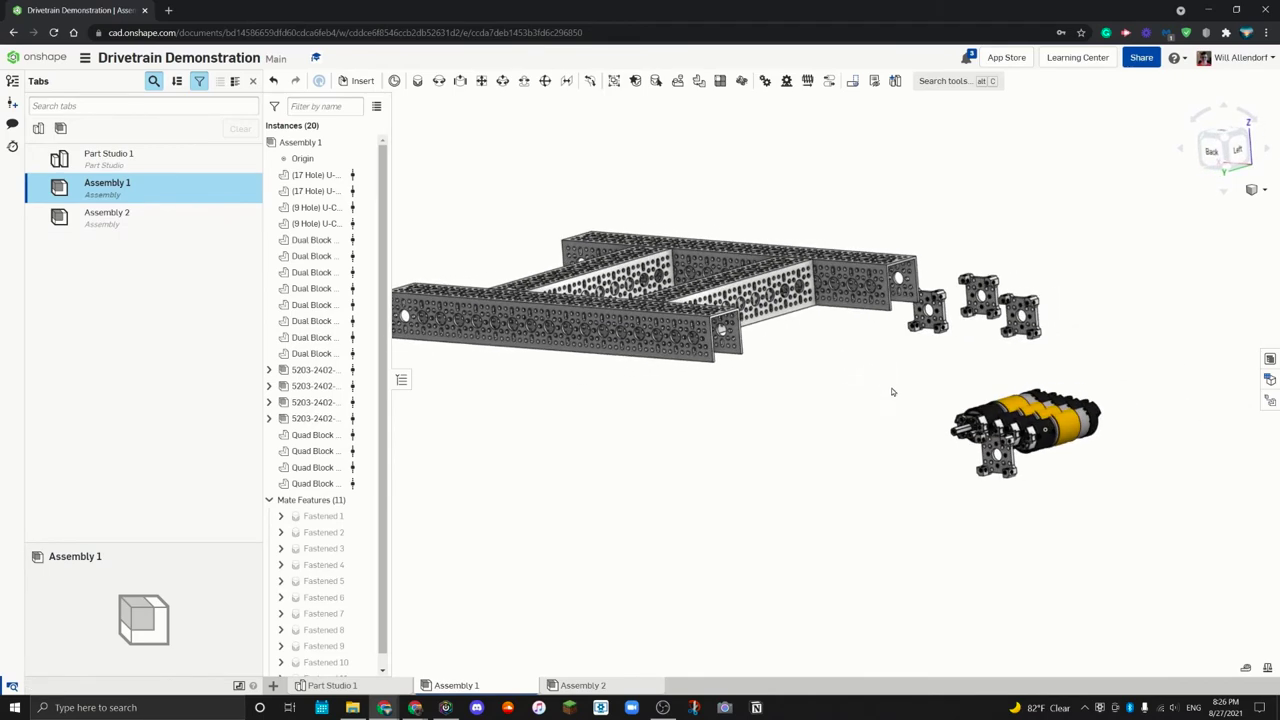
{"action": "left_click", "coordinate": [419, 81]}
{"action": "scroll", "coordinate": [985, 405], "scroll_direction": "up", "scroll_amount": 10}
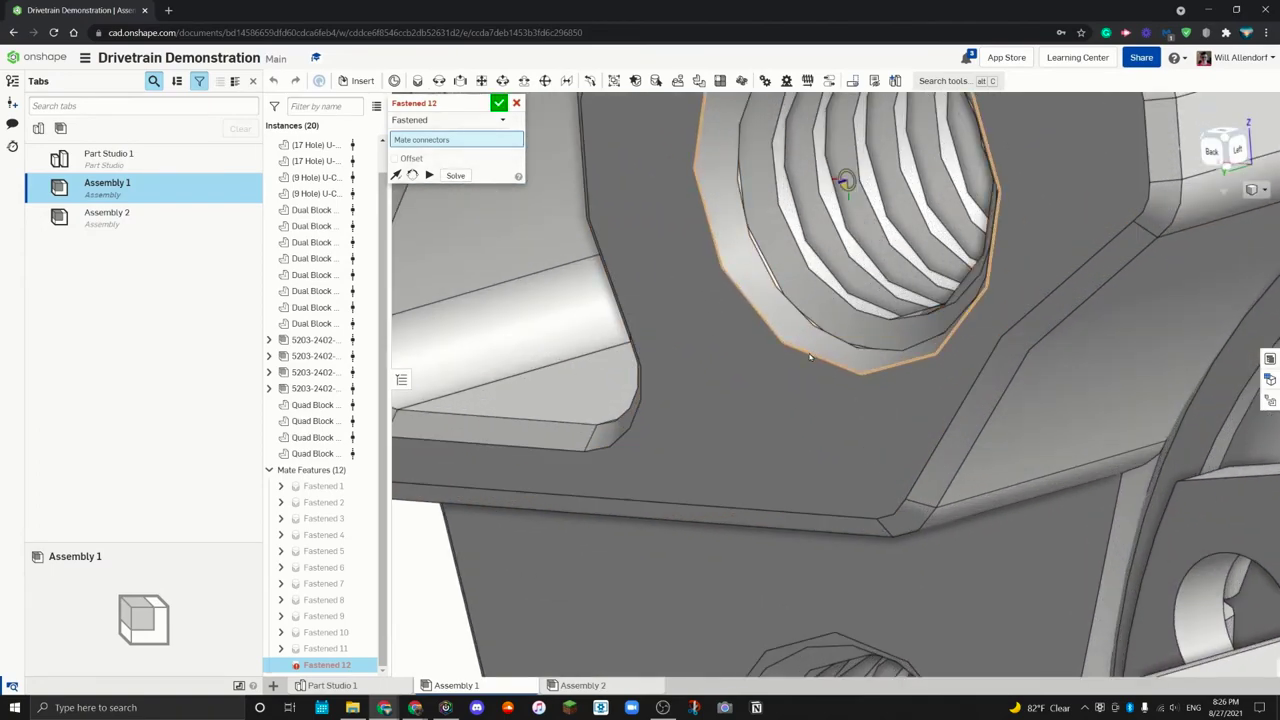
{"action": "left_click", "coordinate": [810, 357]}
{"action": "scroll", "coordinate": [886, 410], "scroll_direction": "down", "scroll_amount": 6}
{"action": "scroll", "coordinate": [890, 415], "scroll_direction": "up", "scroll_amount": 3}
{"action": "scroll", "coordinate": [890, 415], "scroll_direction": "up", "scroll_amount": 8}
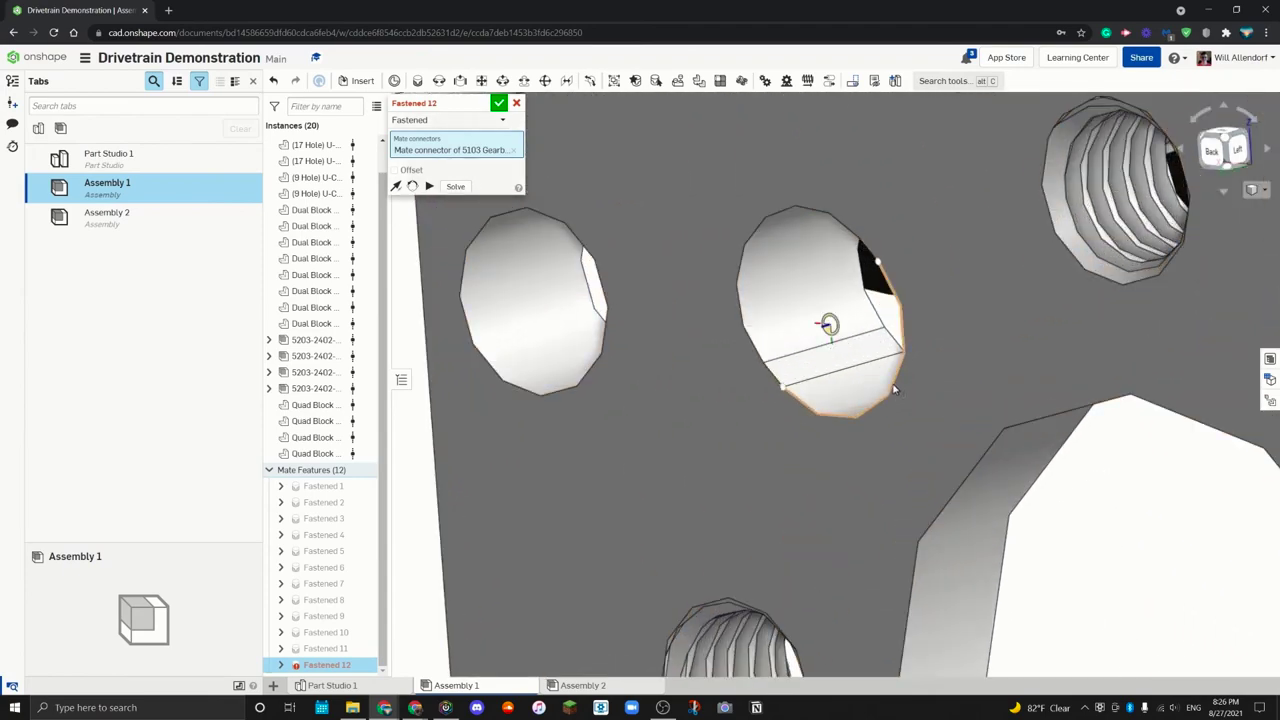
{"action": "left_click", "coordinate": [895, 390]}
{"action": "scroll", "coordinate": [895, 390], "scroll_direction": "down", "scroll_amount": 8}
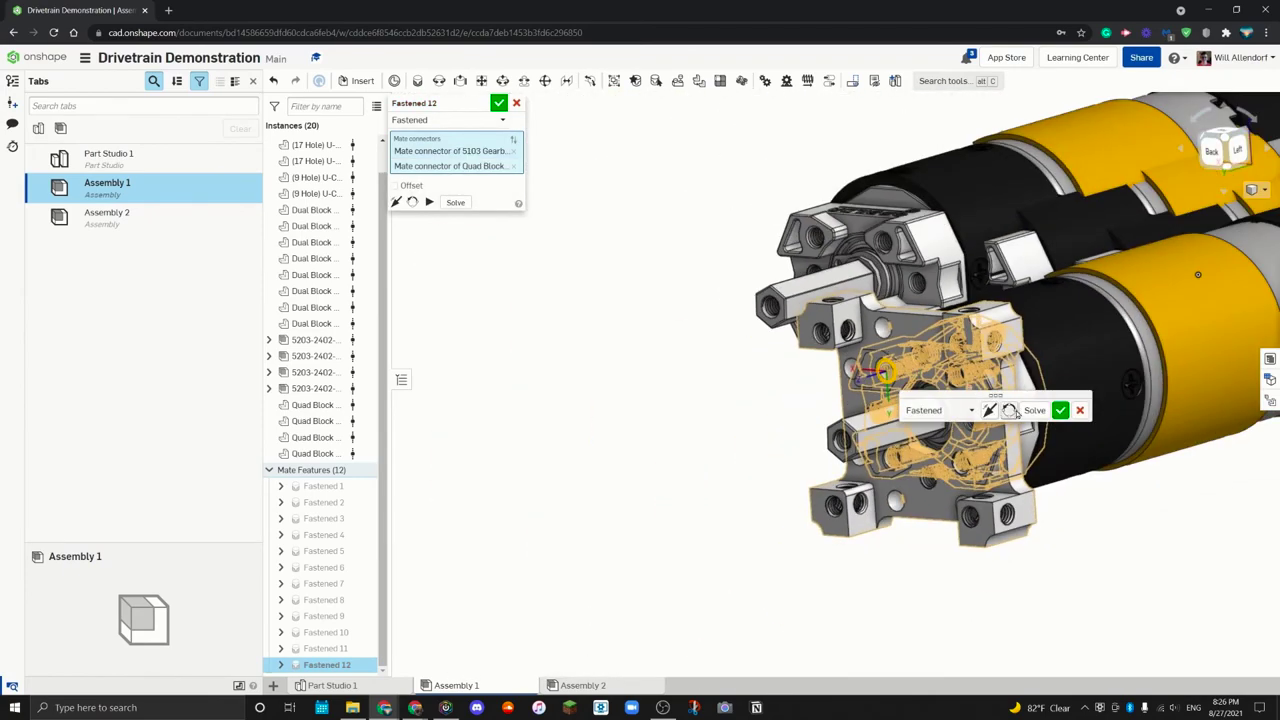
{"action": "left_click", "coordinate": [993, 412]}
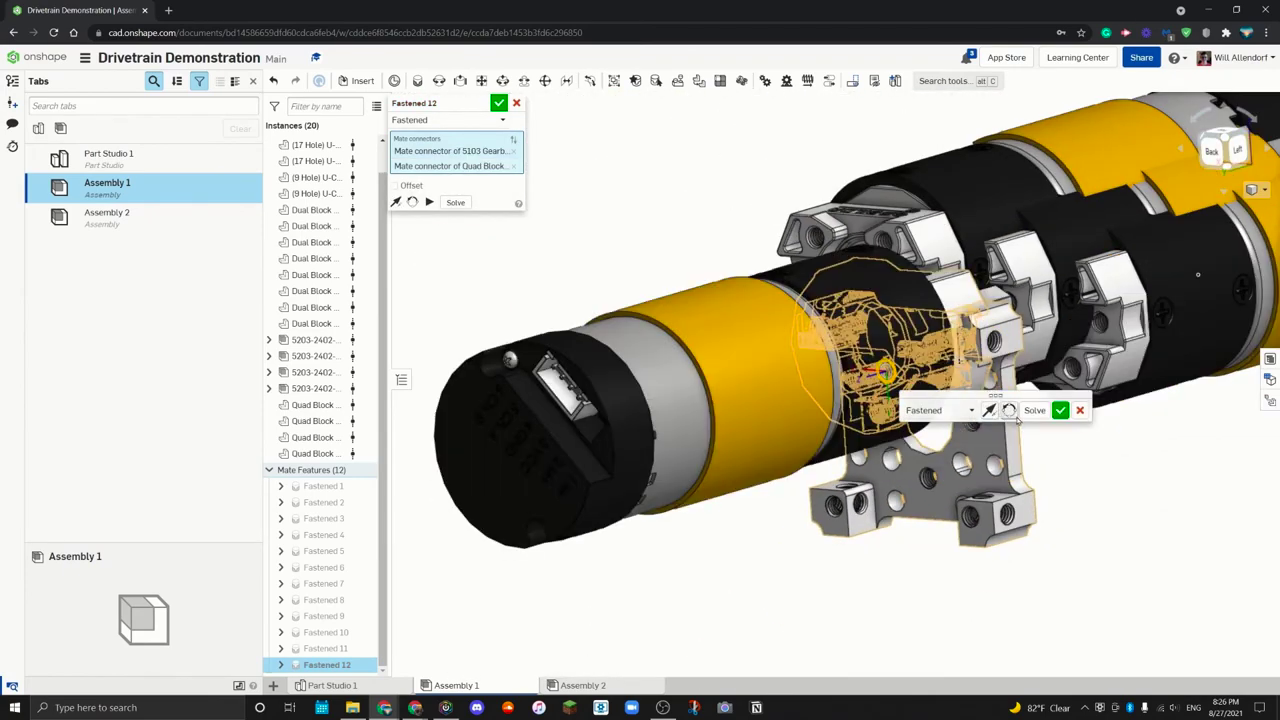
{"action": "left_click", "coordinate": [1008, 410]}
{"action": "left_click", "coordinate": [1008, 410]}
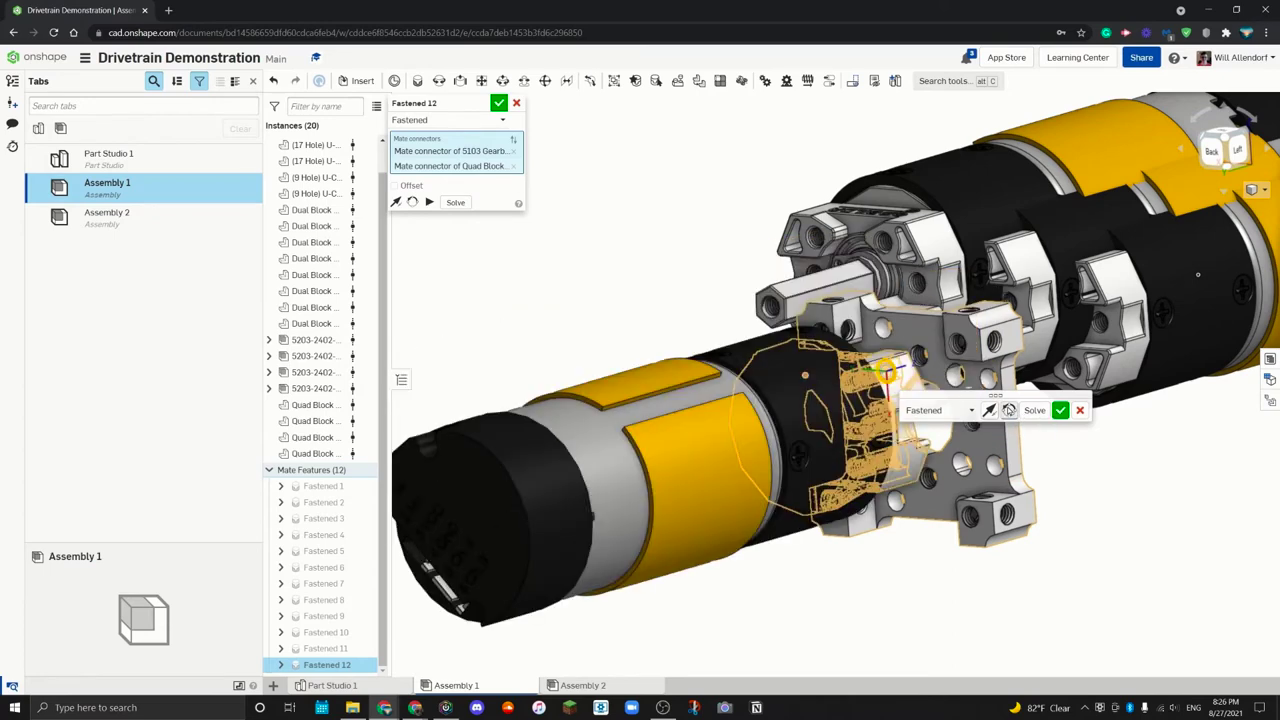
{"action": "left_click", "coordinate": [1008, 410]}
{"action": "left_click", "coordinate": [1060, 411]}
Step: Cancel the unfinished extra Fastened mate on the next Quad Block and reorient the view
{"action": "scroll", "coordinate": [990, 422], "scroll_direction": "down", "scroll_amount": 5}
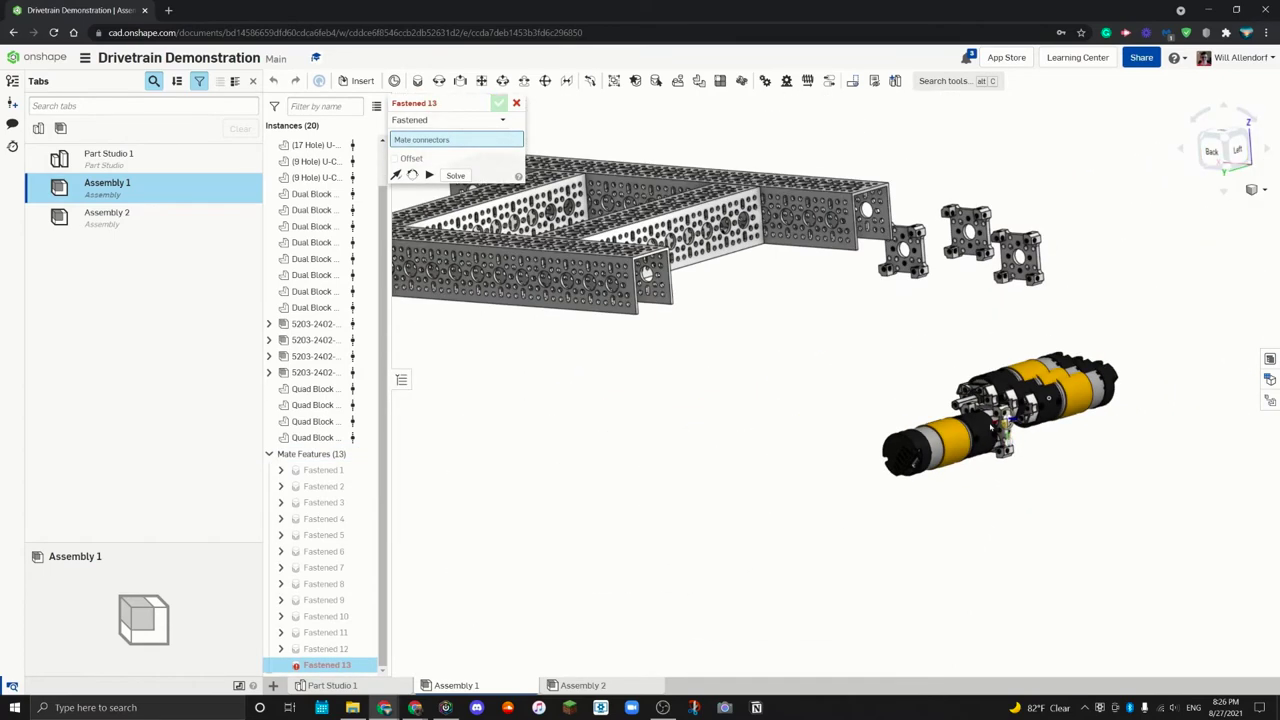
{"action": "scroll", "coordinate": [898, 250], "scroll_direction": "up", "scroll_amount": 10}
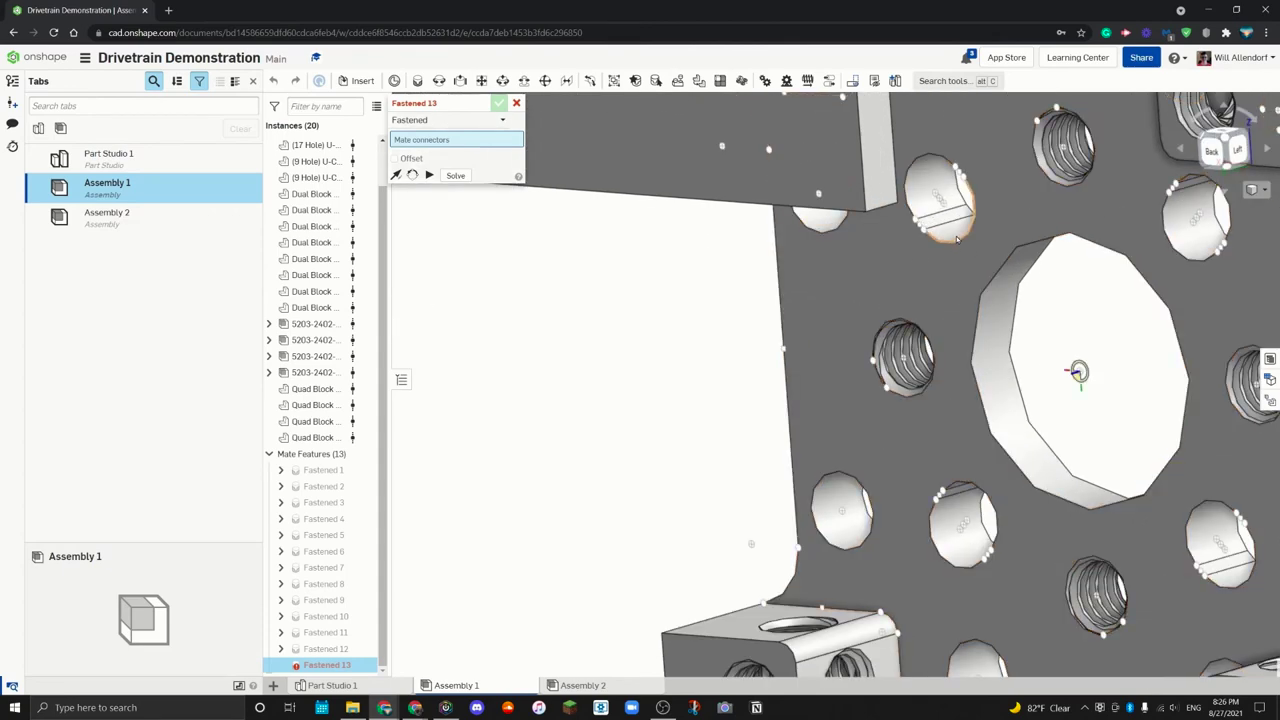
{"action": "scroll", "coordinate": [959, 240], "scroll_direction": "up", "scroll_amount": 2}
{"action": "left_click", "coordinate": [960, 240]}
{"action": "scroll", "coordinate": [1047, 336], "scroll_direction": "down", "scroll_amount": 10}
{"action": "scroll", "coordinate": [1047, 412], "scroll_direction": "up", "scroll_amount": 6}
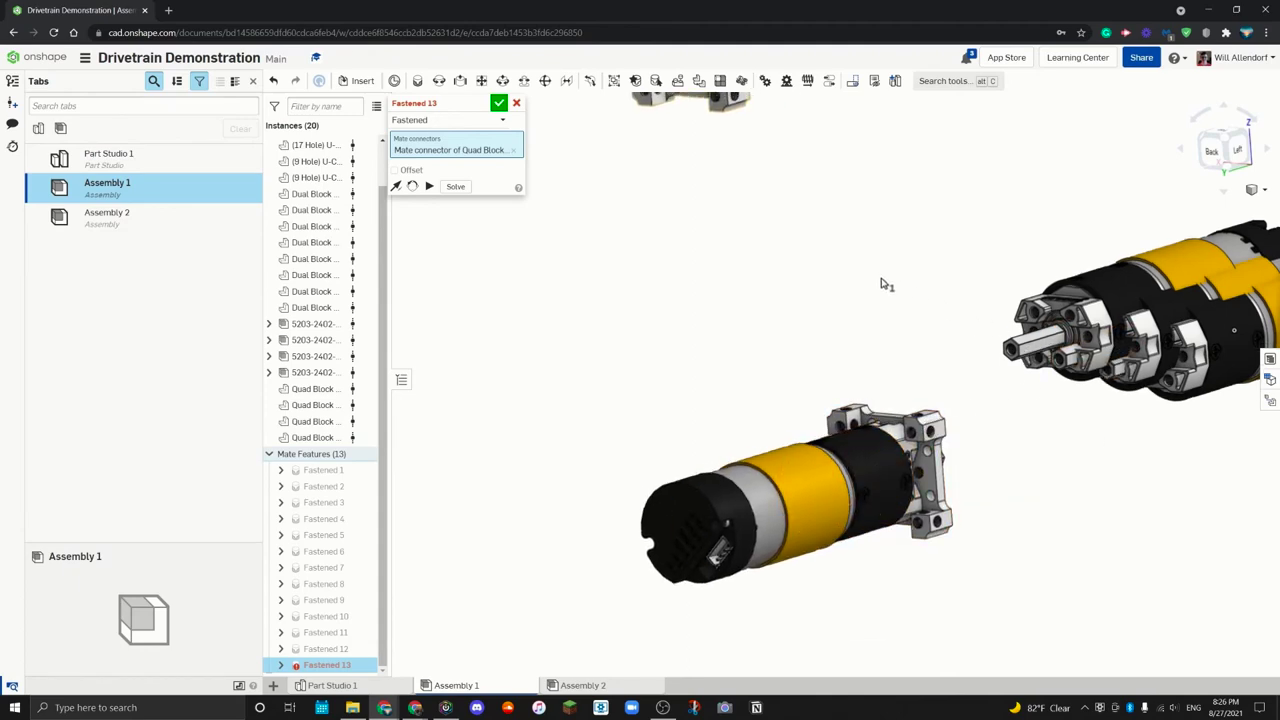
{"action": "scroll", "coordinate": [945, 362], "scroll_direction": "down", "scroll_amount": 5}
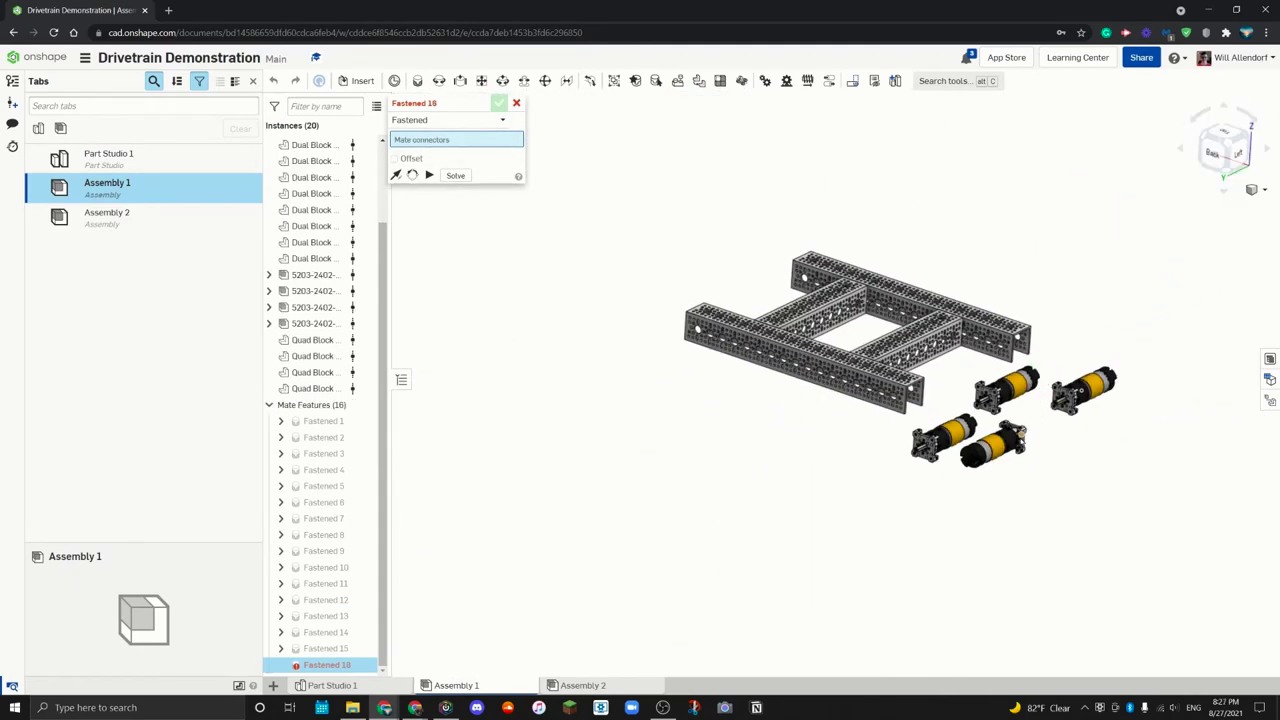
{"action": "right_click_drag", "start_coordinate": [1080, 390], "coordinate": [1163, 413]}
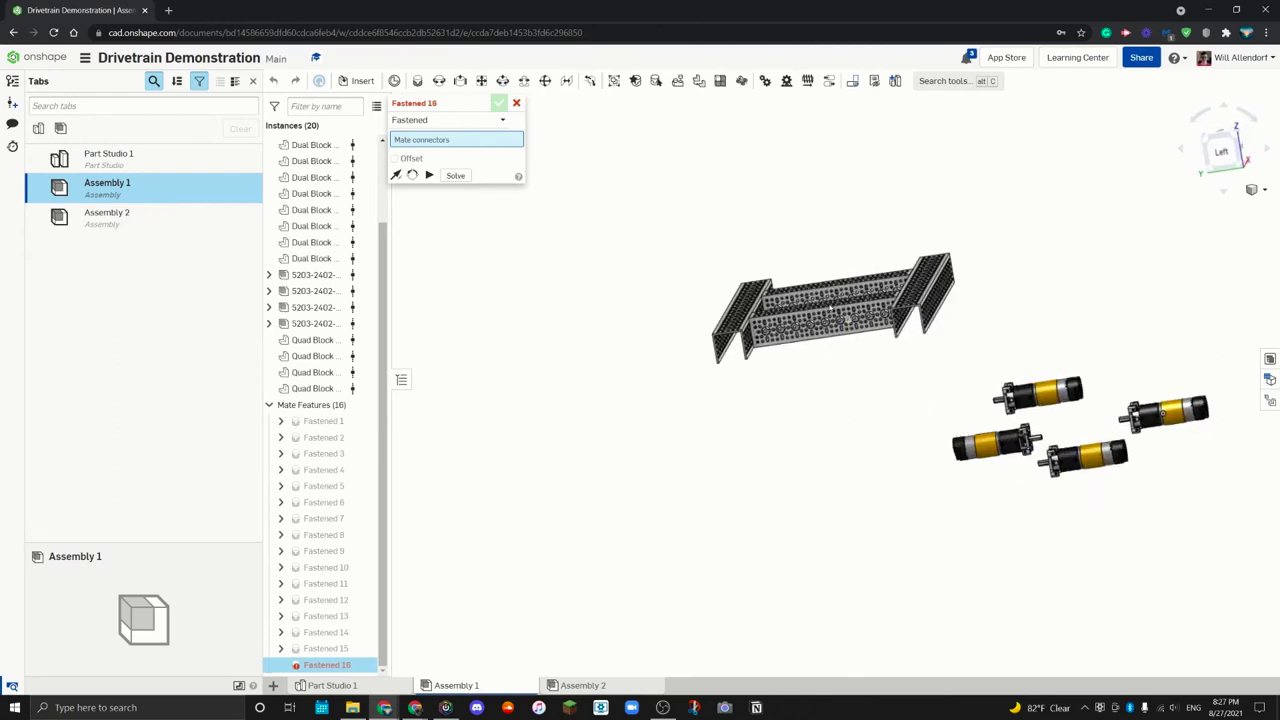
{"action": "left_click", "coordinate": [517, 104]}
{"action": "right_click_drag", "start_coordinate": [691, 234], "coordinate": [1057, 251]}
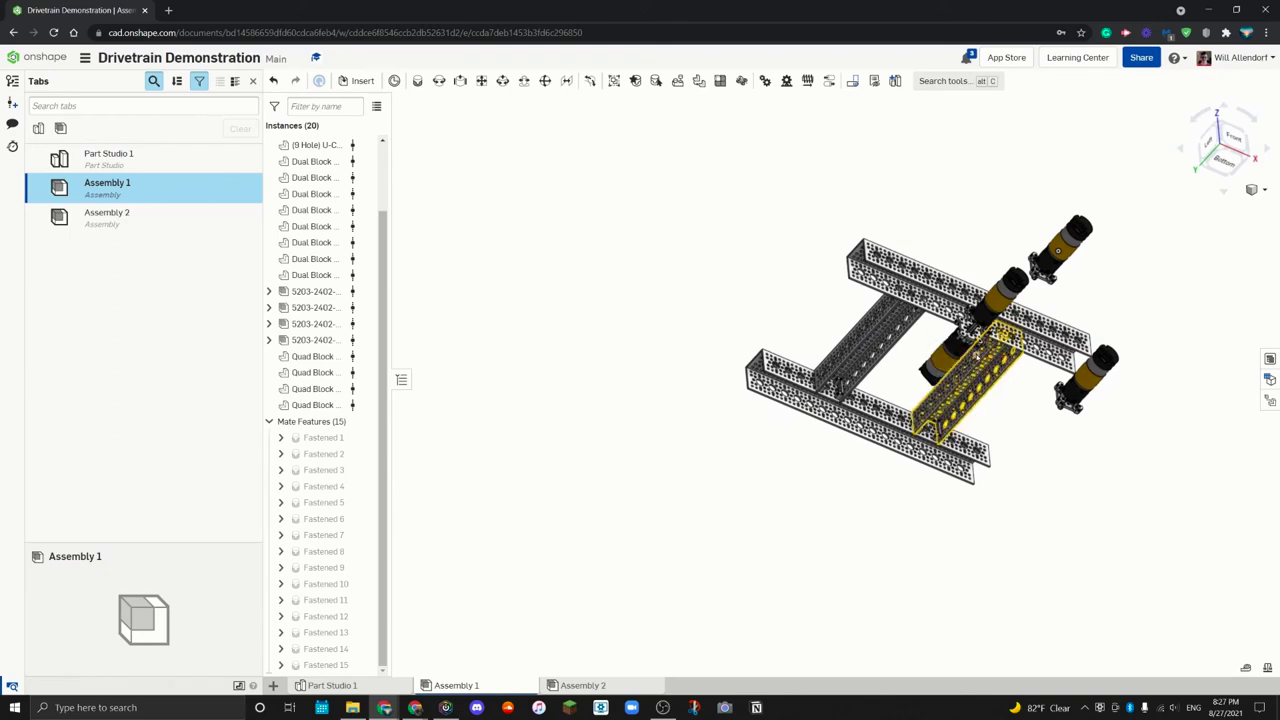
{"action": "right_click_drag", "start_coordinate": [975, 355], "coordinate": [736, 381]}
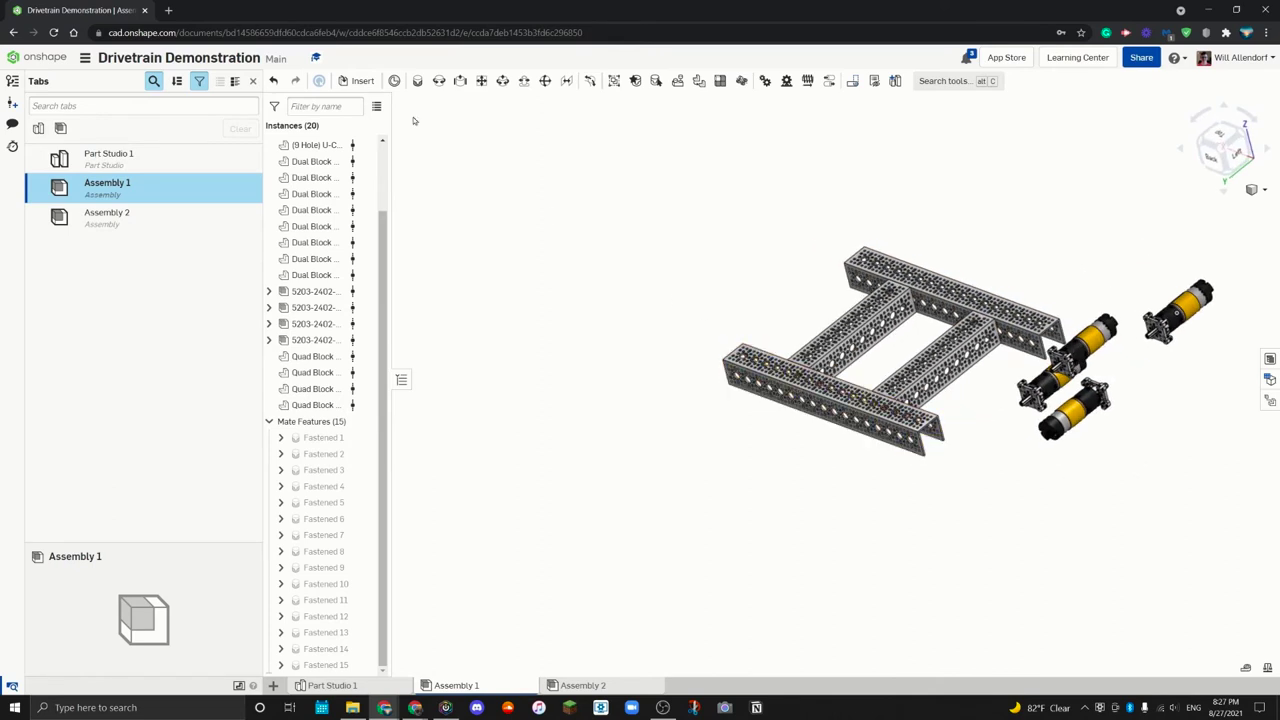
Step: Browse the 5040 Nuts & Bolts Parts Library to the Prefab Parts Wheels folder
{"action": "left_click", "coordinate": [358, 82]}
{"action": "left_click", "coordinate": [484, 128]}
{"action": "left_click", "coordinate": [488, 258]}
{"action": "left_click", "coordinate": [450, 210]}
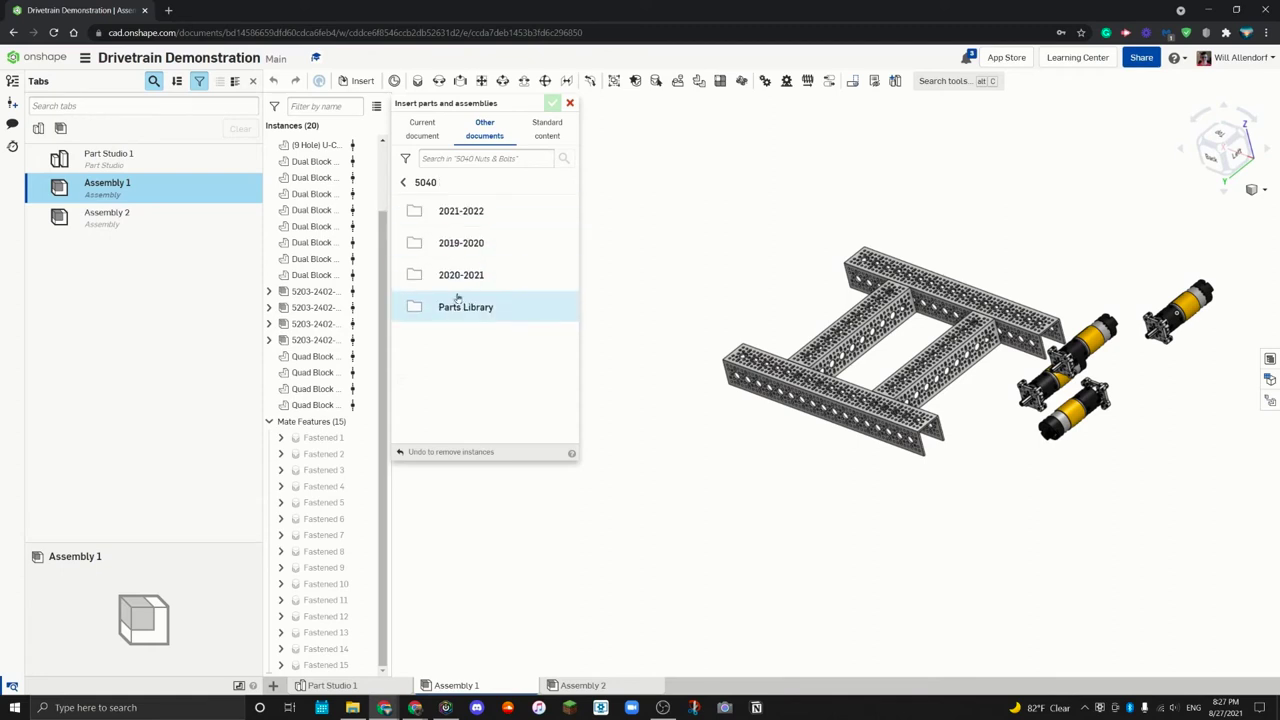
{"action": "left_click", "coordinate": [480, 303]}
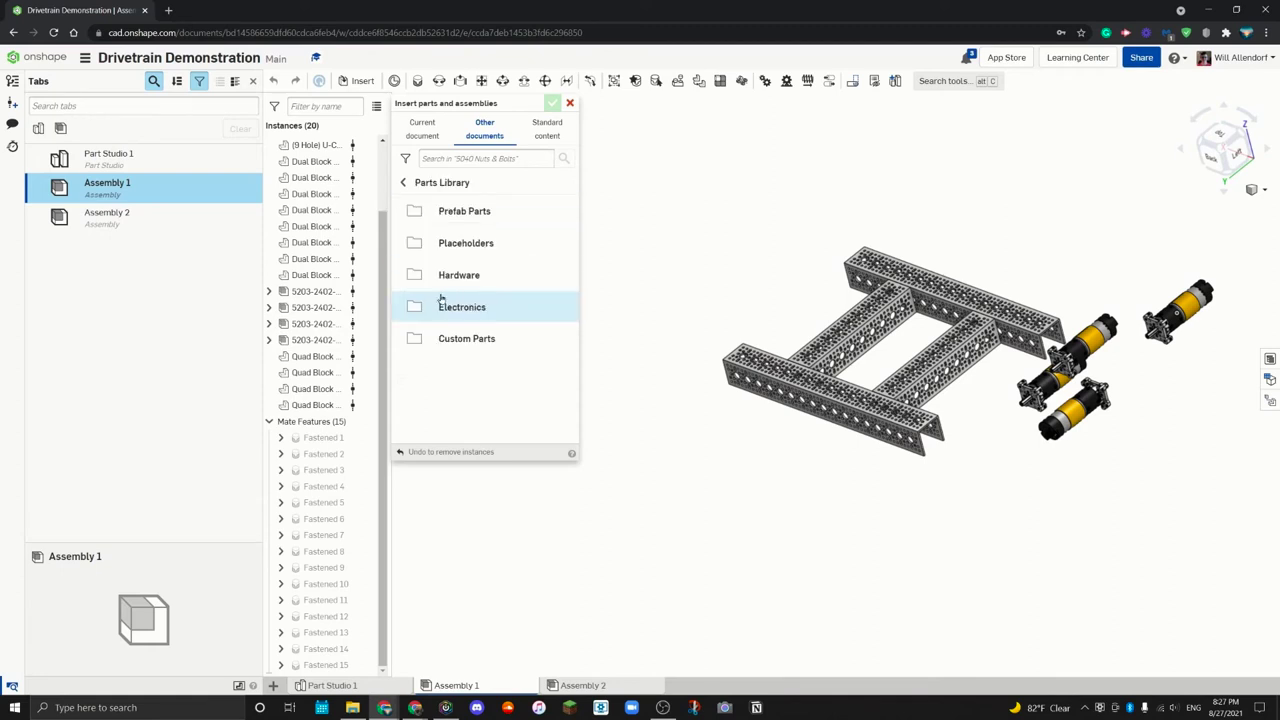
{"action": "left_click", "coordinate": [476, 214]}
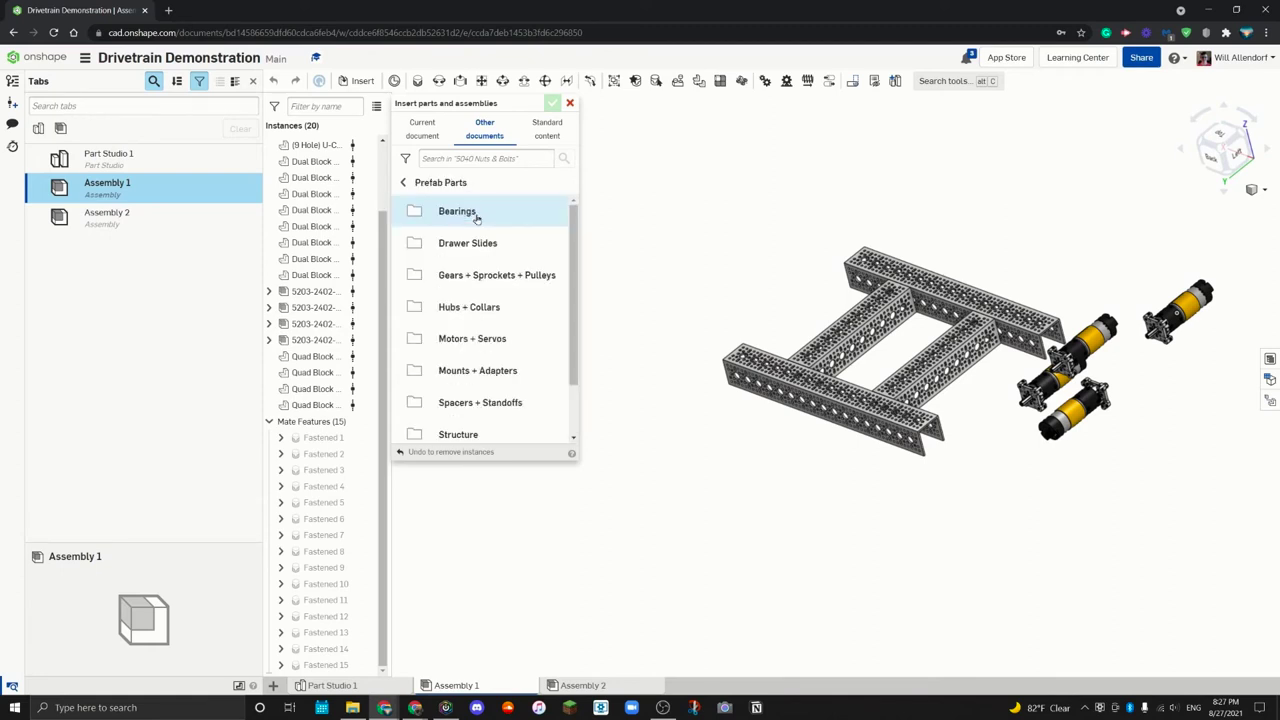
{"action": "scroll", "coordinate": [484, 270], "scroll_direction": "down", "scroll_amount": 2}
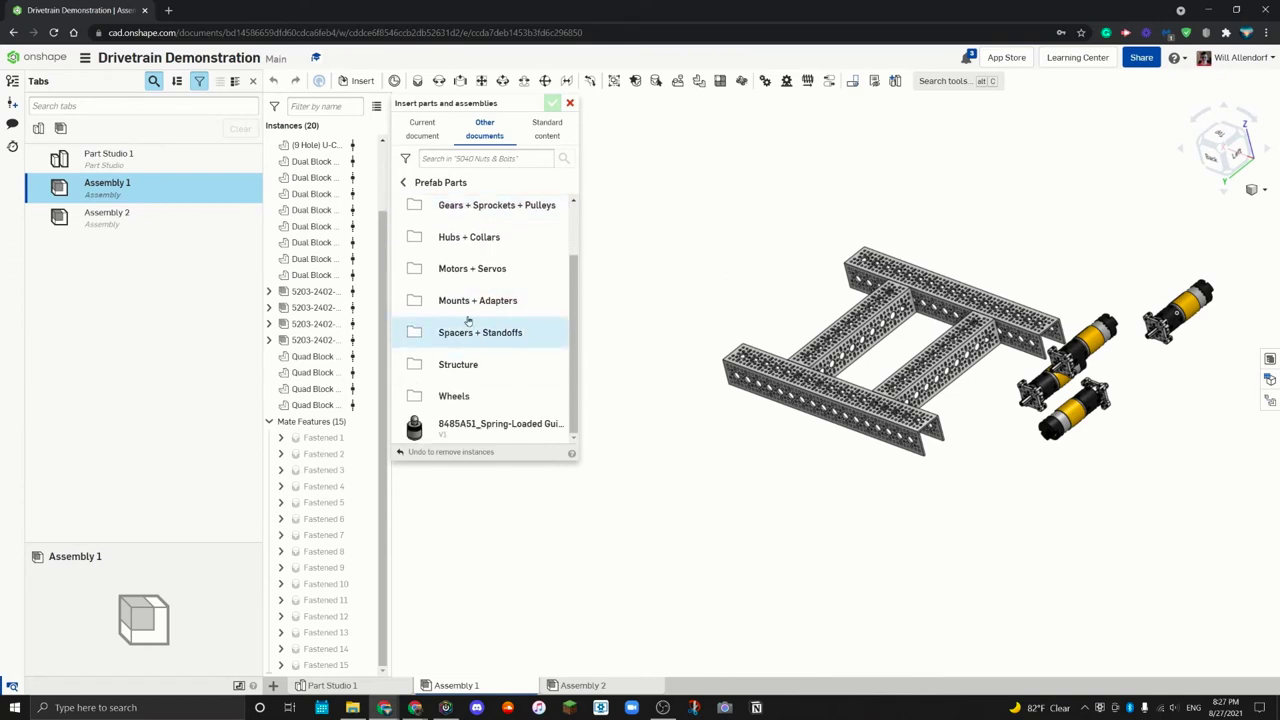
{"action": "left_click", "coordinate": [484, 392]}
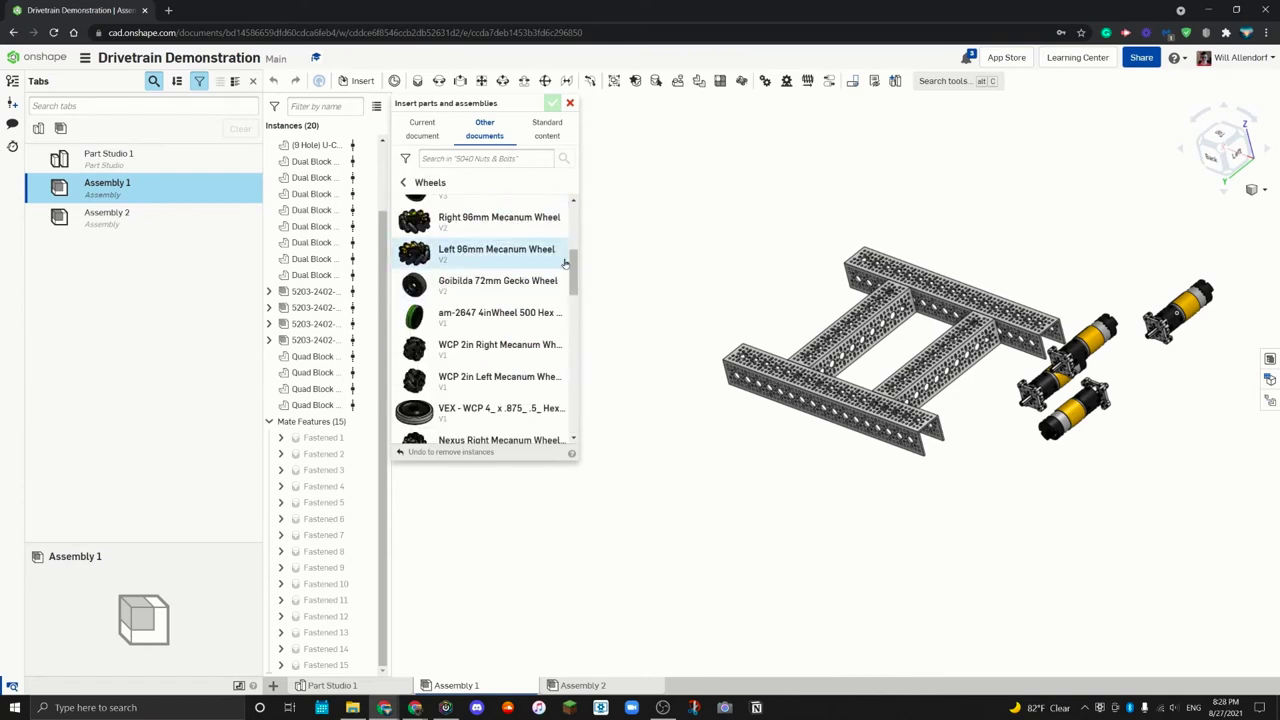
Step: Insert a Left 96mm Mecanum Wheel into the assembly
{"action": "left_click", "coordinate": [486, 219]}
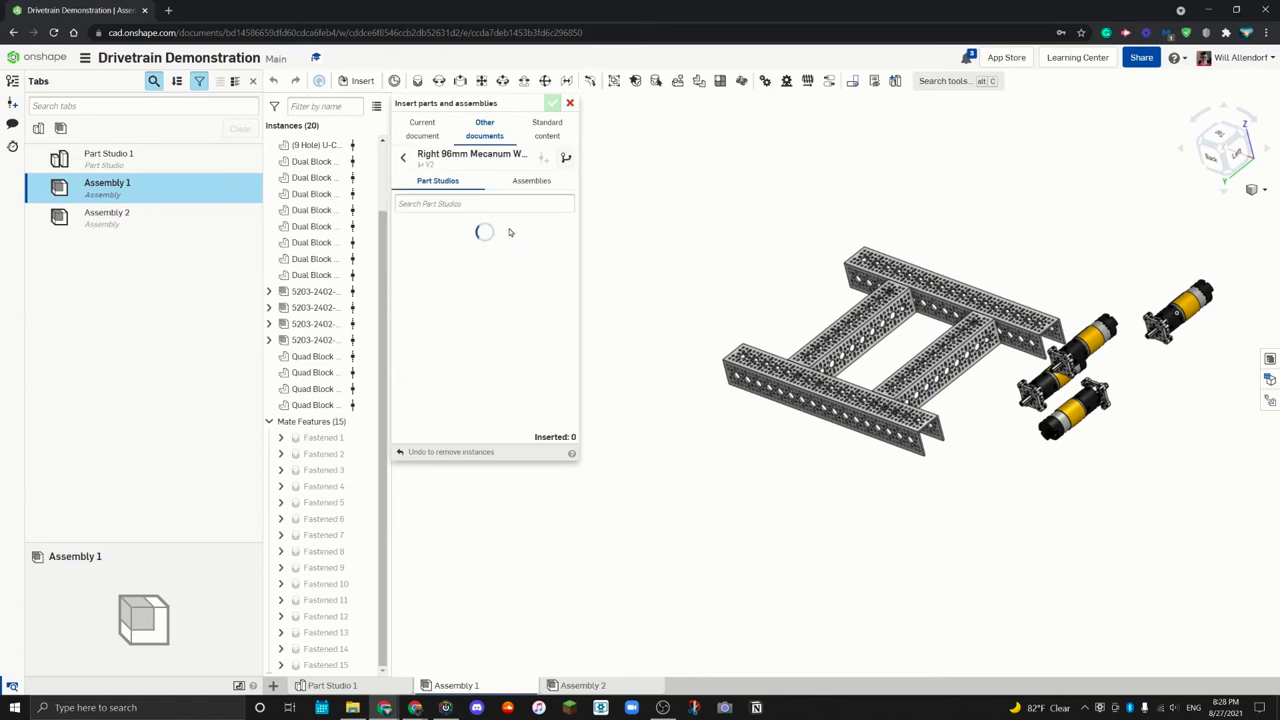
{"action": "left_click", "coordinate": [404, 158]}
{"action": "scroll", "coordinate": [443, 232], "scroll_direction": "down", "scroll_amount": 5}
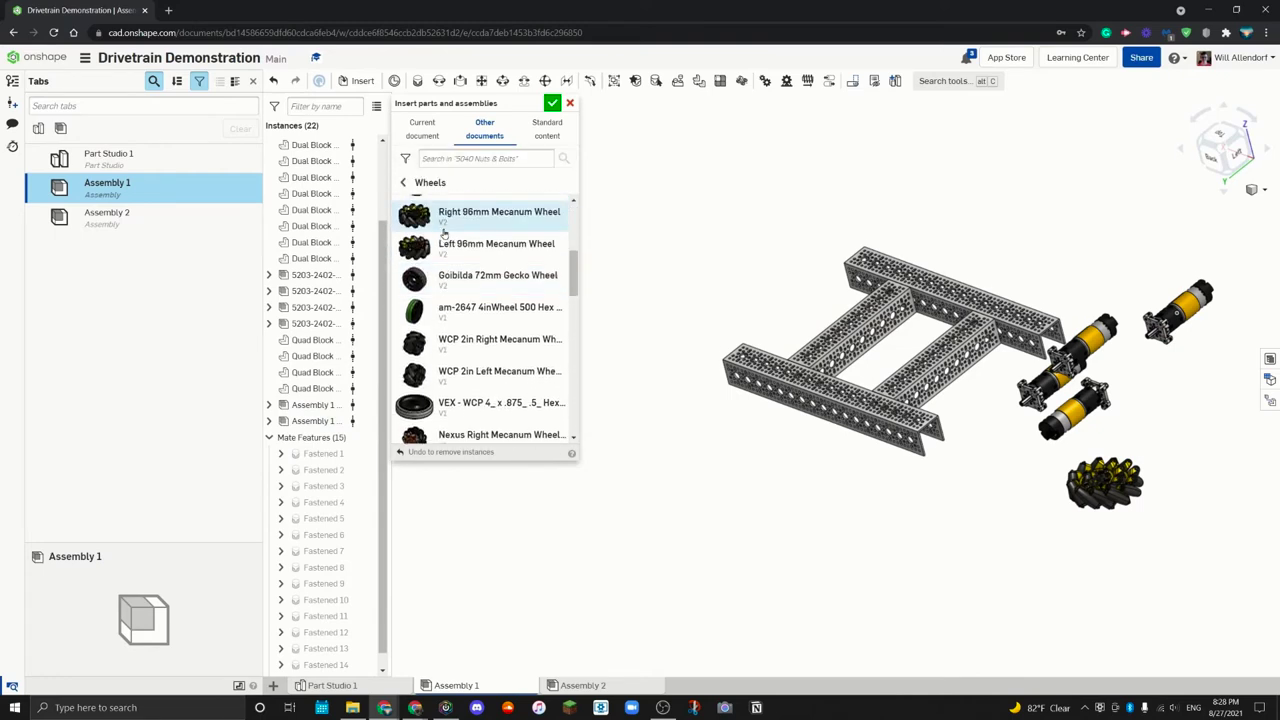
{"action": "left_click", "coordinate": [448, 243]}
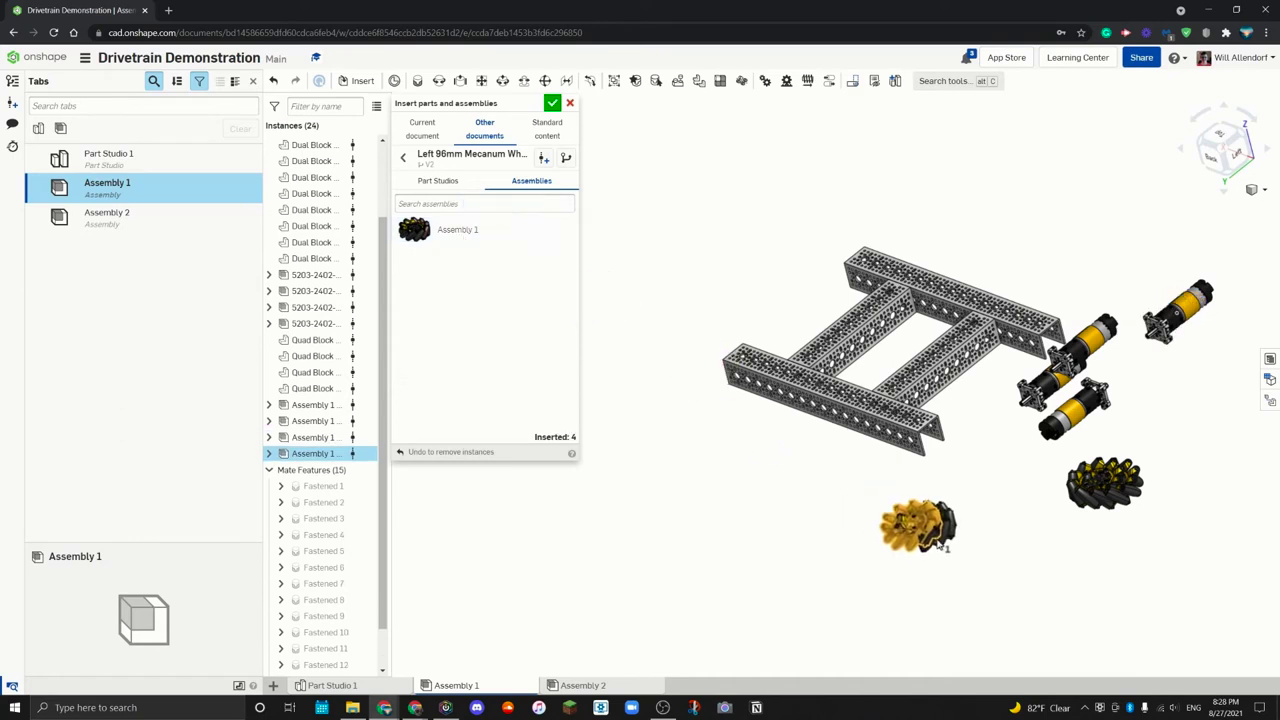
{"action": "left_click", "coordinate": [944, 540]}
{"action": "left_click", "coordinate": [552, 103]}
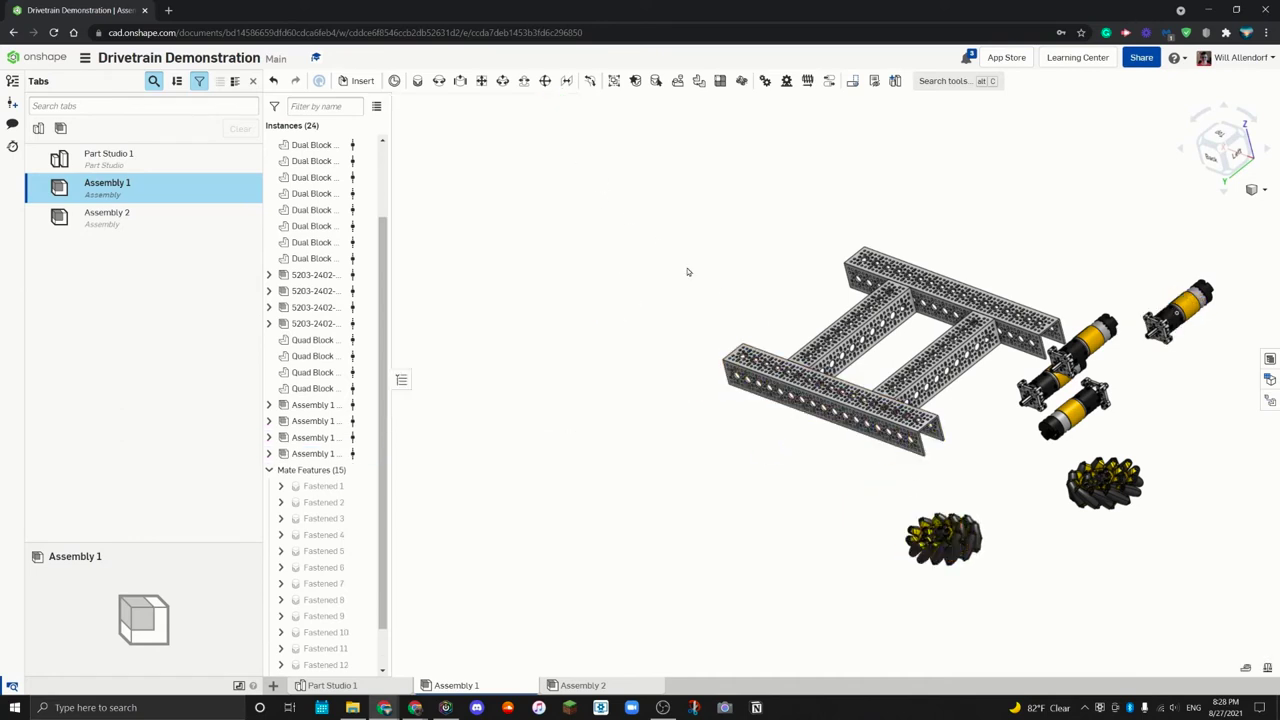
Step: Browse the Parts Library to Custom Parts > Axles + Shafts > 8mm REX shaft
{"action": "scroll", "coordinate": [797, 329], "scroll_direction": "down", "scroll_amount": 3}
{"action": "left_click", "coordinate": [358, 80]}
{"action": "left_click", "coordinate": [470, 133]}
{"action": "left_click", "coordinate": [448, 256]}
{"action": "left_click", "coordinate": [455, 222]}
{"action": "left_click", "coordinate": [457, 303]}
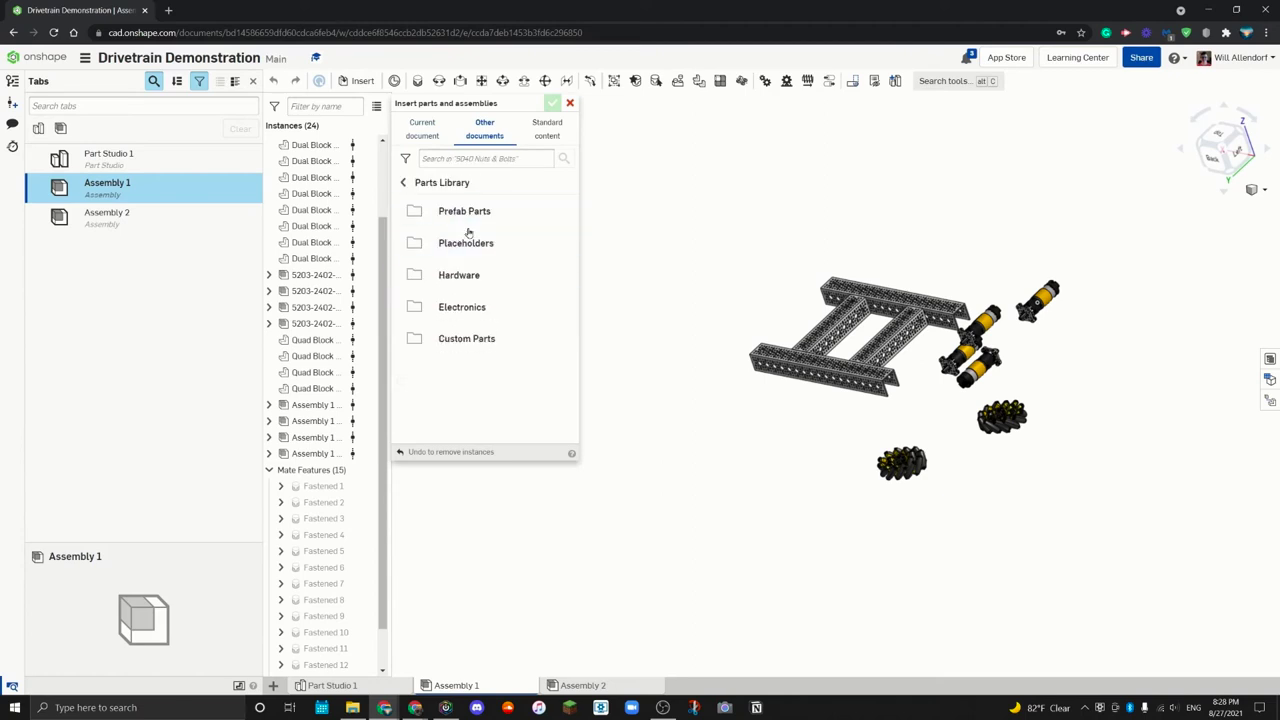
{"action": "left_click", "coordinate": [475, 338]}
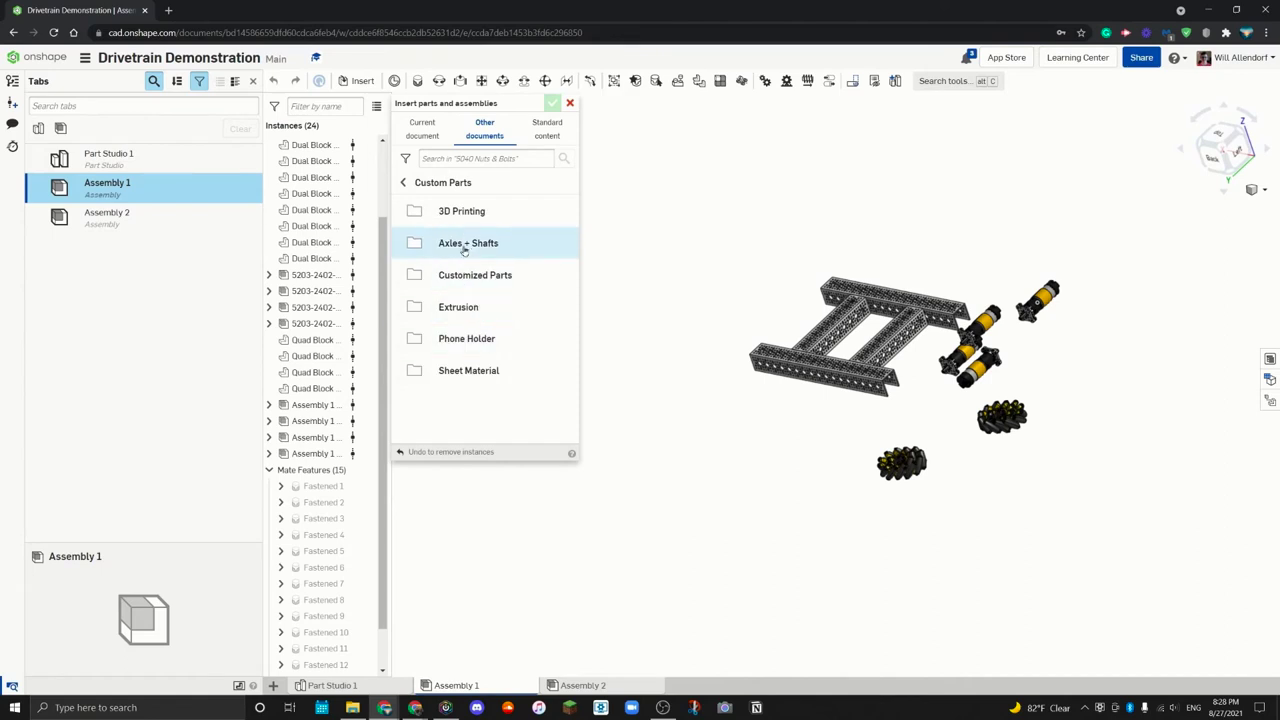
{"action": "left_click", "coordinate": [465, 245]}
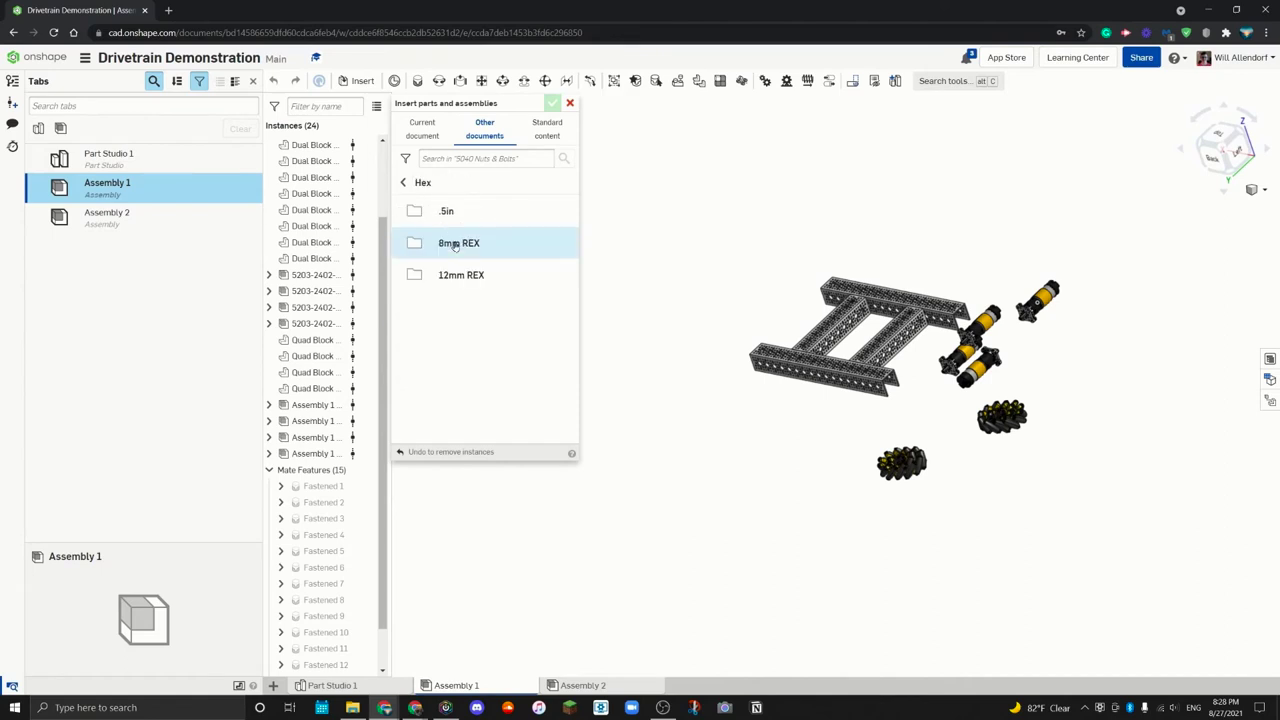
{"action": "left_click", "coordinate": [458, 243]}
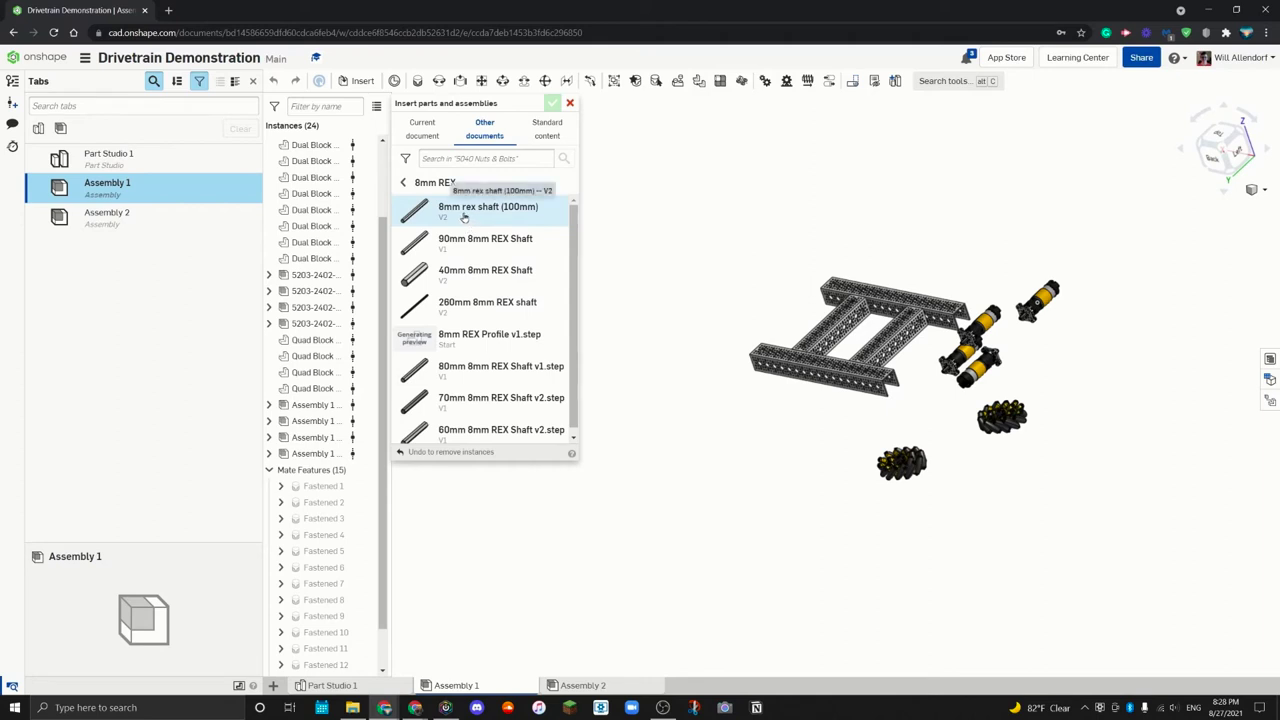
{"action": "left_click", "coordinate": [452, 243]}
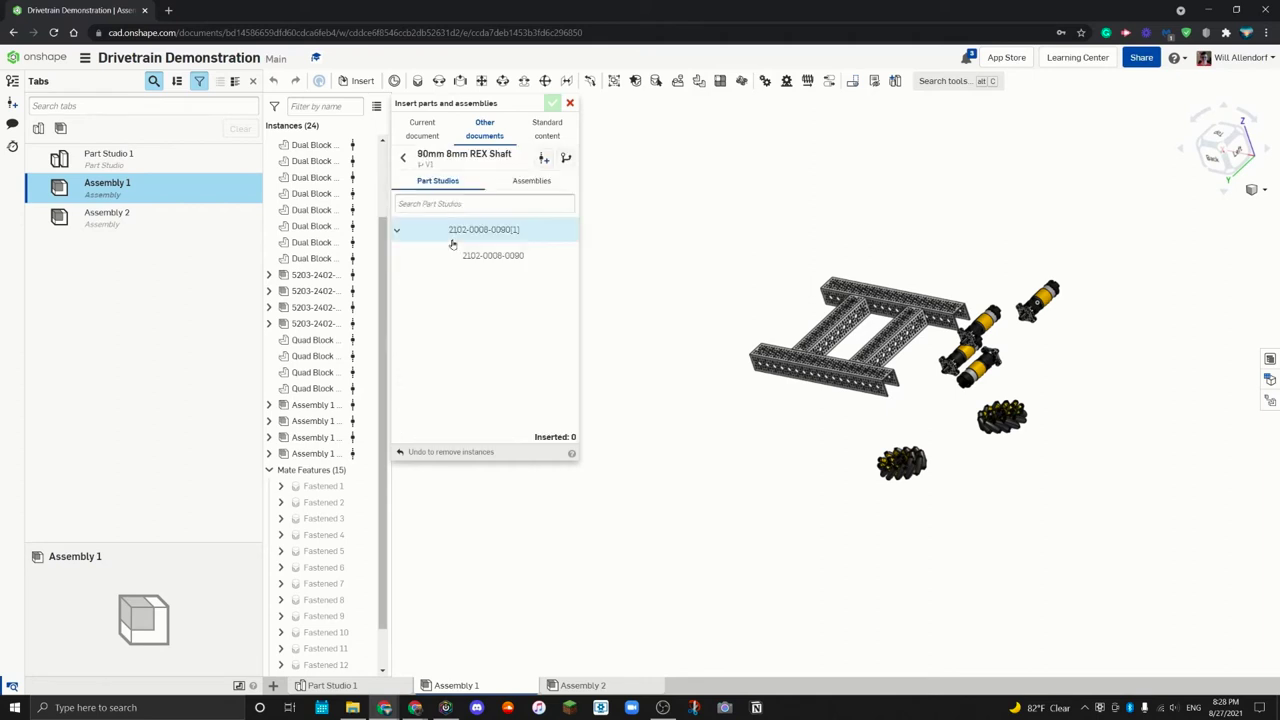
{"action": "left_click", "coordinate": [496, 256]}
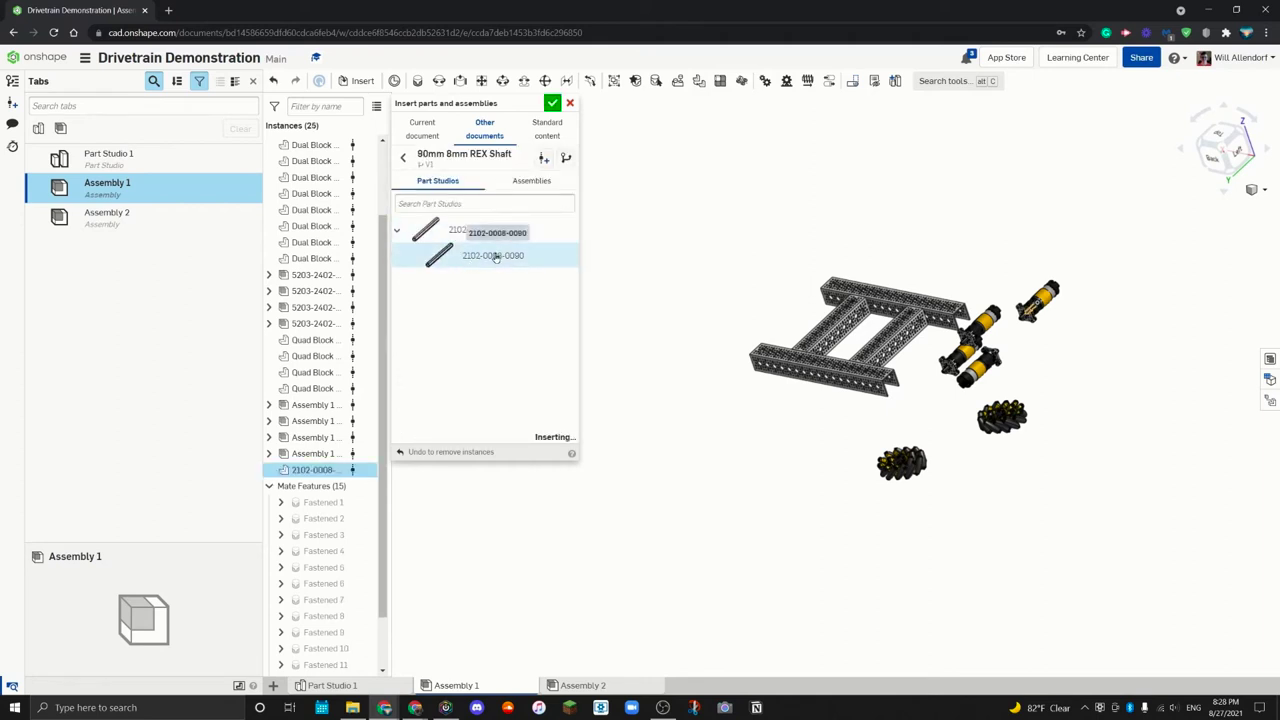
{"action": "left_click", "coordinate": [496, 256]}
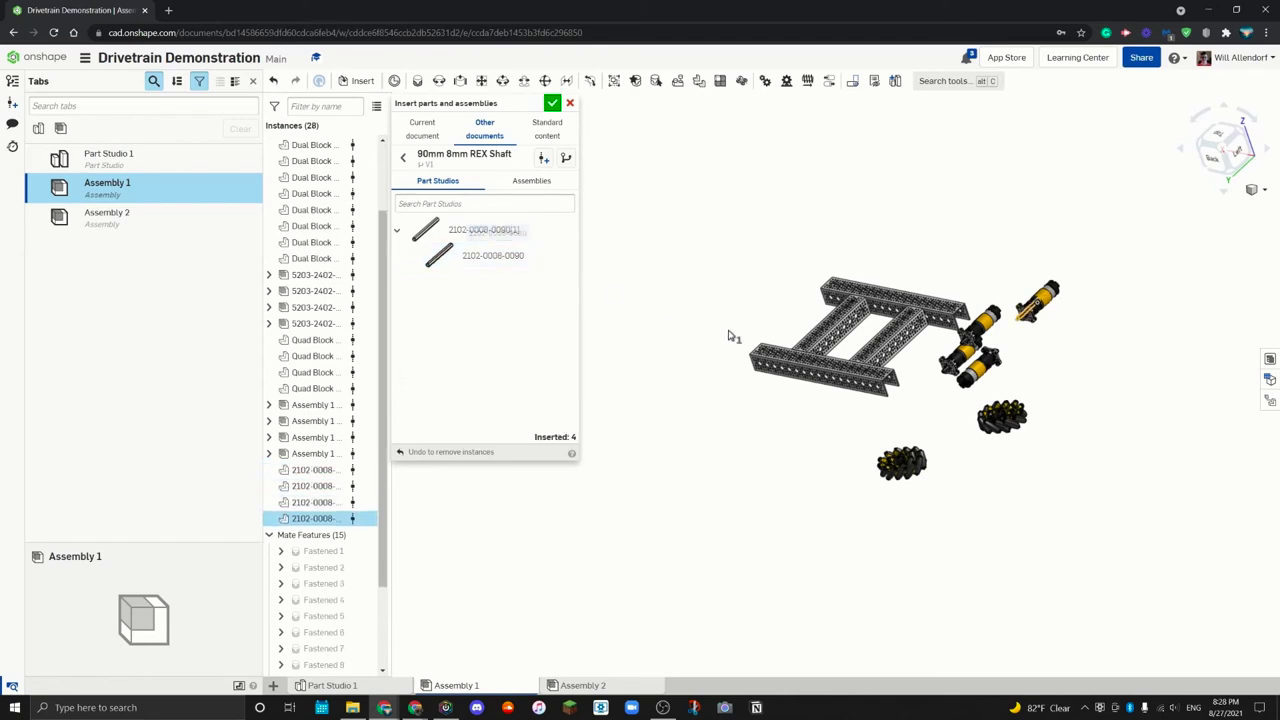
{"action": "left_click", "coordinate": [1040, 360]}
Step: Close the insert panel and start a Fastened mate from the hub's mate connector
{"action": "key", "text": "Escape"}
{"action": "scroll", "coordinate": [700, 260], "scroll_direction": "up", "scroll_amount": 5}
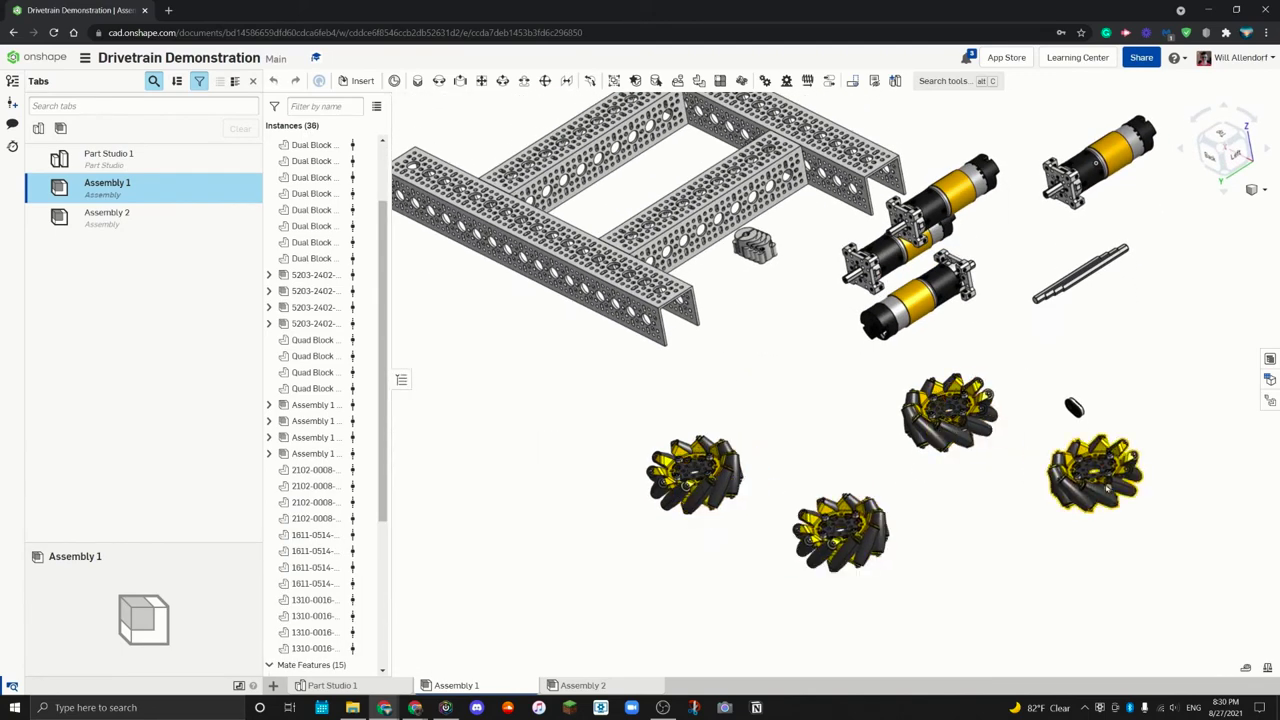
{"action": "right_click_drag", "start_coordinate": [781, 296], "coordinate": [791, 231]}
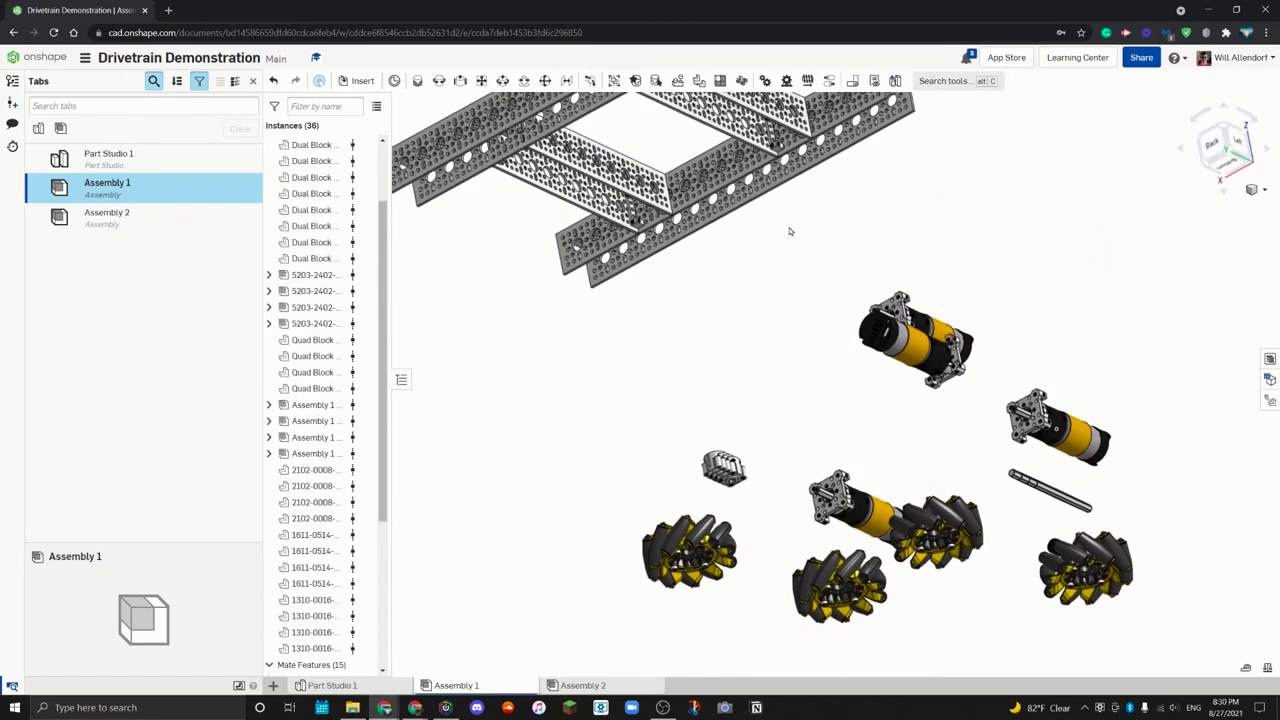
{"action": "left_click", "coordinate": [414, 84]}
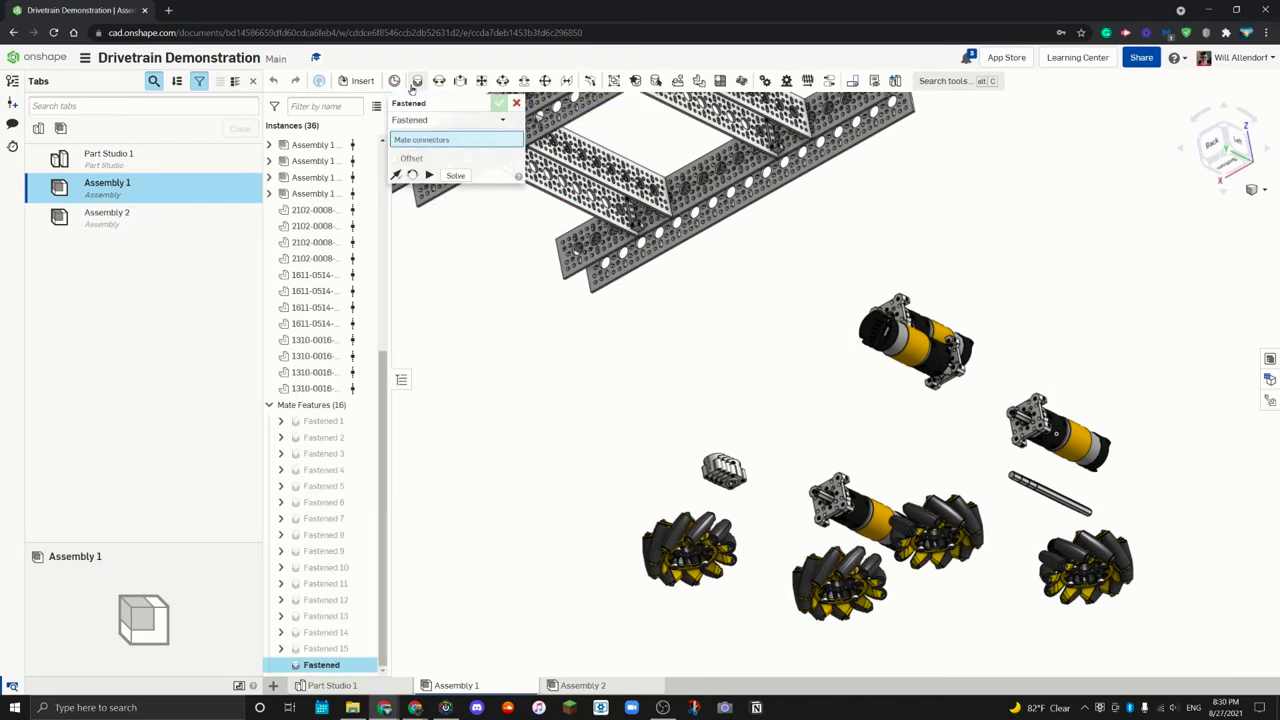
{"action": "scroll", "coordinate": [737, 470], "scroll_direction": "up", "scroll_amount": 10}
{"action": "scroll", "coordinate": [734, 472], "scroll_direction": "up", "scroll_amount": 10}
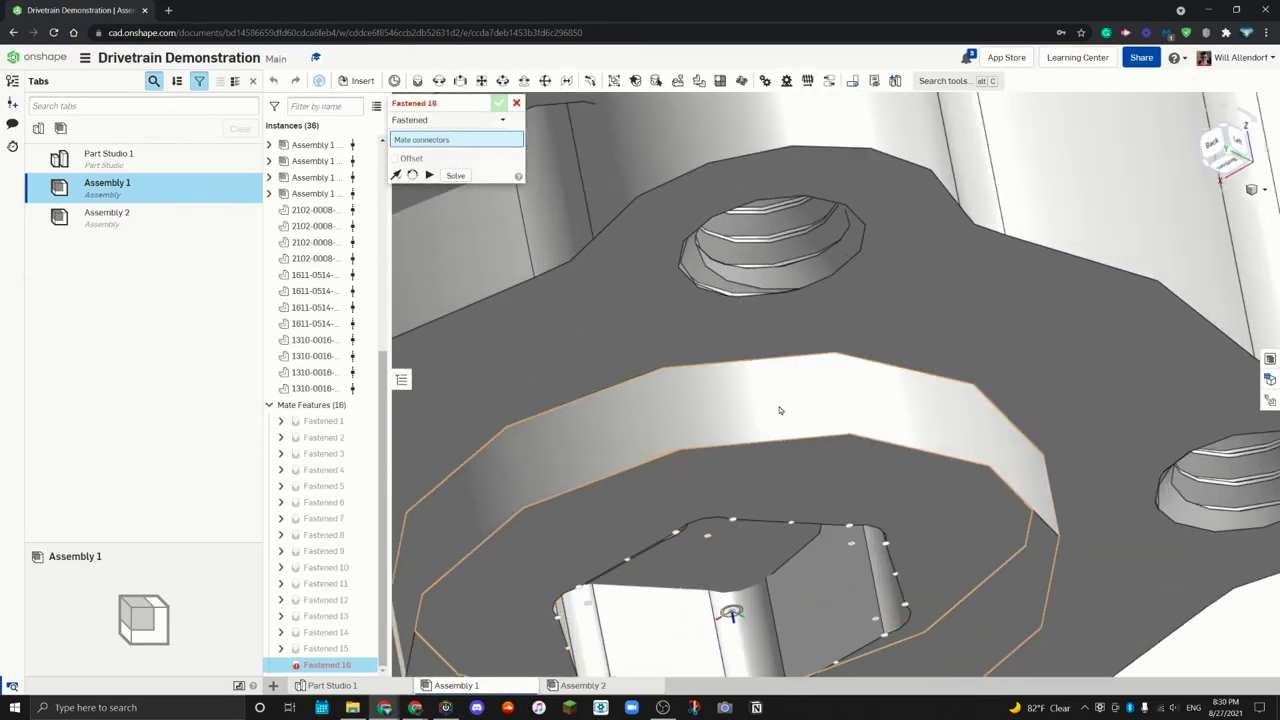
{"action": "left_click", "coordinate": [770, 243]}
Step: Pick the mecanum wheel's top-hole mate connector as the second connector, replacing a wrong pick
{"action": "scroll", "coordinate": [800, 270], "scroll_direction": "down", "scroll_amount": 15}
{"action": "right_click_drag", "start_coordinate": [845, 466], "coordinate": [850, 538]}
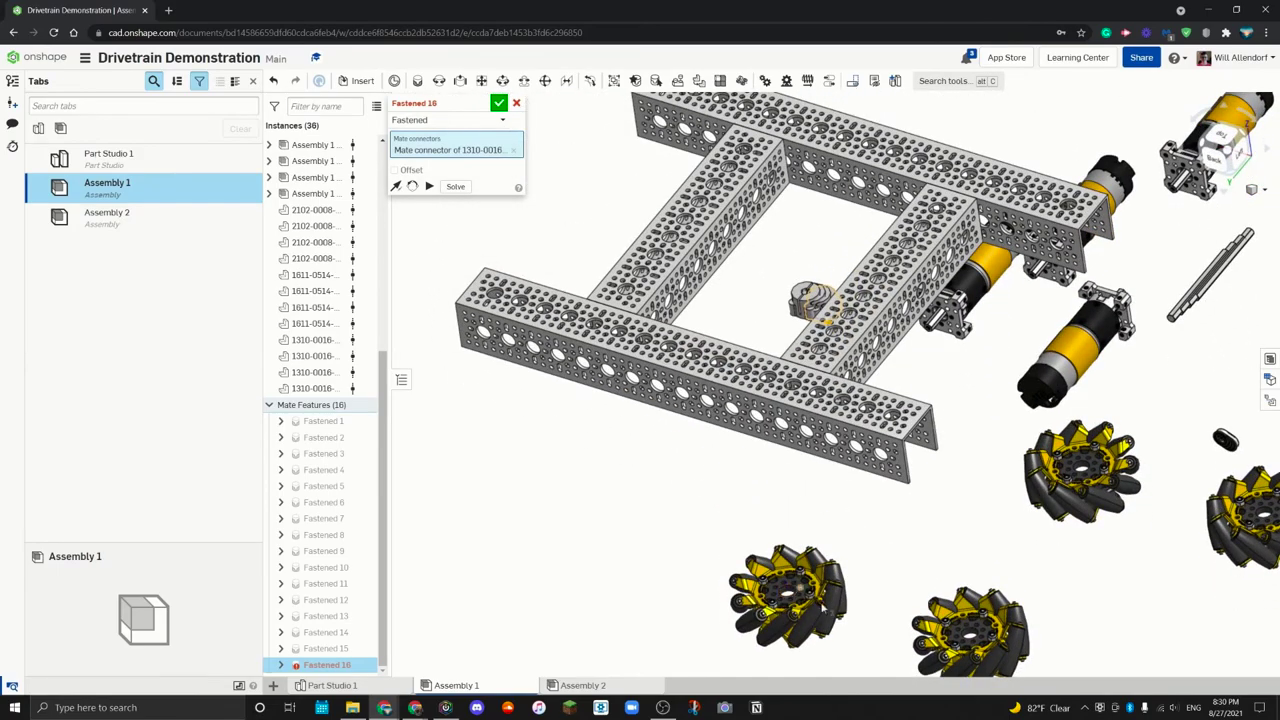
{"action": "right_click_drag", "start_coordinate": [788, 592], "coordinate": [797, 505]}
{"action": "scroll", "coordinate": [791, 579], "scroll_direction": "up", "scroll_amount": 5}
{"action": "scroll", "coordinate": [791, 579], "scroll_direction": "up", "scroll_amount": 5}
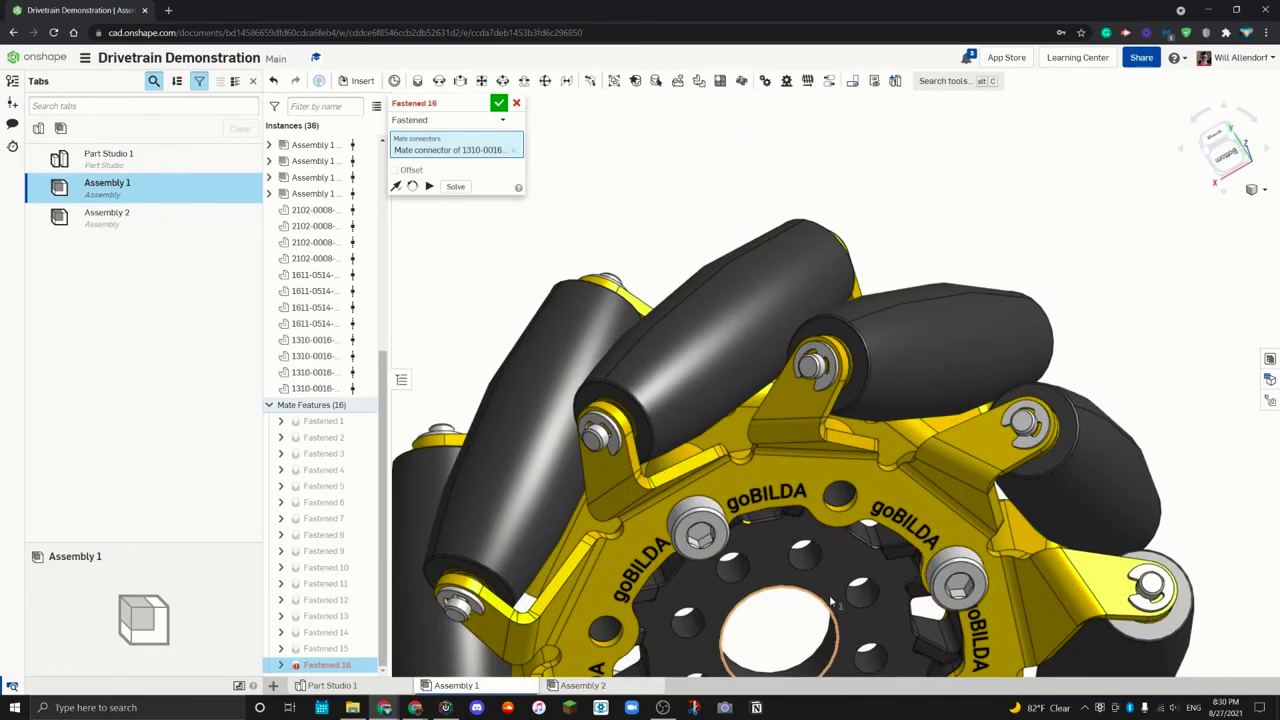
{"action": "right_click_drag", "start_coordinate": [791, 579], "coordinate": [802, 300]}
{"action": "scroll", "coordinate": [802, 290], "scroll_direction": "down", "scroll_amount": 2}
{"action": "scroll", "coordinate": [800, 285], "scroll_direction": "up", "scroll_amount": 5}
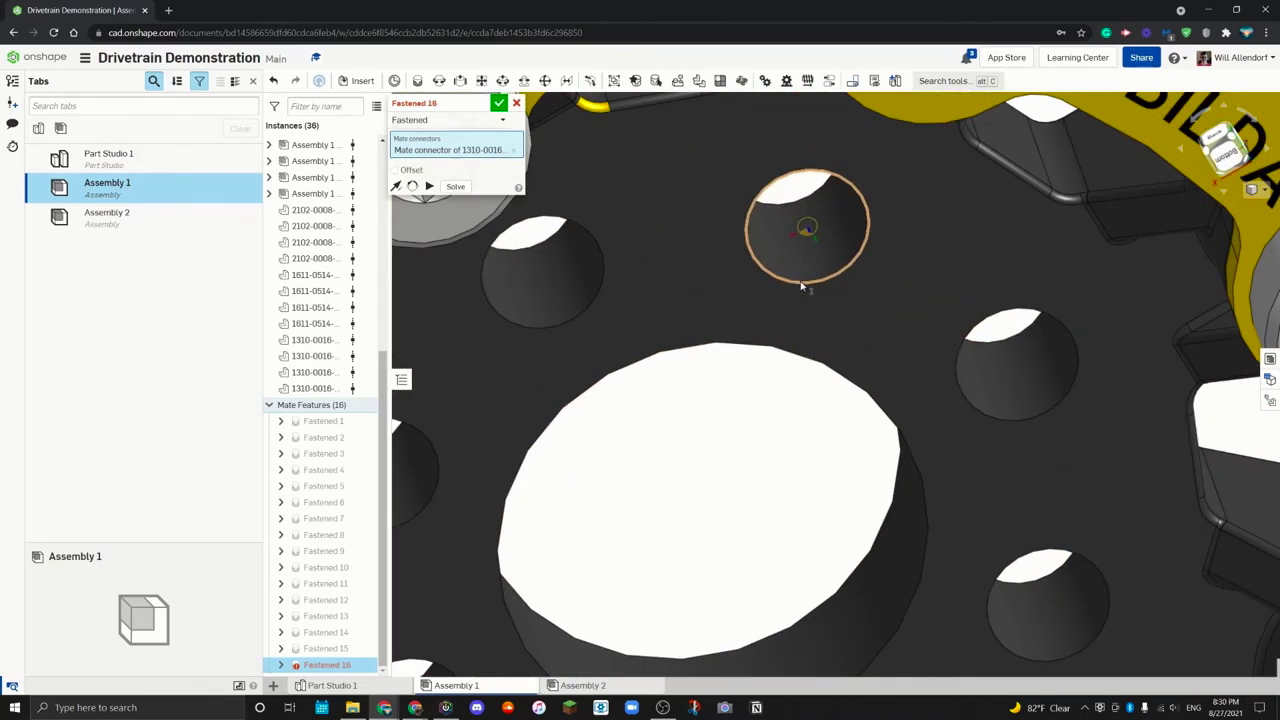
{"action": "left_click", "coordinate": [786, 190]}
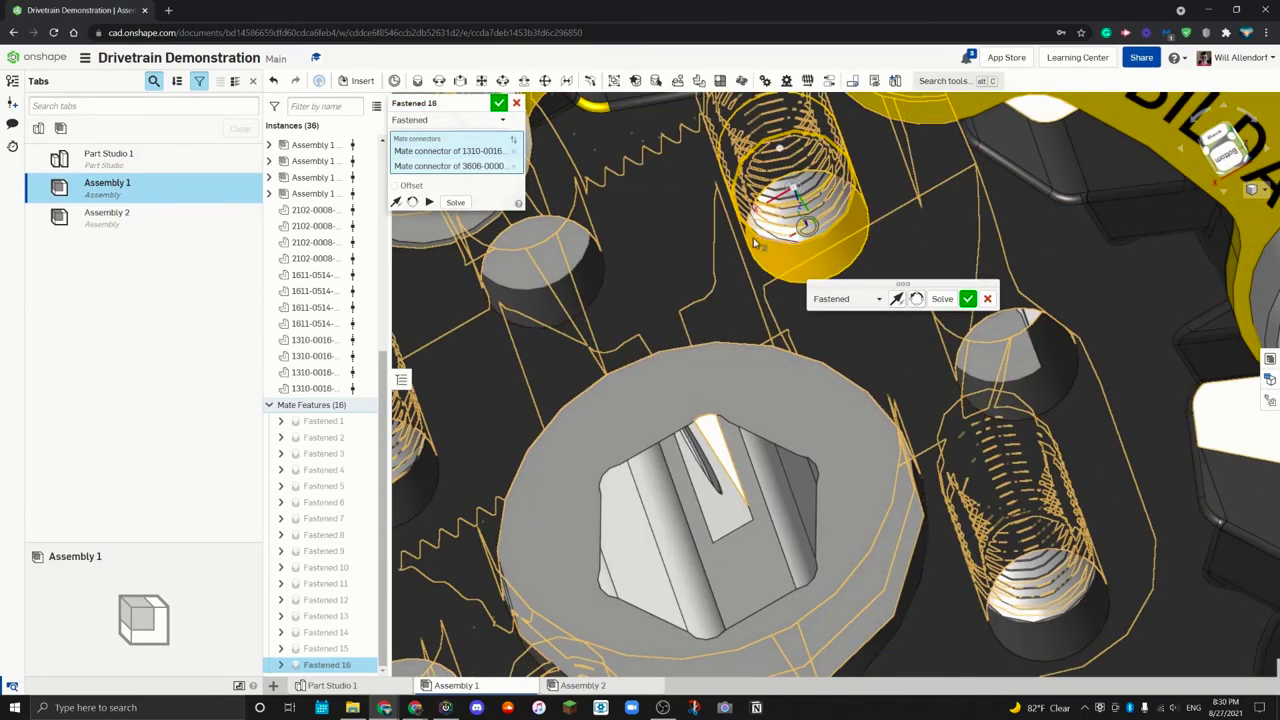
{"action": "left_click", "coordinate": [514, 168]}
{"action": "right_click_drag", "start_coordinate": [860, 380], "coordinate": [791, 277]}
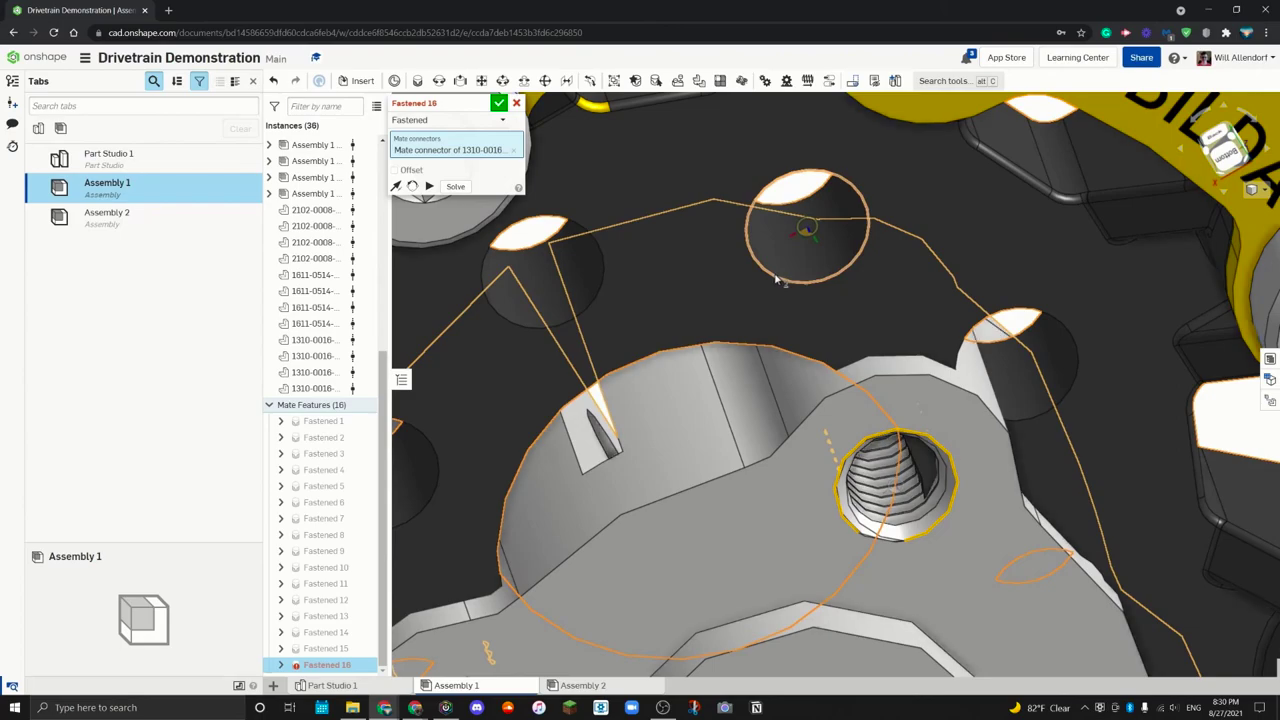
{"action": "left_click", "coordinate": [777, 279]}
{"action": "scroll", "coordinate": [780, 279], "scroll_direction": "down", "scroll_amount": 10}
{"action": "right_click_drag", "start_coordinate": [790, 280], "coordinate": [871, 323]}
Step: Reorient the secondary axis, swap in the hub's connector, and flip the shaft's primary axis
{"action": "left_click", "coordinate": [891, 301]}
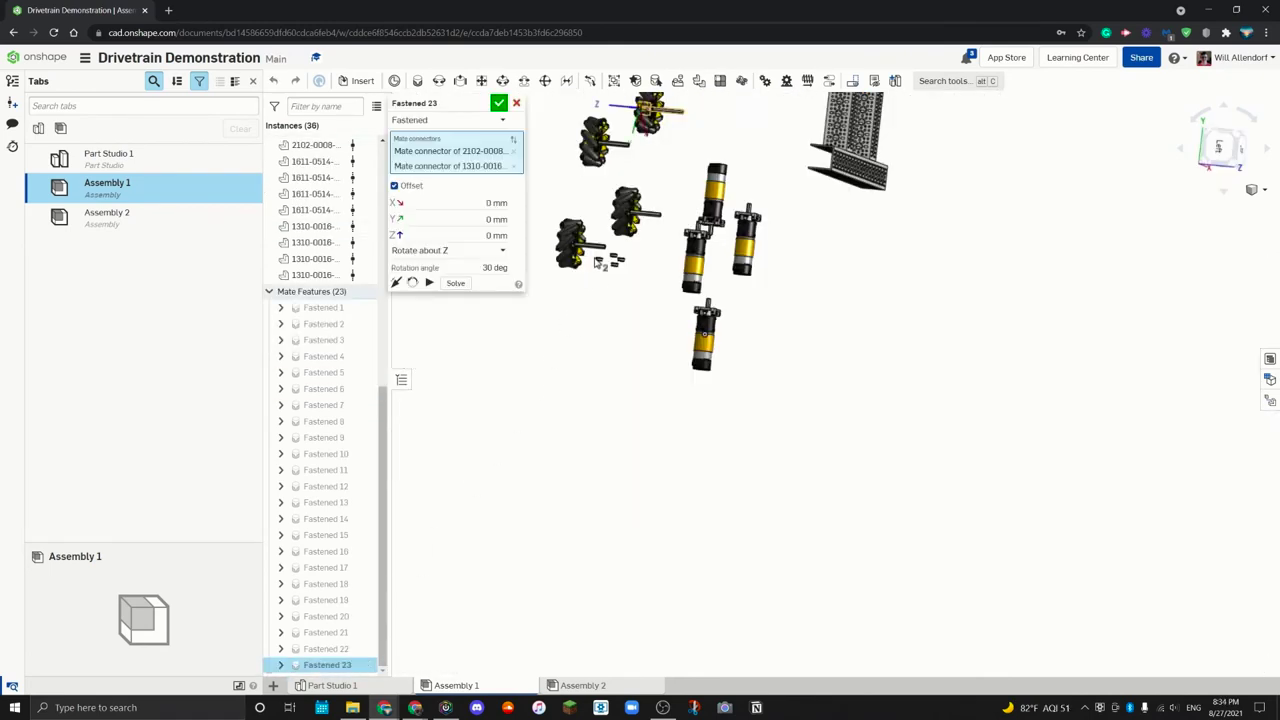
{"action": "left_click", "coordinate": [513, 166]}
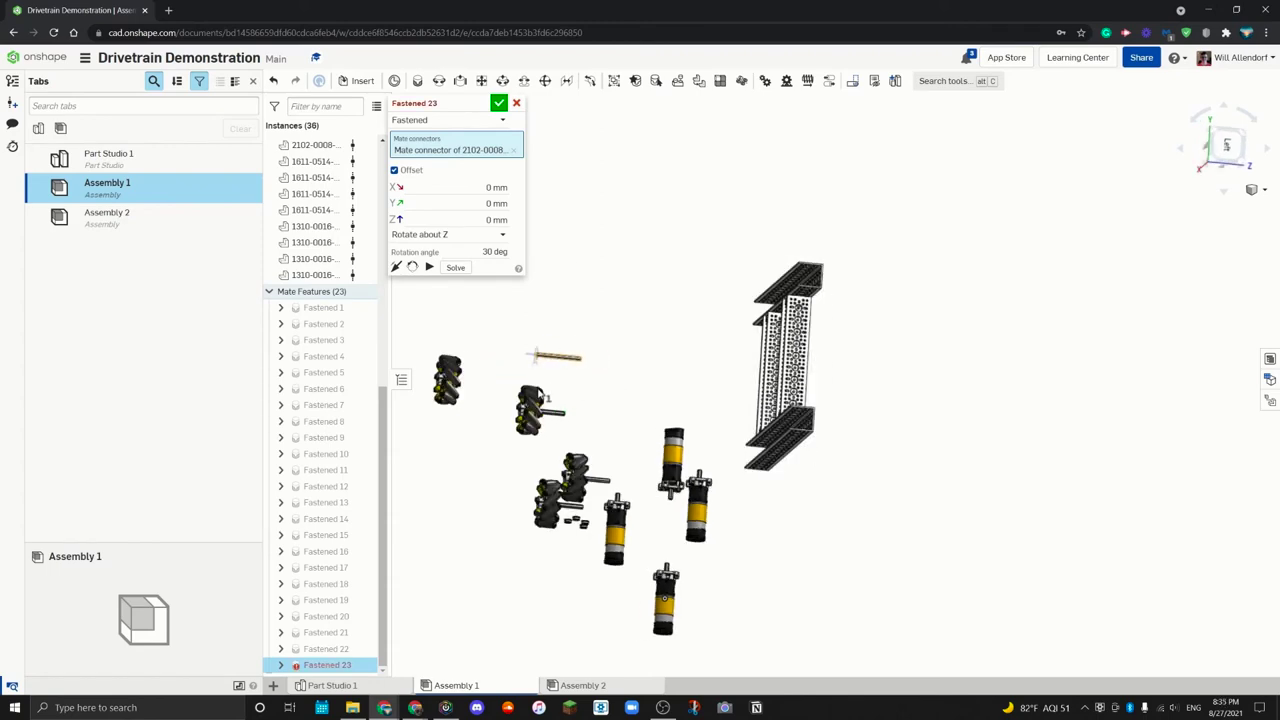
{"action": "scroll", "coordinate": [560, 380], "scroll_direction": "up", "scroll_amount": 5}
{"action": "scroll", "coordinate": [568, 372], "scroll_direction": "up", "scroll_amount": 5}
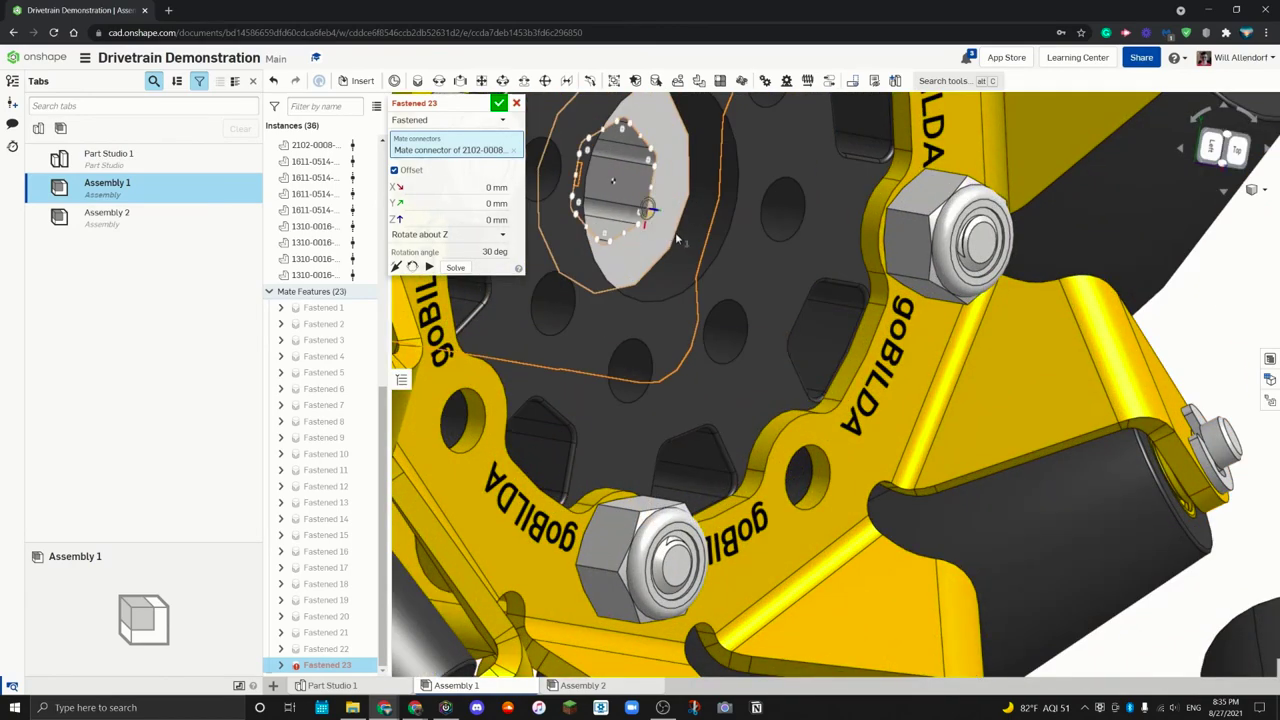
{"action": "scroll", "coordinate": [676, 240], "scroll_direction": "up", "scroll_amount": 5}
{"action": "left_click", "coordinate": [676, 240]}
{"action": "scroll", "coordinate": [676, 240], "scroll_direction": "down", "scroll_amount": 5}
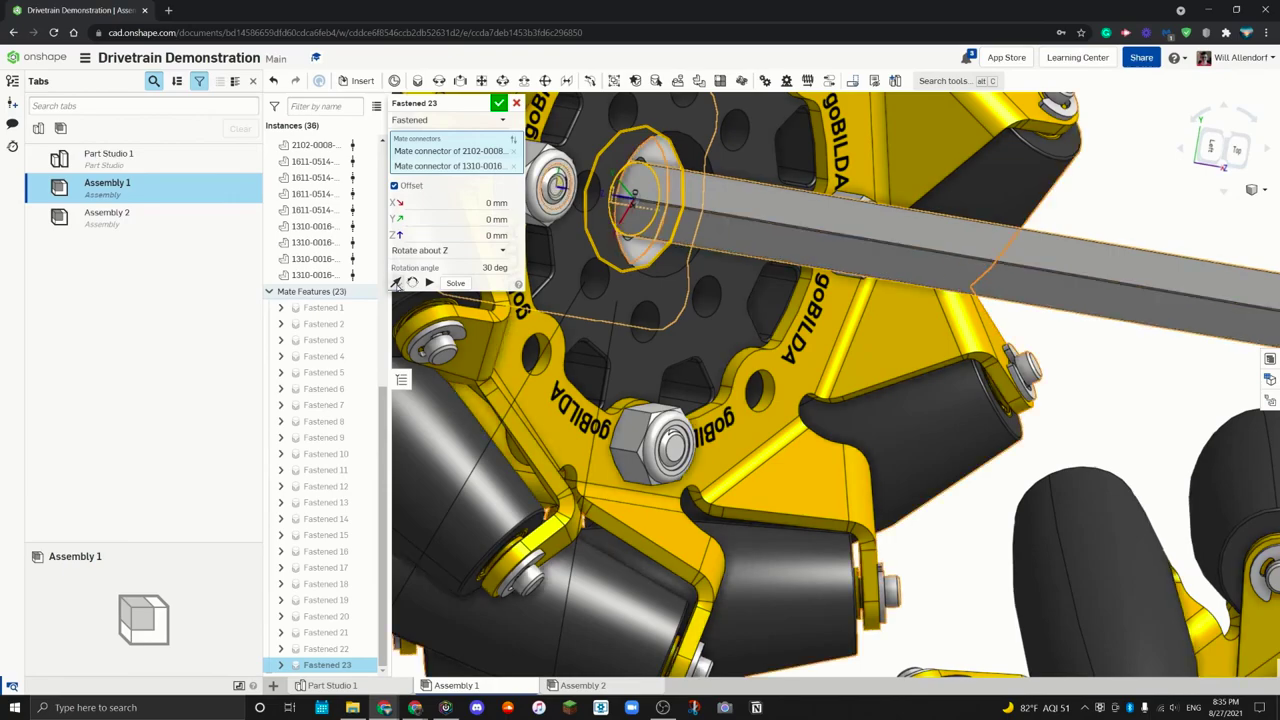
{"action": "left_click", "coordinate": [395, 283]}
Step: Adjust the mate's rotation angle so the hex lines up and accept Fastened 23
{"action": "right_click_drag", "start_coordinate": [400, 283], "coordinate": [600, 255]}
{"action": "key", "text": "n"}
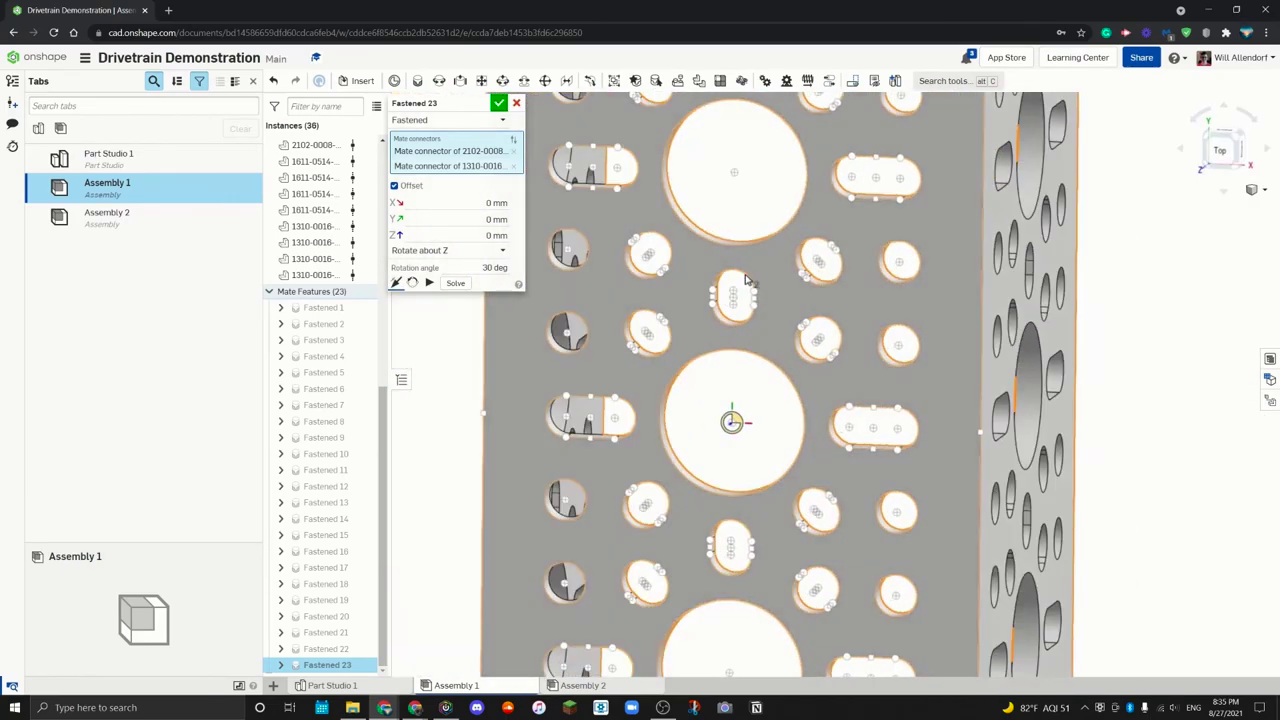
{"action": "right_click_drag", "start_coordinate": [748, 280], "coordinate": [870, 340]}
{"action": "scroll", "coordinate": [950, 380], "scroll_direction": "up", "scroll_amount": 6}
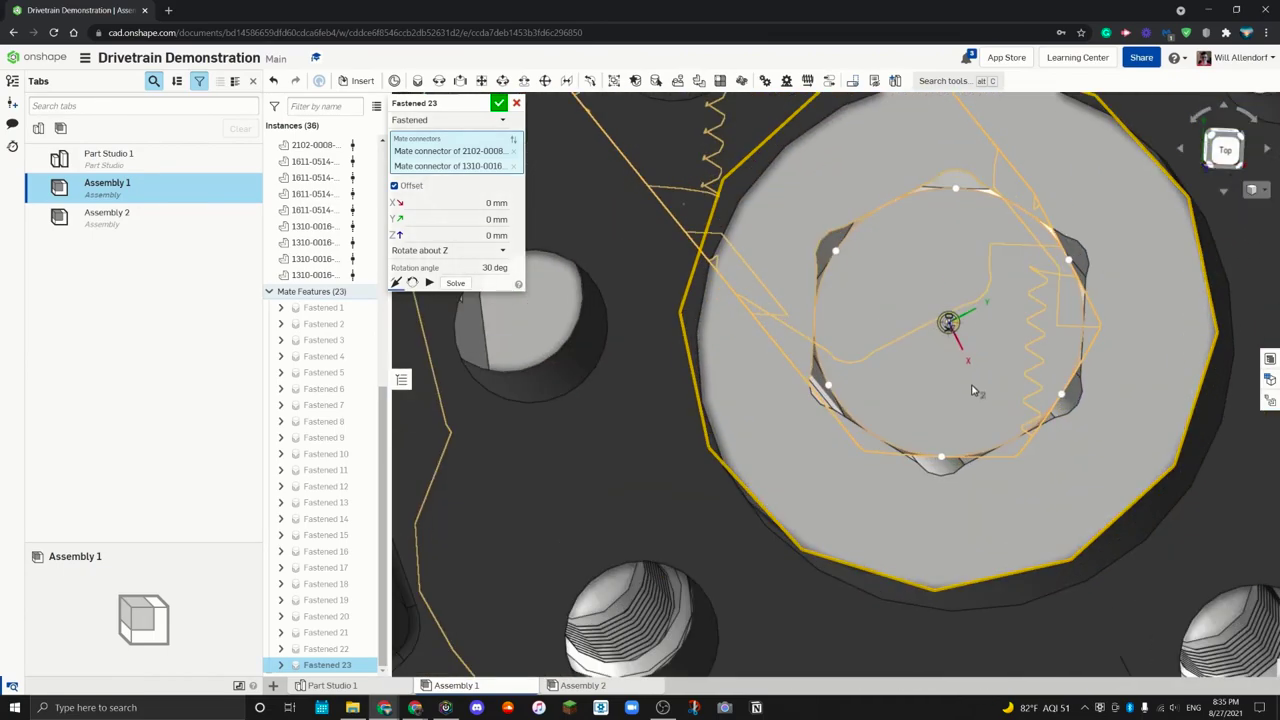
{"action": "right_click_drag", "start_coordinate": [975, 397], "coordinate": [940, 380]}
{"action": "key", "text": "n"}
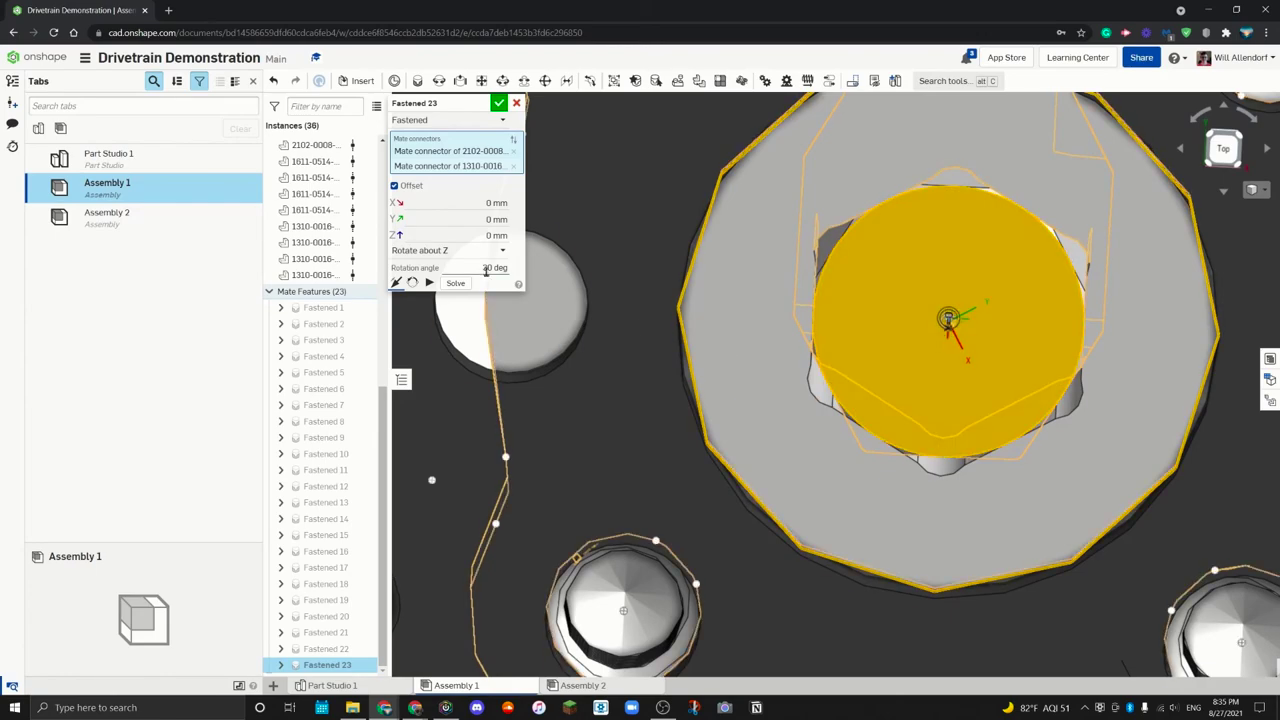
{"action": "left_click", "coordinate": [485, 267]}
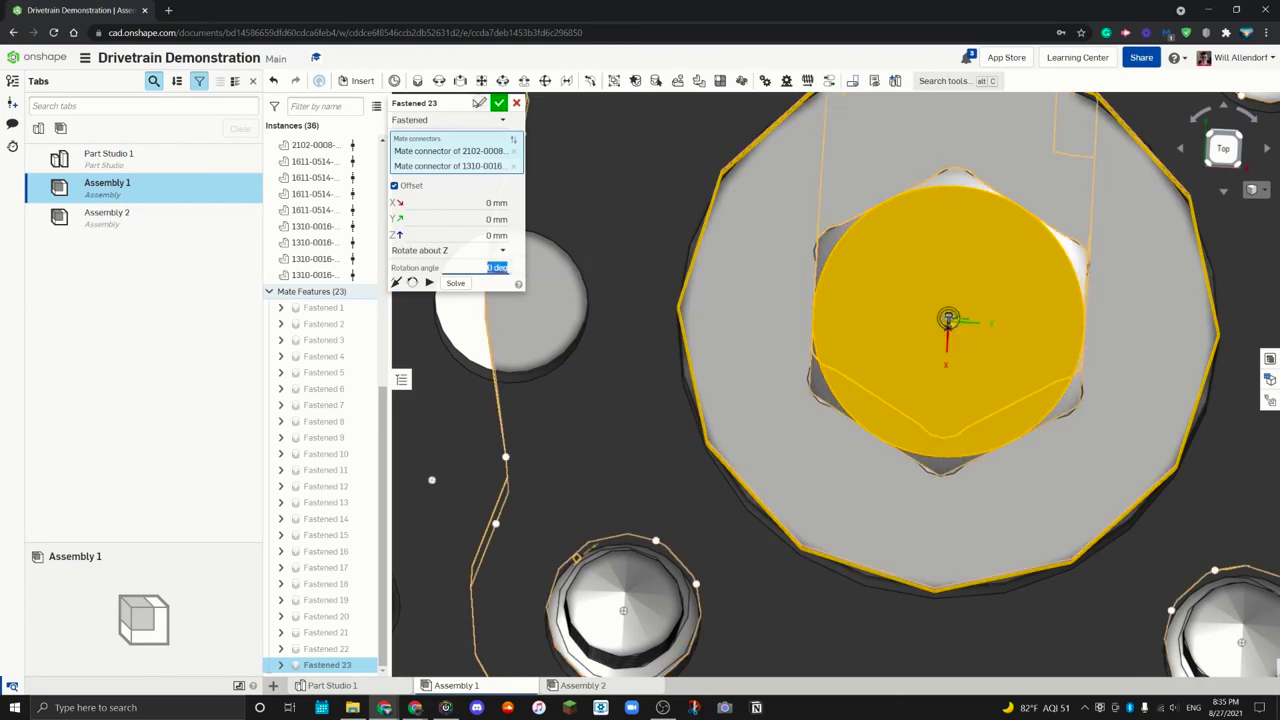
{"action": "key", "text": "Return"}
{"action": "key", "text": "shift+7"}
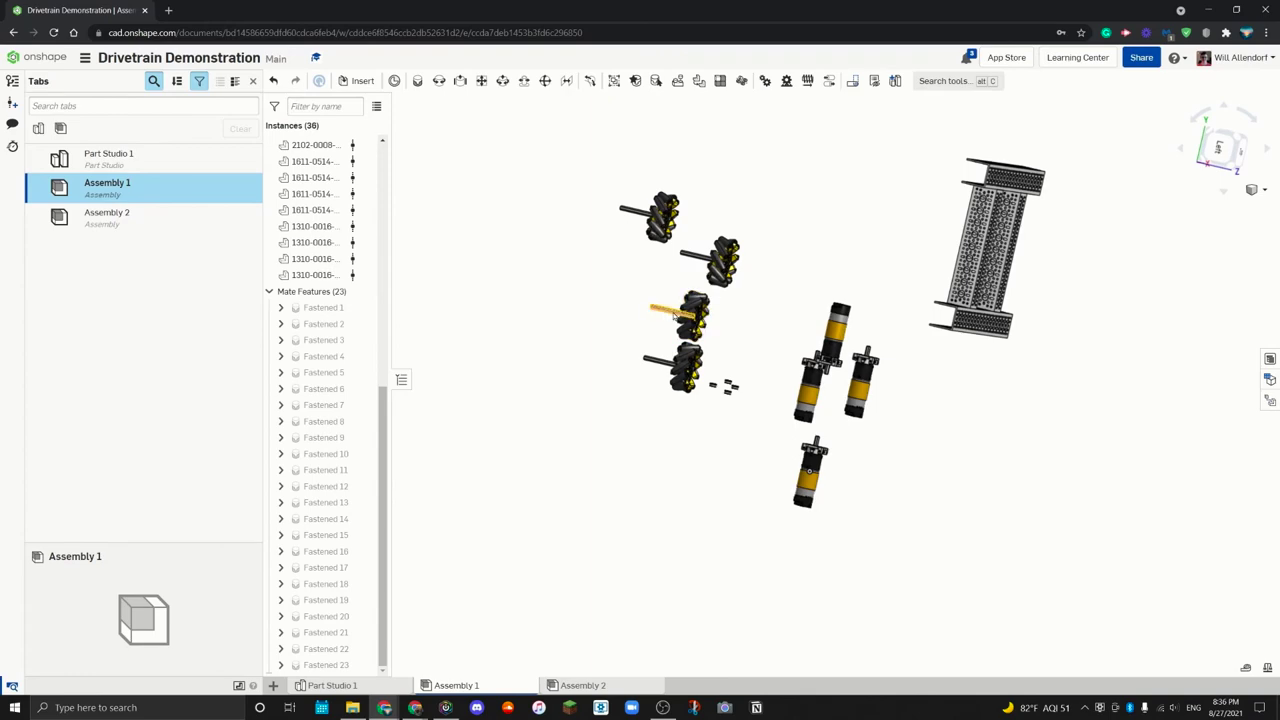
{"action": "right_click_drag", "start_coordinate": [675, 318], "coordinate": [705, 320]}
{"action": "scroll", "coordinate": [724, 416], "scroll_direction": "up", "scroll_amount": 10}
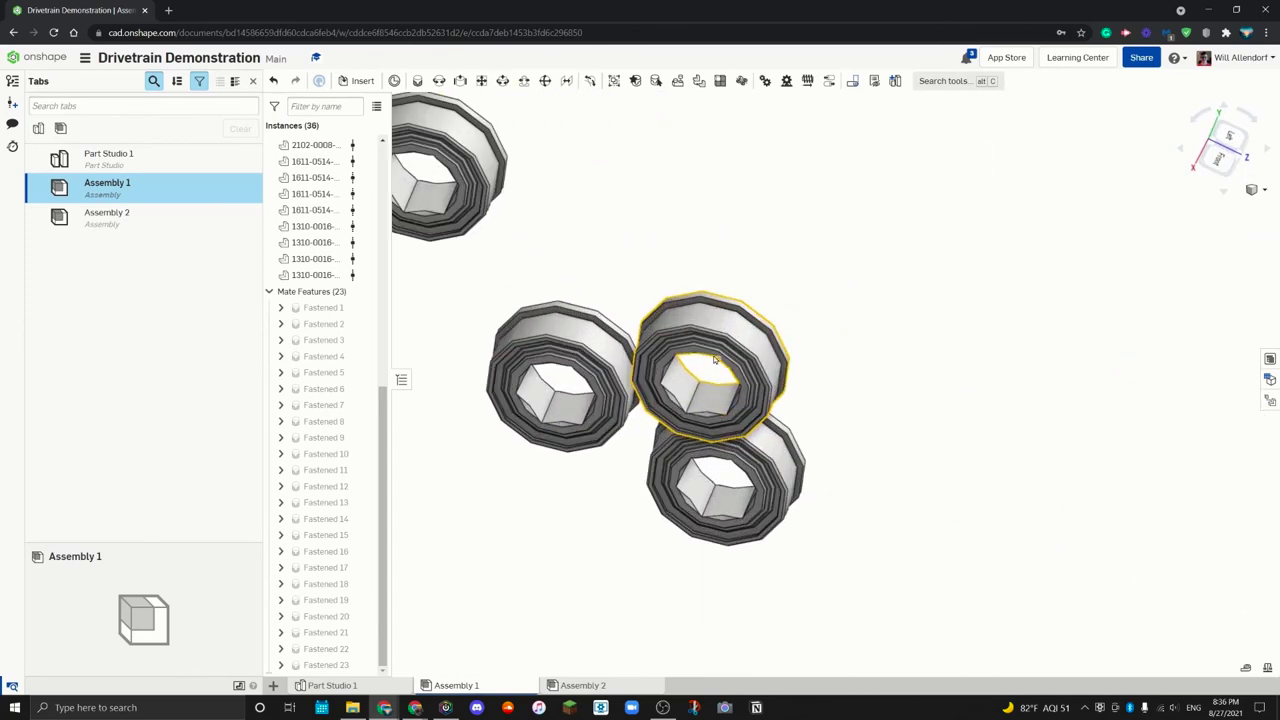
{"action": "scroll", "coordinate": [648, 348], "scroll_direction": "down", "scroll_amount": 6}
{"action": "right_click_drag", "start_coordinate": [648, 348], "coordinate": [556, 279]}
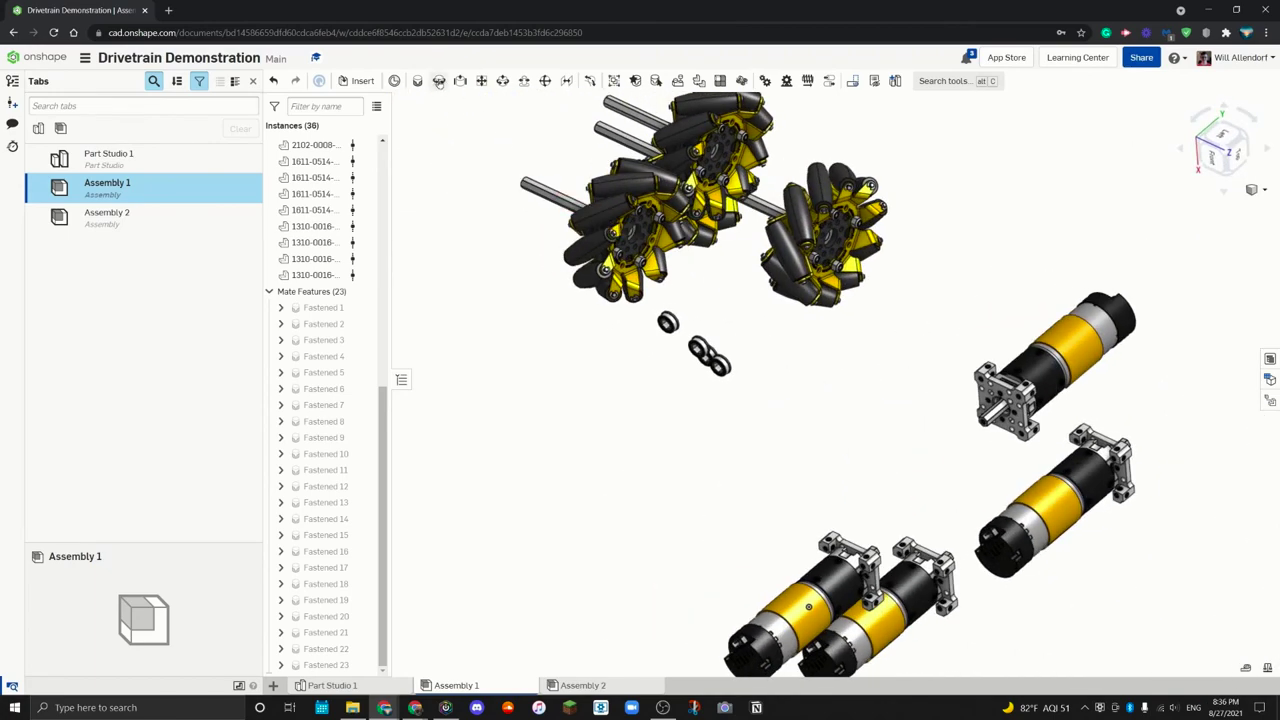
{"action": "left_click", "coordinate": [418, 80]}
{"action": "scroll", "coordinate": [700, 348], "scroll_direction": "up", "scroll_amount": 10}
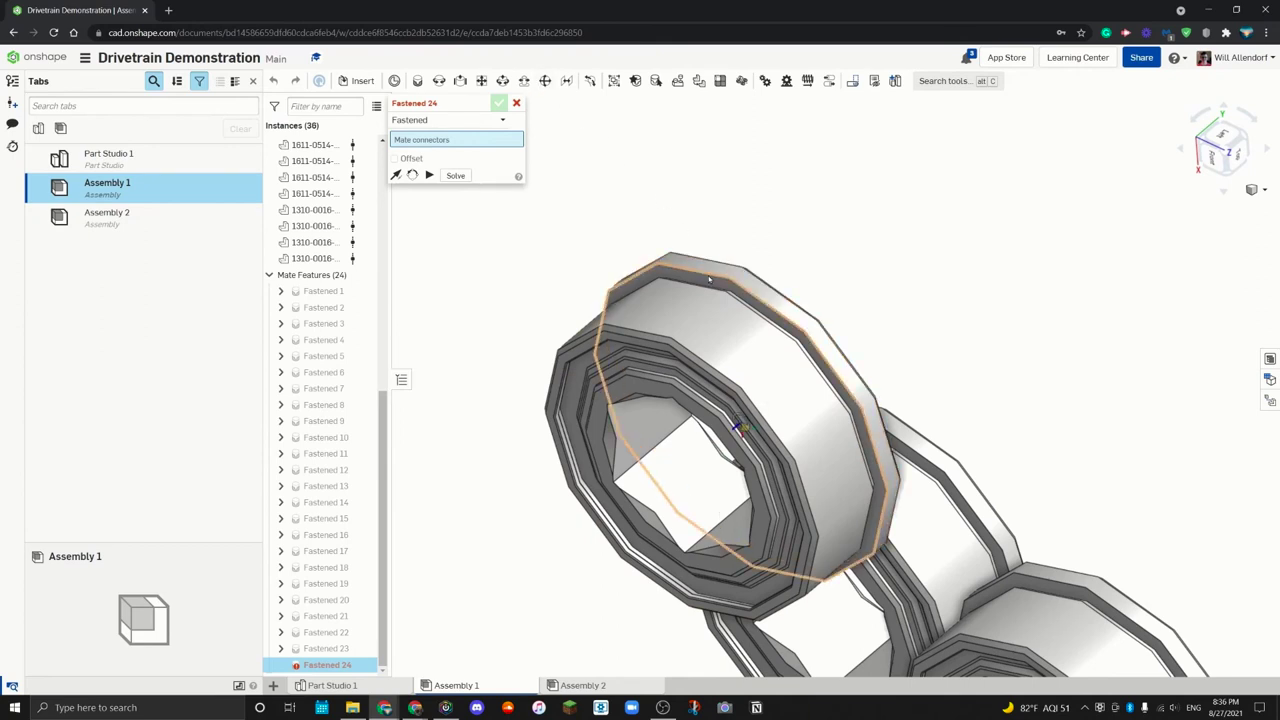
{"action": "left_click", "coordinate": [517, 104]}
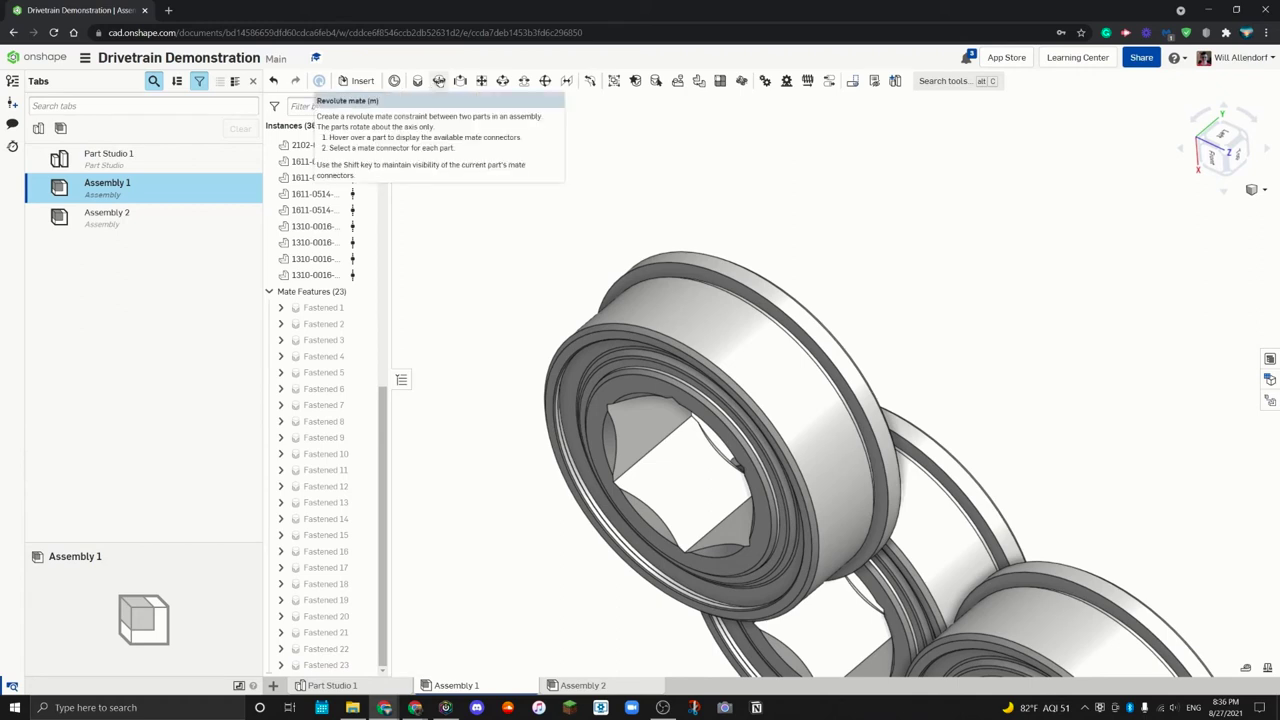
Step: Start a Revolute mate and pick the bearing's edge as the first mate point
{"action": "left_click", "coordinate": [438, 81]}
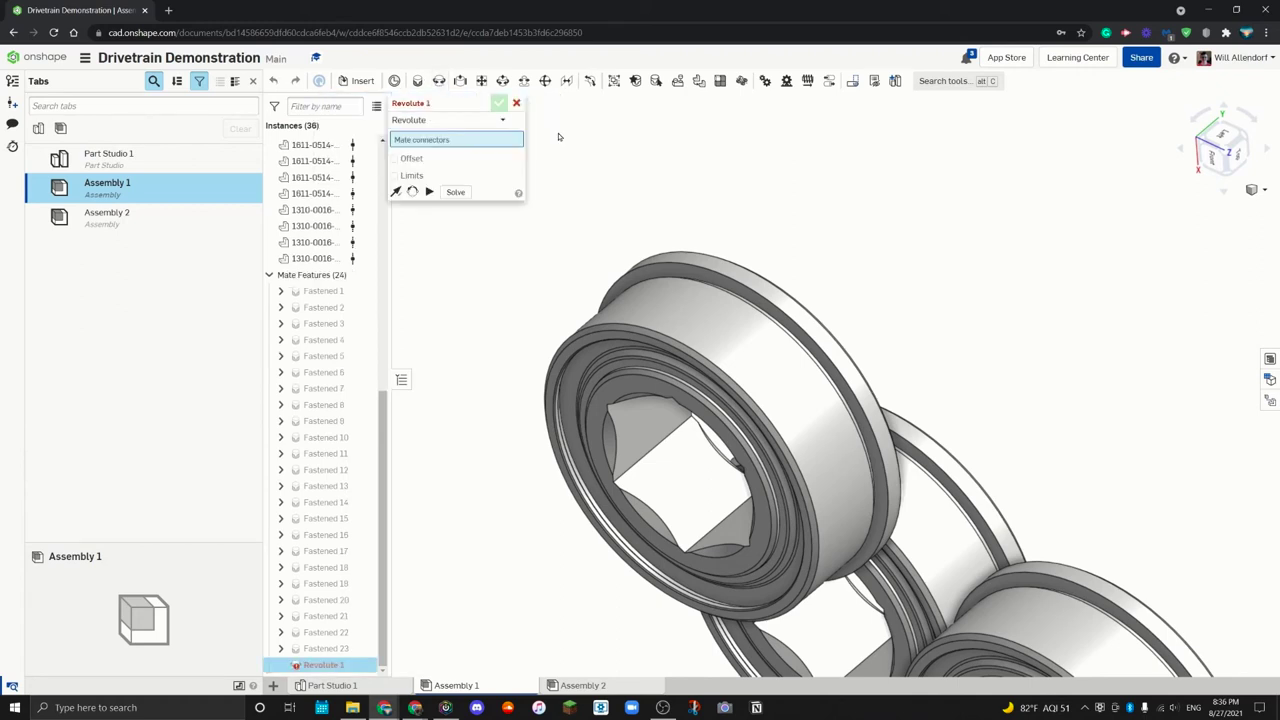
{"action": "left_click", "coordinate": [730, 285]}
{"action": "scroll", "coordinate": [730, 285], "scroll_direction": "down", "scroll_amount": 10}
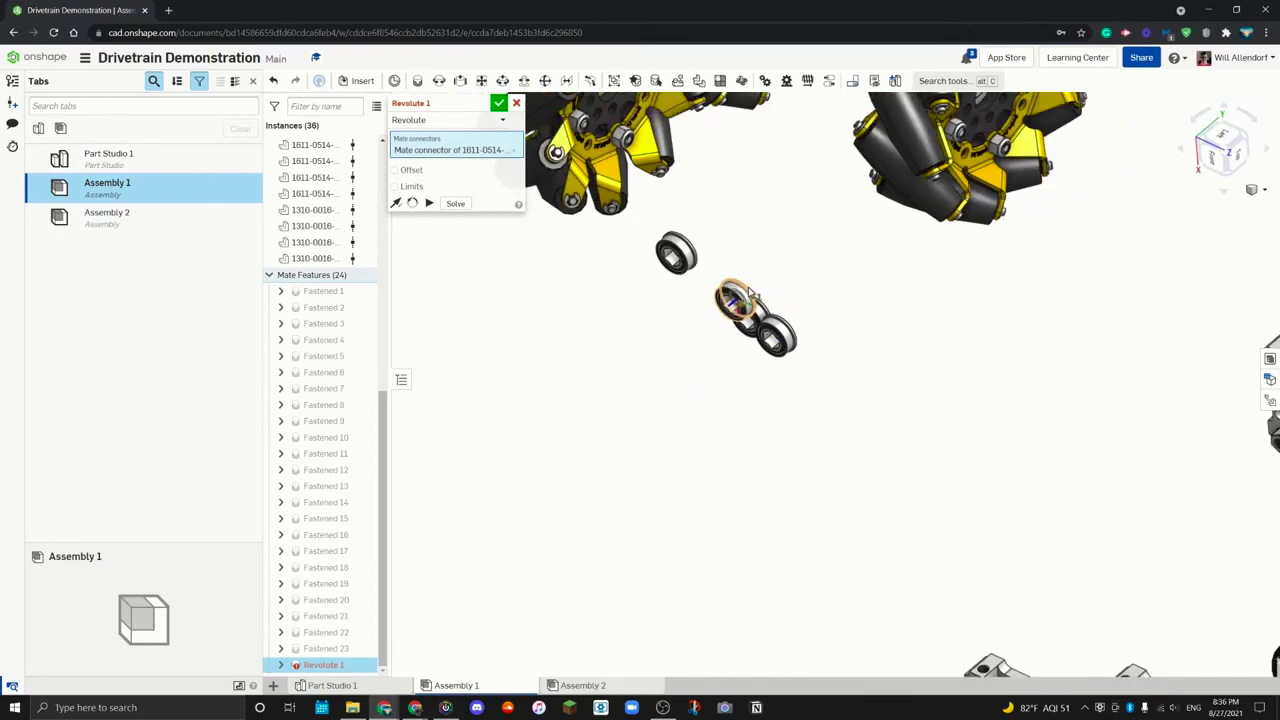
{"action": "middle_click_drag", "start_coordinate": [842, 320], "coordinate": [664, 315]}
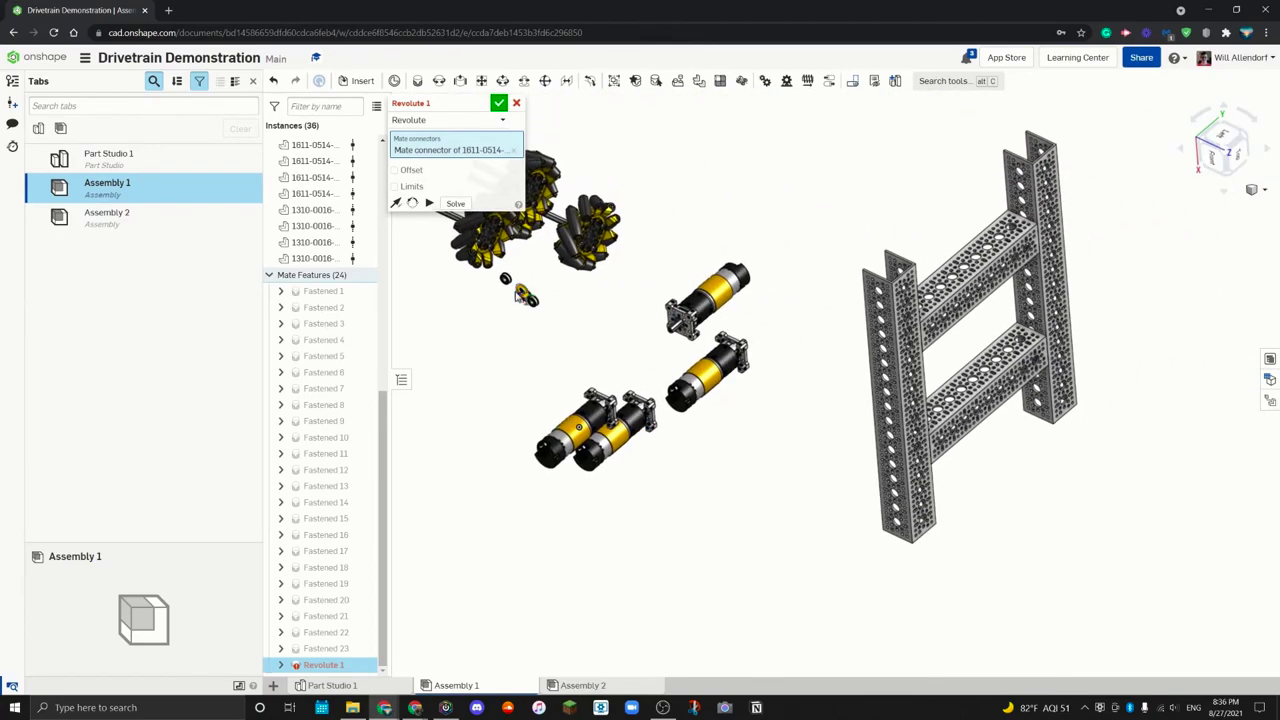
{"action": "scroll", "coordinate": [519, 293], "scroll_direction": "up", "scroll_amount": 10}
{"action": "right_click_drag", "start_coordinate": [537, 363], "coordinate": [570, 291]}
{"action": "left_click", "coordinate": [648, 188]}
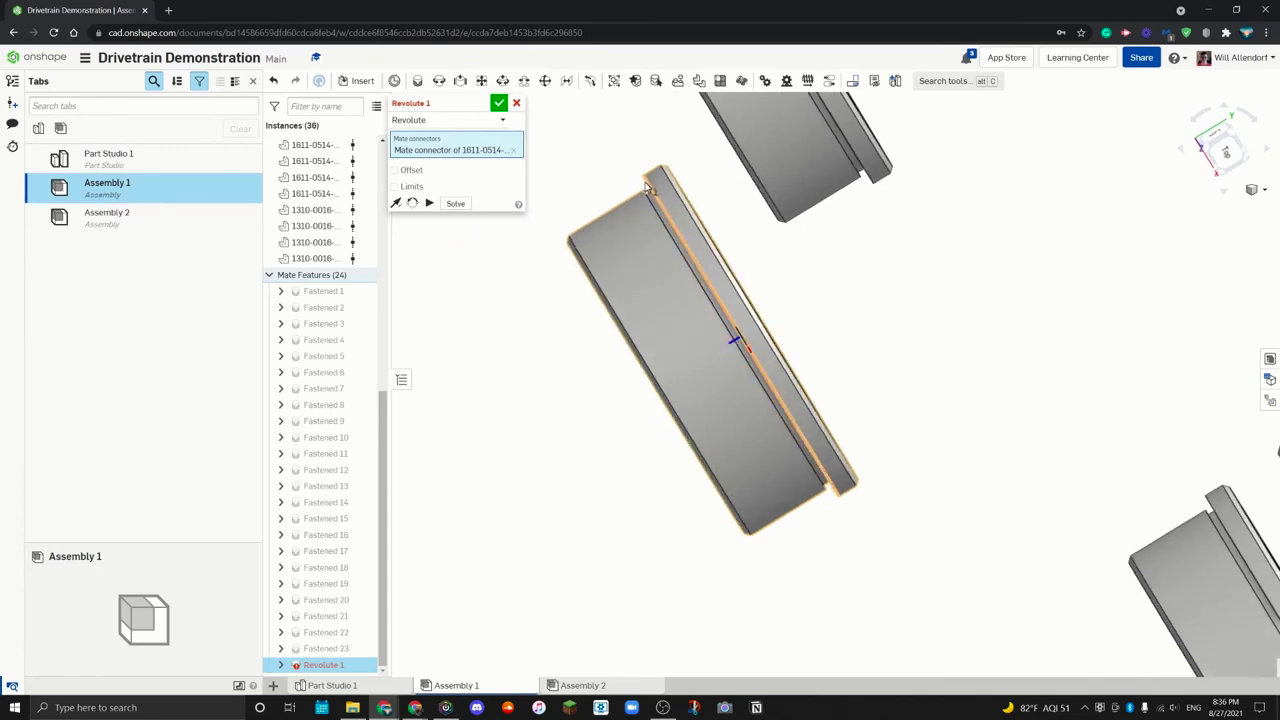
{"action": "scroll", "coordinate": [675, 220], "scroll_direction": "down", "scroll_amount": 10}
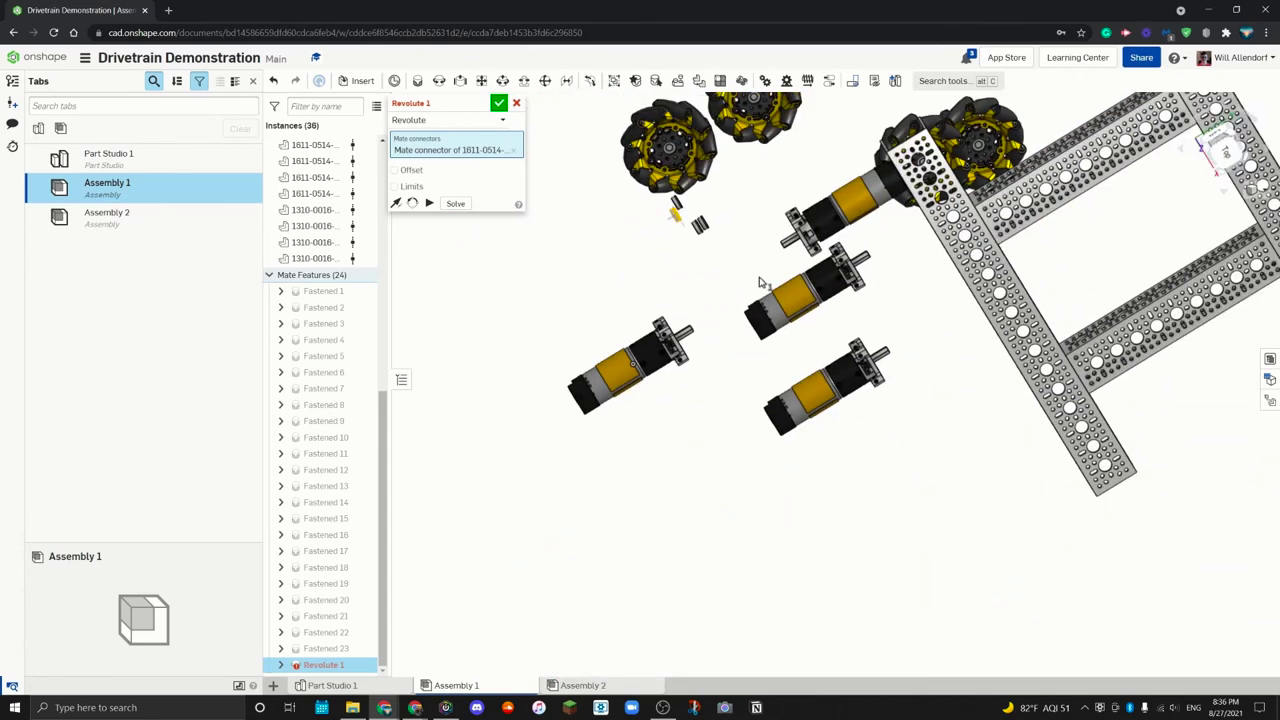
Step: Pick the chassis rail hole as the second point and commit the bearing's revolute mate
{"action": "right_click_drag", "start_coordinate": [912, 240], "coordinate": [955, 381]}
{"action": "scroll", "coordinate": [958, 384], "scroll_direction": "up", "scroll_amount": 10}
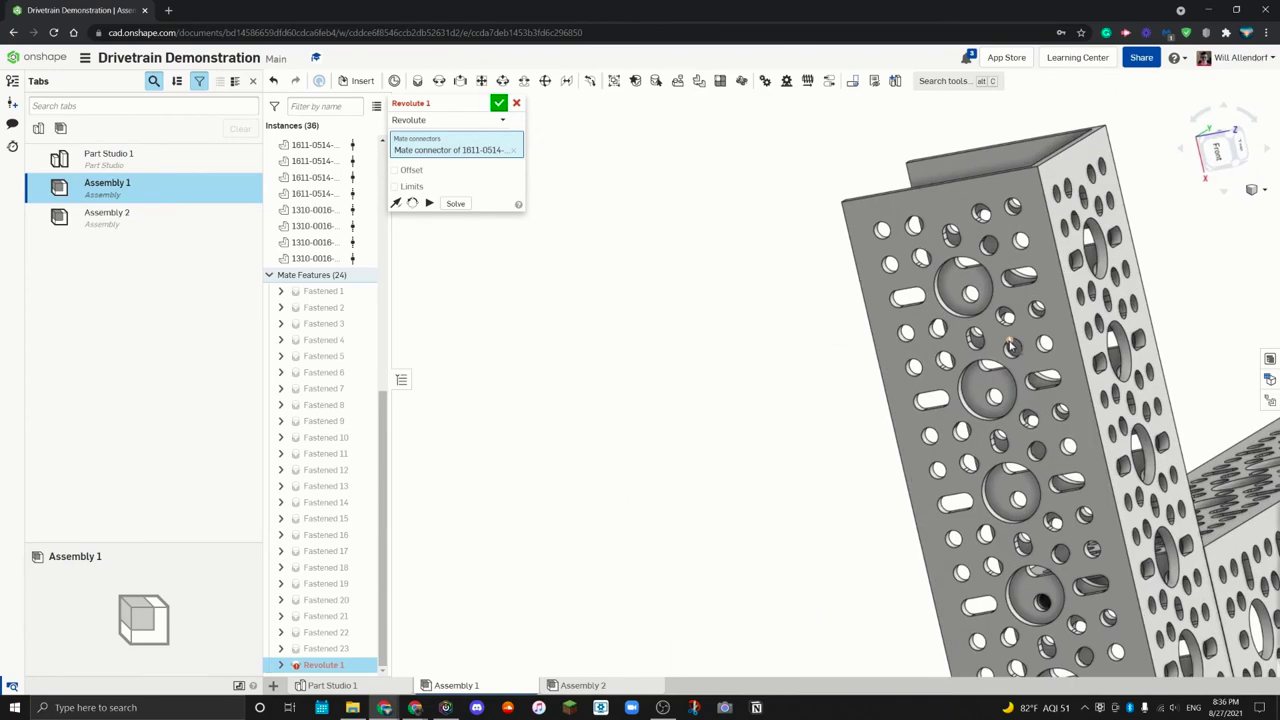
{"action": "scroll", "coordinate": [904, 441], "scroll_direction": "up", "scroll_amount": 5}
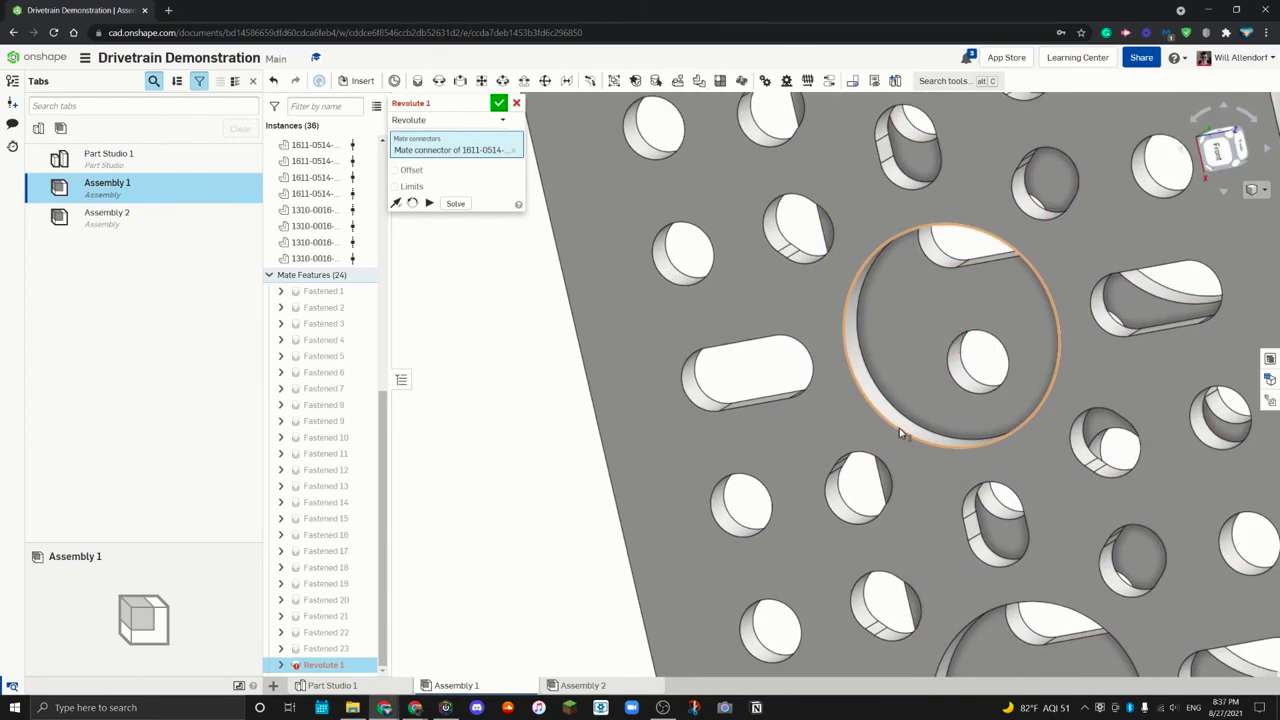
{"action": "left_click", "coordinate": [898, 428]}
{"action": "scroll", "coordinate": [900, 432], "scroll_direction": "down", "scroll_amount": 5}
{"action": "scroll", "coordinate": [899, 428], "scroll_direction": "down", "scroll_amount": 2}
{"action": "right_click_drag", "start_coordinate": [990, 450], "coordinate": [946, 418]}
{"action": "left_click", "coordinate": [1068, 455]}
Step: Orbit and zoom around the assembly toward the next bearing to seat
{"action": "key", "text": "r"}
{"action": "right_click_drag", "start_coordinate": [1060, 440], "coordinate": [960, 300]}
{"action": "scroll", "coordinate": [940, 260], "scroll_direction": "down", "scroll_amount": 2}
{"action": "scroll", "coordinate": [922, 223], "scroll_direction": "up", "scroll_amount": 3}
{"action": "scroll", "coordinate": [922, 223], "scroll_direction": "down", "scroll_amount": 3}
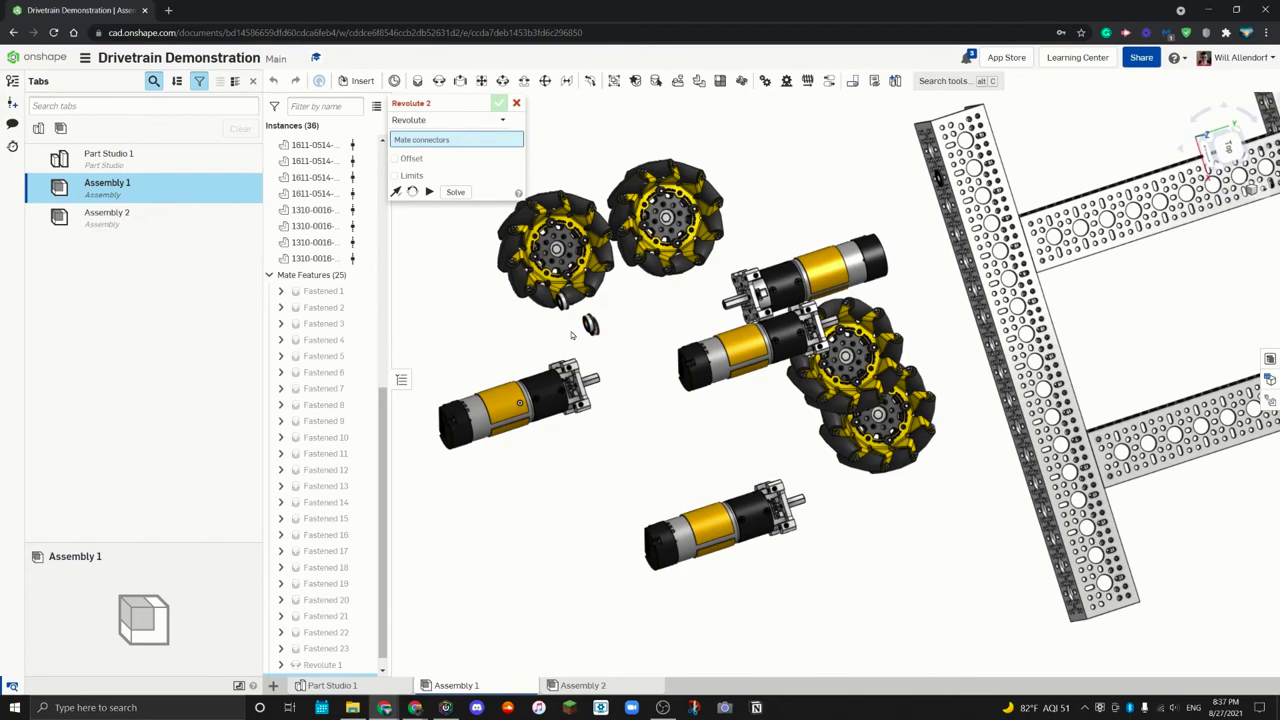
{"action": "scroll", "coordinate": [575, 333], "scroll_direction": "up", "scroll_amount": 5}
{"action": "scroll", "coordinate": [668, 286], "scroll_direction": "up", "scroll_amount": 5}
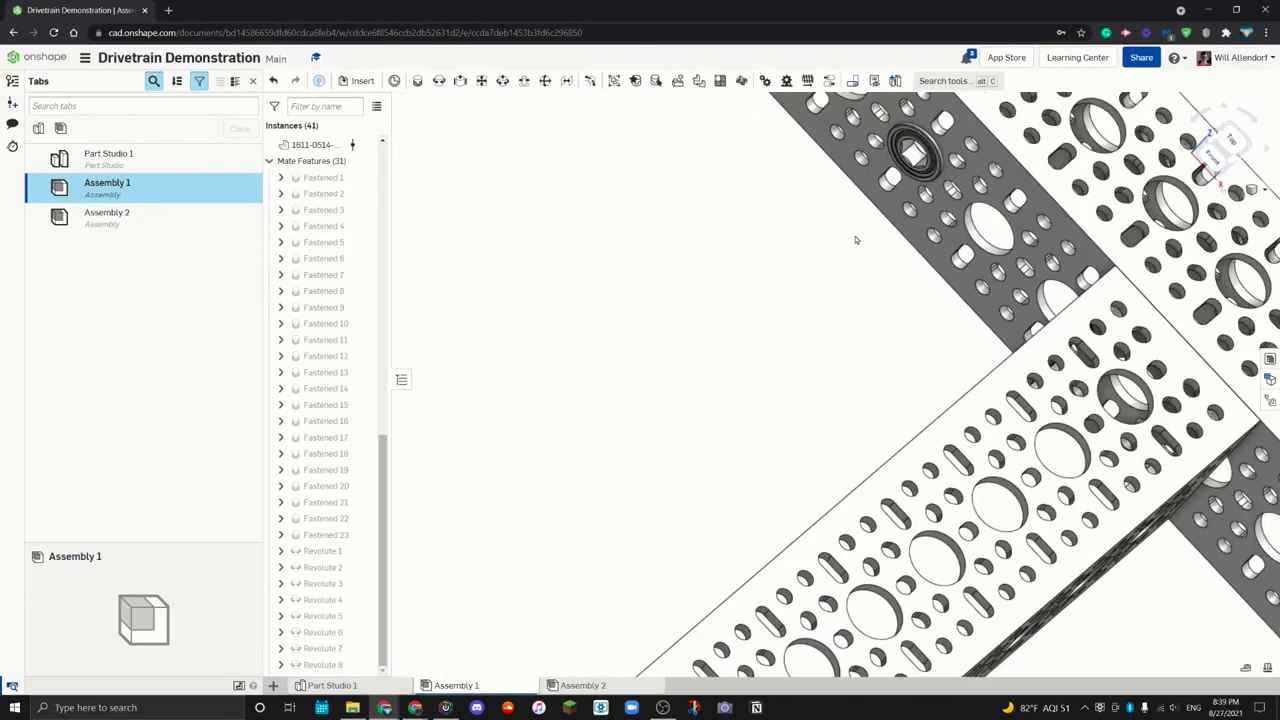
{"action": "scroll", "coordinate": [856, 240], "scroll_direction": "down", "scroll_amount": 5}
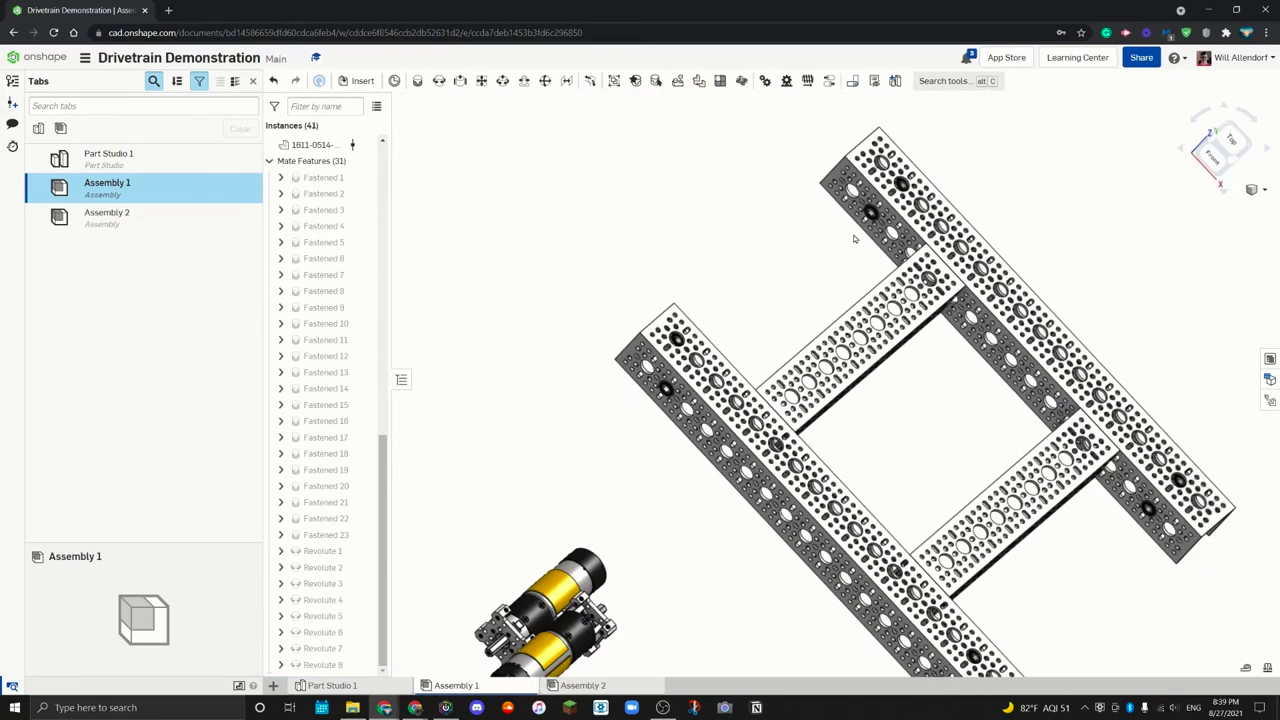
{"action": "key", "text": "shift+7"}
{"action": "key", "text": "Right"}
{"action": "key", "text": "Right"}
{"action": "key", "text": "Right"}
{"action": "key", "text": "Right"}
{"action": "scroll", "coordinate": [802, 407], "scroll_direction": "up", "scroll_amount": 5}
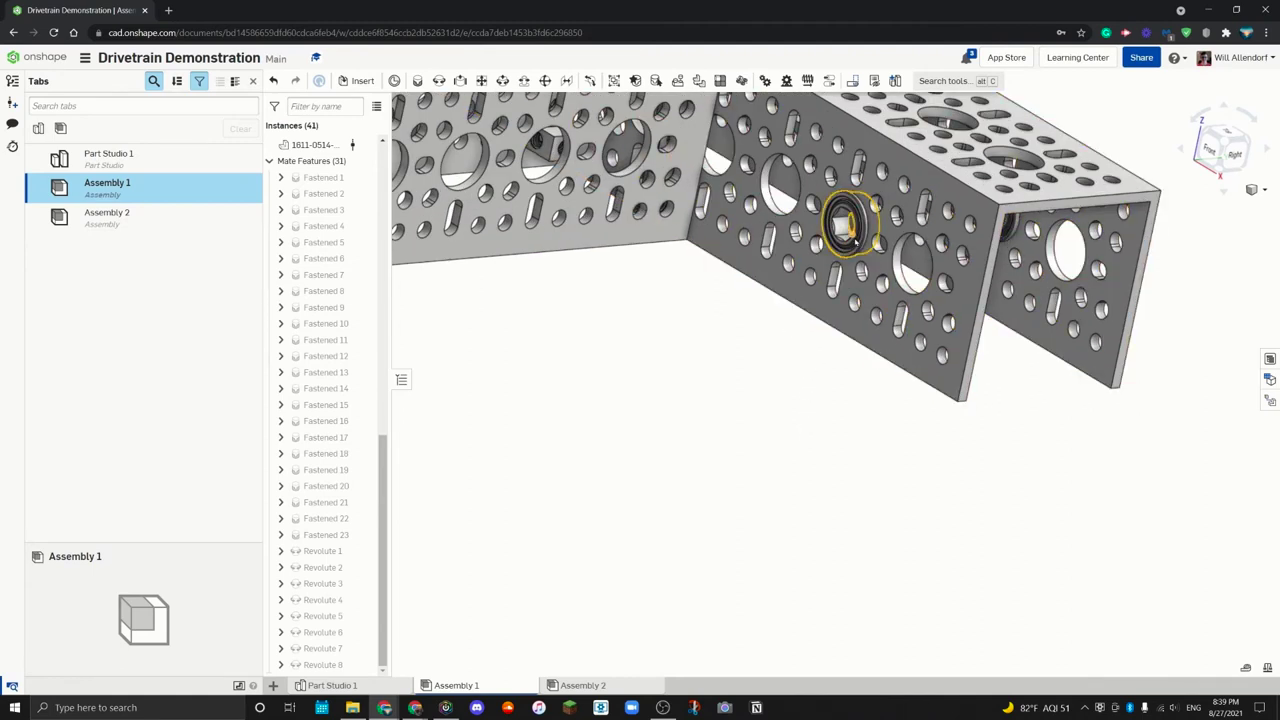
{"action": "key", "text": "Right"}
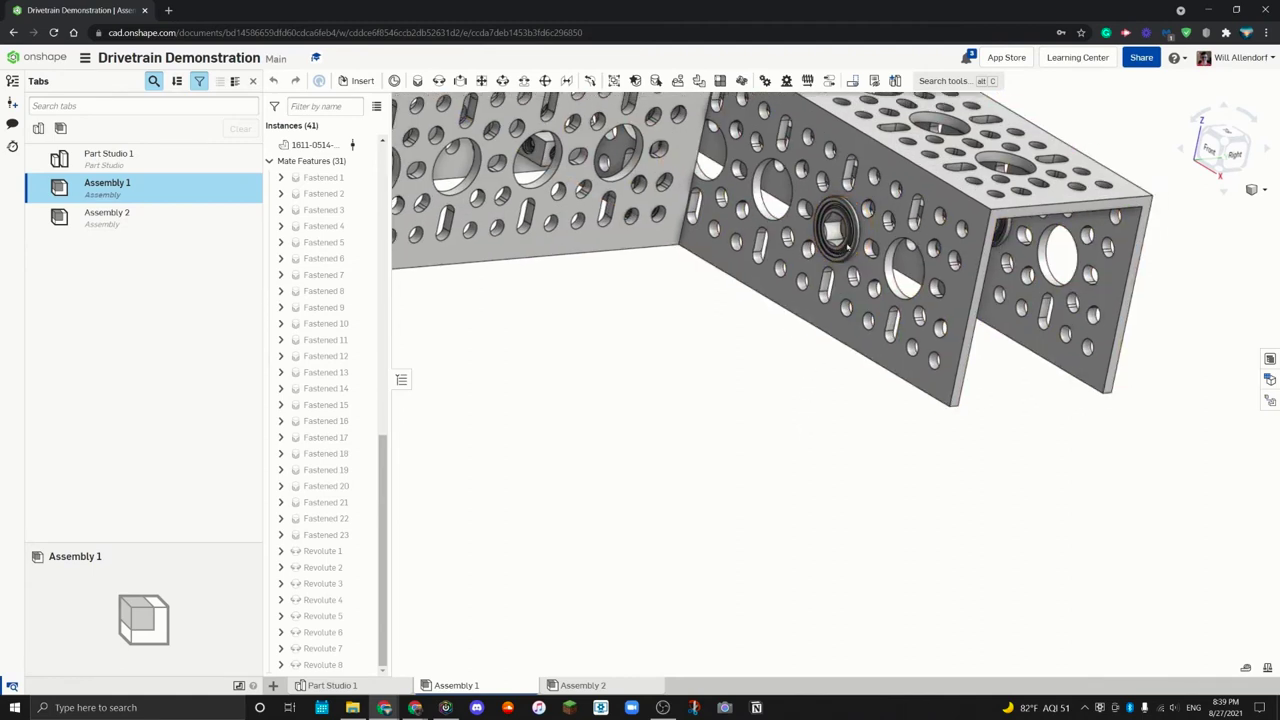
{"action": "right_click", "coordinate": [988, 237]}
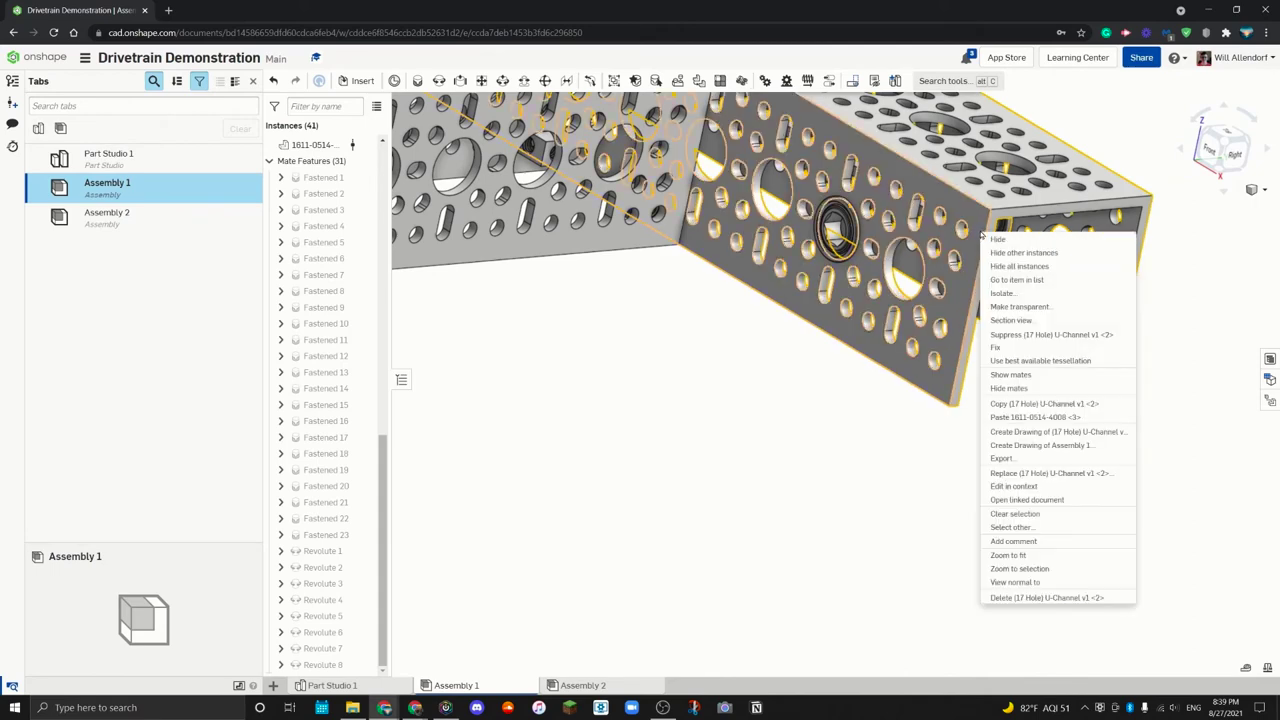
{"action": "left_click", "coordinate": [1001, 347]}
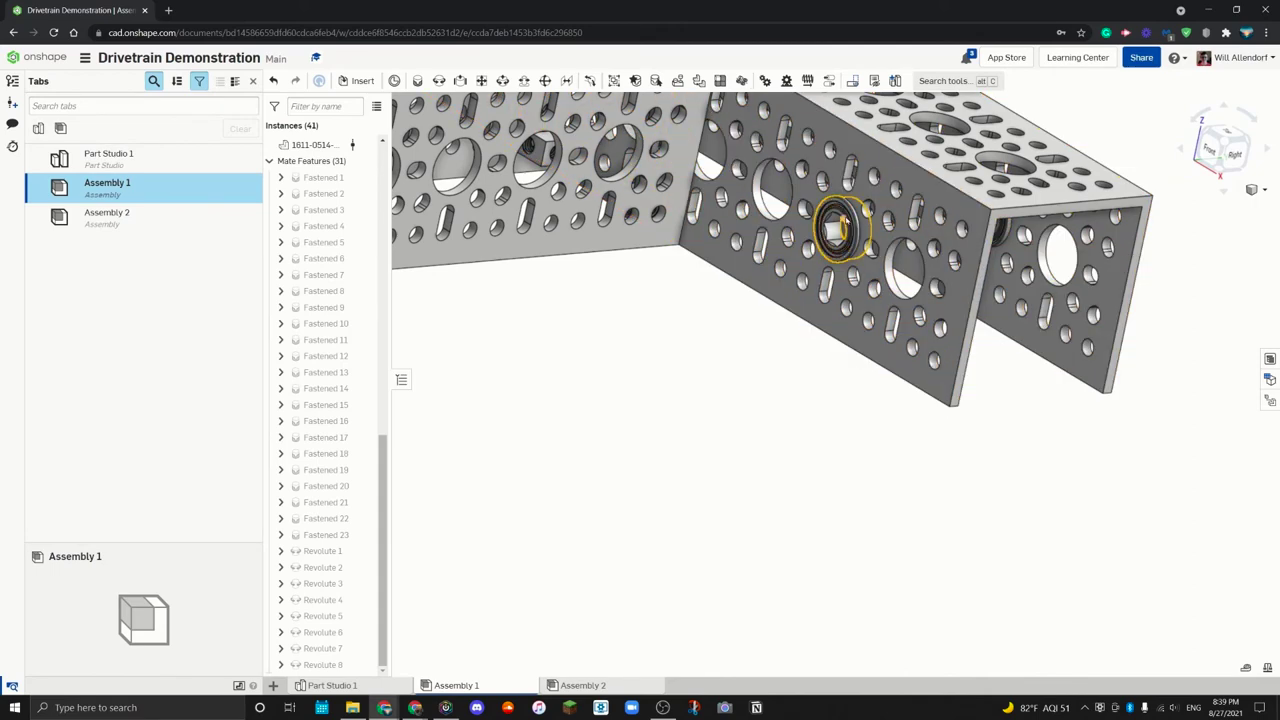
{"action": "scroll", "coordinate": [842, 220], "scroll_direction": "up", "scroll_amount": 3}
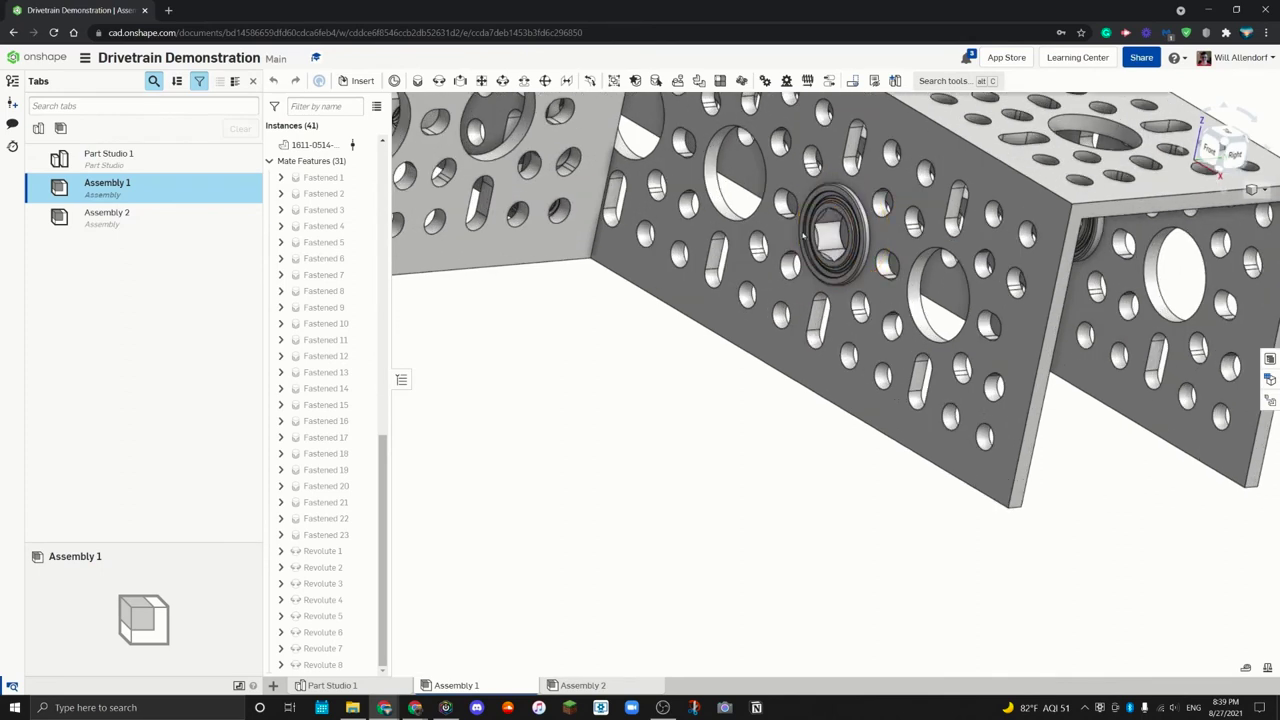
{"action": "key", "text": "f"}
{"action": "scroll", "coordinate": [514, 546], "scroll_direction": "up", "scroll_amount": 8}
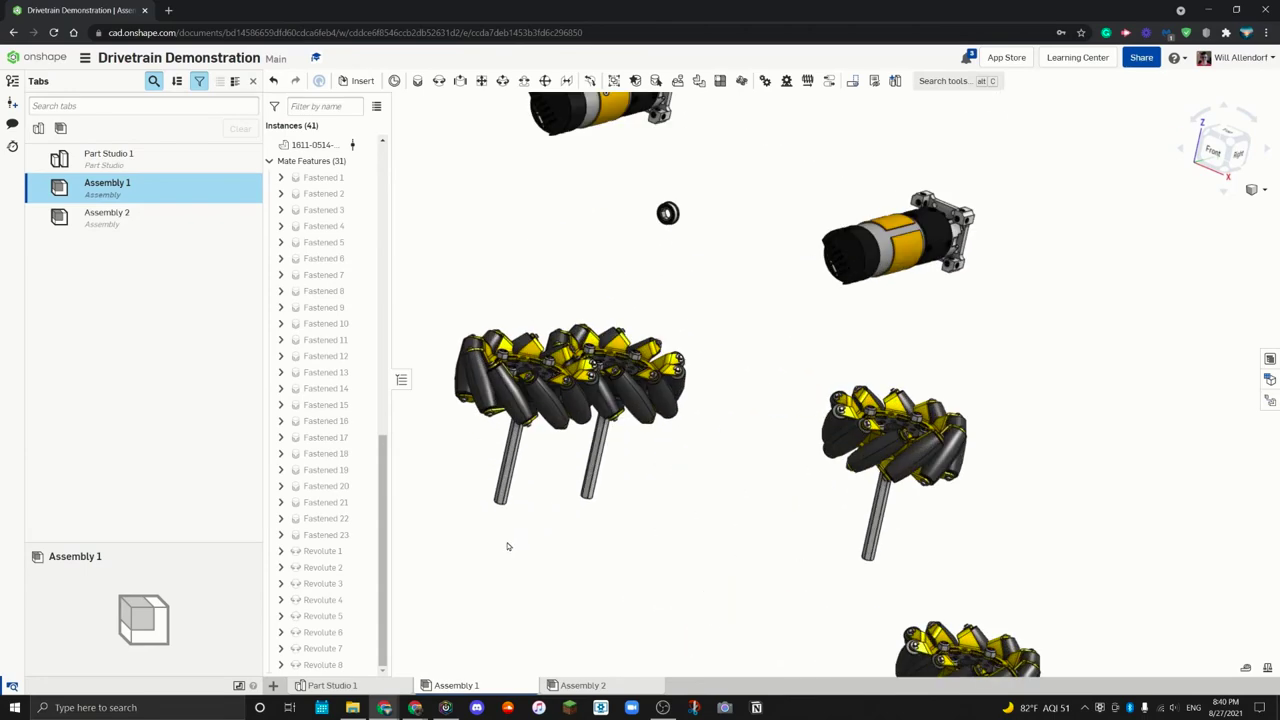
{"action": "right_click_drag", "start_coordinate": [525, 519], "coordinate": [534, 500]}
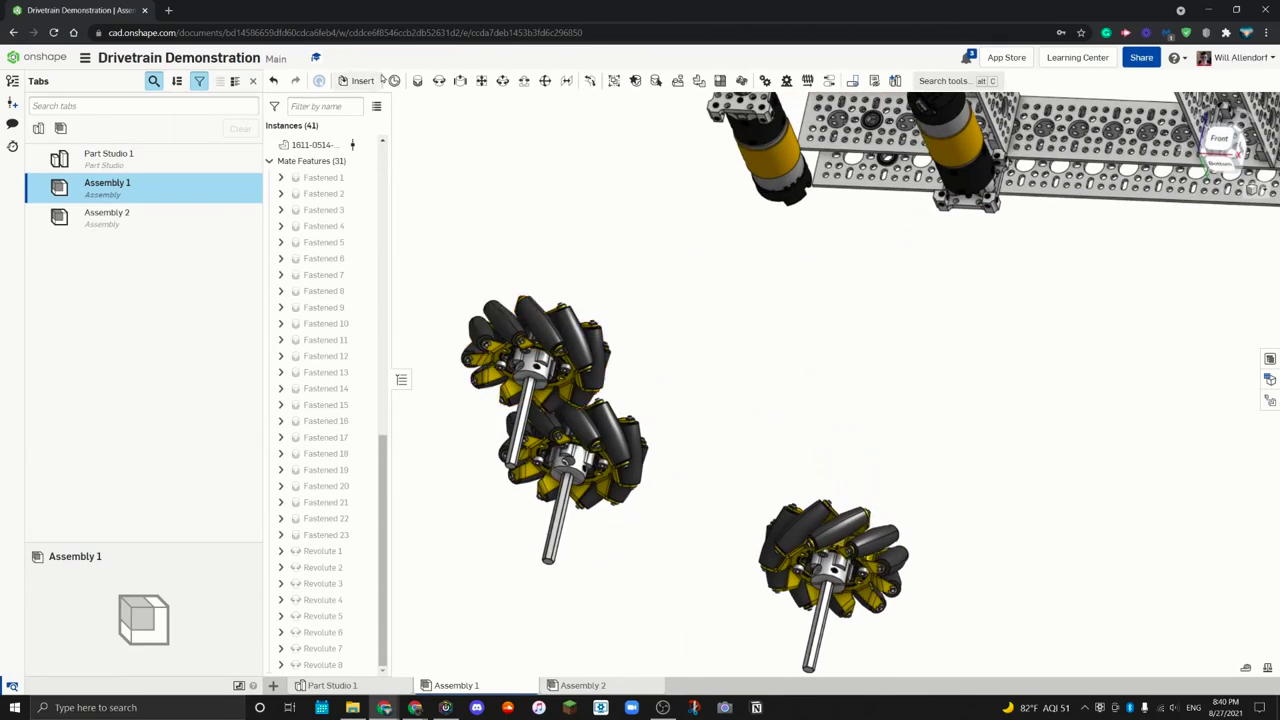
{"action": "left_click", "coordinate": [416, 81]}
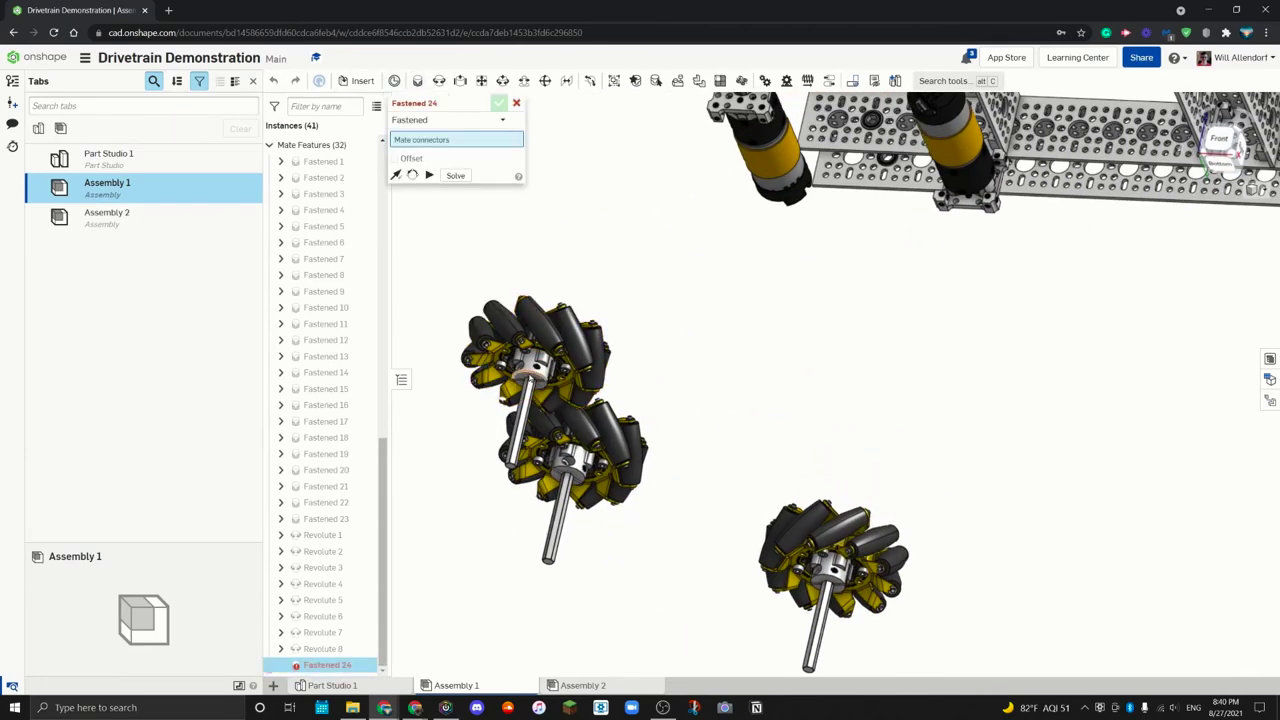
{"action": "scroll", "coordinate": [560, 440], "scroll_direction": "up", "scroll_amount": 10}
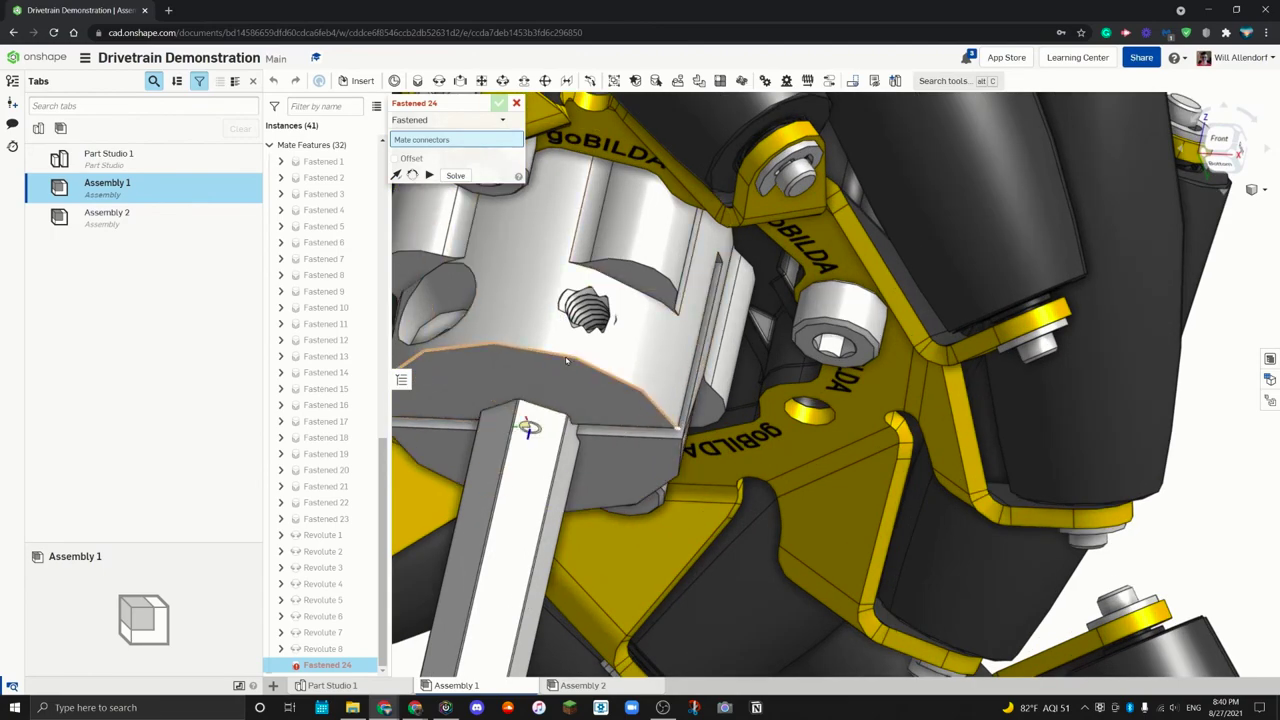
{"action": "left_click", "coordinate": [566, 362]}
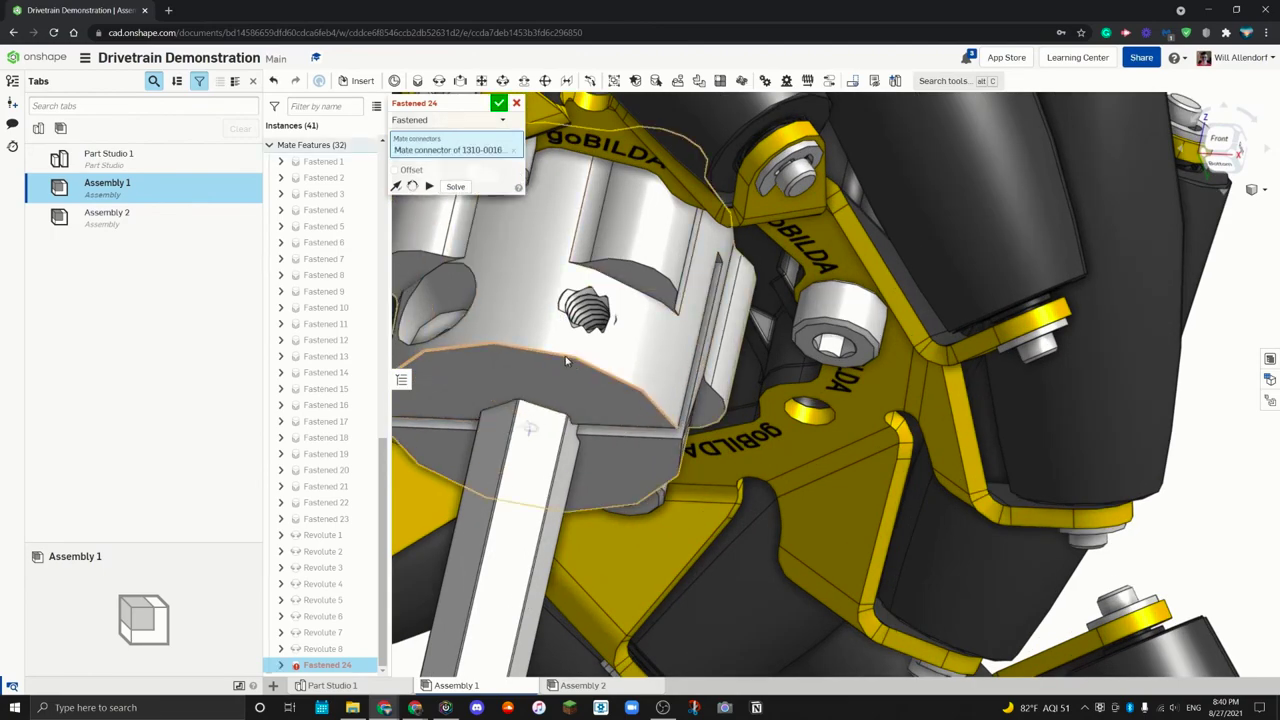
{"action": "scroll", "coordinate": [757, 337], "scroll_direction": "down", "scroll_amount": 10}
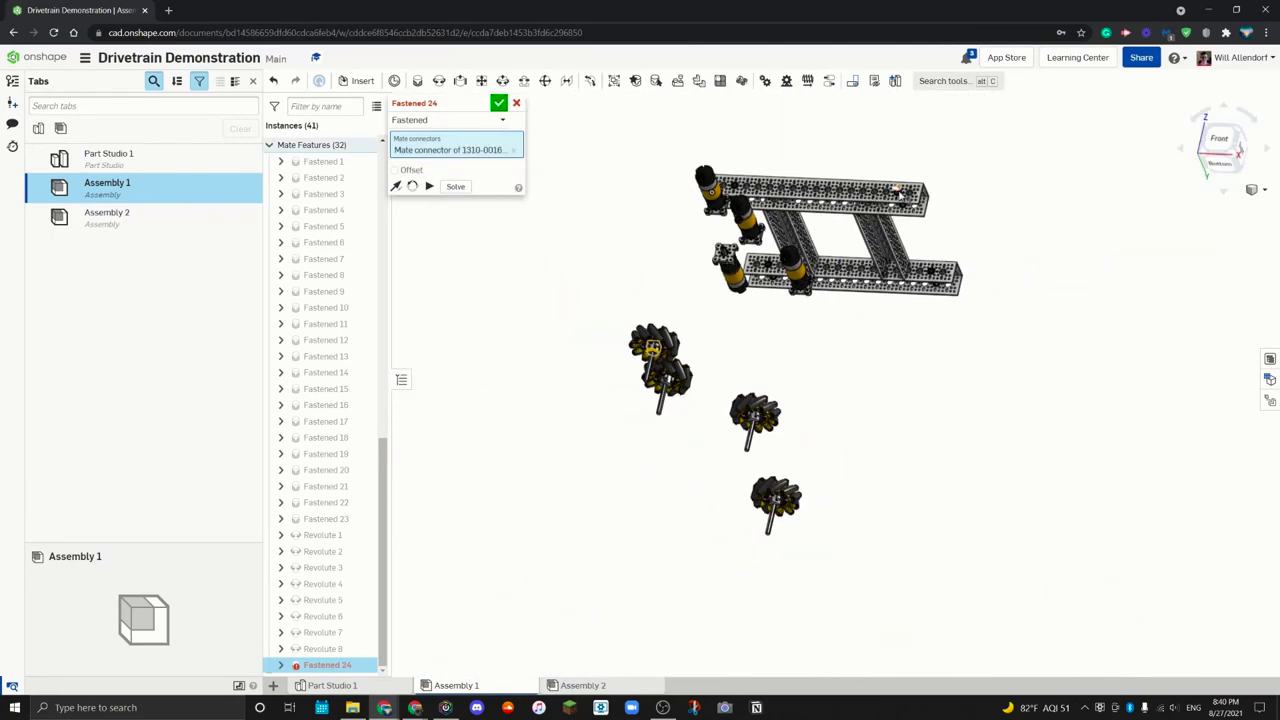
{"action": "scroll", "coordinate": [899, 195], "scroll_direction": "up", "scroll_amount": 10}
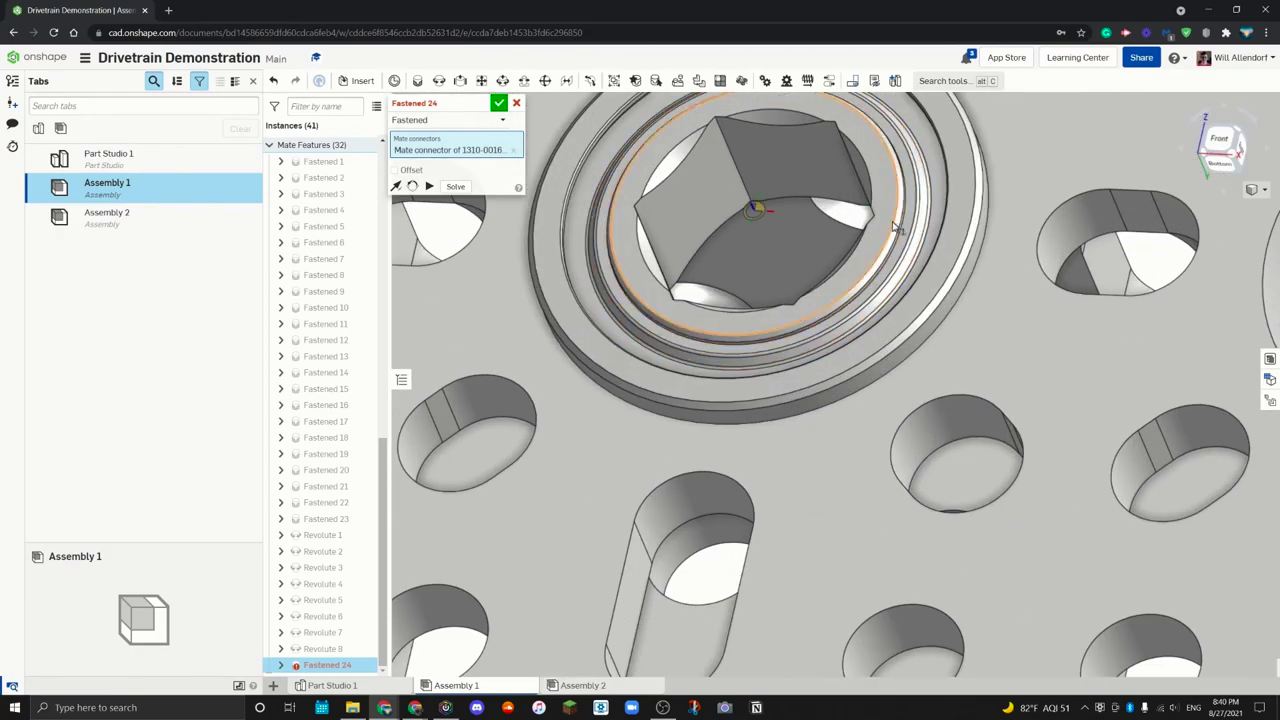
{"action": "left_click", "coordinate": [897, 228]}
{"action": "scroll", "coordinate": [900, 230], "scroll_direction": "down", "scroll_amount": 5}
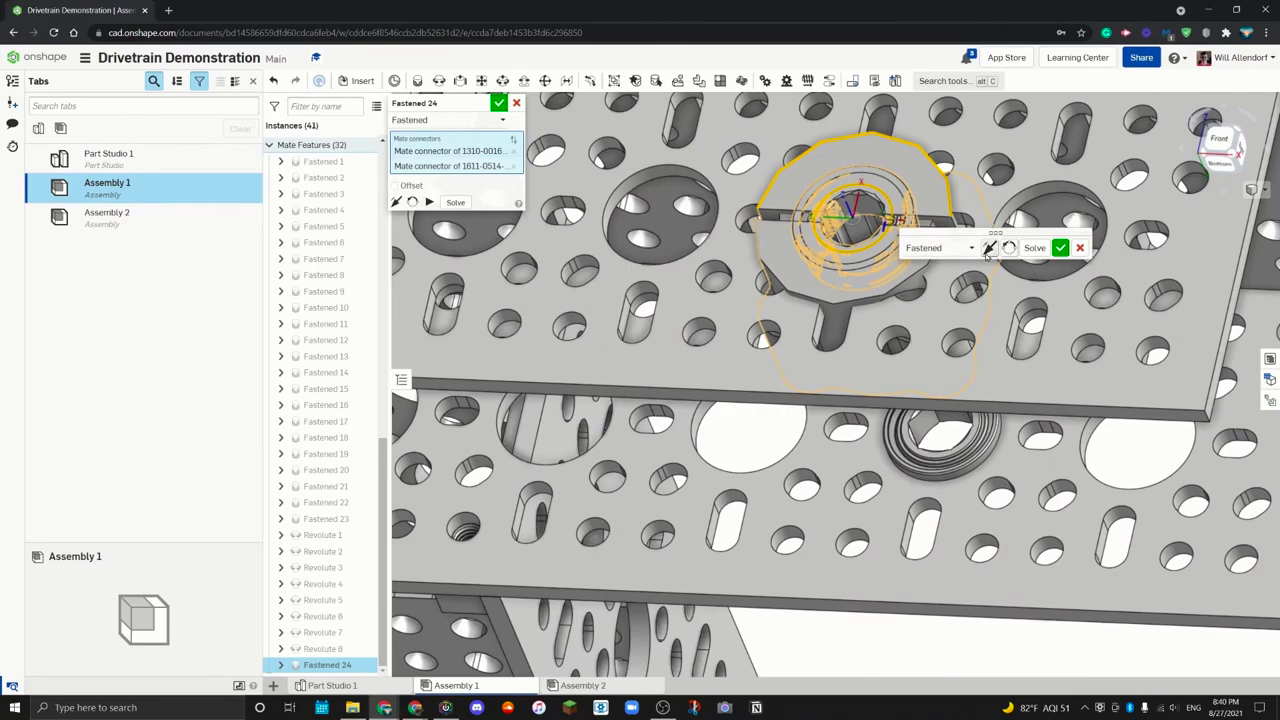
{"action": "right_click_drag", "start_coordinate": [930, 285], "coordinate": [928, 236]}
{"action": "right_click_drag", "start_coordinate": [1044, 295], "coordinate": [893, 278]}
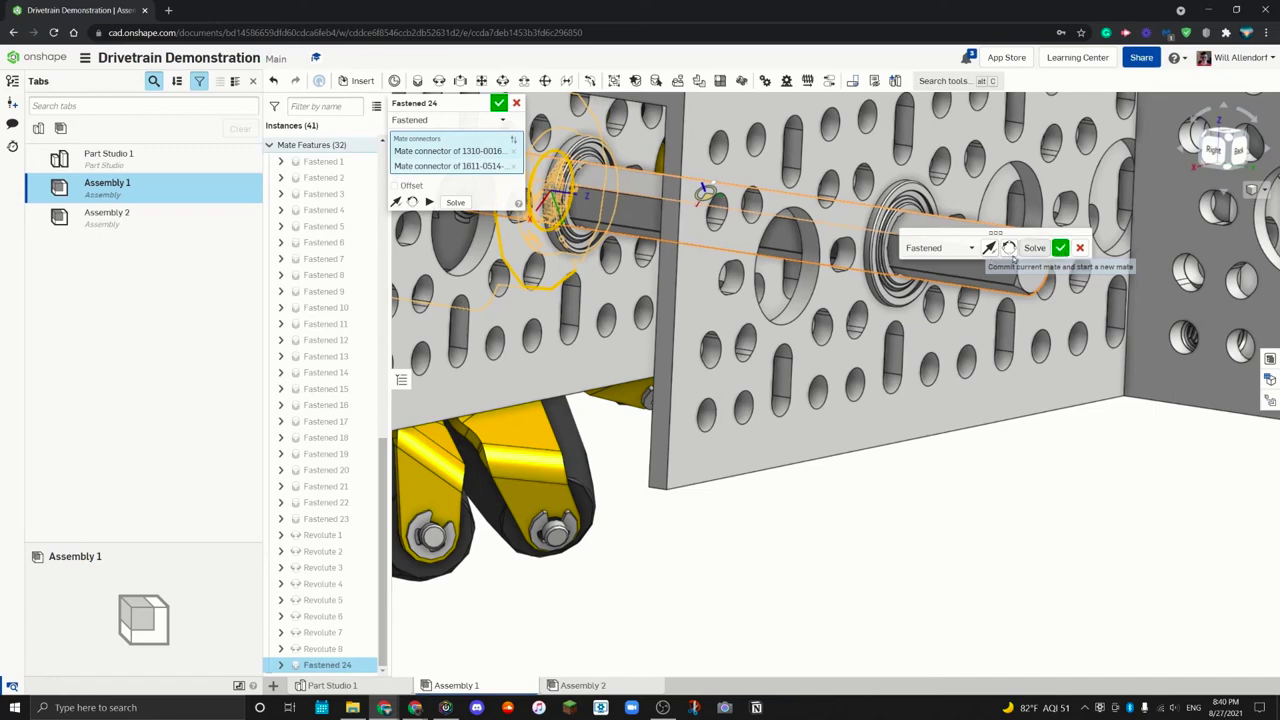
{"action": "scroll", "coordinate": [850, 272], "scroll_direction": "down", "scroll_amount": 5}
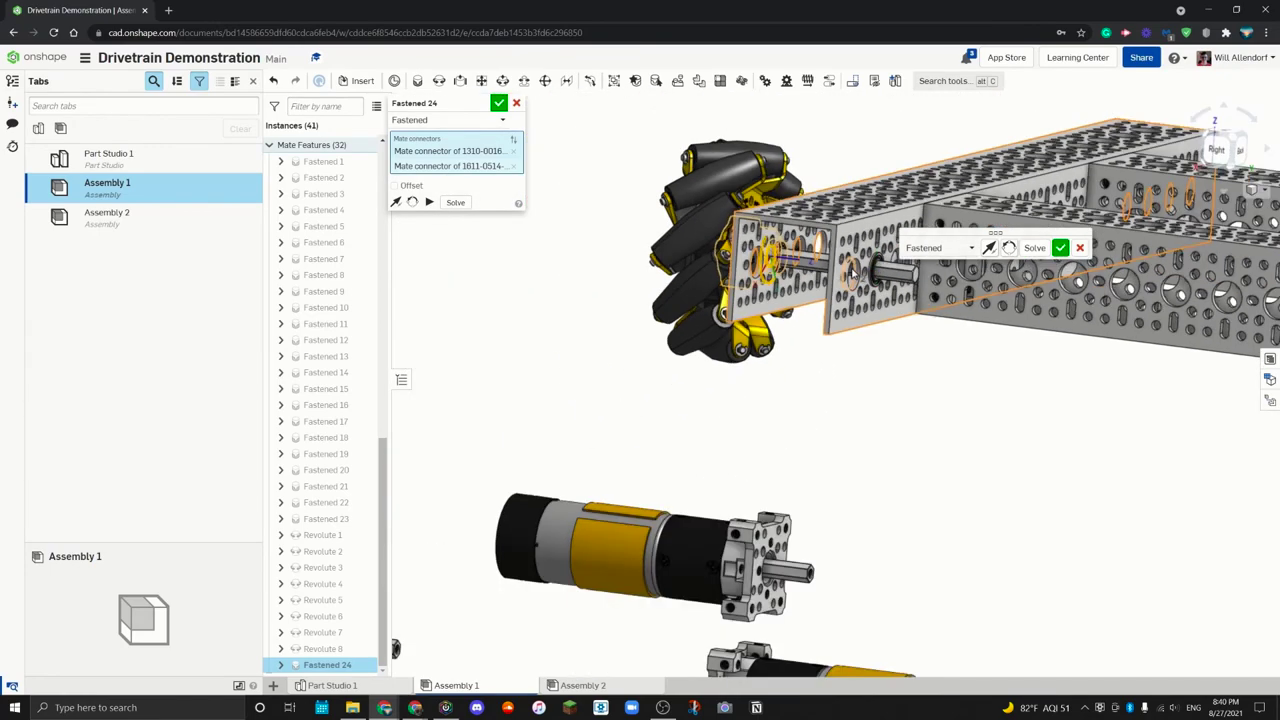
{"action": "right_click_drag", "start_coordinate": [850, 272], "coordinate": [790, 276]}
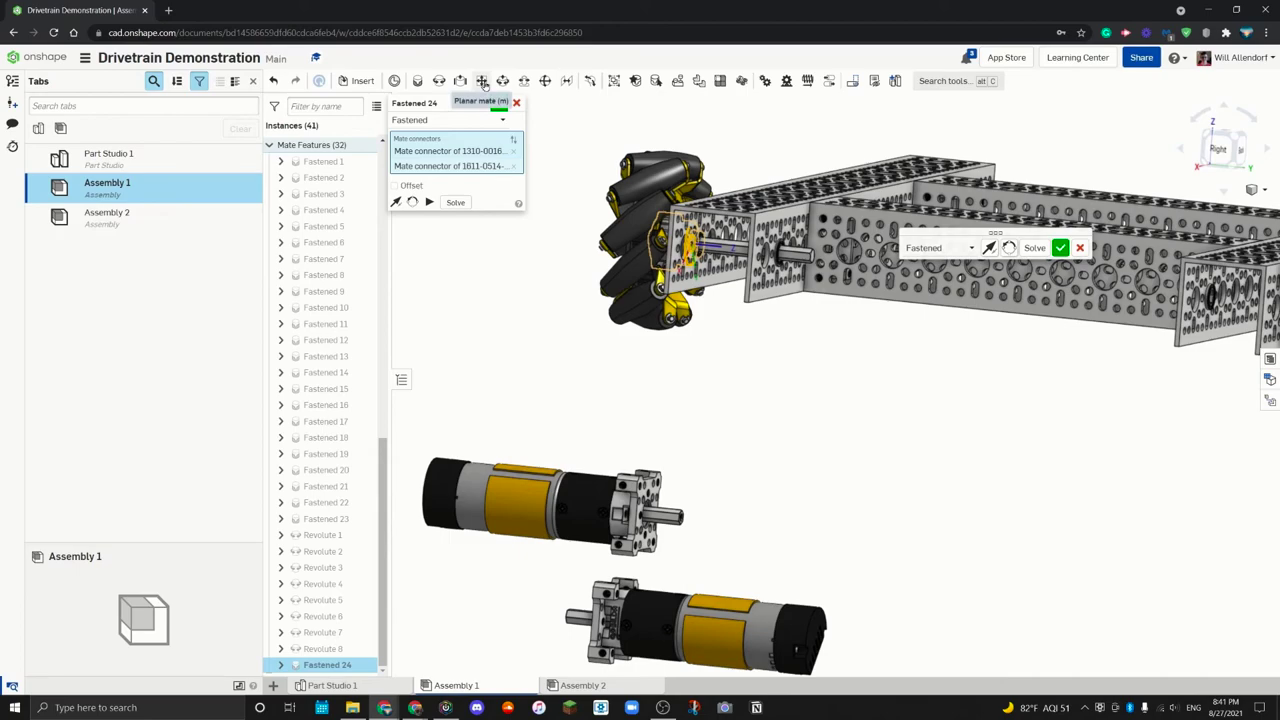
{"action": "scroll", "coordinate": [730, 250], "scroll_direction": "up", "scroll_amount": 8}
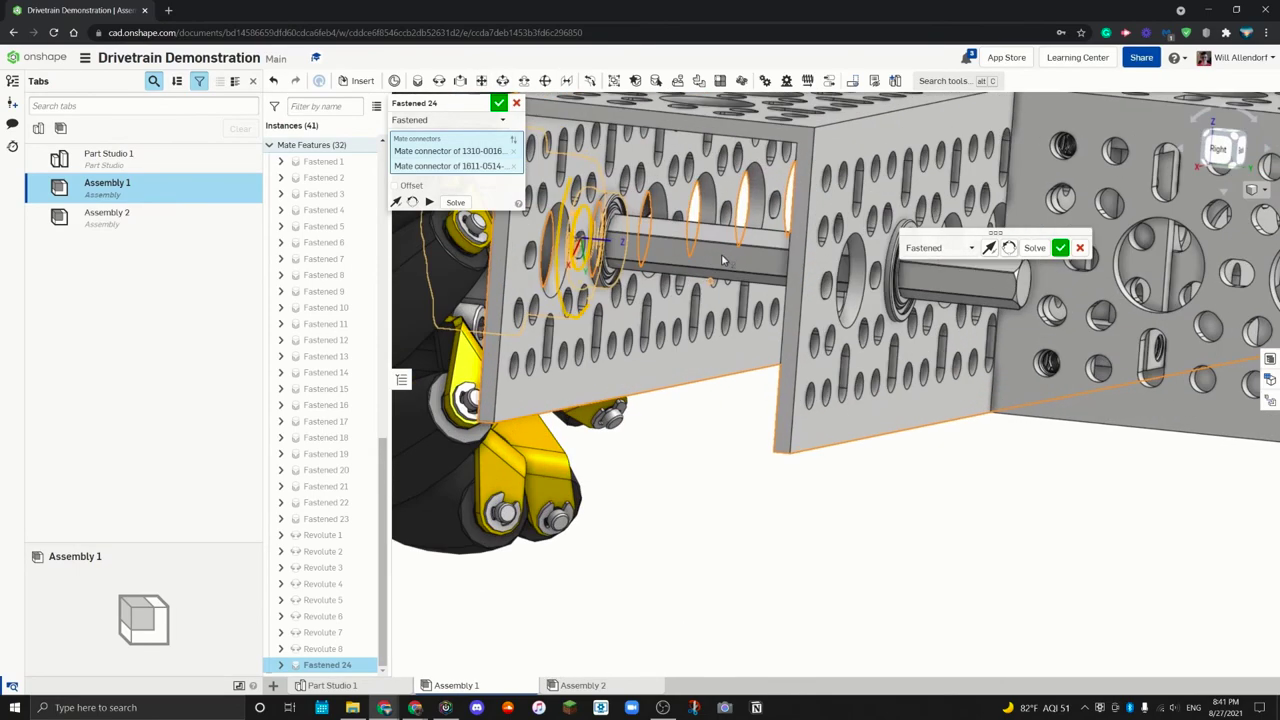
{"action": "scroll", "coordinate": [712, 258], "scroll_direction": "down", "scroll_amount": 10}
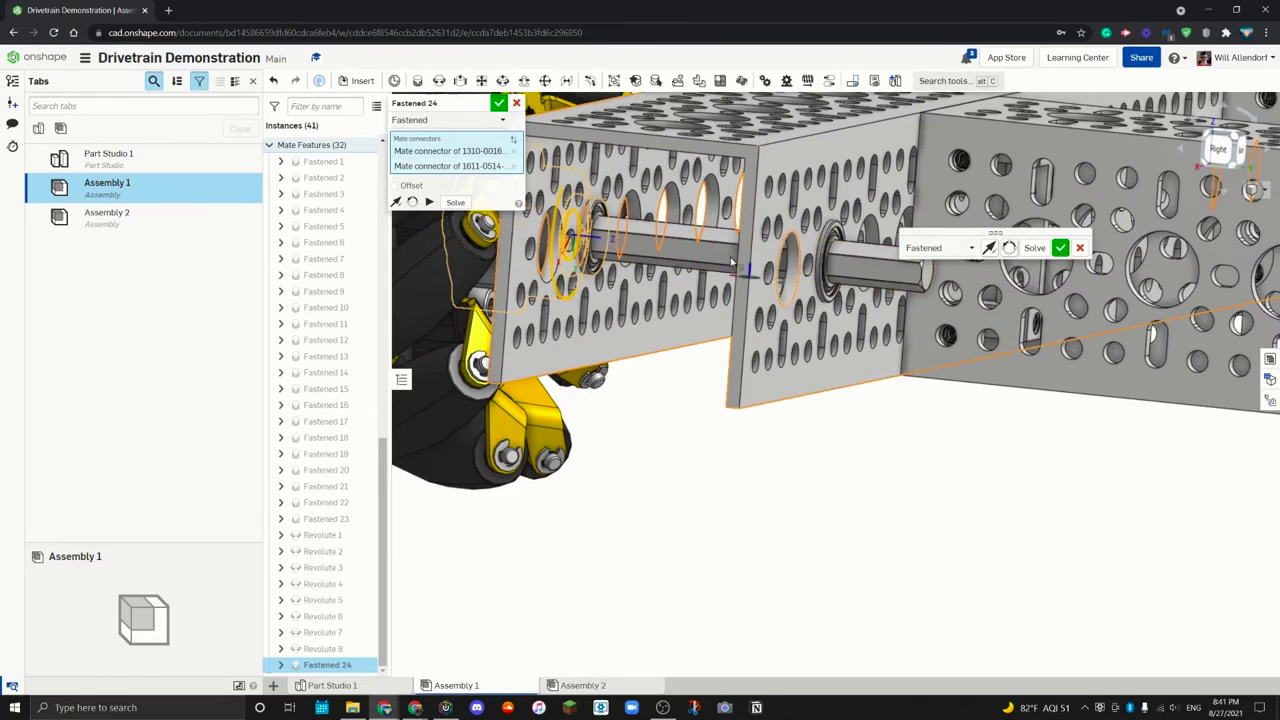
{"action": "right_click_drag", "start_coordinate": [700, 255], "coordinate": [510, 240]}
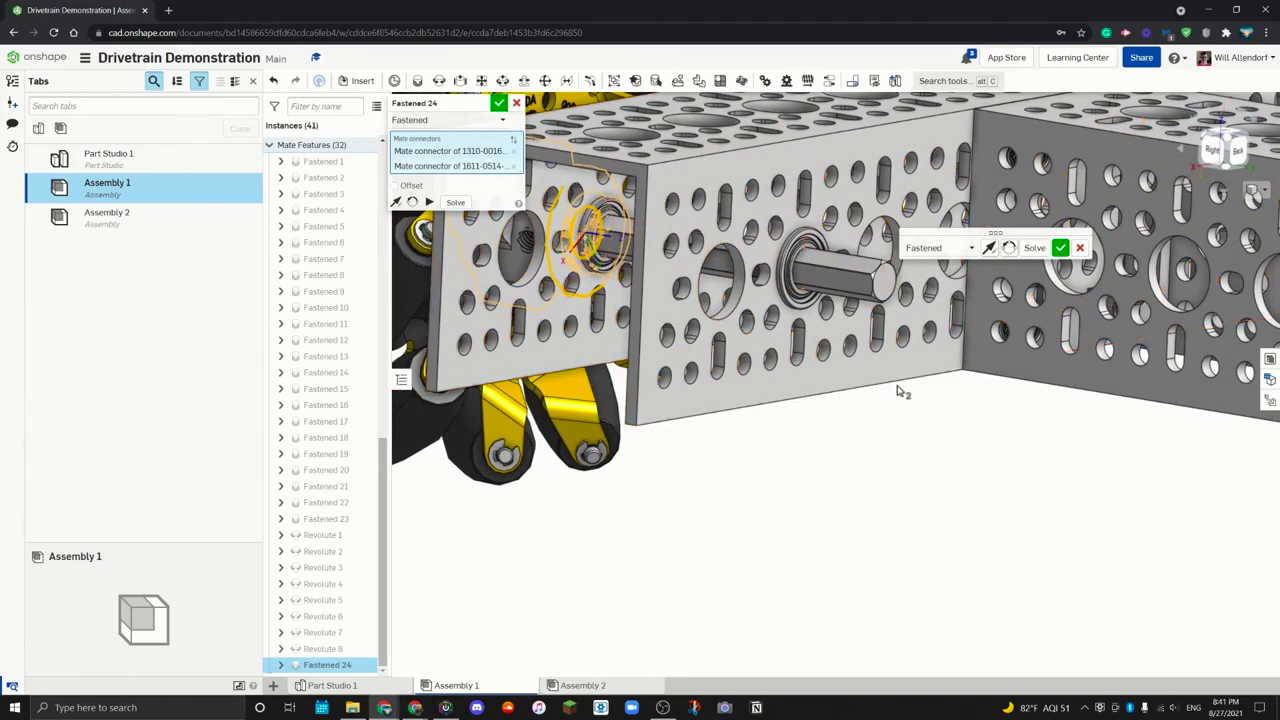
Step: Cancel the unfinished fastened mate and lift a mecanum wheel assembly above the frame
{"action": "key", "text": "Escape"}
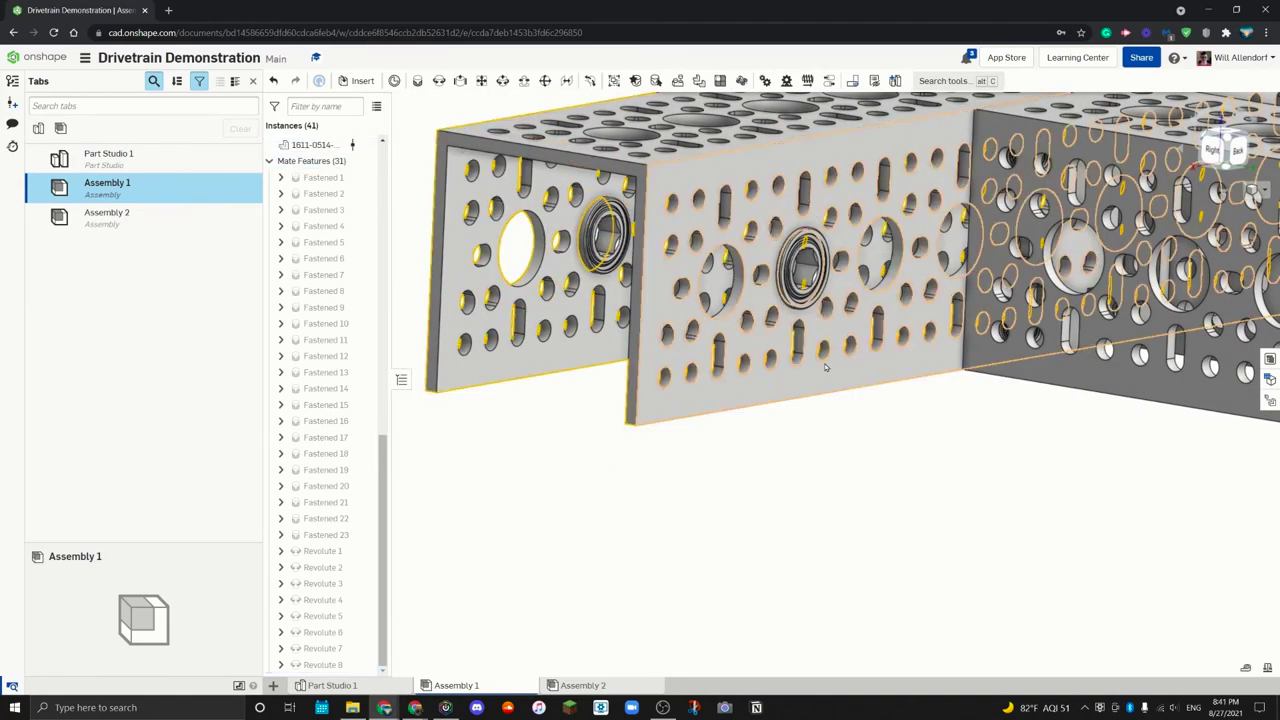
{"action": "key", "text": "f"}
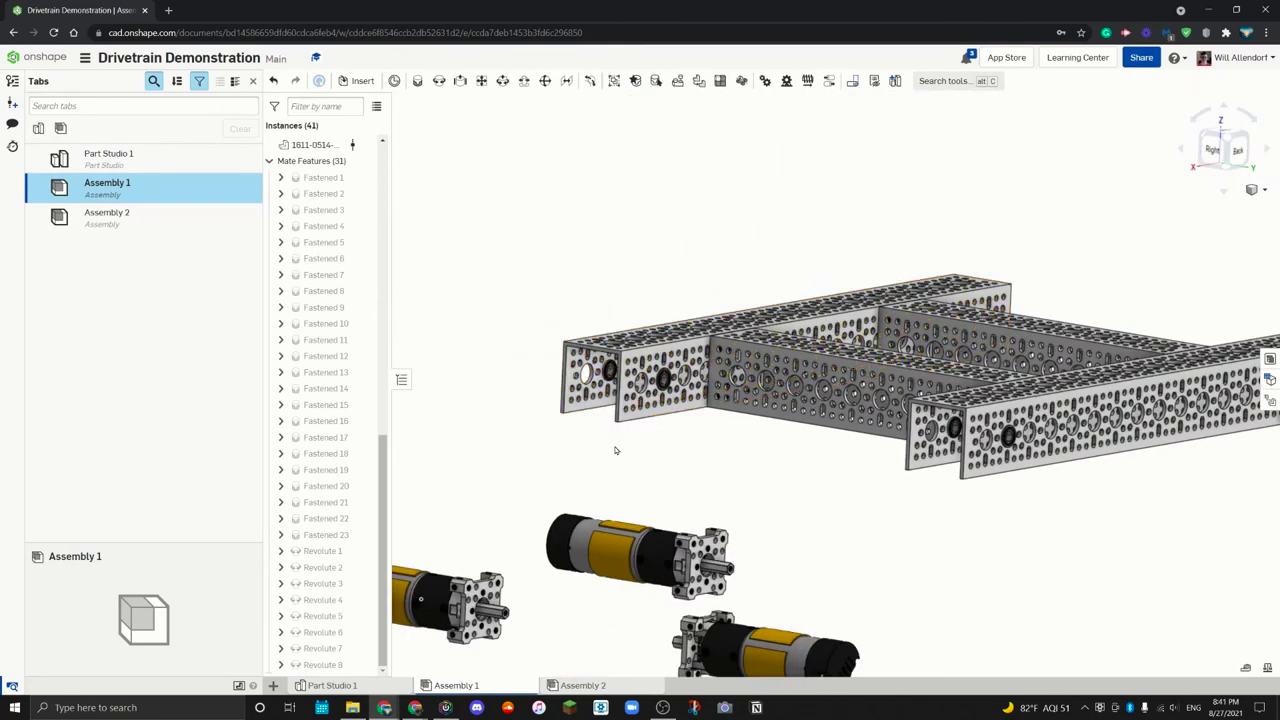
{"action": "right_click_drag", "start_coordinate": [634, 446], "coordinate": [648, 446]}
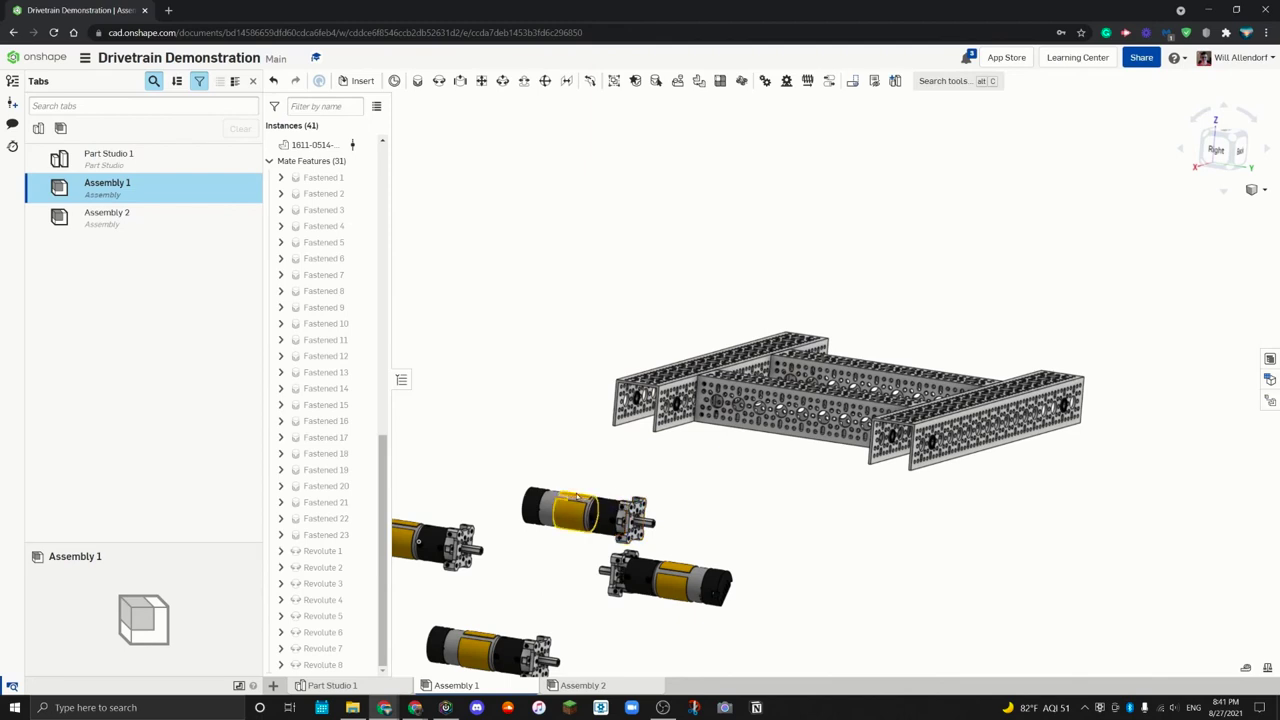
{"action": "scroll", "coordinate": [549, 461], "scroll_direction": "down", "scroll_amount": 2}
{"action": "scroll", "coordinate": [569, 547], "scroll_direction": "down", "scroll_amount": 2}
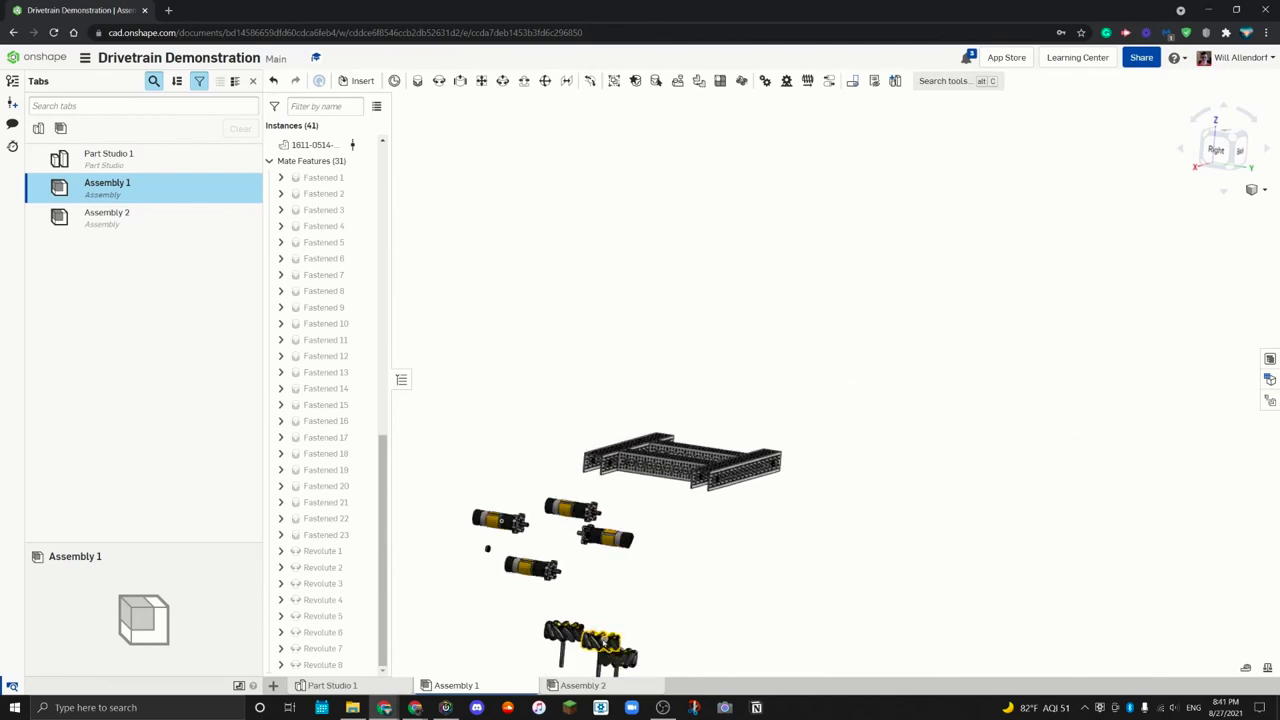
{"action": "left_click_drag", "start_coordinate": [770, 570], "coordinate": [766, 400]}
{"action": "right_click_drag", "start_coordinate": [766, 400], "coordinate": [752, 377]}
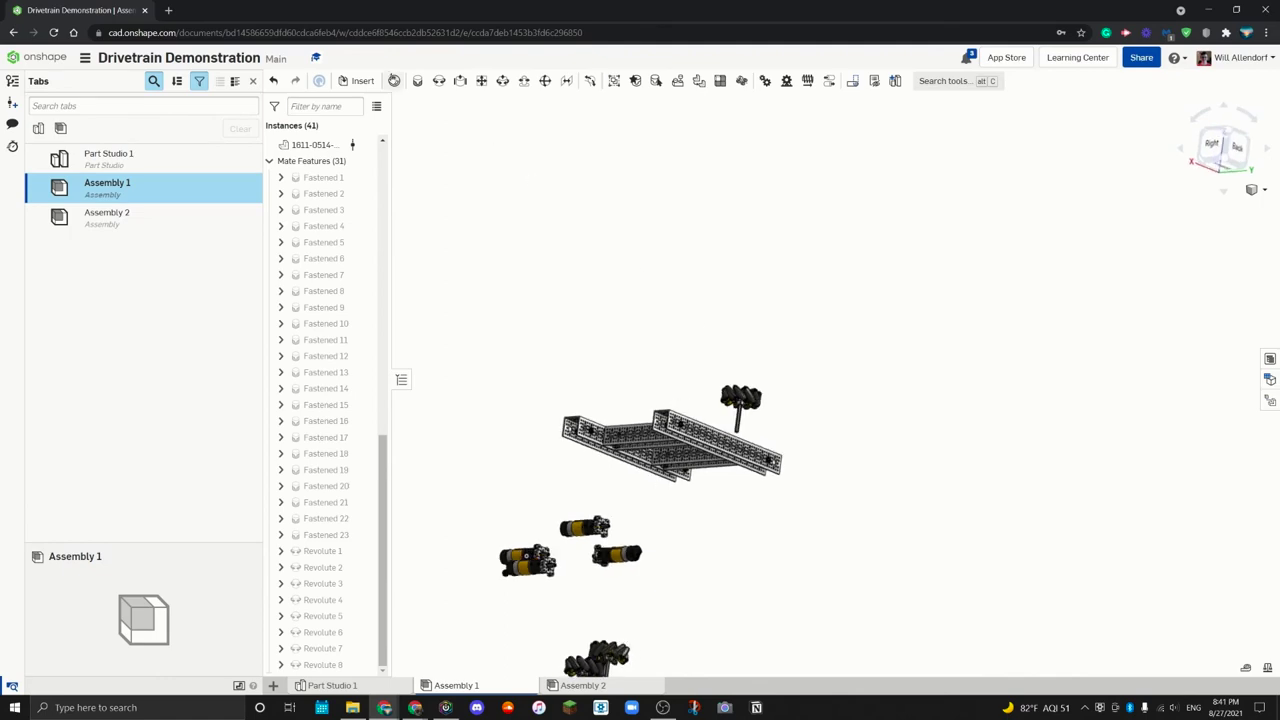
Step: Start a new Fastened mate and pick the wheel shaft's mate connector
{"action": "left_click", "coordinate": [418, 81]}
{"action": "scroll", "coordinate": [730, 400], "scroll_direction": "up", "scroll_amount": 10}
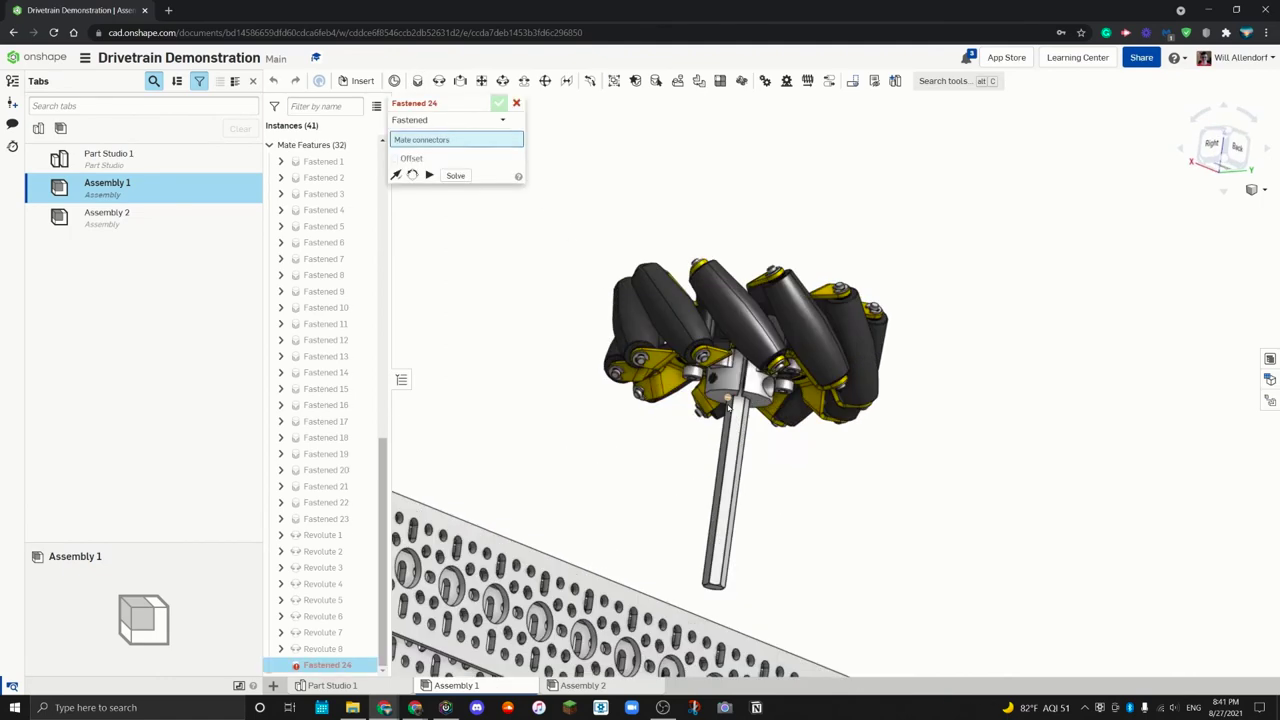
{"action": "scroll", "coordinate": [738, 410], "scroll_direction": "up", "scroll_amount": 3}
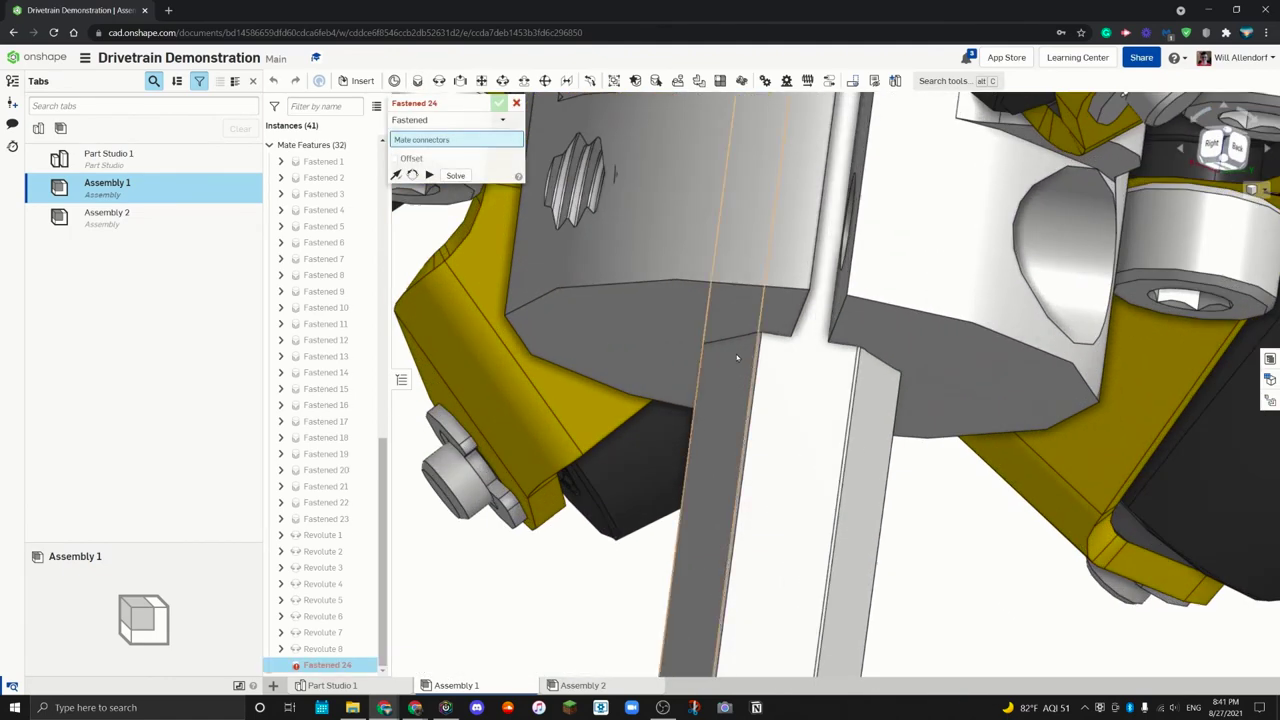
{"action": "left_click", "coordinate": [711, 287]}
{"action": "scroll", "coordinate": [660, 320], "scroll_direction": "down", "scroll_amount": 15}
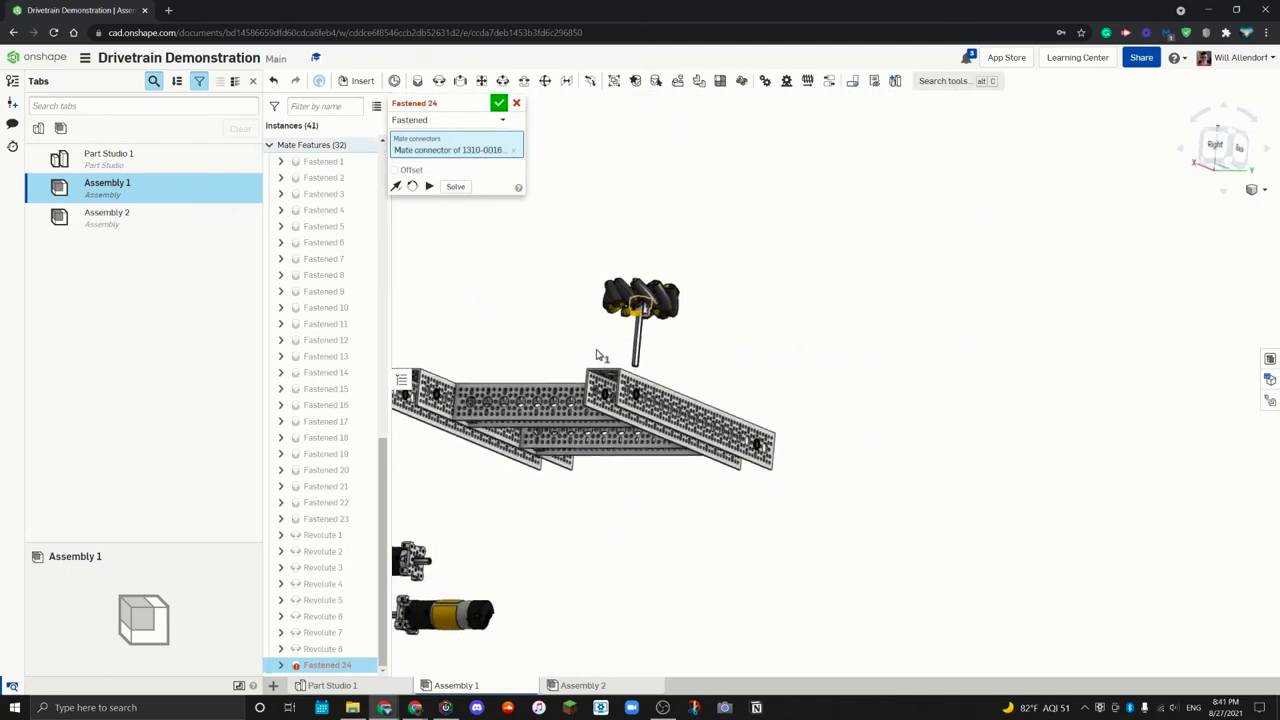
{"action": "right_click_drag", "start_coordinate": [601, 355], "coordinate": [609, 357]}
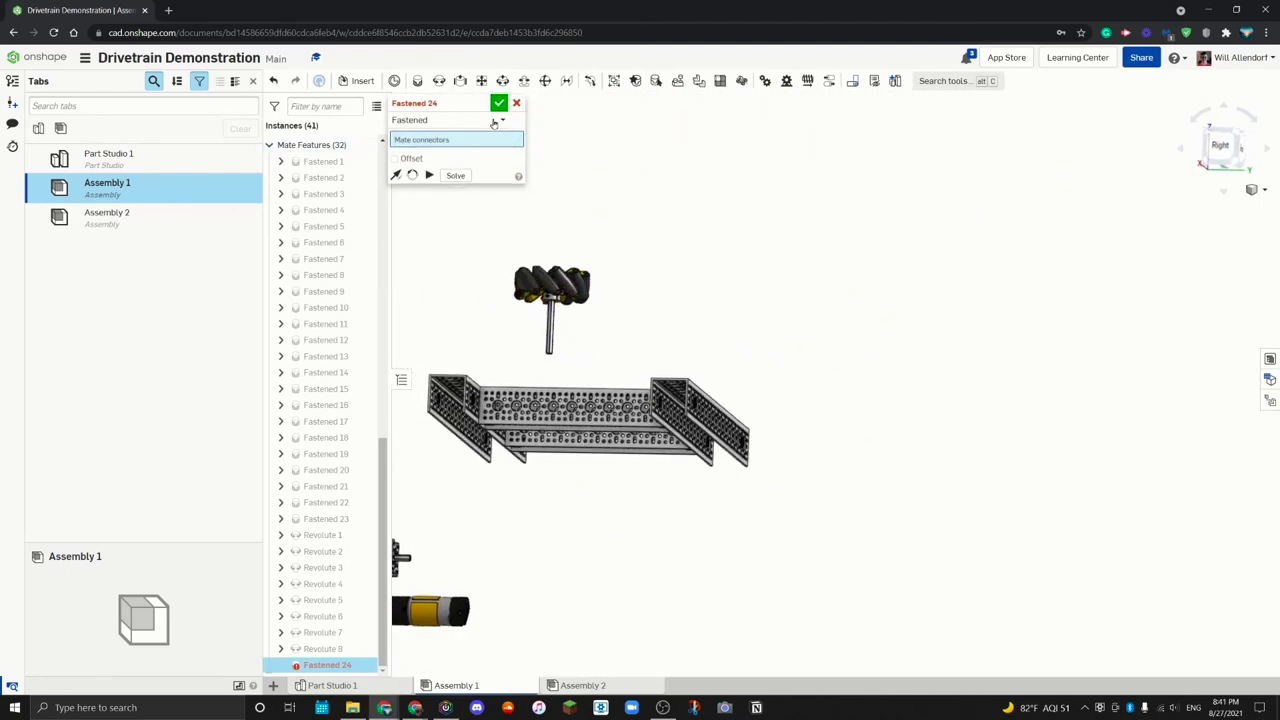
Step: Switch the mate type to Planar and pick the wheel shaft connector
{"action": "left_click", "coordinate": [445, 120]}
{"action": "left_click", "coordinate": [424, 196]}
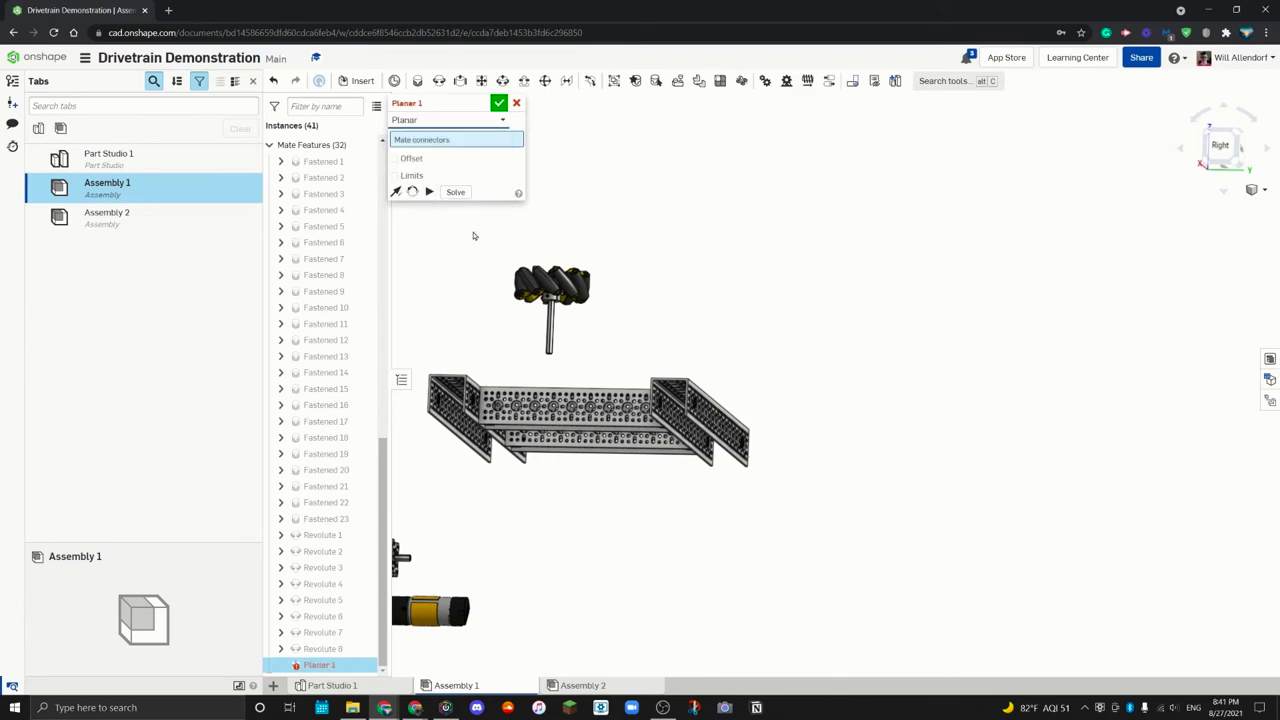
{"action": "scroll", "coordinate": [552, 332], "scroll_direction": "up", "scroll_amount": 10}
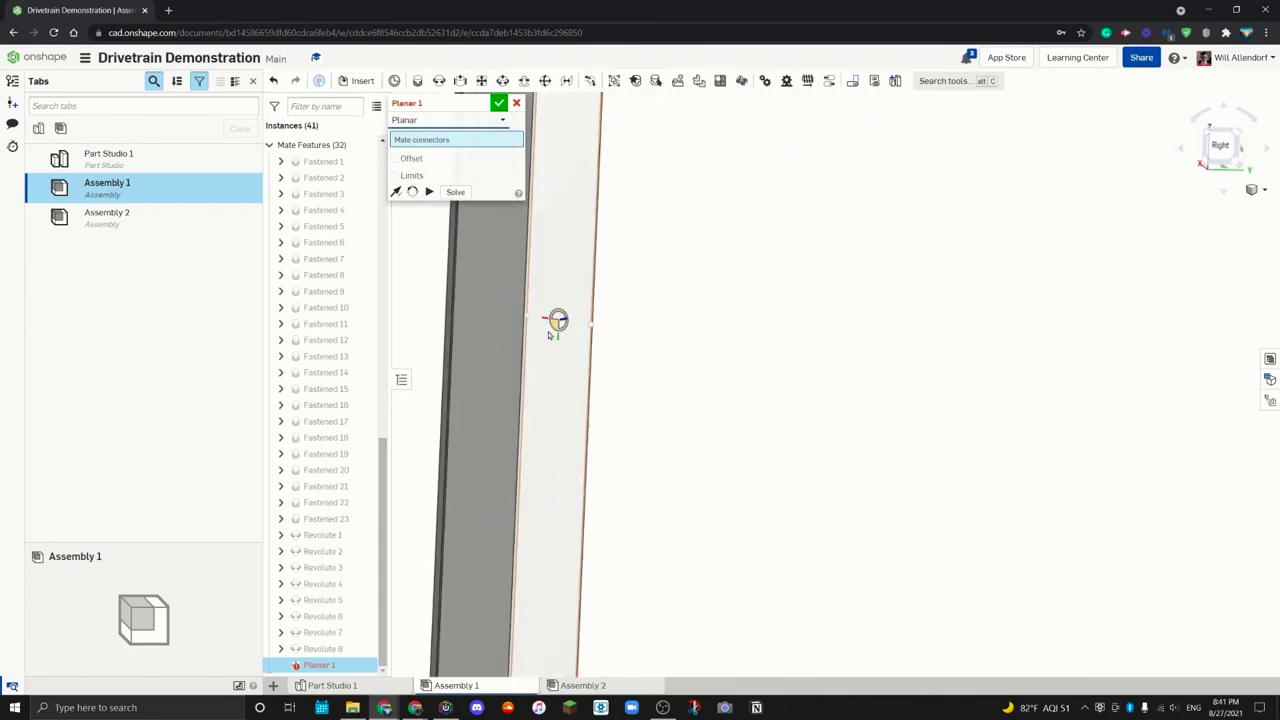
{"action": "left_click", "coordinate": [549, 334]}
{"action": "scroll", "coordinate": [551, 337], "scroll_direction": "down", "scroll_amount": 10}
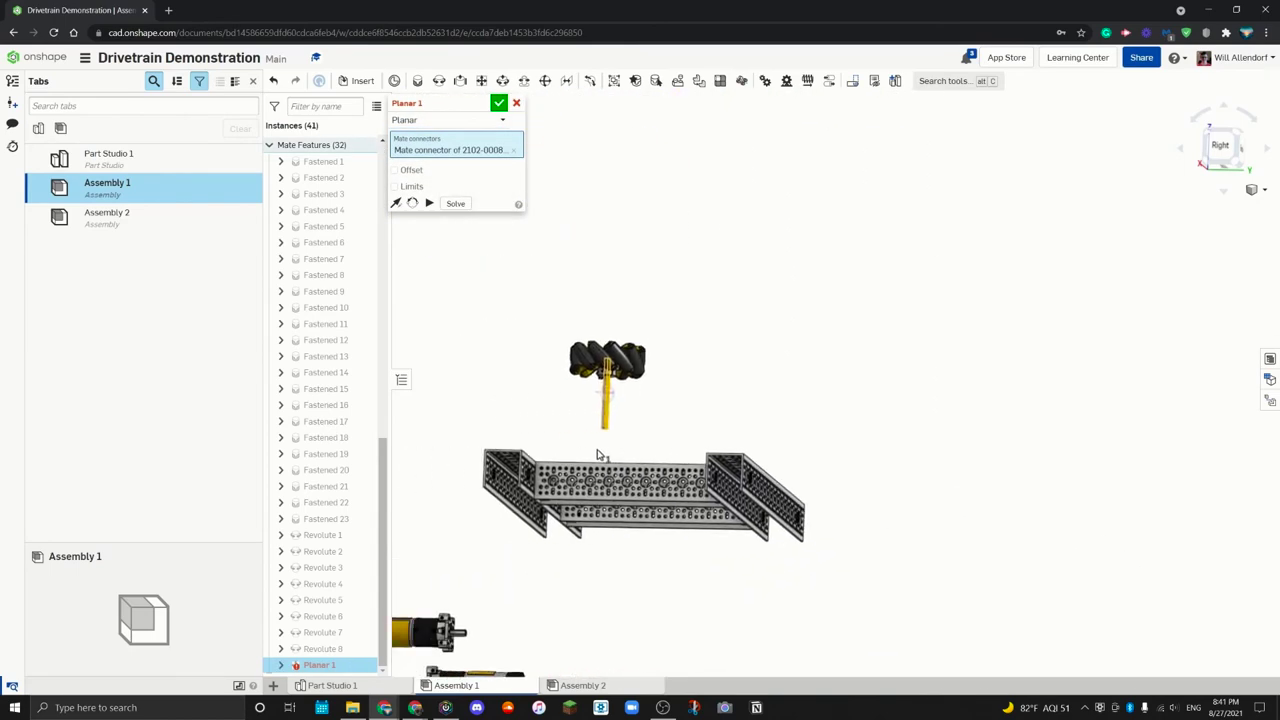
Step: Pick the frame bearing connector, flip the axis, and confirm Planar 1
{"action": "right_click_drag", "start_coordinate": [612, 455], "coordinate": [811, 230]}
{"action": "scroll", "coordinate": [786, 497], "scroll_direction": "up", "scroll_amount": 8}
{"action": "scroll", "coordinate": [786, 497], "scroll_direction": "up", "scroll_amount": 3}
{"action": "left_click", "coordinate": [765, 120]}
{"action": "scroll", "coordinate": [765, 120], "scroll_direction": "down", "scroll_amount": 6}
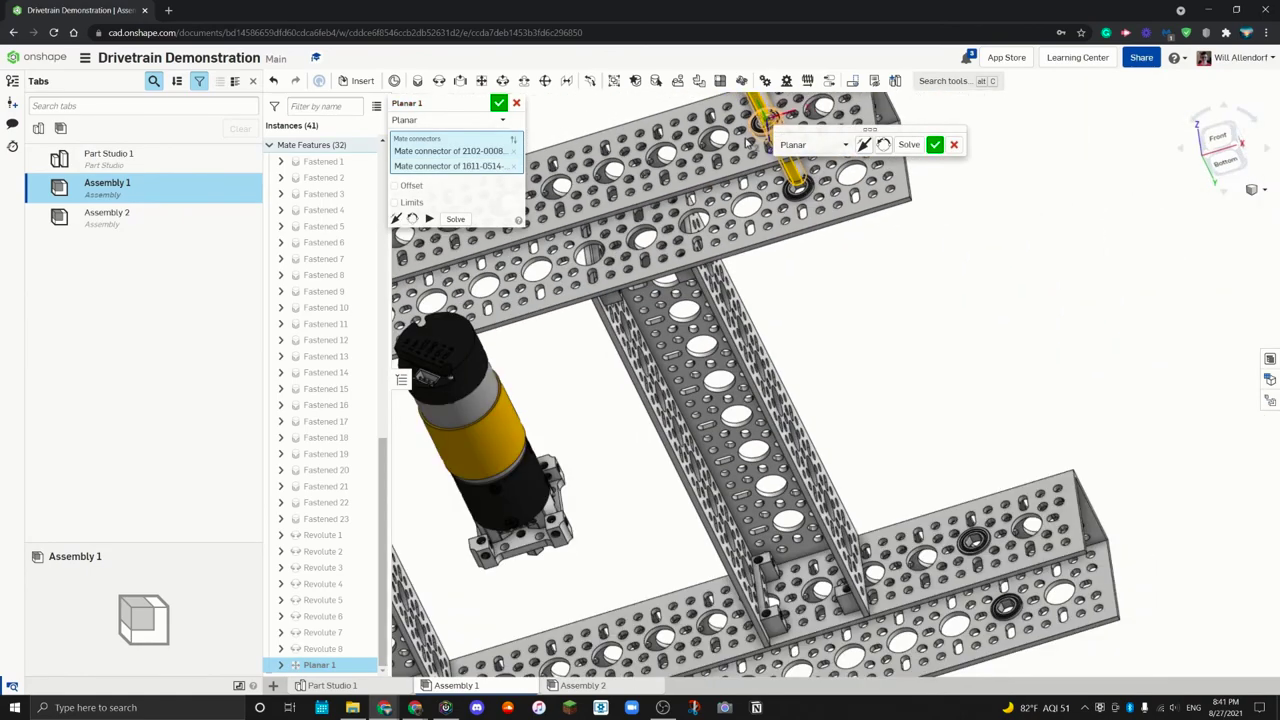
{"action": "right_click_drag", "start_coordinate": [730, 200], "coordinate": [763, 224]}
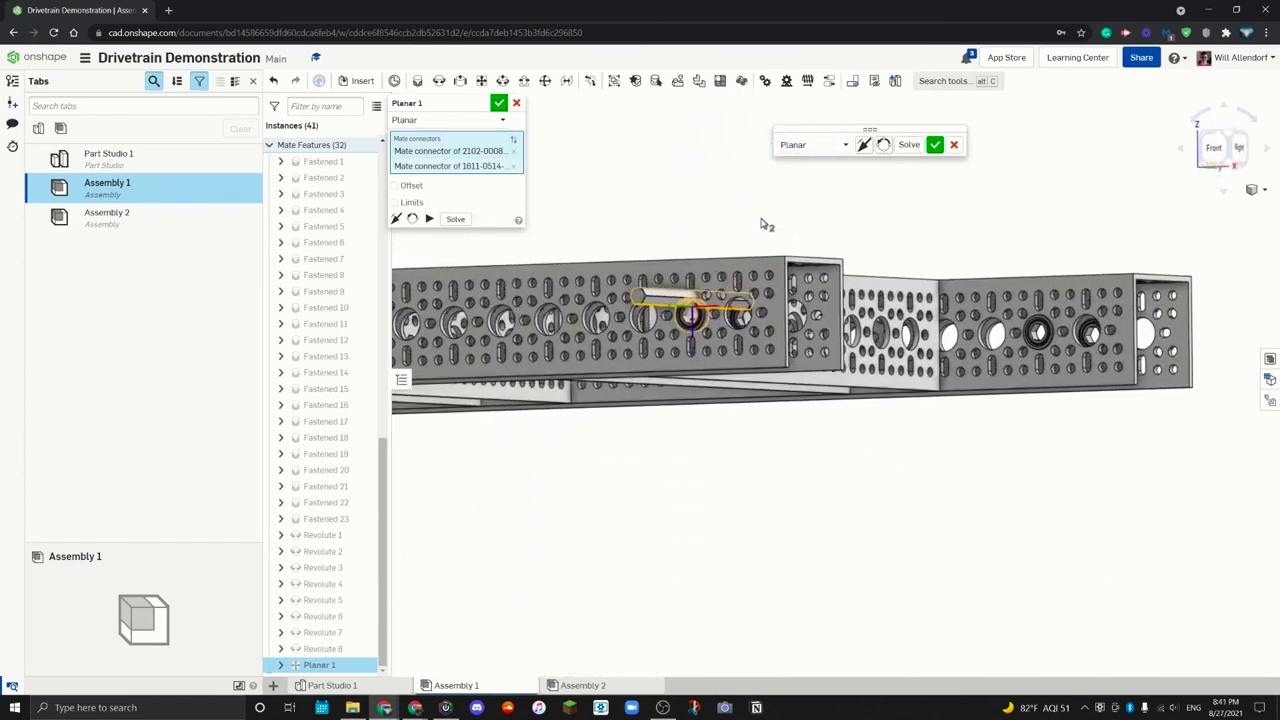
{"action": "left_click", "coordinate": [865, 146]}
{"action": "right_click_drag", "start_coordinate": [733, 265], "coordinate": [883, 194]}
{"action": "left_click", "coordinate": [935, 145]}
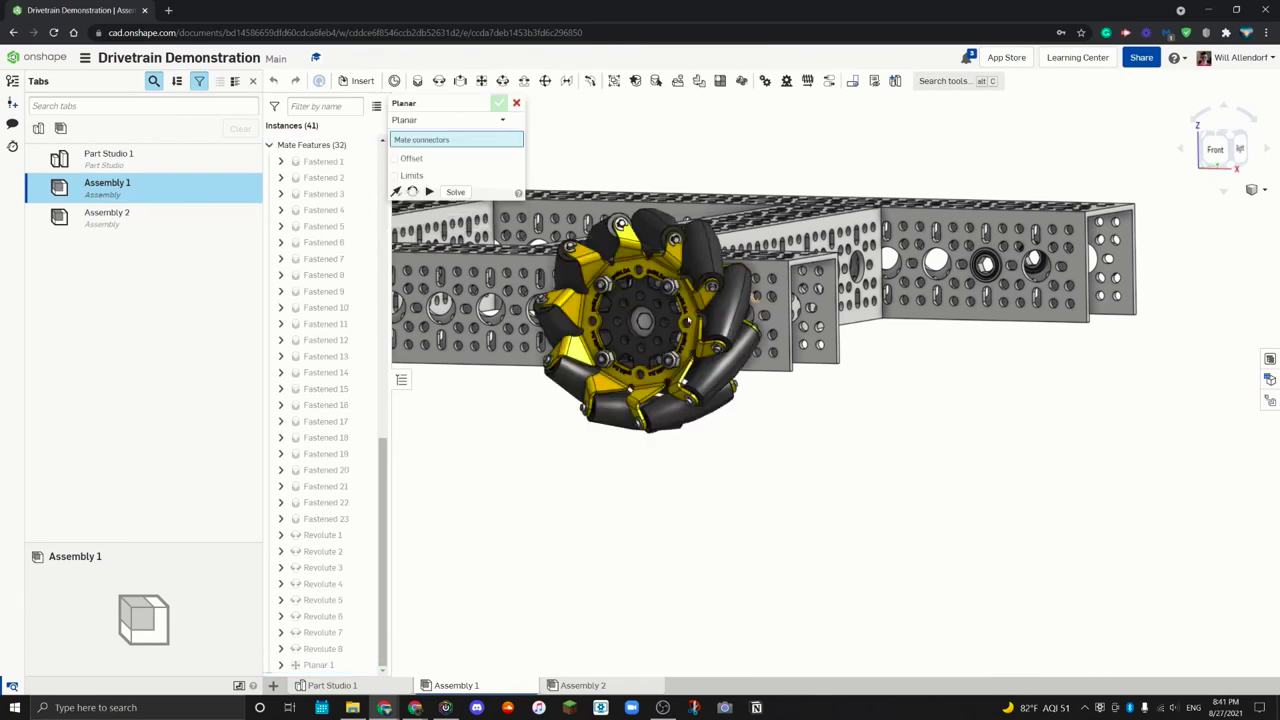
Step: Dismiss the empty Planar 2 mate and drag the mecanum wheel away from the frame
{"action": "left_click", "coordinate": [518, 103]}
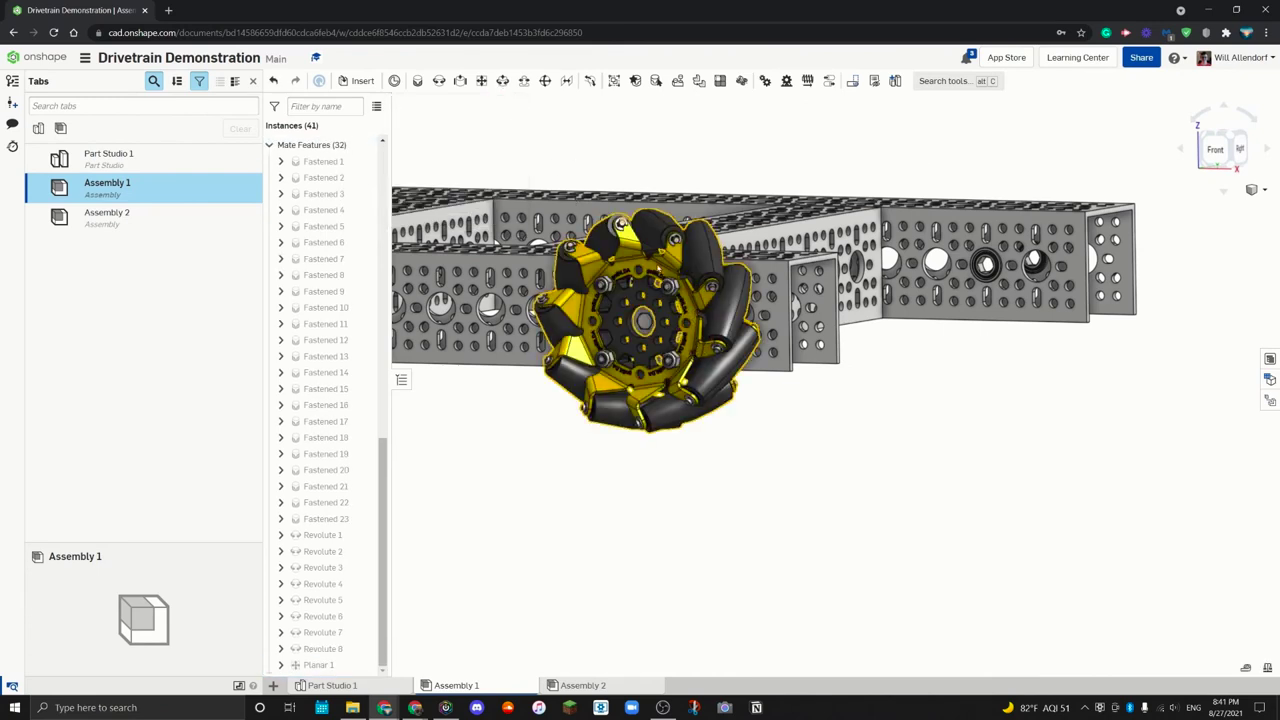
{"action": "left_click_drag", "start_coordinate": [654, 311], "coordinate": [569, 461]}
{"action": "right_click_drag", "start_coordinate": [569, 461], "coordinate": [614, 404]}
{"action": "middle_click_drag", "start_coordinate": [614, 404], "coordinate": [921, 202]}
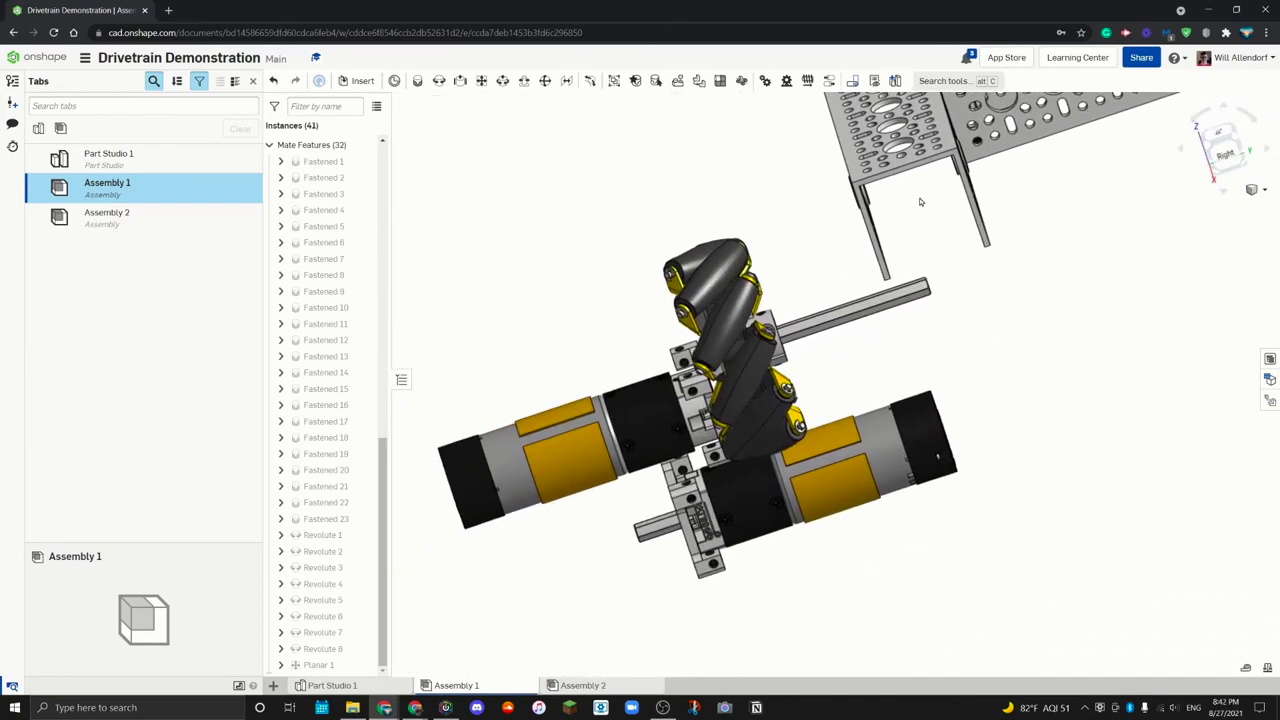
Step: Start a Fastened mate and pick the wheel hub's mate connector
{"action": "left_click", "coordinate": [440, 80]}
{"action": "left_click", "coordinate": [417, 80]}
{"action": "right_click_drag", "start_coordinate": [727, 320], "coordinate": [712, 347]}
{"action": "scroll", "coordinate": [580, 390], "scroll_direction": "up", "scroll_amount": 5}
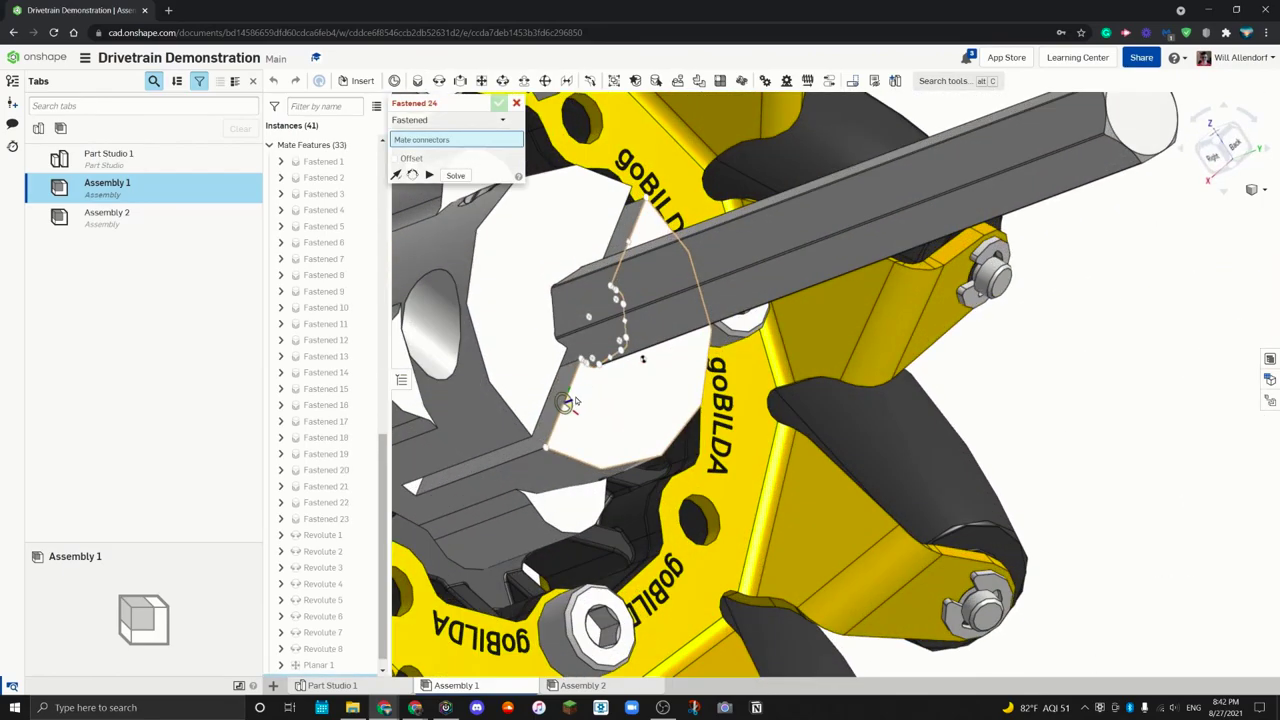
{"action": "scroll", "coordinate": [487, 381], "scroll_direction": "up", "scroll_amount": 1}
{"action": "left_click", "coordinate": [487, 381]}
Step: Pick the frame channel hole connector and confirm, fastening the wheel to the channel
{"action": "scroll", "coordinate": [487, 381], "scroll_direction": "down", "scroll_amount": 5}
{"action": "right_click_drag", "start_coordinate": [487, 381], "coordinate": [614, 230]}
{"action": "scroll", "coordinate": [637, 236], "scroll_direction": "up", "scroll_amount": 10}
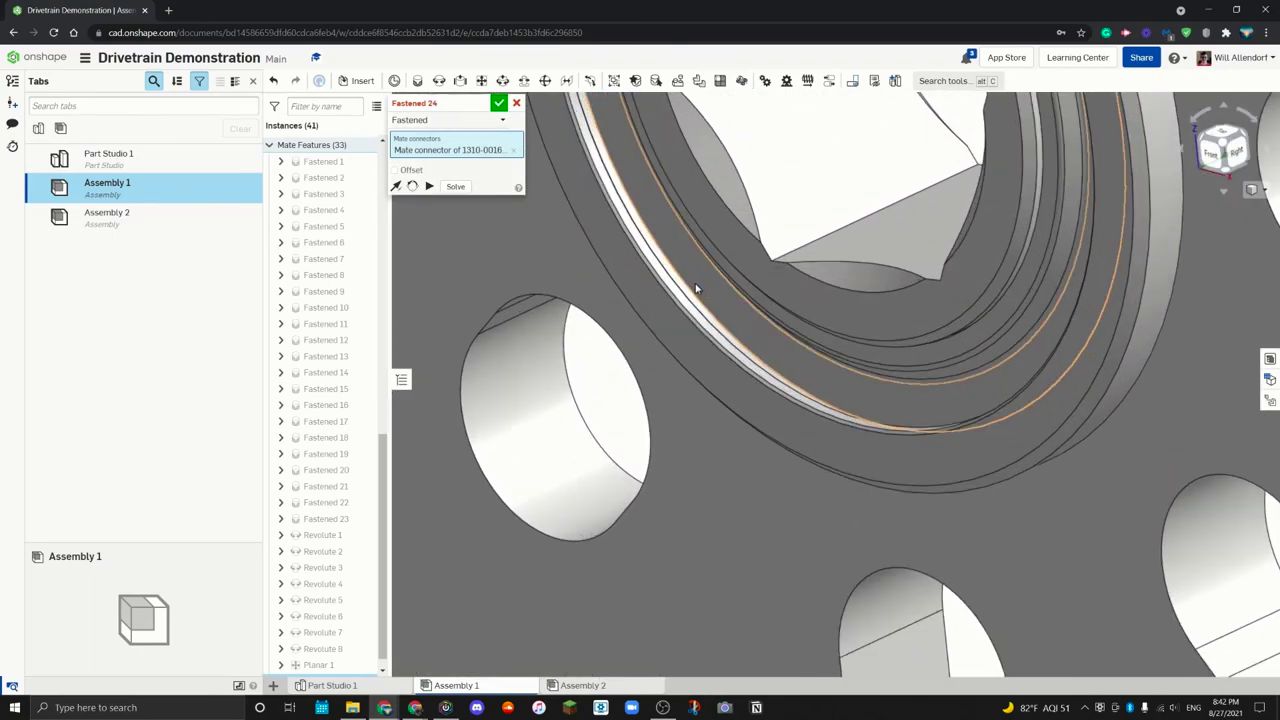
{"action": "right_click_drag", "start_coordinate": [695, 283], "coordinate": [752, 218]}
{"action": "left_click", "coordinate": [758, 212]}
{"action": "scroll", "coordinate": [758, 212], "scroll_direction": "down", "scroll_amount": 8}
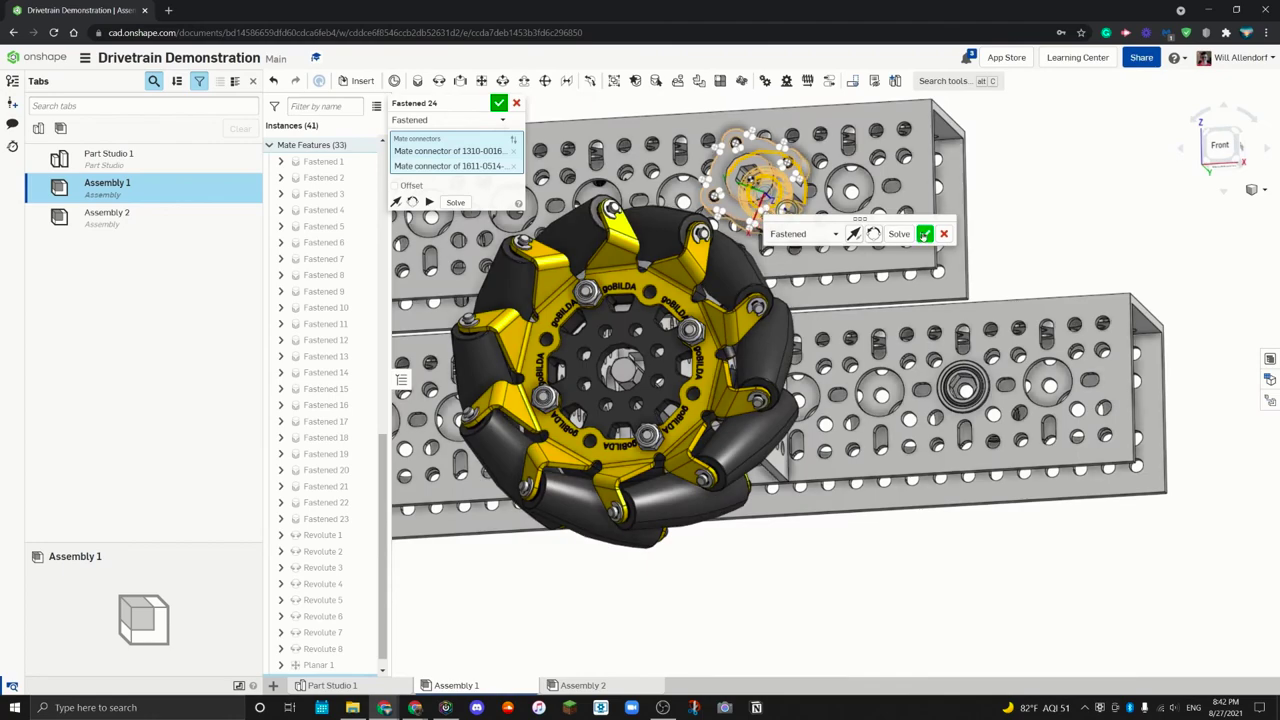
{"action": "left_click", "coordinate": [924, 234]}
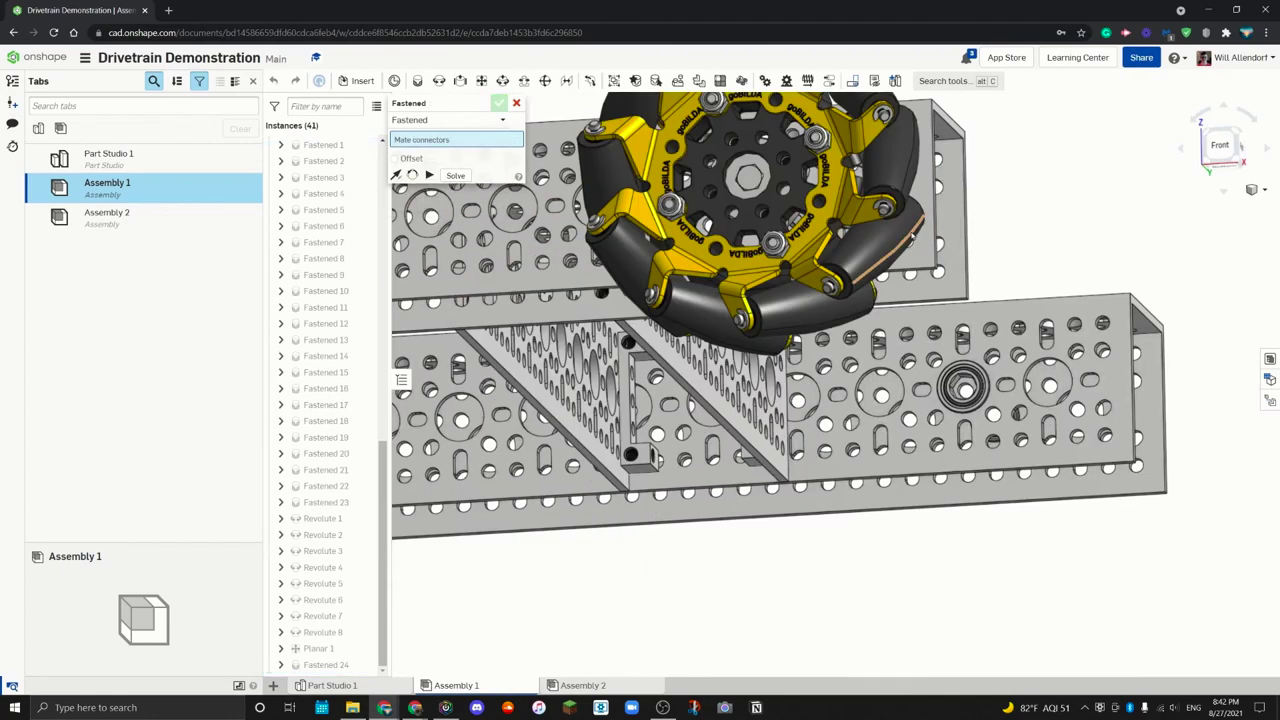
{"action": "key", "text": "Escape"}
Step: Orbit the view to inspect the channel and the loose motors and wheels
{"action": "scroll", "coordinate": [761, 251], "scroll_direction": "down", "scroll_amount": 6}
{"action": "key", "text": "shift+Left"}
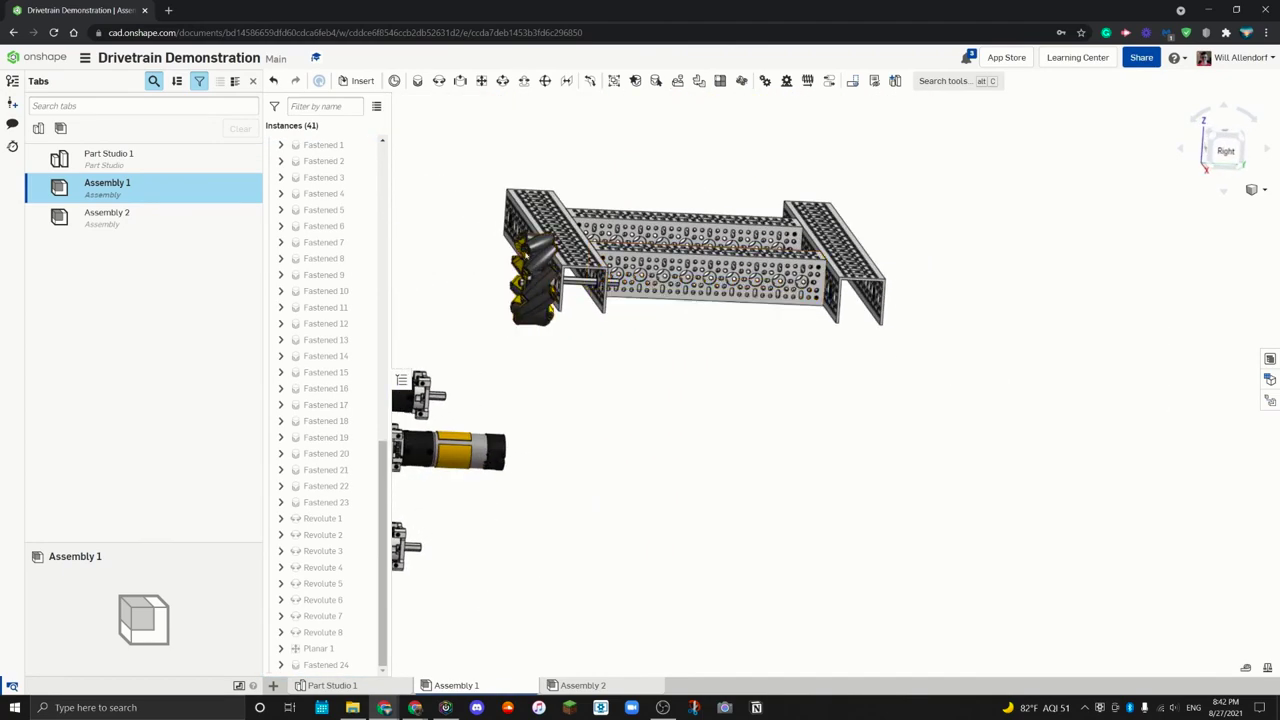
{"action": "scroll", "coordinate": [546, 288], "scroll_direction": "up", "scroll_amount": 10}
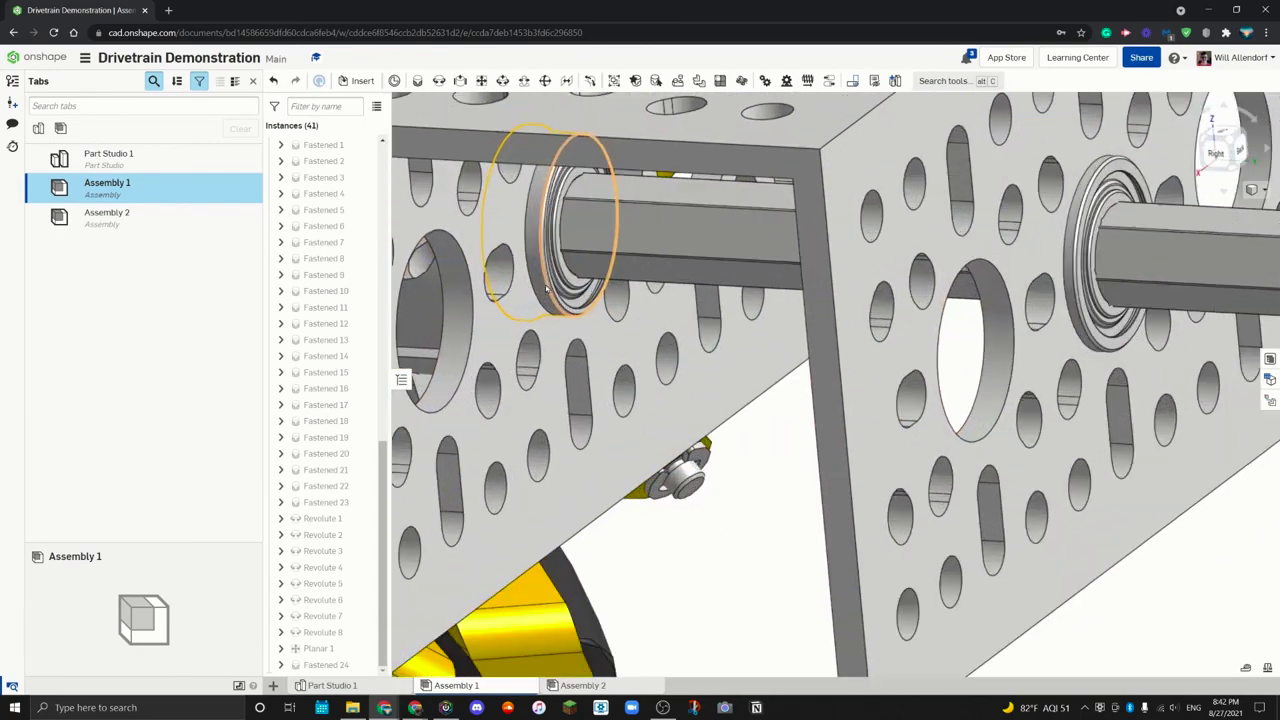
{"action": "right_click_drag", "start_coordinate": [546, 288], "coordinate": [565, 229]}
{"action": "scroll", "coordinate": [565, 229], "scroll_direction": "down", "scroll_amount": 10}
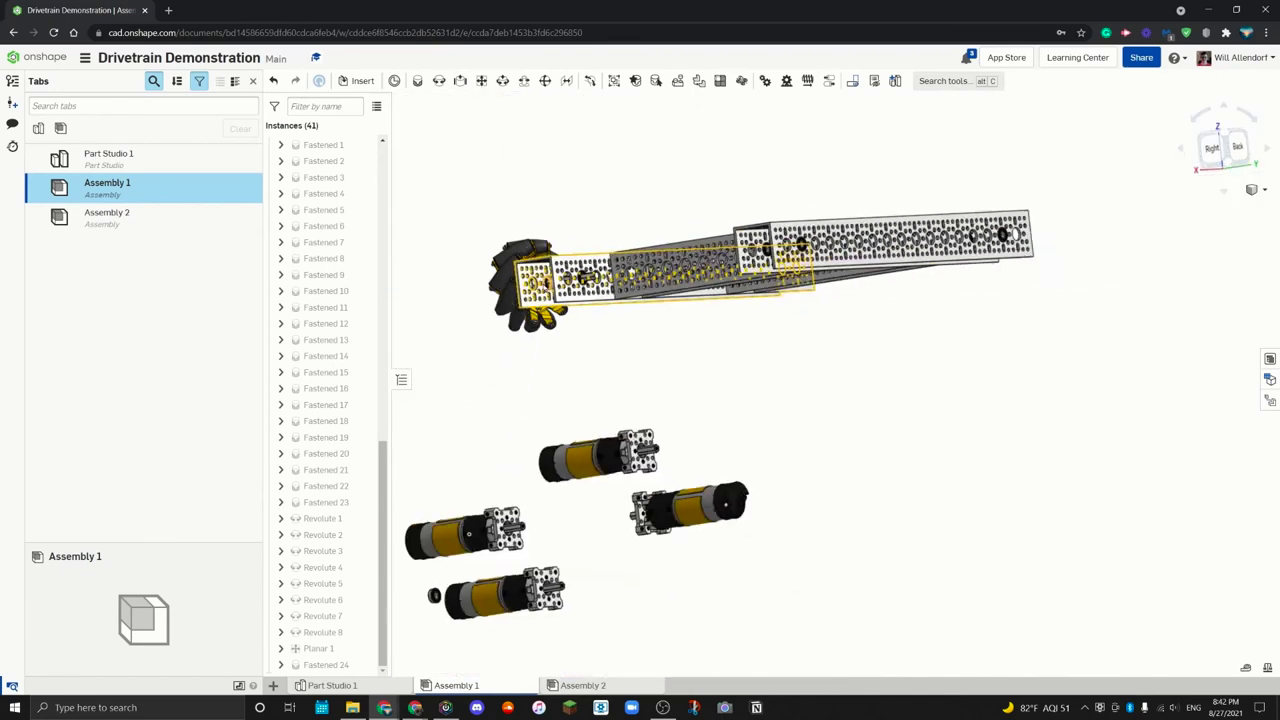
{"action": "right_click_drag", "start_coordinate": [549, 360], "coordinate": [703, 317]}
{"action": "scroll", "coordinate": [936, 186], "scroll_direction": "up", "scroll_amount": 4}
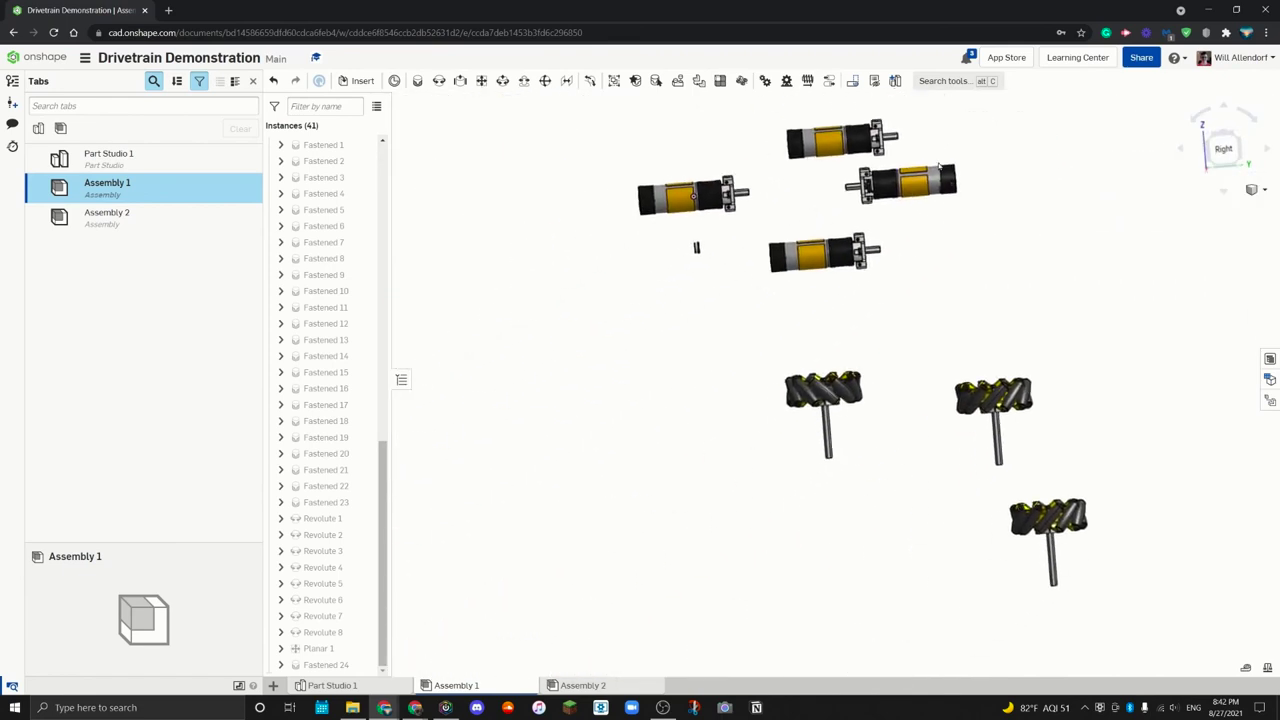
{"action": "right_click_drag", "start_coordinate": [928, 427], "coordinate": [934, 371]}
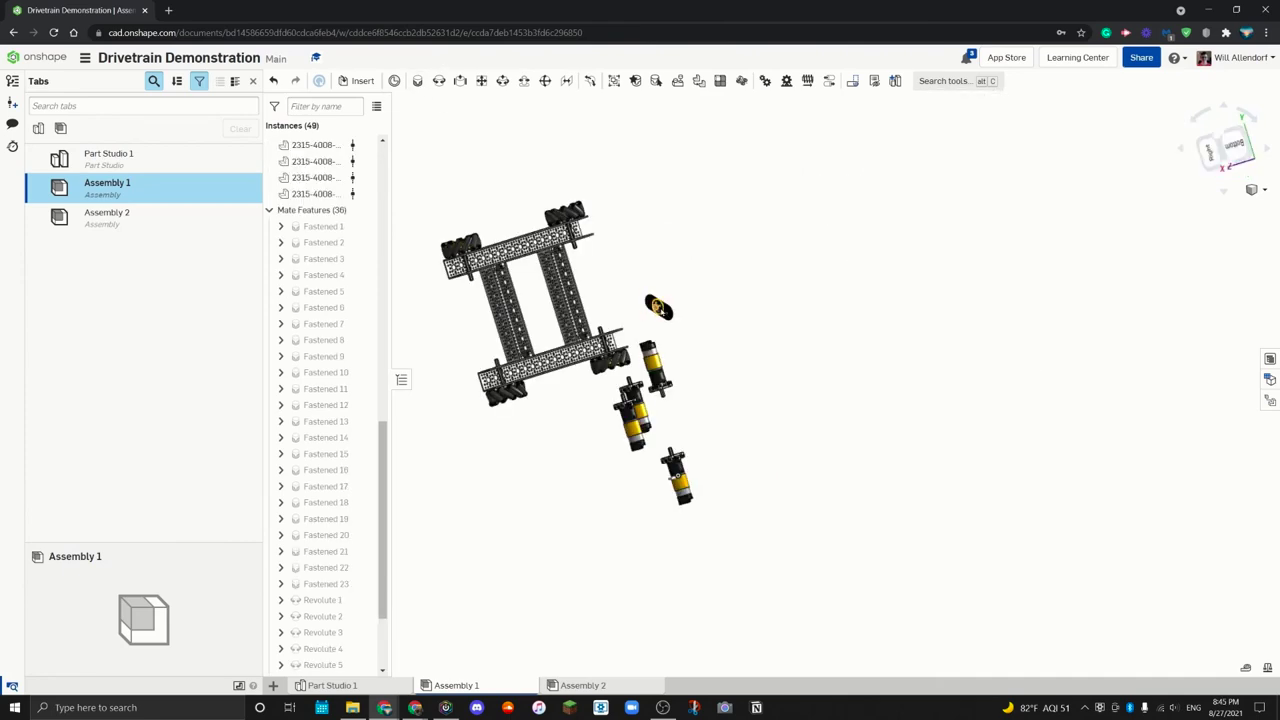
Step: Pull two gears off the inserted stack so they lie apart
{"action": "scroll", "coordinate": [658, 308], "scroll_direction": "up", "scroll_amount": 5}
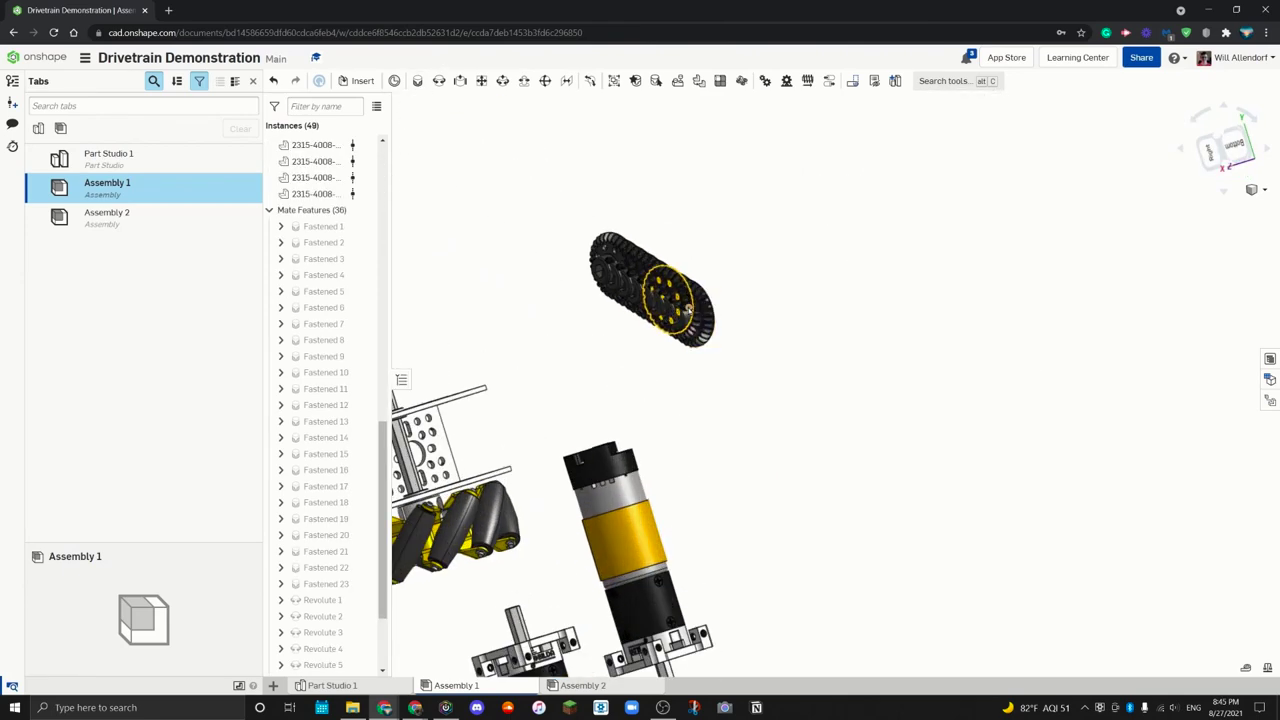
{"action": "left_click_drag", "start_coordinate": [698, 300], "coordinate": [744, 234]}
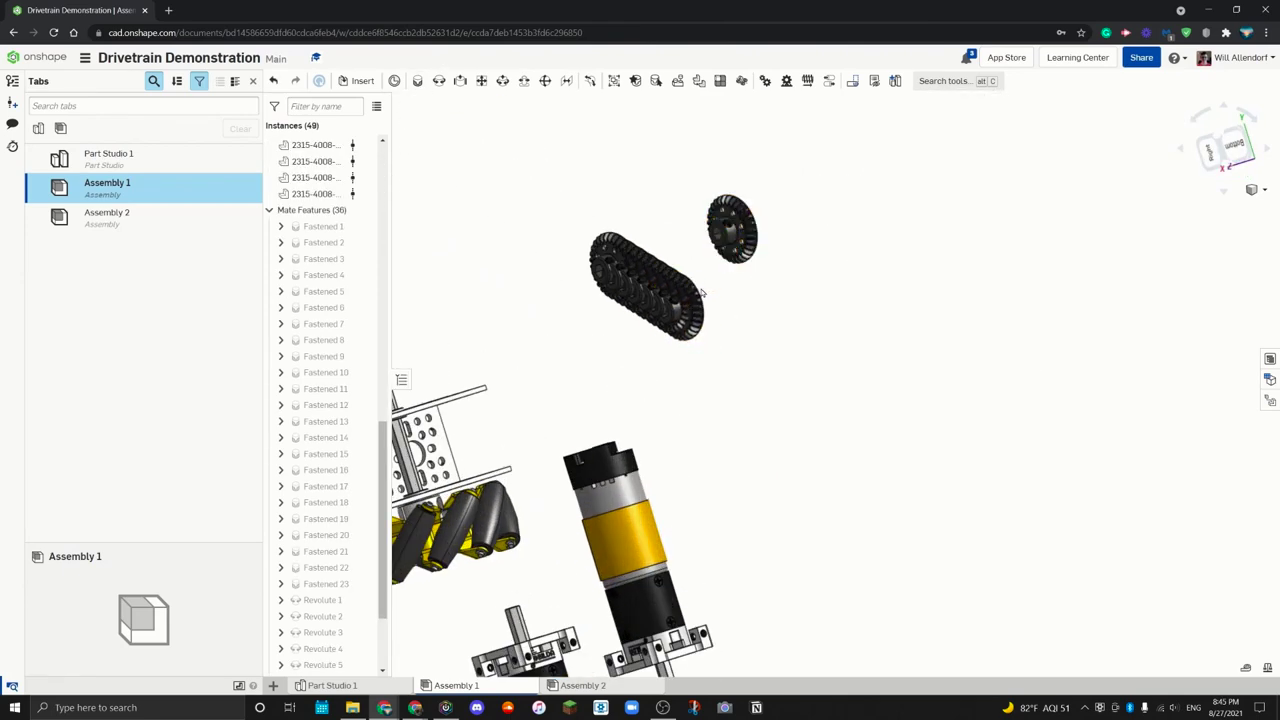
{"action": "left_click_drag", "start_coordinate": [690, 305], "coordinate": [763, 320]}
{"action": "scroll", "coordinate": [700, 320], "scroll_direction": "down", "scroll_amount": 5}
Step: Orbit, pan and zoom around the whole drivetrain to inspect wheels and motors
{"action": "right_click_drag", "start_coordinate": [600, 350], "coordinate": [640, 360]}
{"action": "right_click_drag", "start_coordinate": [534, 351], "coordinate": [507, 318]}
{"action": "scroll", "coordinate": [494, 277], "scroll_direction": "up", "scroll_amount": 6}
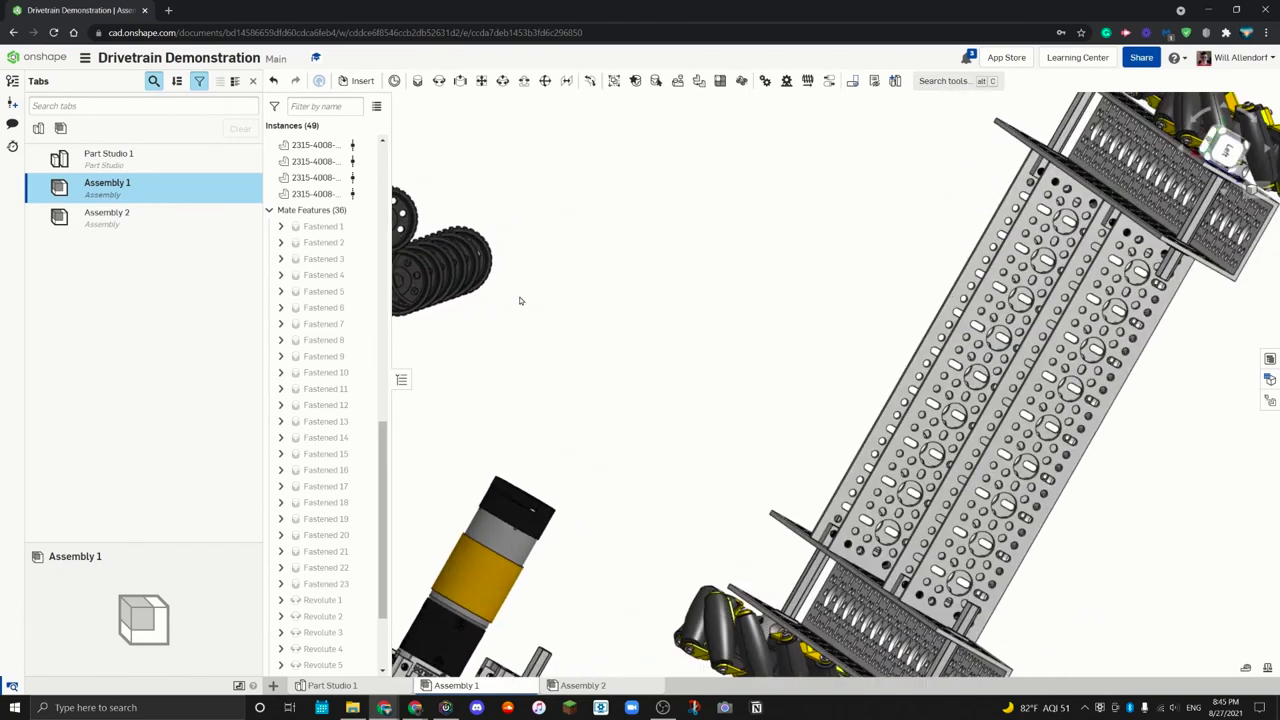
{"action": "middle_click_drag", "start_coordinate": [511, 303], "coordinate": [895, 257]}
{"action": "right_click_drag", "start_coordinate": [895, 257], "coordinate": [1042, 369]}
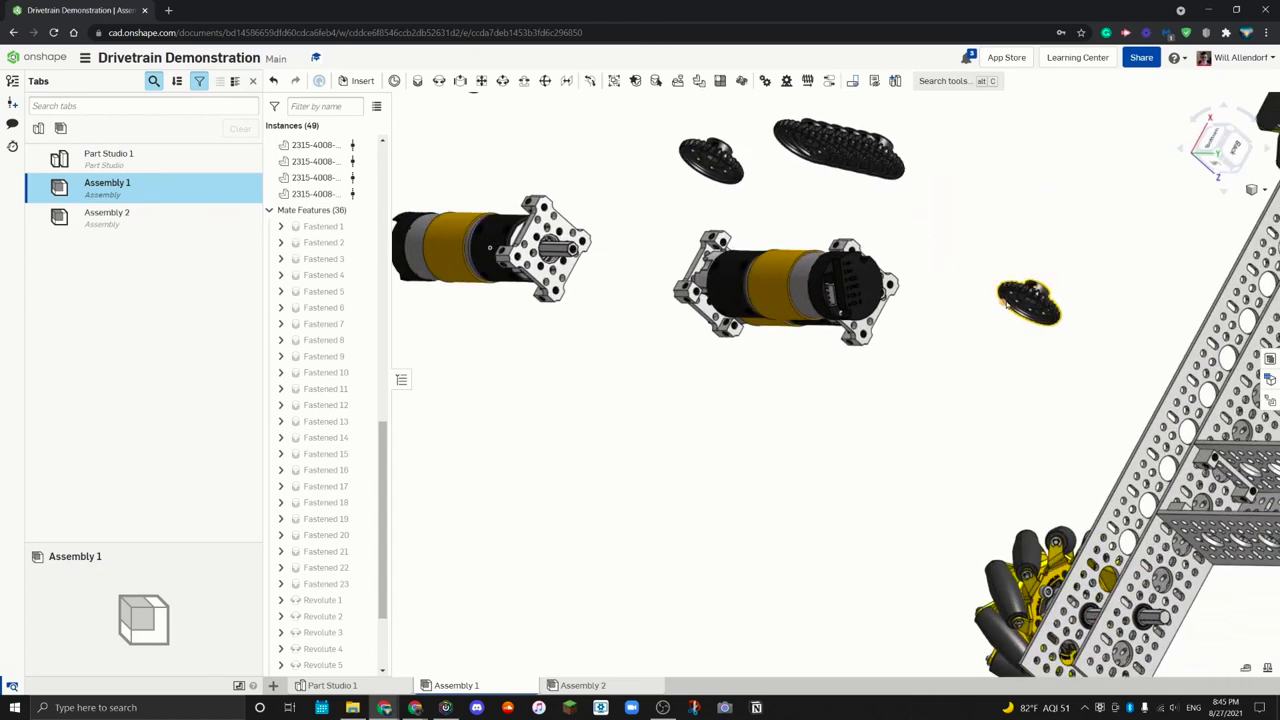
{"action": "right_click_drag", "start_coordinate": [1017, 325], "coordinate": [1028, 321]}
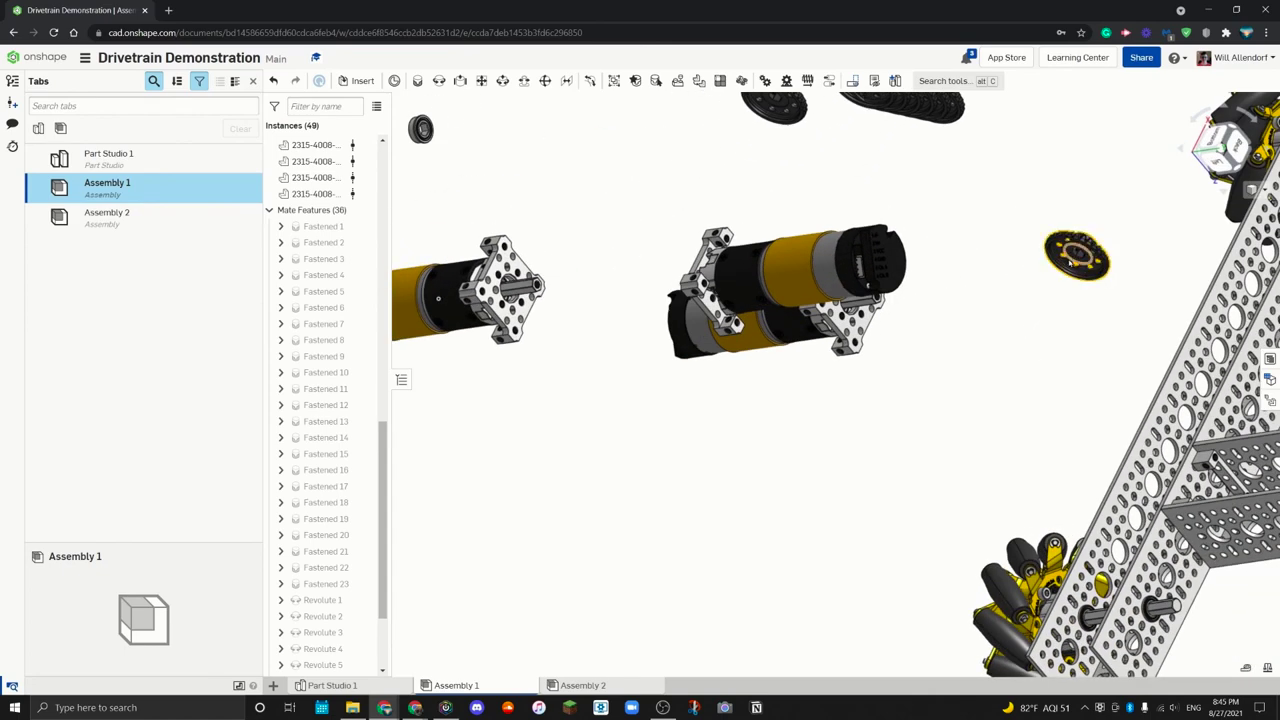
{"action": "scroll", "coordinate": [1072, 262], "scroll_direction": "down", "scroll_amount": 5}
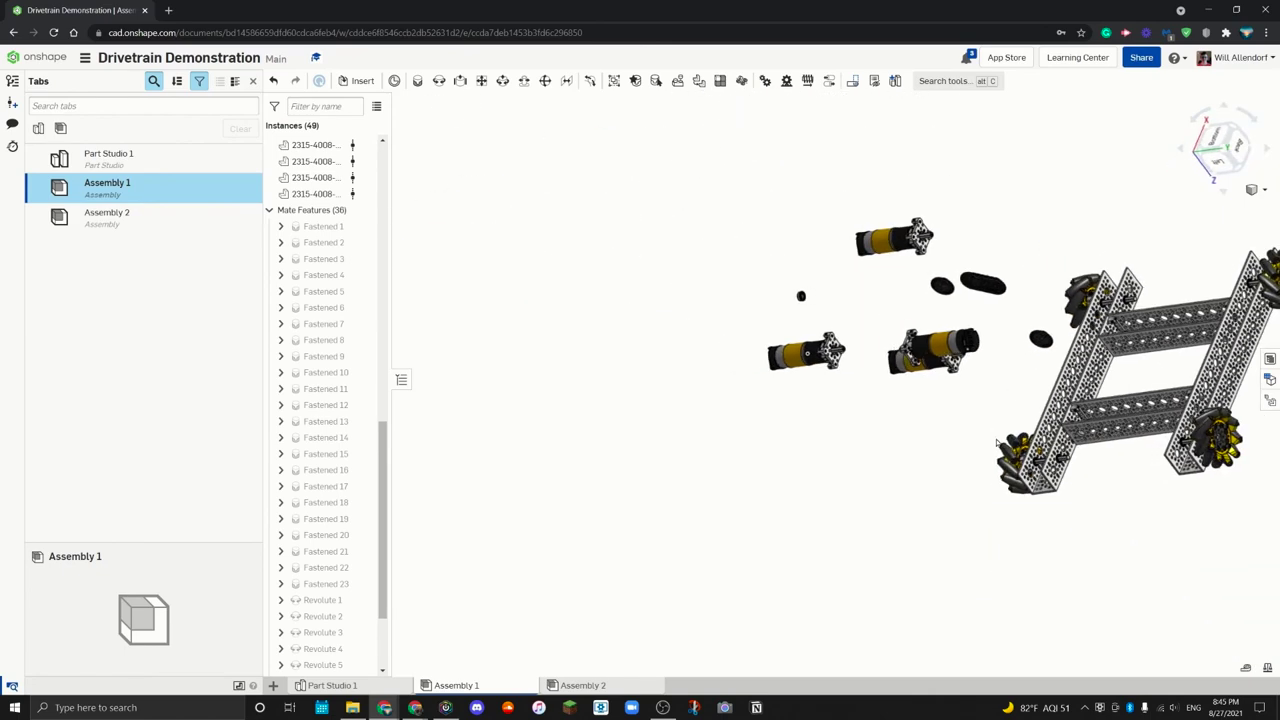
{"action": "right_click_drag", "start_coordinate": [800, 296], "coordinate": [818, 290]}
{"action": "scroll", "coordinate": [1062, 466], "scroll_direction": "up", "scroll_amount": 10}
{"action": "scroll", "coordinate": [688, 134], "scroll_direction": "down", "scroll_amount": 10}
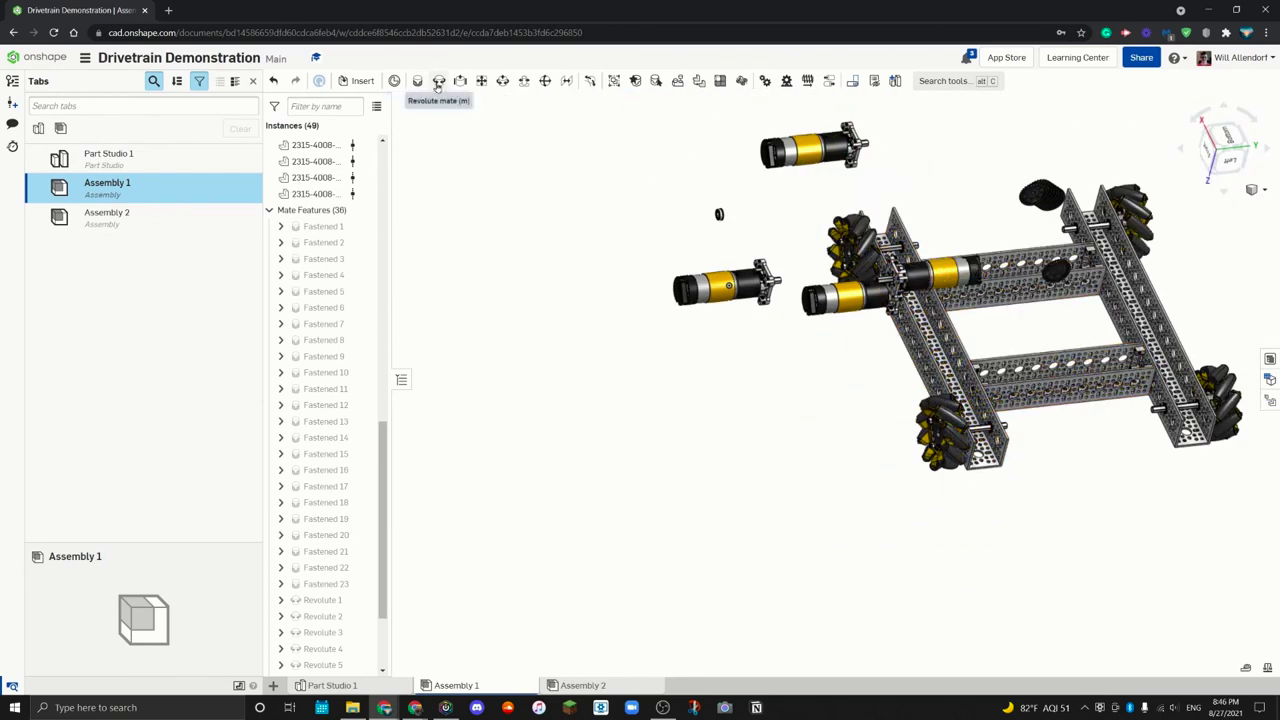
Step: Fasten the gear's rim centre to the shaft ring instead of a revolute mate, flipping the gear
{"action": "left_click", "coordinate": [438, 81]}
{"action": "left_click", "coordinate": [517, 102]}
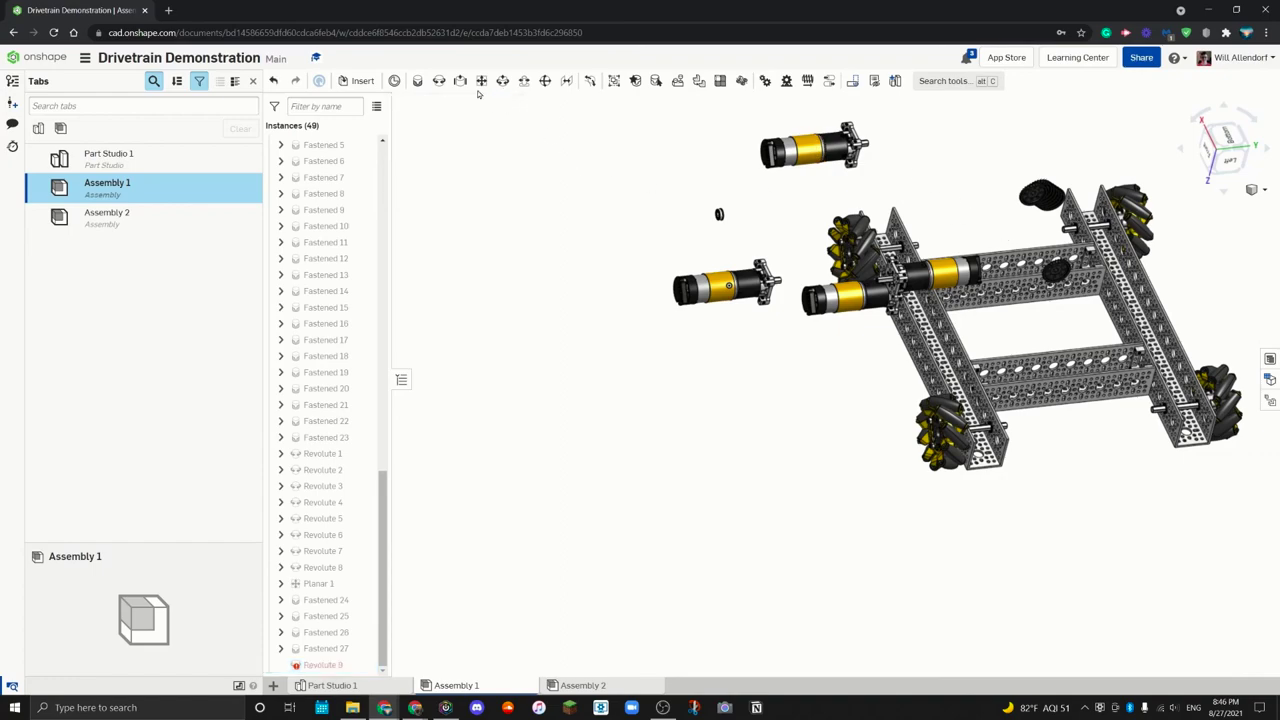
{"action": "left_click", "coordinate": [417, 81]}
{"action": "scroll", "coordinate": [1075, 262], "scroll_direction": "up", "scroll_amount": 10}
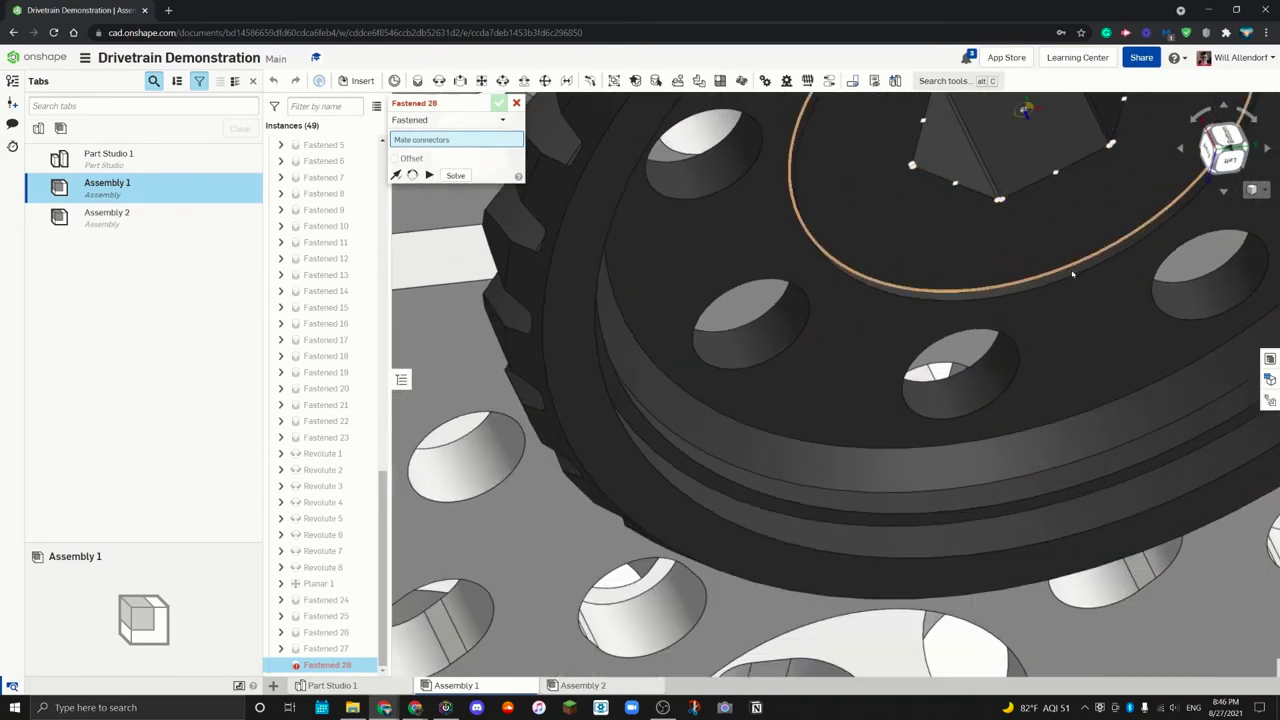
{"action": "left_click", "coordinate": [1066, 268]}
{"action": "scroll", "coordinate": [1066, 268], "scroll_direction": "down", "scroll_amount": 10}
{"action": "scroll", "coordinate": [906, 497], "scroll_direction": "up", "scroll_amount": 10}
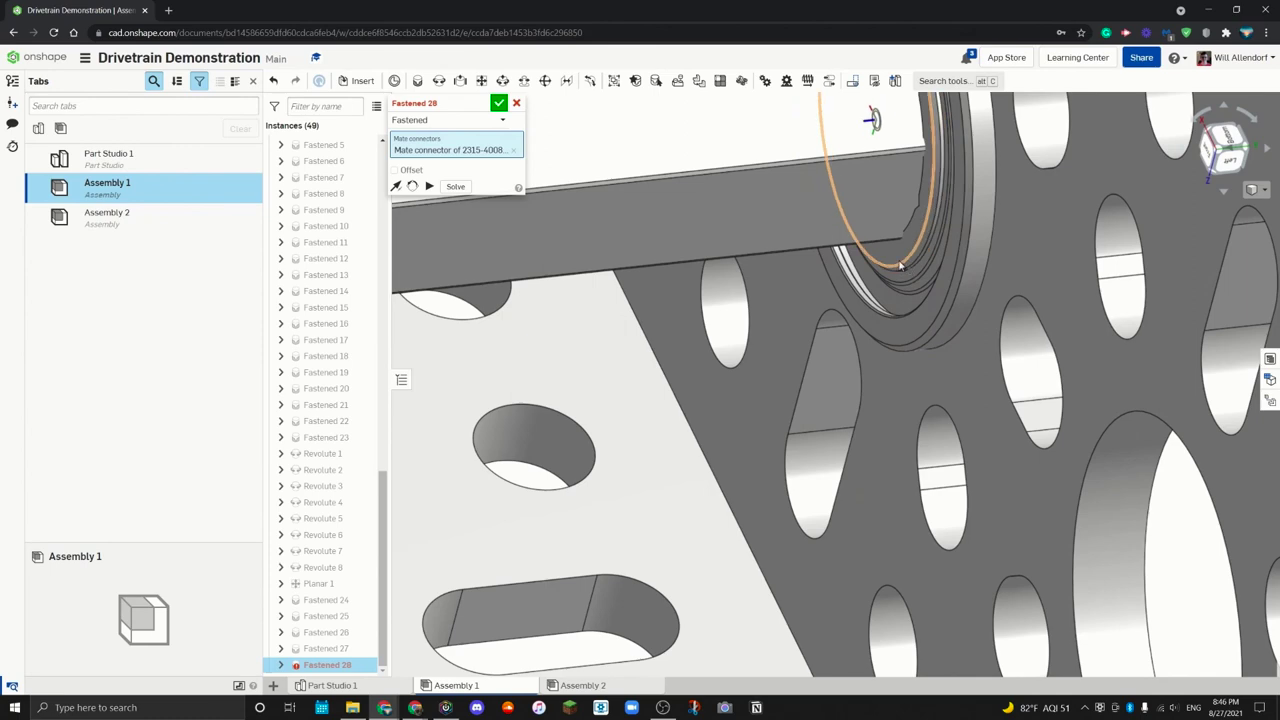
{"action": "left_click", "coordinate": [900, 265]}
{"action": "scroll", "coordinate": [894, 291], "scroll_direction": "down", "scroll_amount": 8}
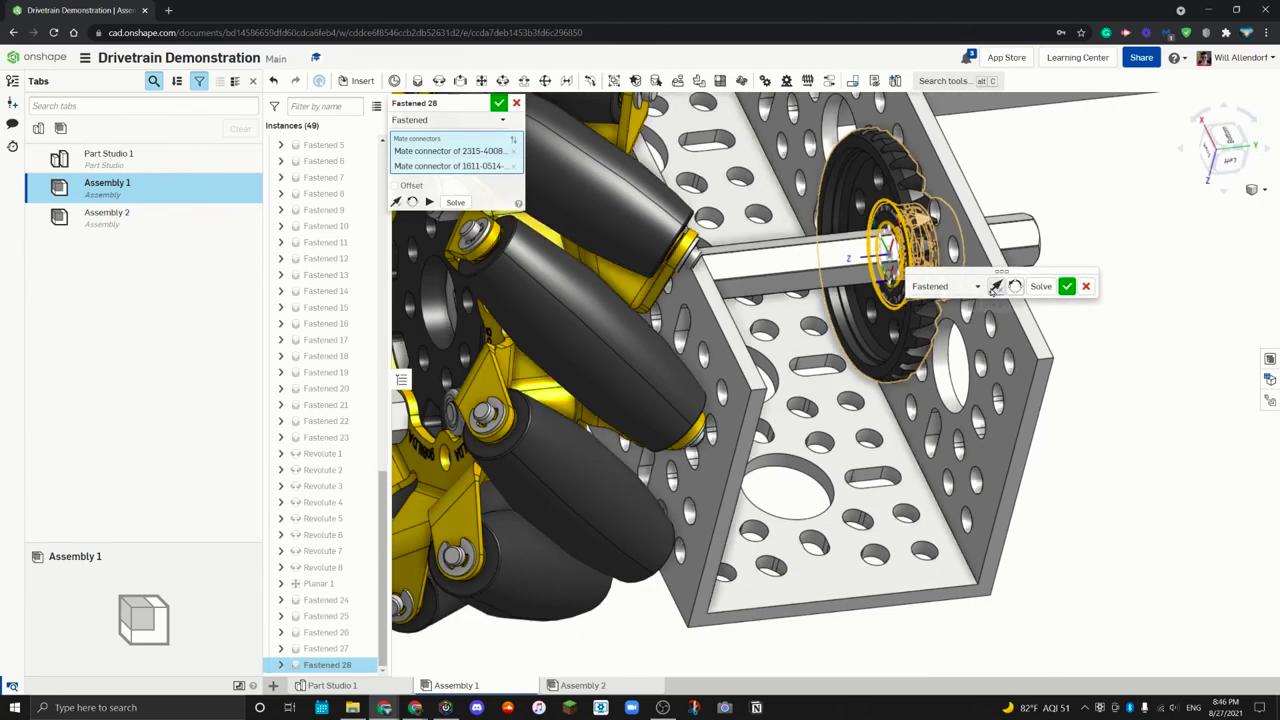
{"action": "left_click", "coordinate": [996, 288]}
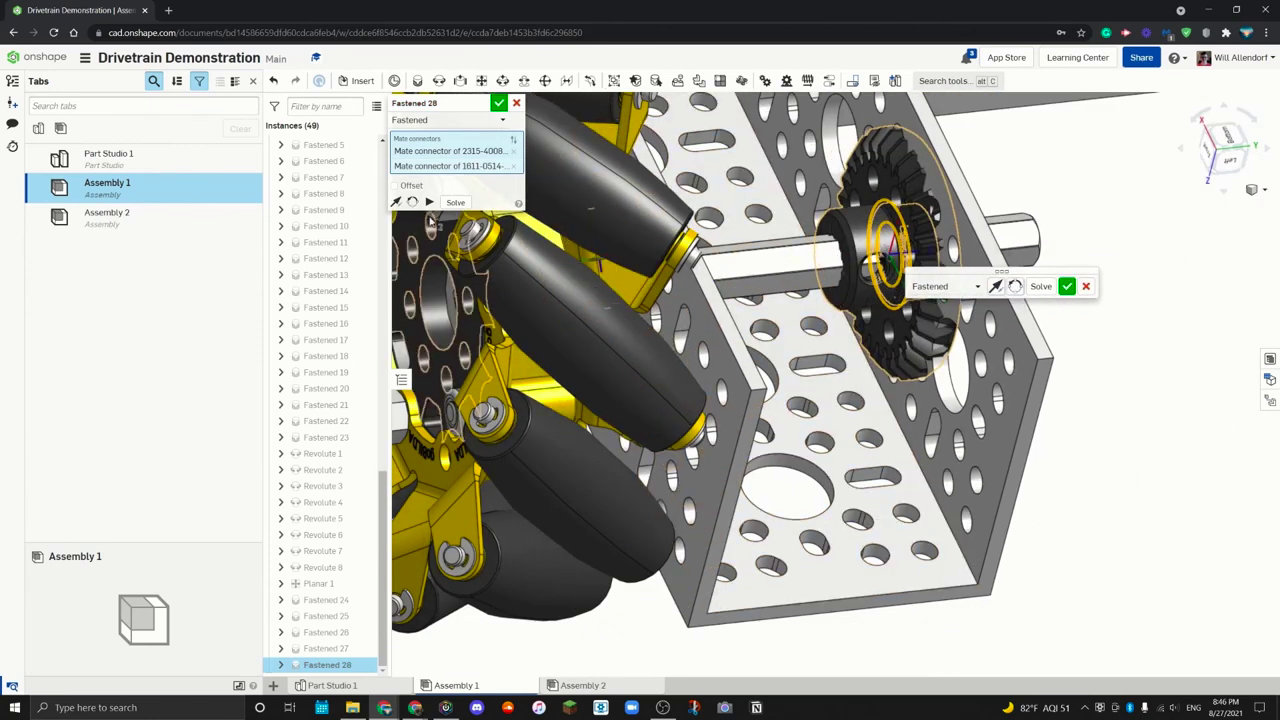
{"action": "mouse_move", "coordinate": [928, 318]}
{"action": "right_mouse_down"}
{"action": "mouse_move", "coordinate": [885, 322]}
{"action": "mouse_move", "coordinate": [928, 320]}
{"action": "right_mouse_up"}
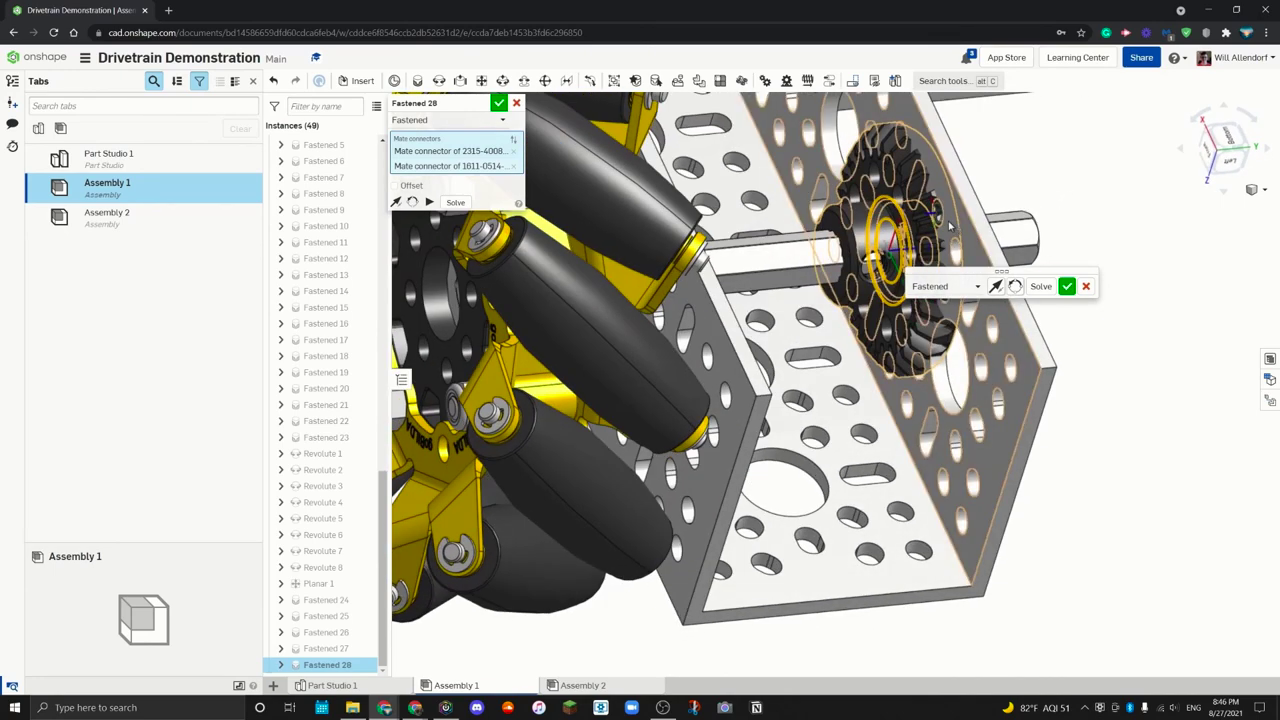
Step: Enable the mate offset about X with Z set to -2 mm, solve, and confirm
{"action": "left_click", "coordinate": [406, 188]}
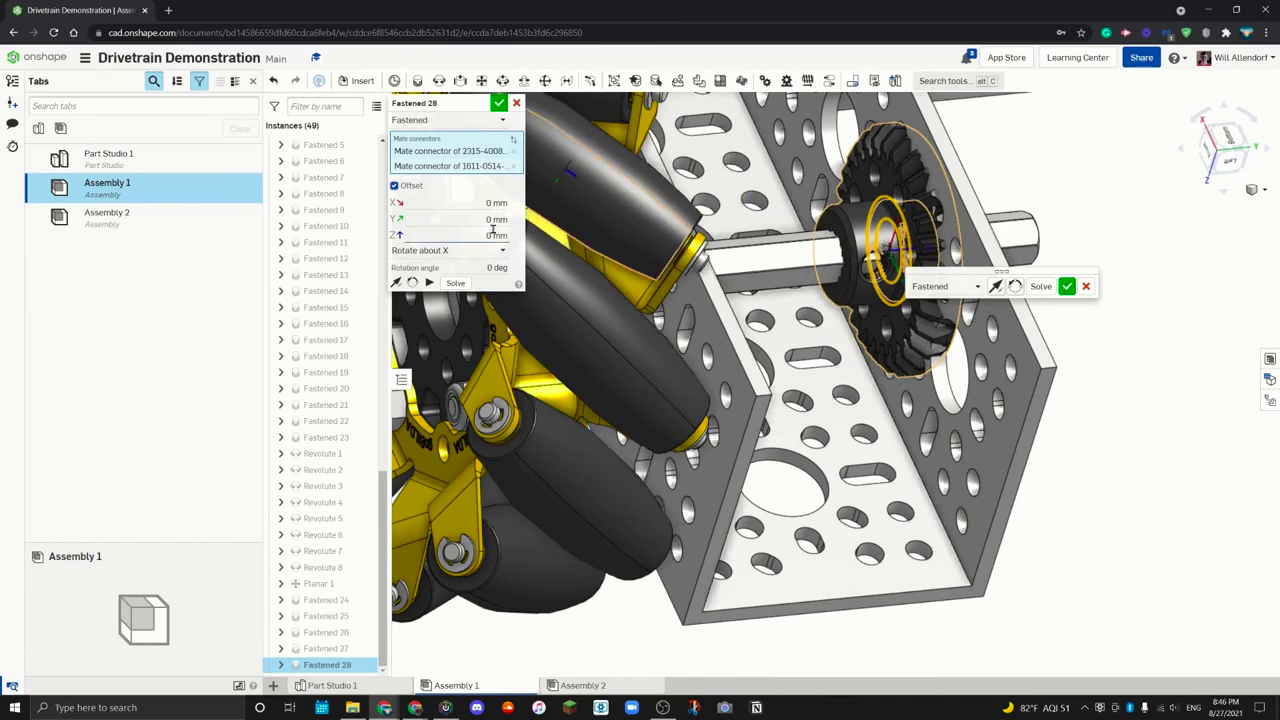
{"action": "left_click", "coordinate": [457, 252]}
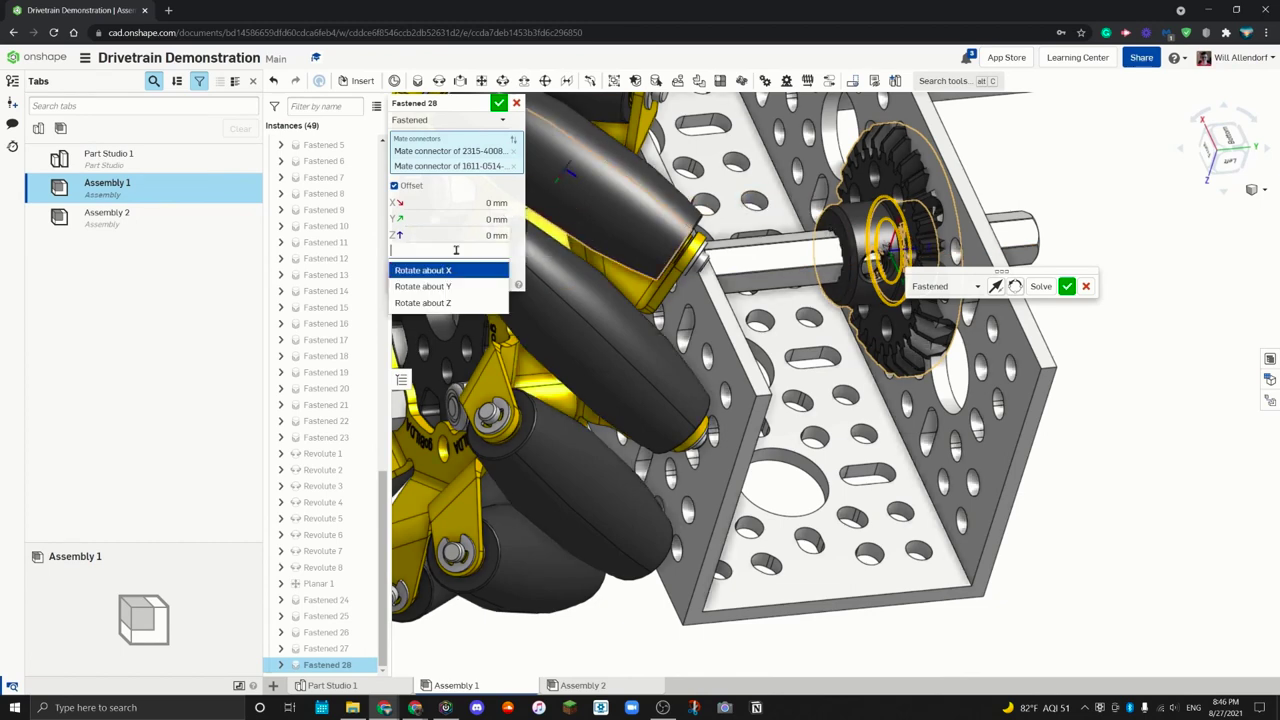
{"action": "left_click", "coordinate": [519, 260]}
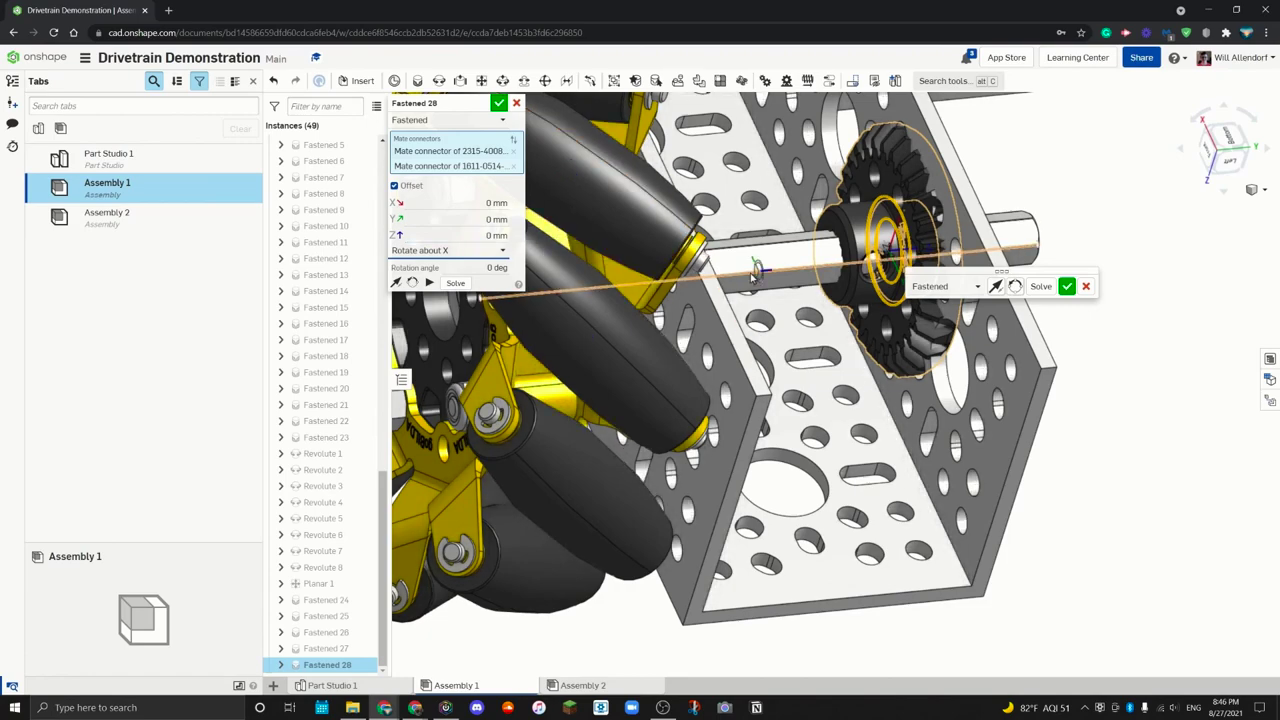
{"action": "key", "text": "Up"}
{"action": "key", "text": "Up"}
{"action": "left_click", "coordinate": [452, 236]}
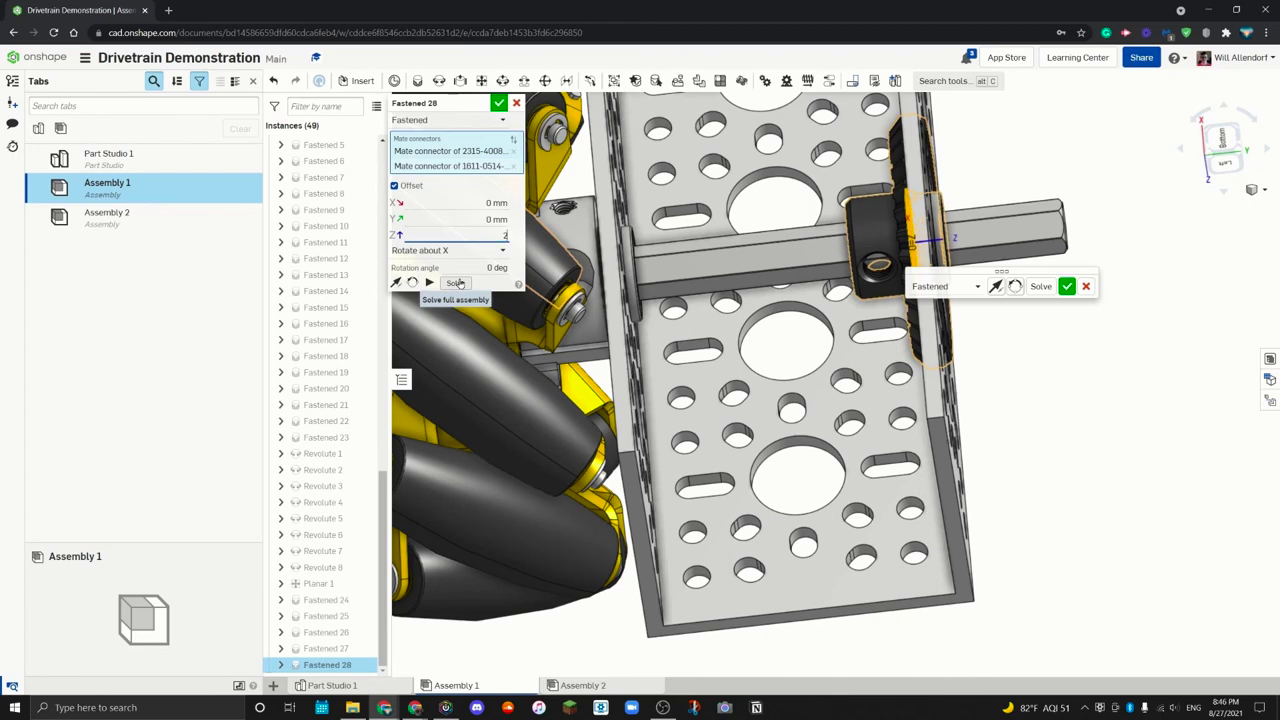
{"action": "type", "text": "2"}
{"action": "key", "text": "Return"}
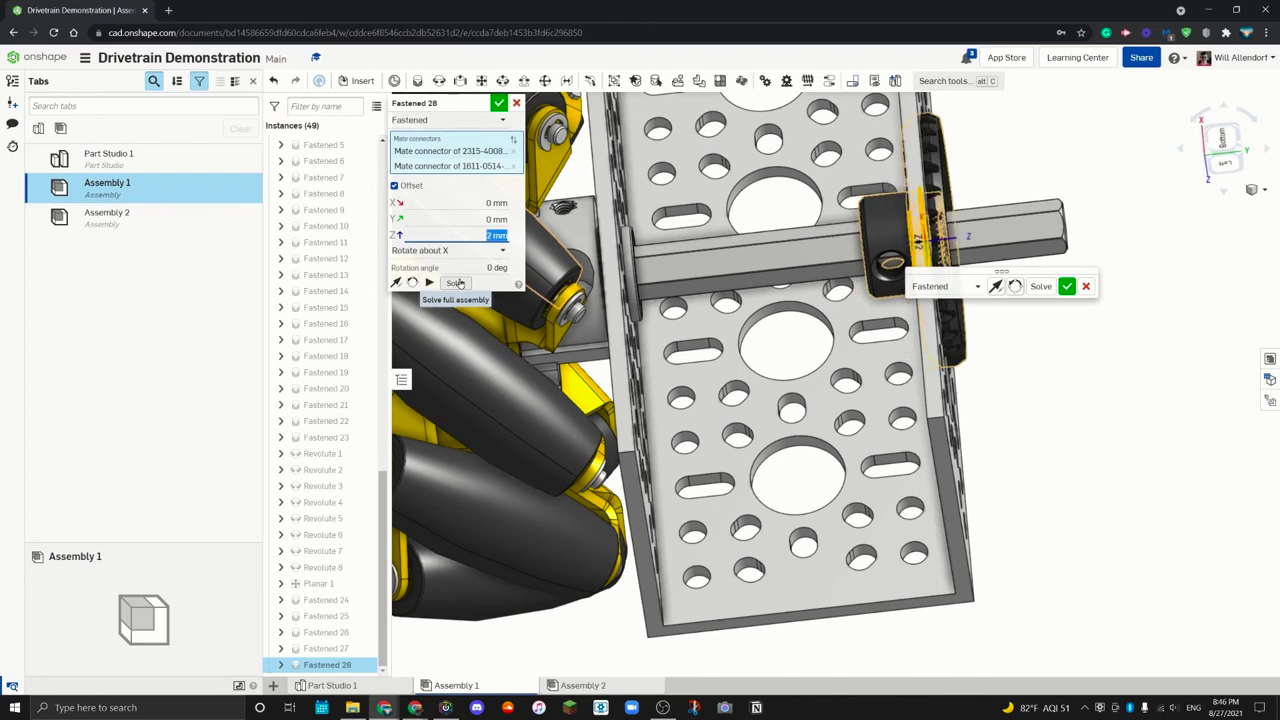
{"action": "key", "text": "Return"}
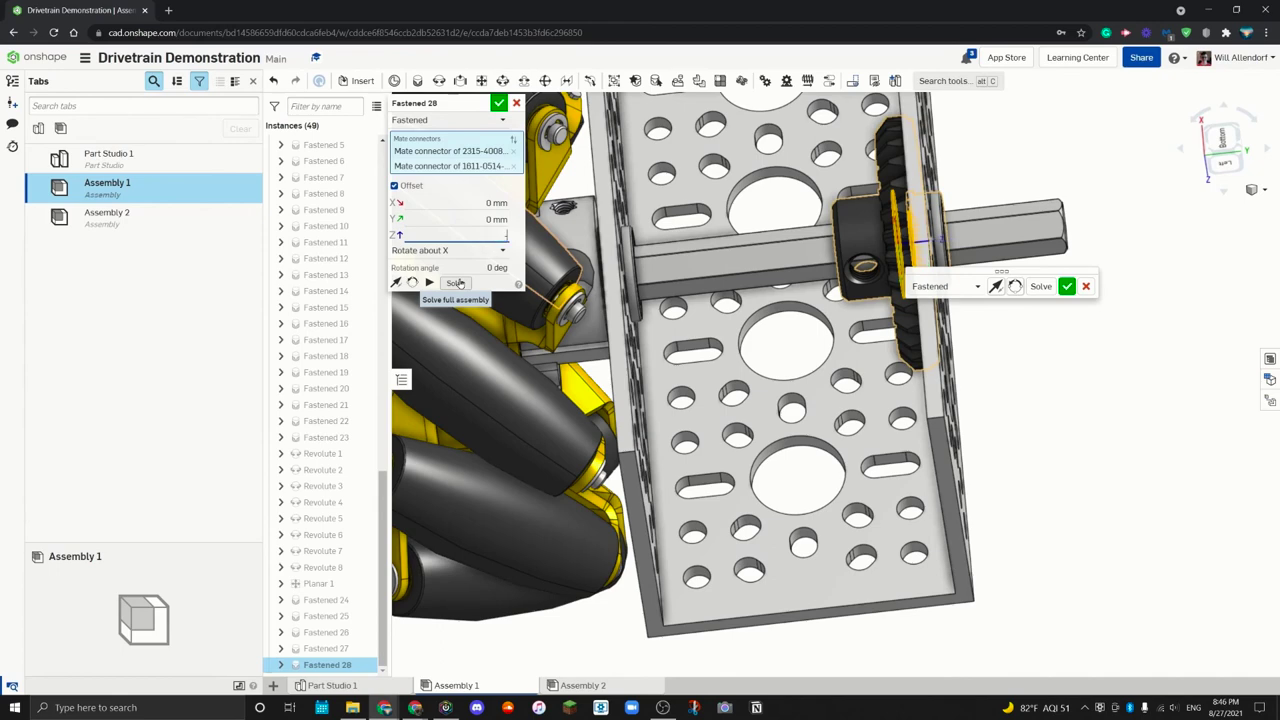
{"action": "left_click", "coordinate": [456, 283]}
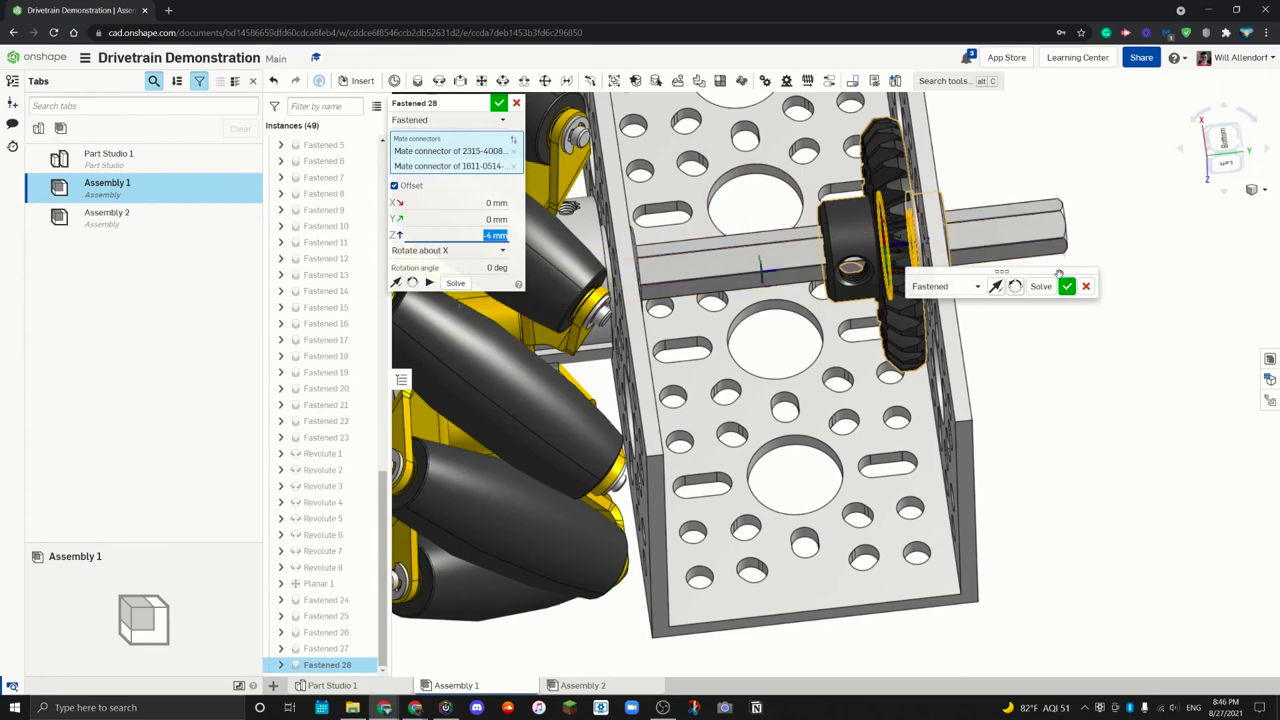
{"action": "scroll", "coordinate": [775, 215], "scroll_direction": "down", "scroll_amount": 10}
{"action": "scroll", "coordinate": [647, 388], "scroll_direction": "down", "scroll_amount": 6}
{"action": "right_click_drag", "start_coordinate": [646, 388], "coordinate": [714, 214]}
{"action": "key", "text": "Escape"}
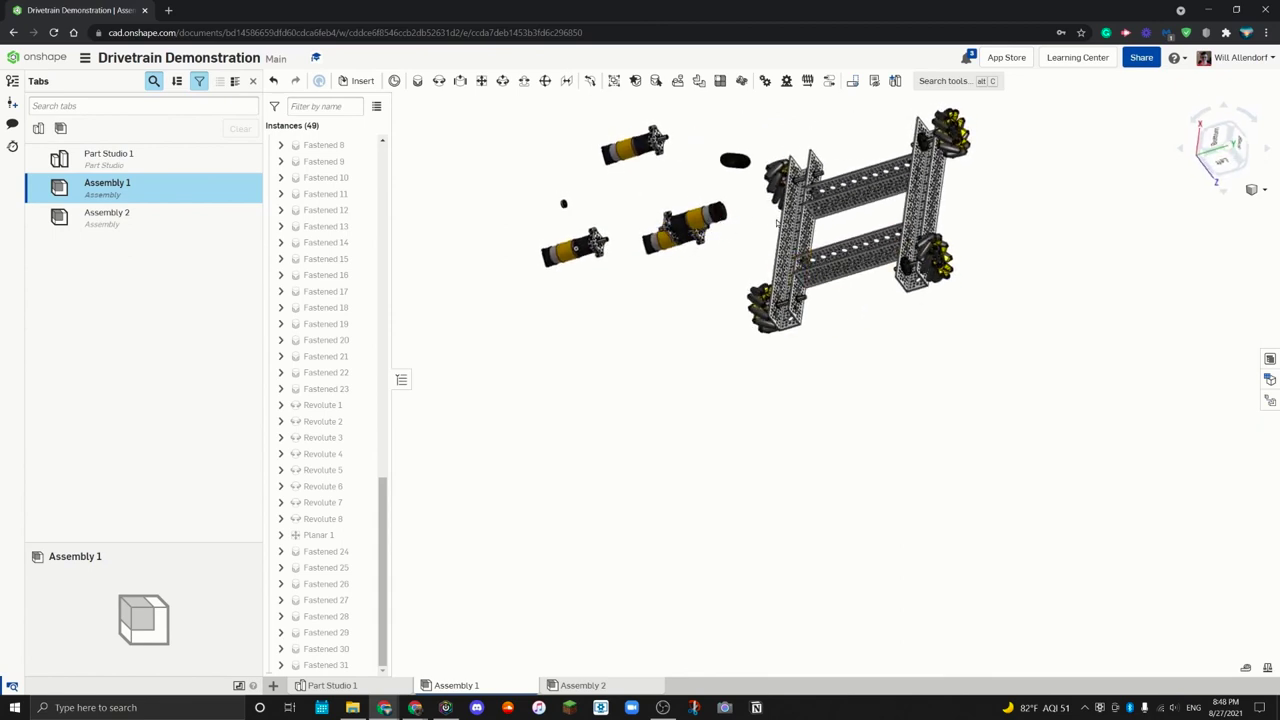
Step: Move a motor to the right of the chassis and orbit toward the underside
{"action": "left_click_drag", "start_coordinate": [700, 220], "coordinate": [1095, 215]}
{"action": "right_click_drag", "start_coordinate": [729, 242], "coordinate": [865, 266]}
{"action": "scroll", "coordinate": [956, 242], "scroll_direction": "up", "scroll_amount": 2}
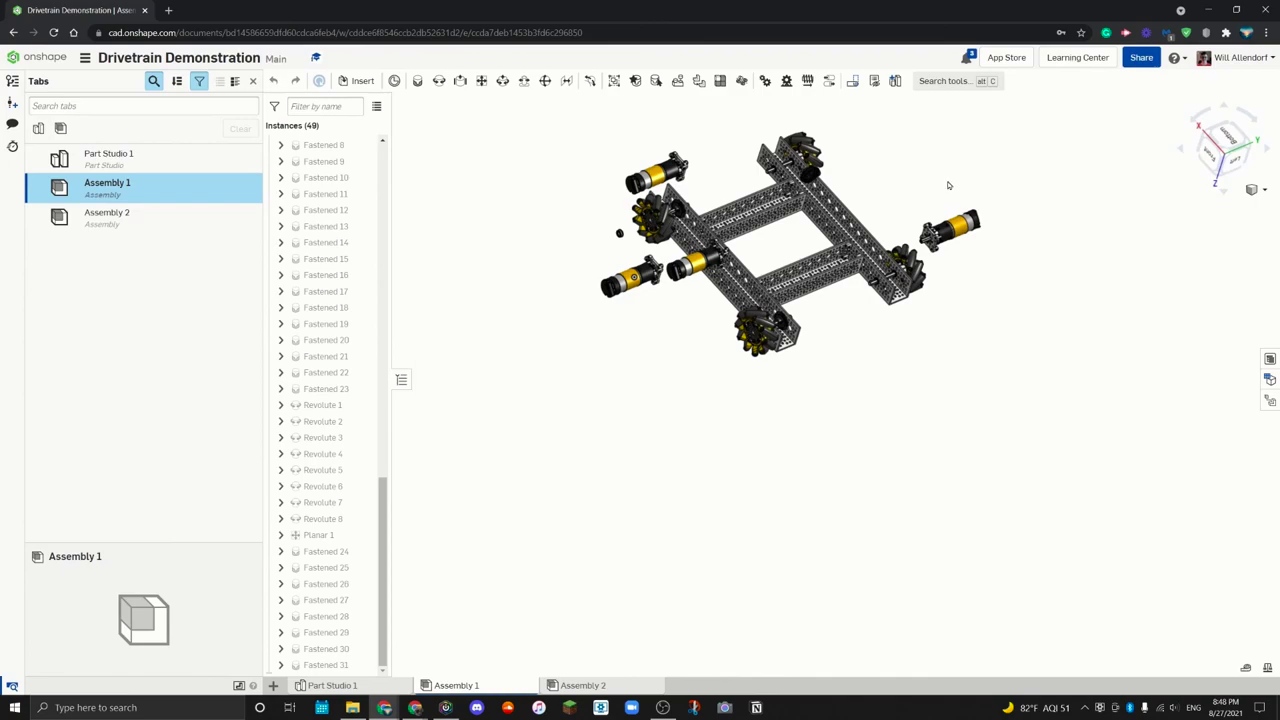
{"action": "right_click_drag", "start_coordinate": [832, 222], "coordinate": [818, 228]}
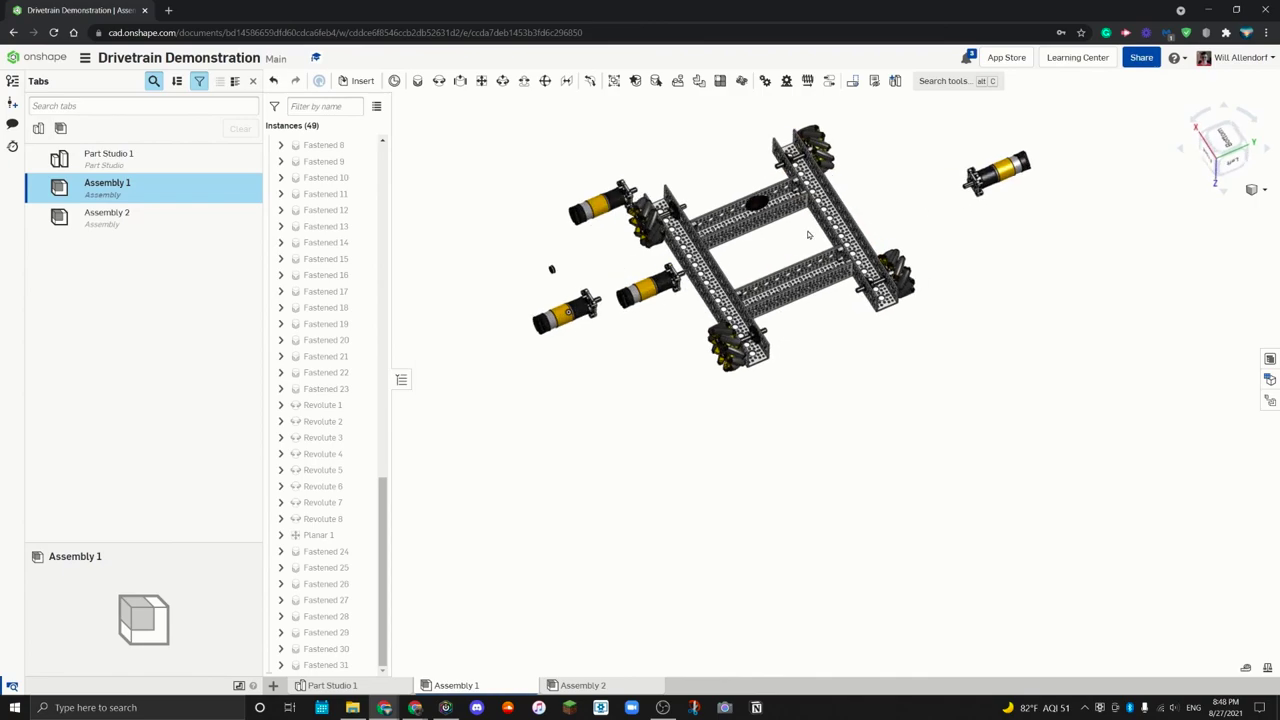
{"action": "scroll", "coordinate": [720, 250], "scroll_direction": "up", "scroll_amount": 5}
{"action": "right_click_drag", "start_coordinate": [720, 300], "coordinate": [660, 340]}
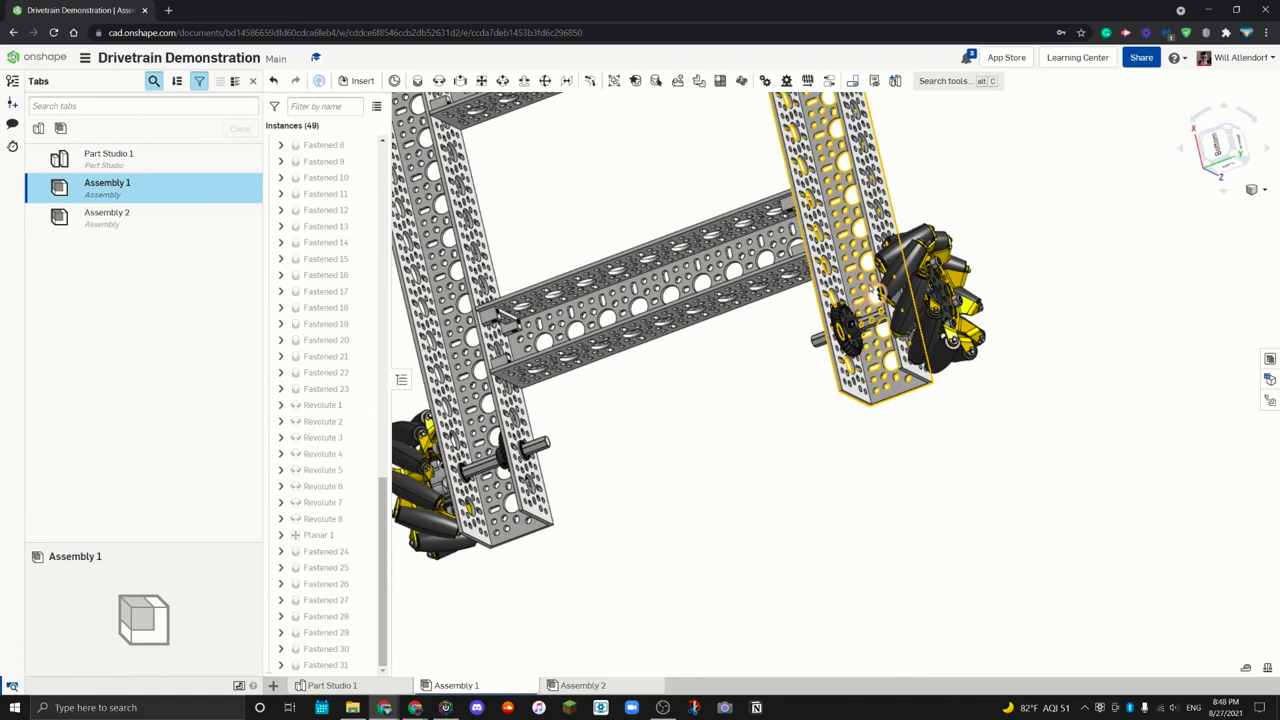
{"action": "scroll", "coordinate": [878, 291], "scroll_direction": "down", "scroll_amount": 5}
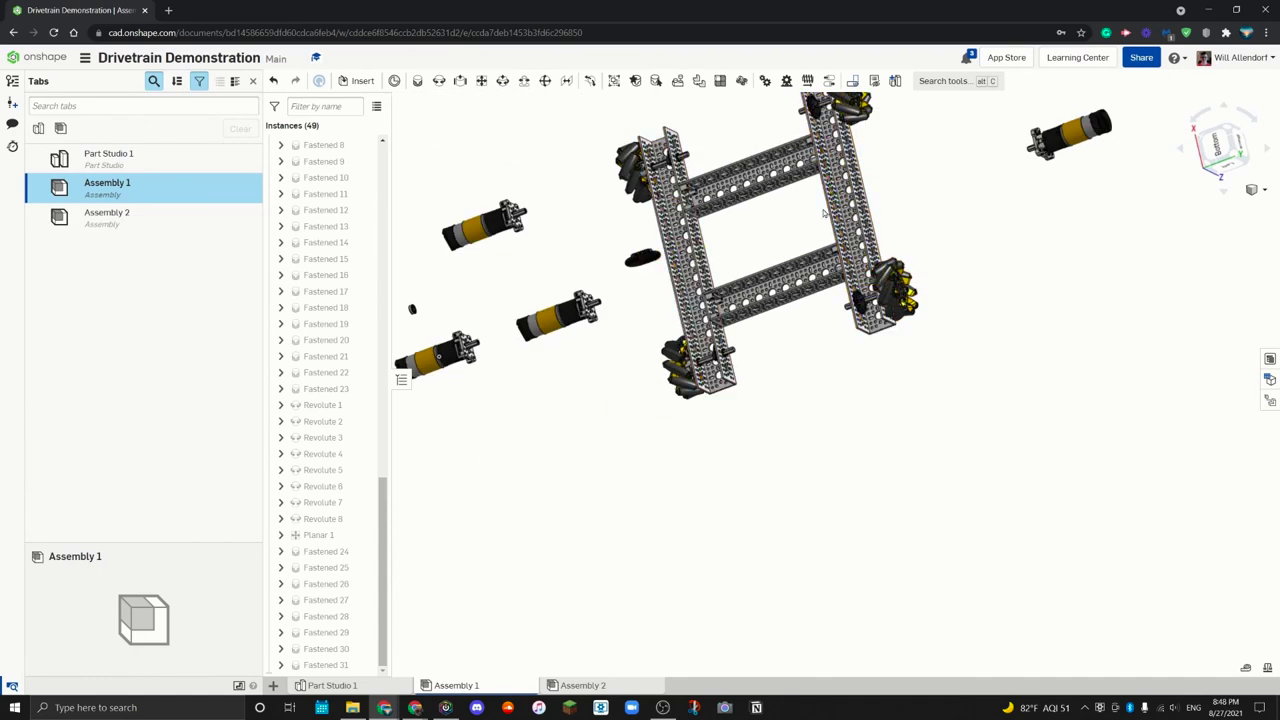
{"action": "right_click_drag", "start_coordinate": [1036, 175], "coordinate": [700, 123]}
Step: Fasten the gear disc's rim to the motor's hex output shaft connector
{"action": "left_click", "coordinate": [394, 80]}
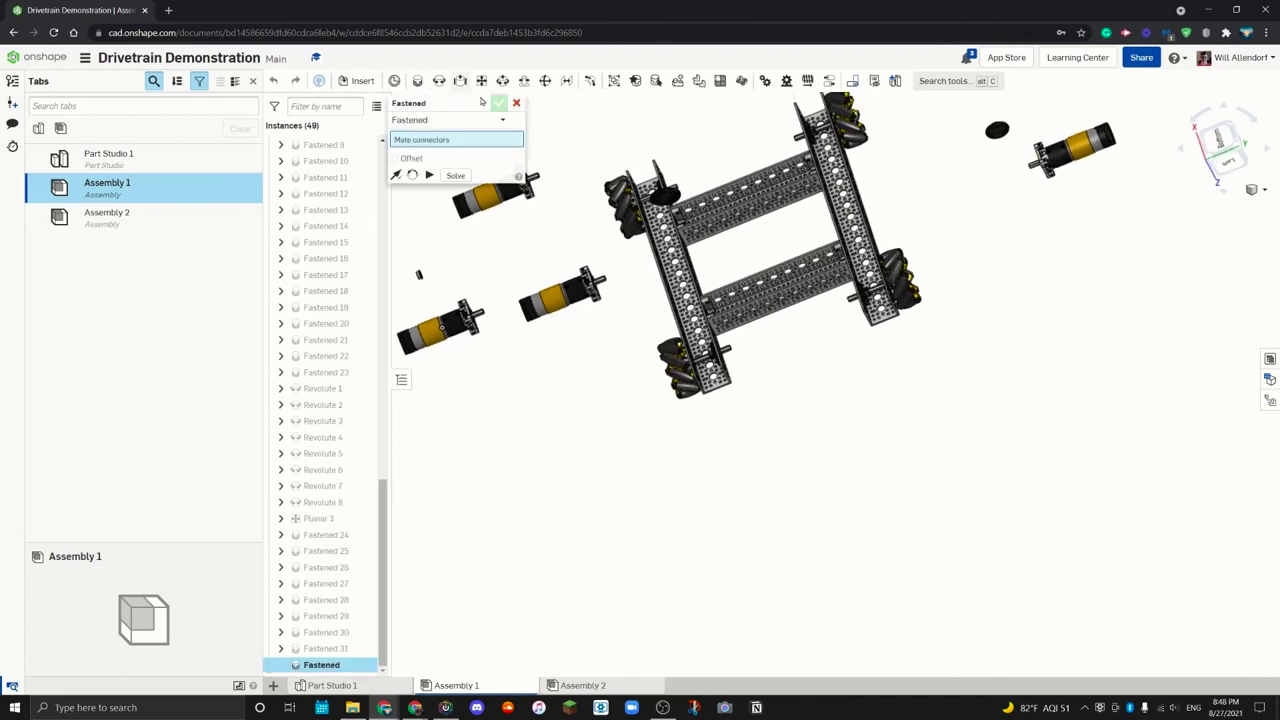
{"action": "scroll", "coordinate": [998, 132], "scroll_direction": "up", "scroll_amount": 5}
{"action": "scroll", "coordinate": [998, 132], "scroll_direction": "up", "scroll_amount": 10}
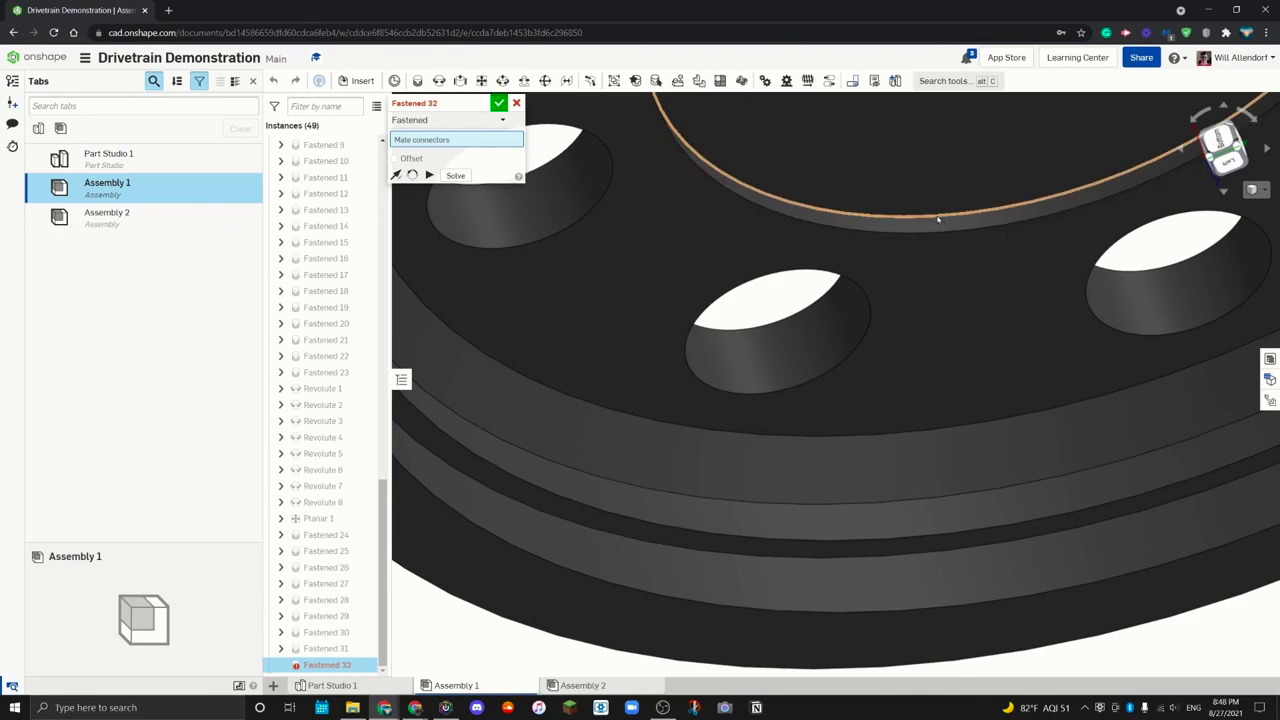
{"action": "left_click", "coordinate": [937, 218]}
{"action": "scroll", "coordinate": [937, 218], "scroll_direction": "down", "scroll_amount": 10}
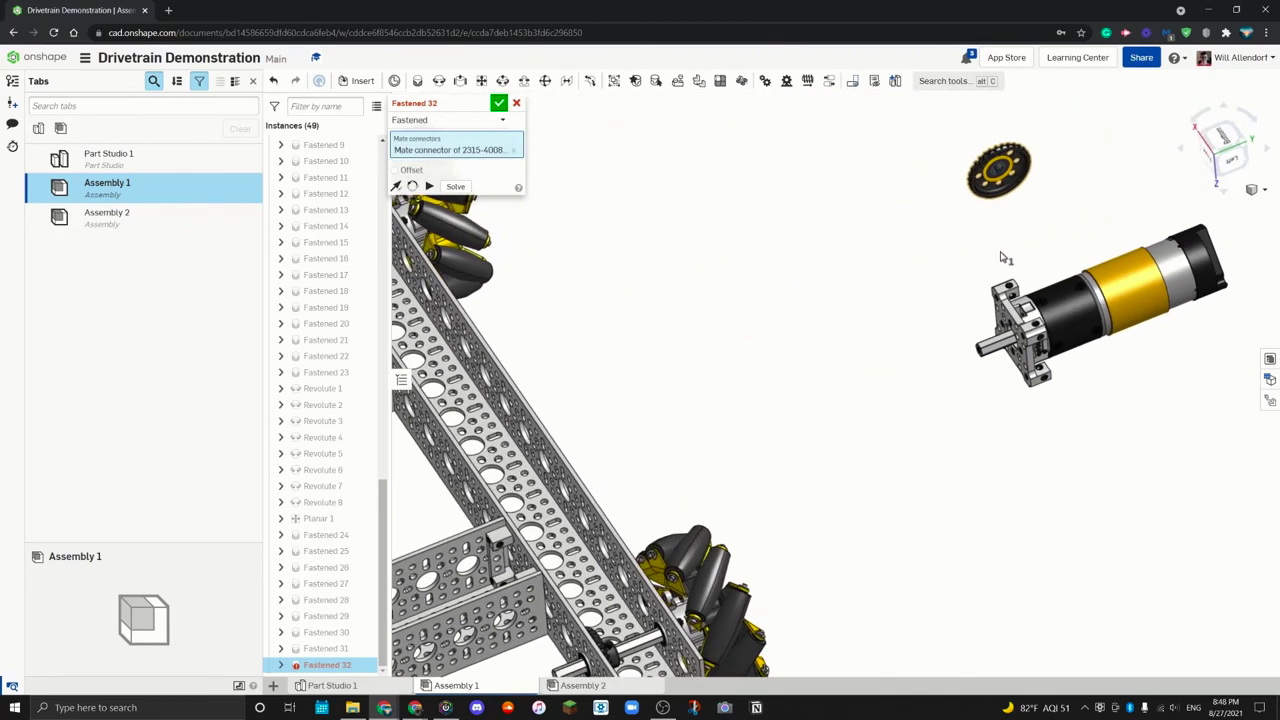
{"action": "scroll", "coordinate": [857, 376], "scroll_direction": "up", "scroll_amount": 10}
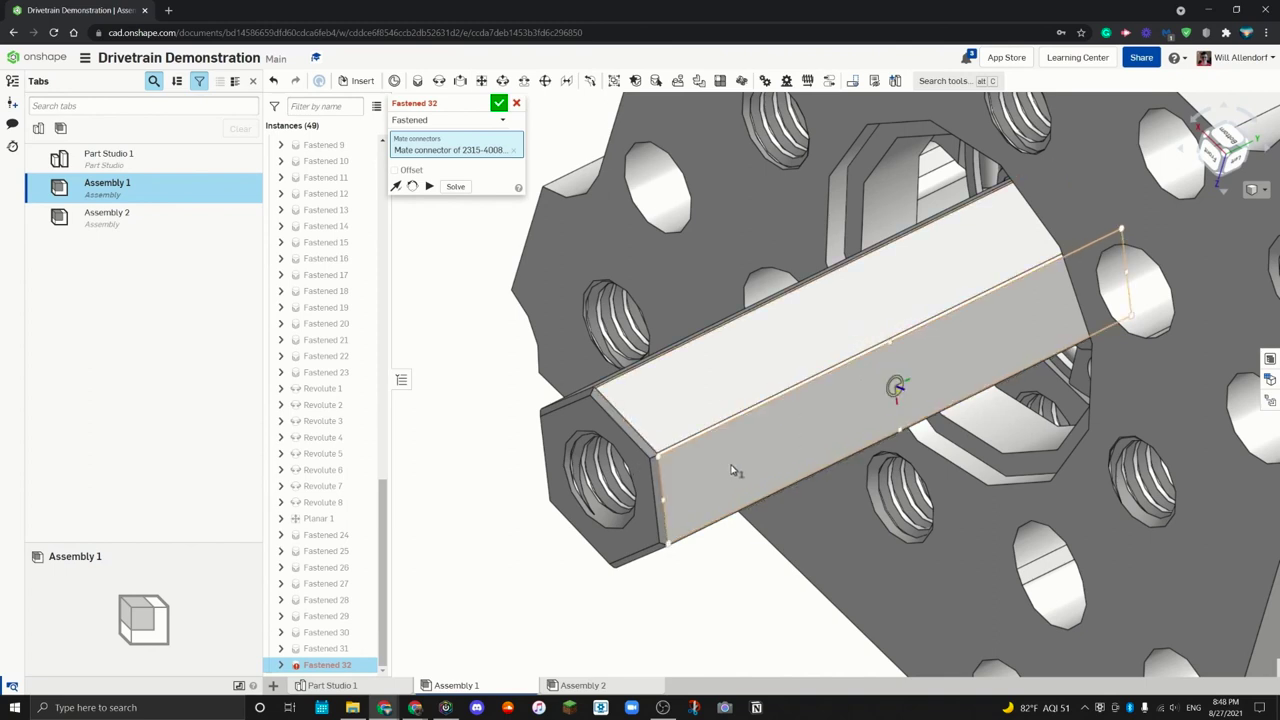
{"action": "left_click", "coordinate": [1092, 371]}
{"action": "scroll", "coordinate": [1073, 360], "scroll_direction": "down", "scroll_amount": 5}
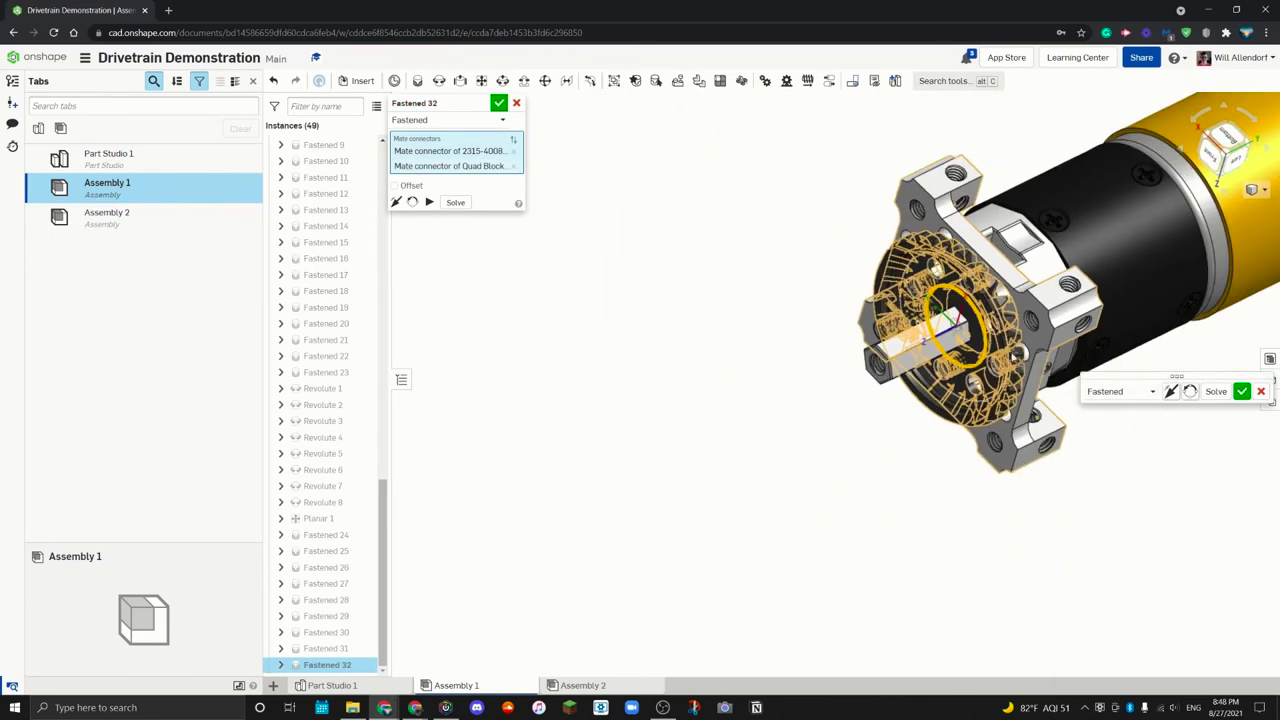
Step: Flip the gear on the shaft and enable Offset with Z set to -6 mm
{"action": "left_click", "coordinate": [1173, 392]}
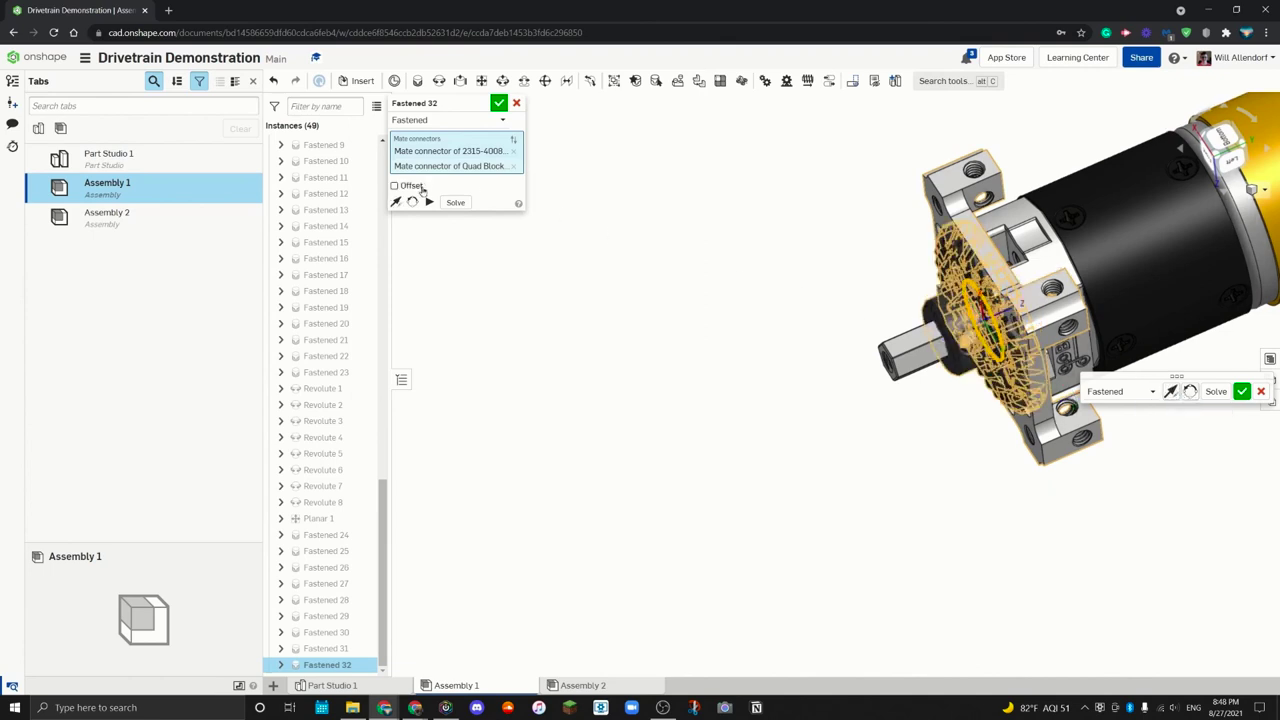
{"action": "left_click", "coordinate": [418, 187]}
{"action": "left_click", "coordinate": [495, 235]}
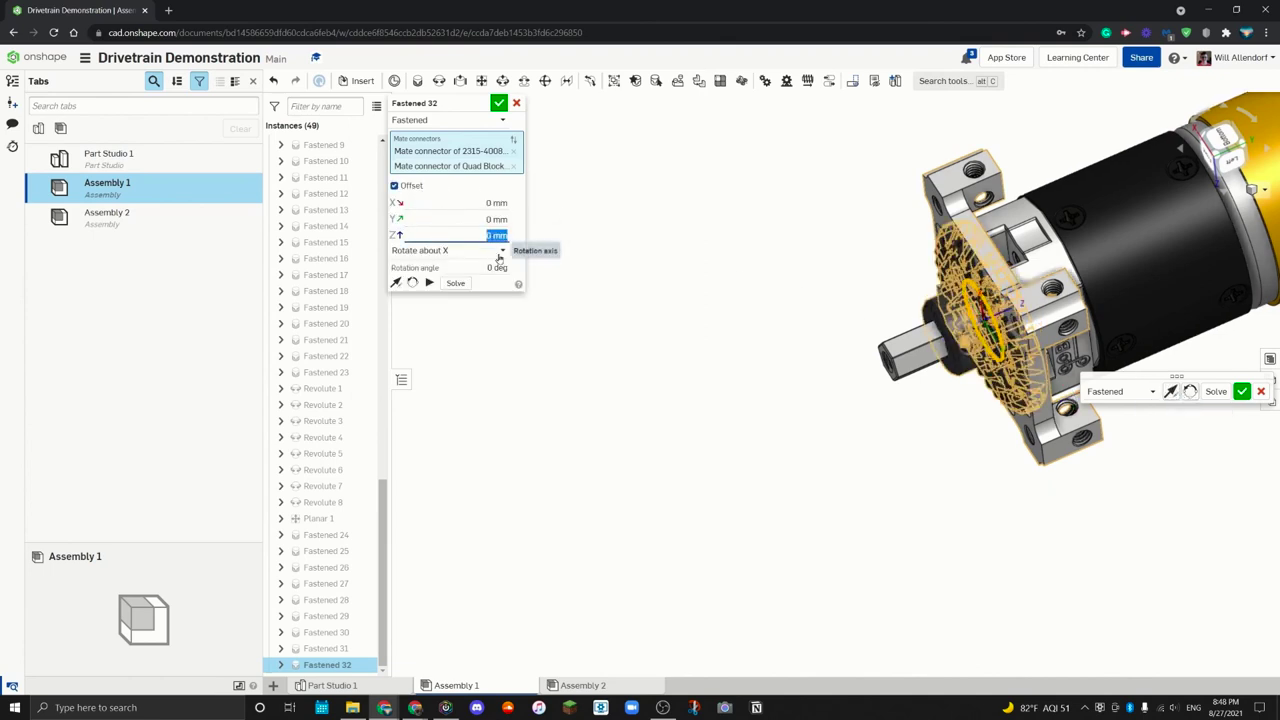
{"action": "key", "text": "Up"}
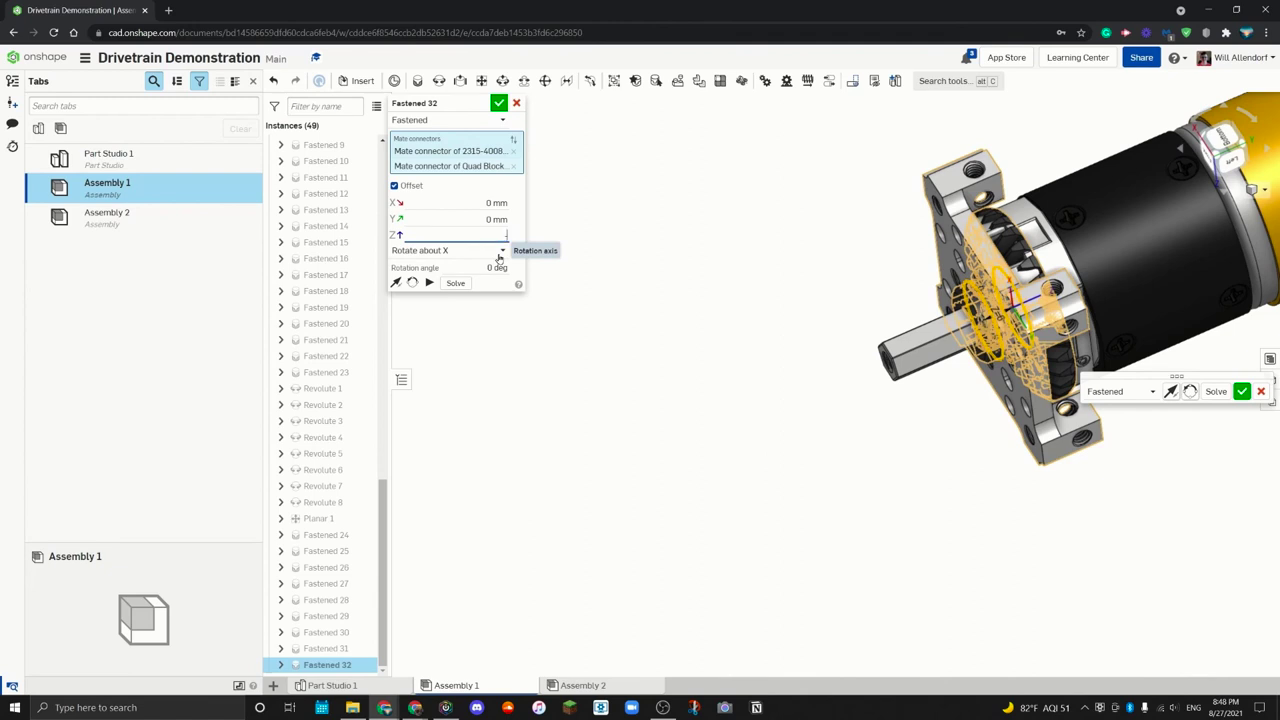
{"action": "type", "text": "-6"}
{"action": "key", "text": "Return"}
{"action": "right_click_drag", "start_coordinate": [690, 276], "coordinate": [805, 290]}
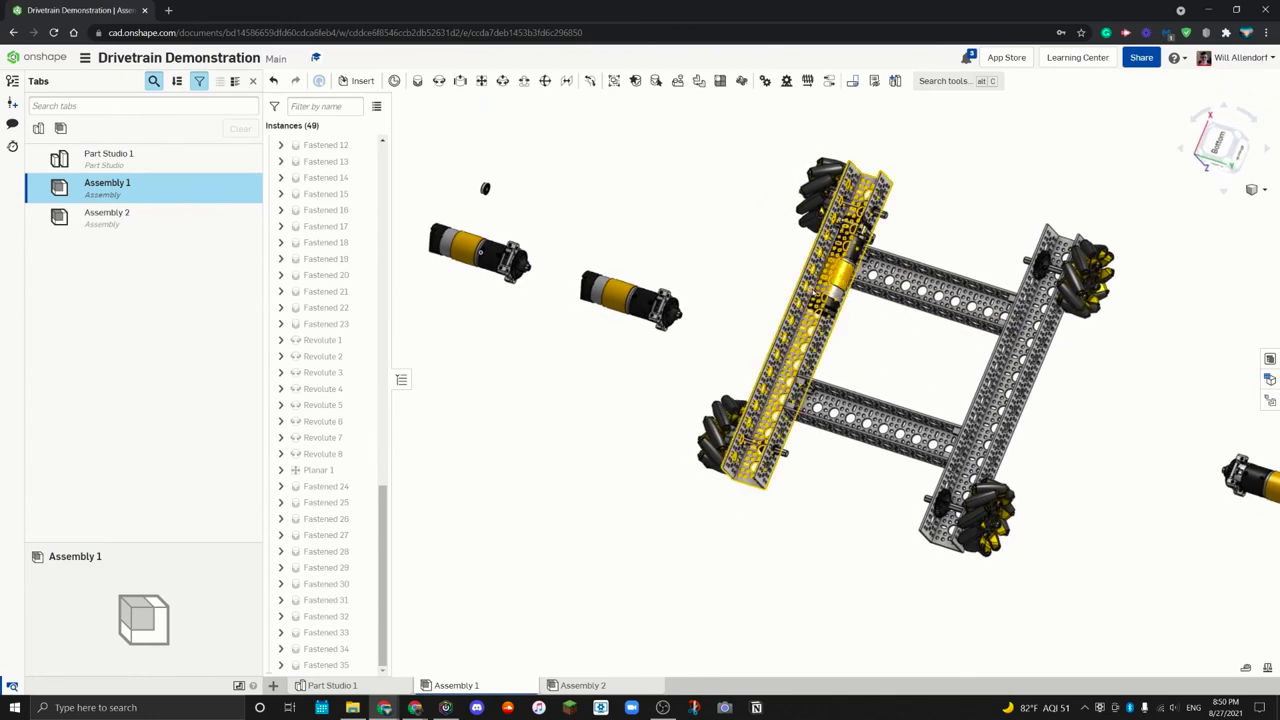
Step: Start a Fastened mate between the Quad Block mounting hole and the matching 17-hole rail hole
{"action": "left_click", "coordinate": [418, 81]}
{"action": "scroll", "coordinate": [858, 217], "scroll_direction": "up", "scroll_amount": 10}
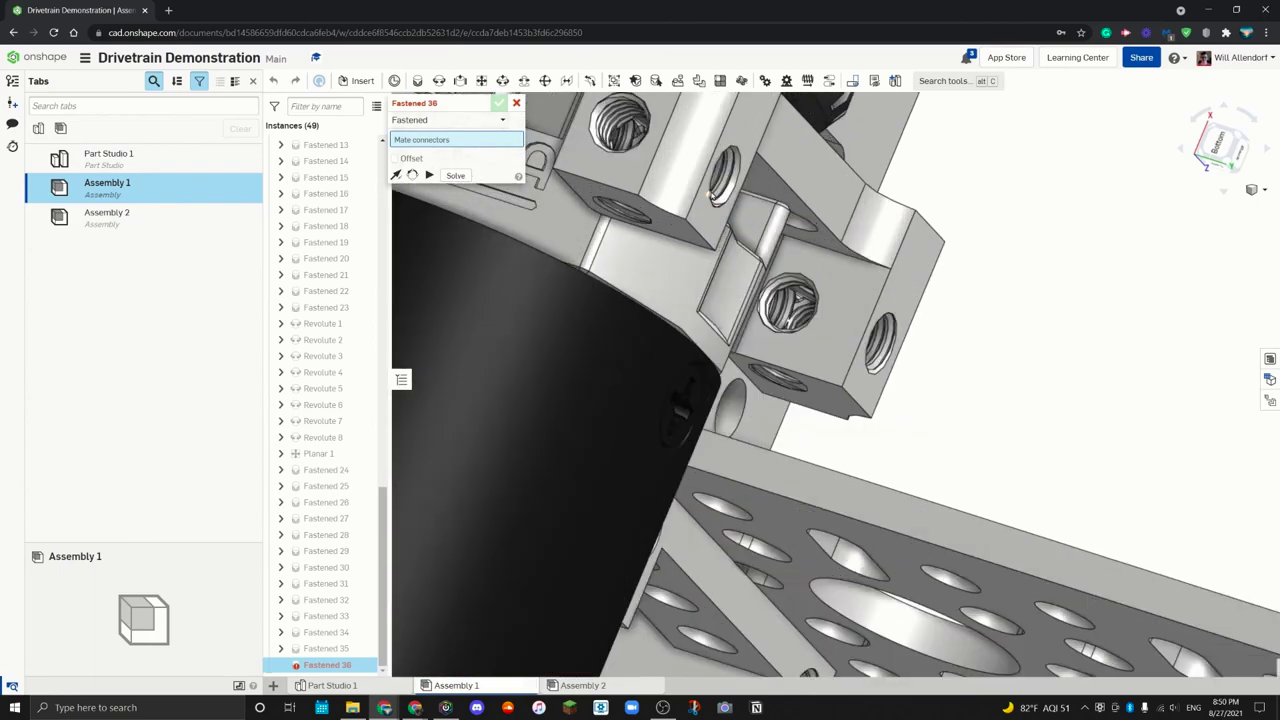
{"action": "scroll", "coordinate": [730, 205], "scroll_direction": "up", "scroll_amount": 10}
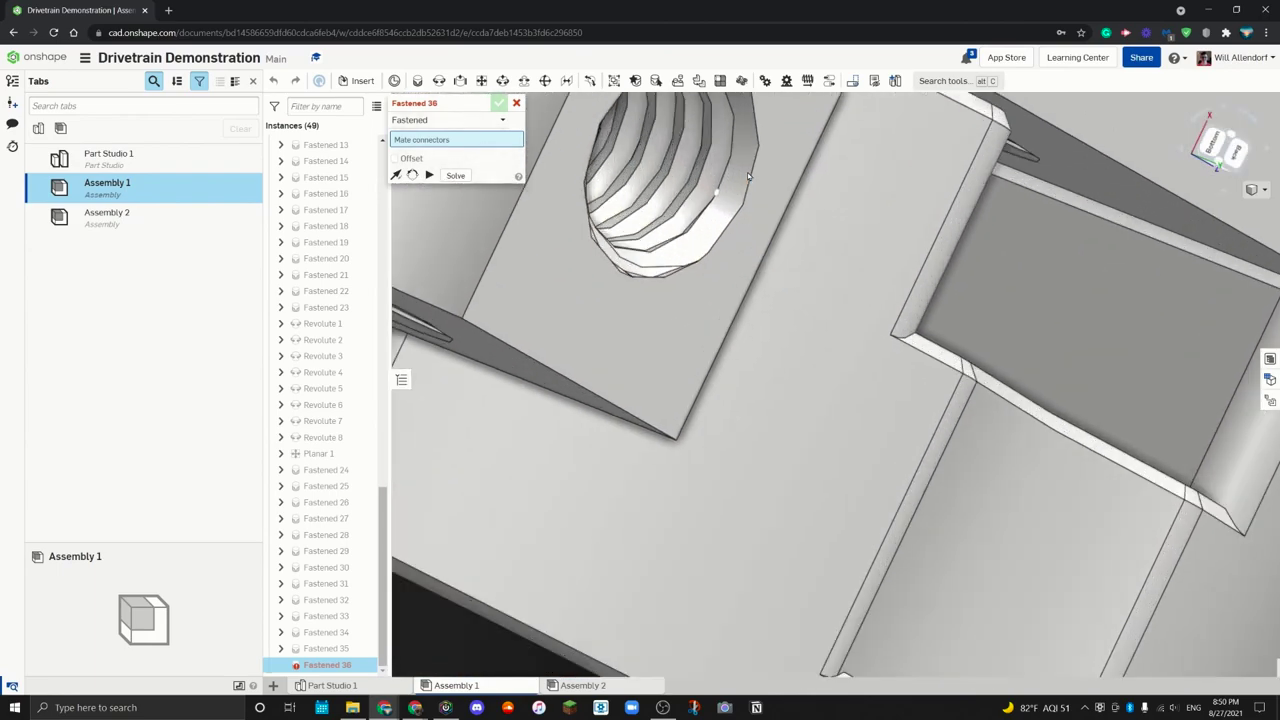
{"action": "left_click", "coordinate": [752, 178]}
{"action": "scroll", "coordinate": [754, 180], "scroll_direction": "down", "scroll_amount": 10}
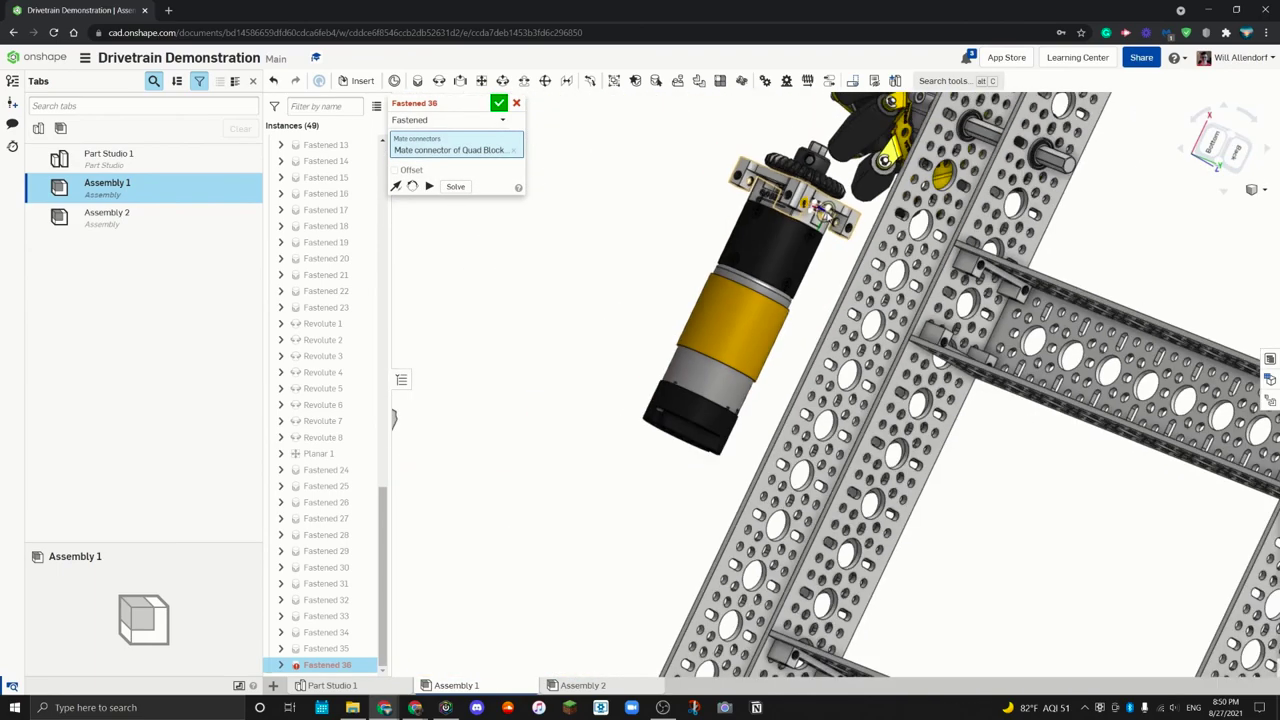
{"action": "scroll", "coordinate": [817, 209], "scroll_direction": "down", "scroll_amount": 10}
{"action": "right_click_drag", "start_coordinate": [760, 215], "coordinate": [682, 218]}
{"action": "scroll", "coordinate": [1003, 272], "scroll_direction": "up", "scroll_amount": 10}
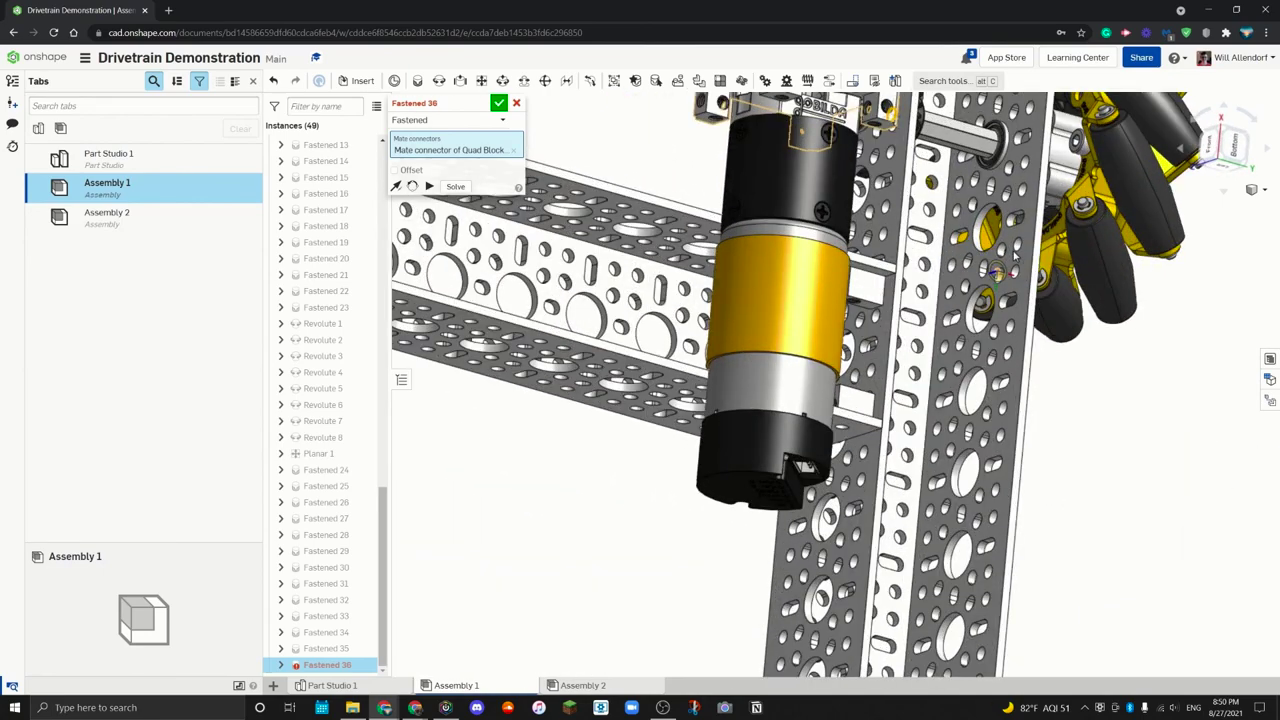
{"action": "scroll", "coordinate": [1014, 256], "scroll_direction": "up", "scroll_amount": 5}
{"action": "left_click", "coordinate": [1014, 250]}
Step: Check the motor's alignment behind the rail from several angles, then confirm the mate as Fastened 39
{"action": "scroll", "coordinate": [1015, 248], "scroll_direction": "down", "scroll_amount": 5}
{"action": "key", "text": "Left"}
{"action": "key", "text": "Left"}
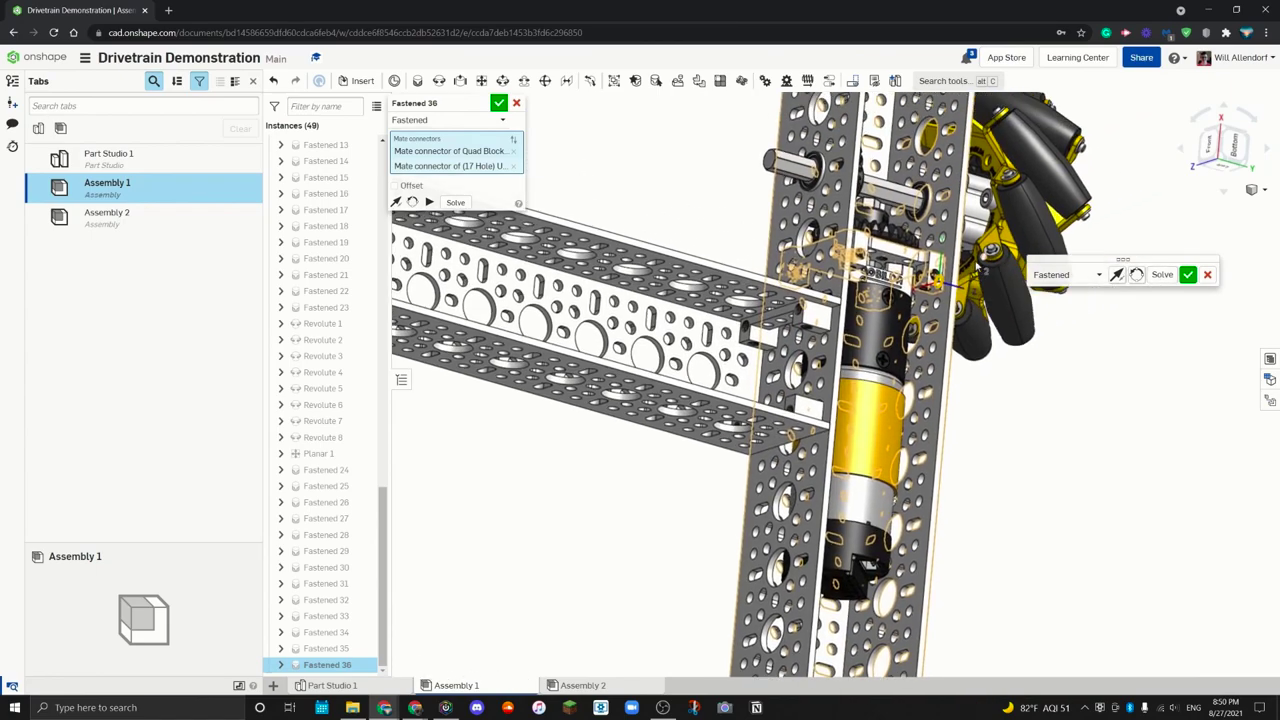
{"action": "key", "text": "Left"}
{"action": "key", "text": "Left"}
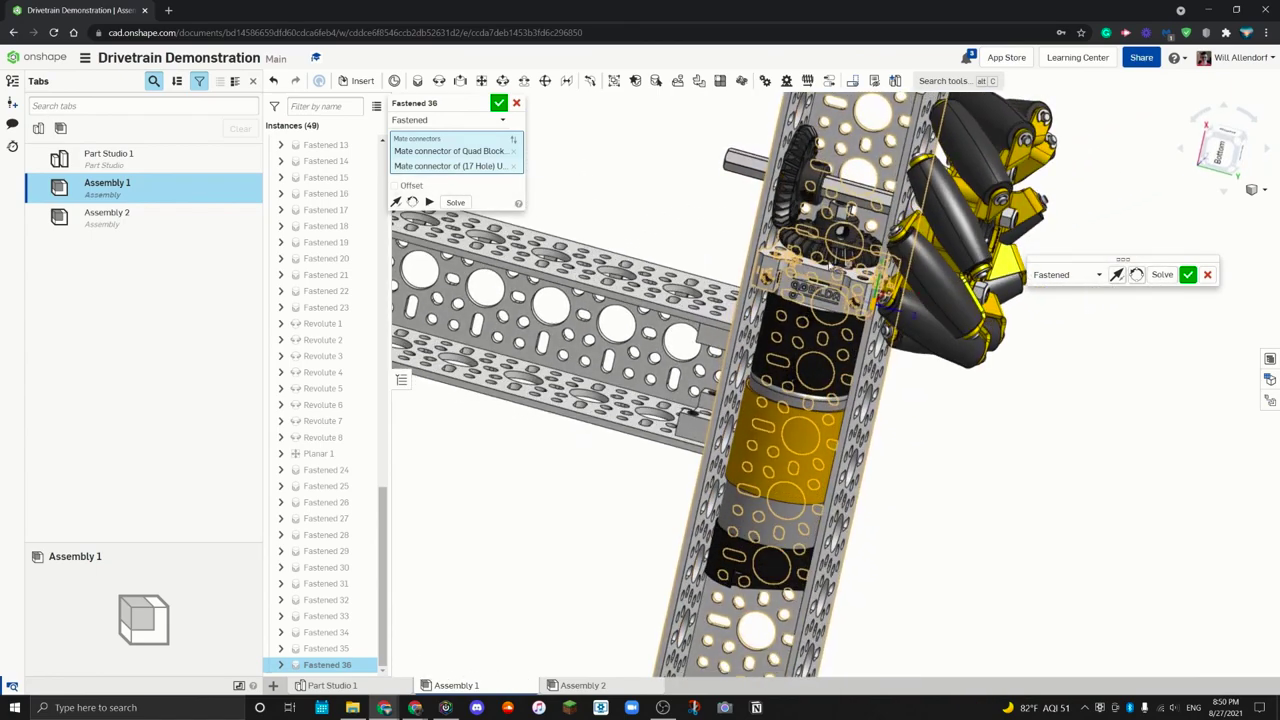
{"action": "scroll", "coordinate": [788, 252], "scroll_direction": "up", "scroll_amount": 5}
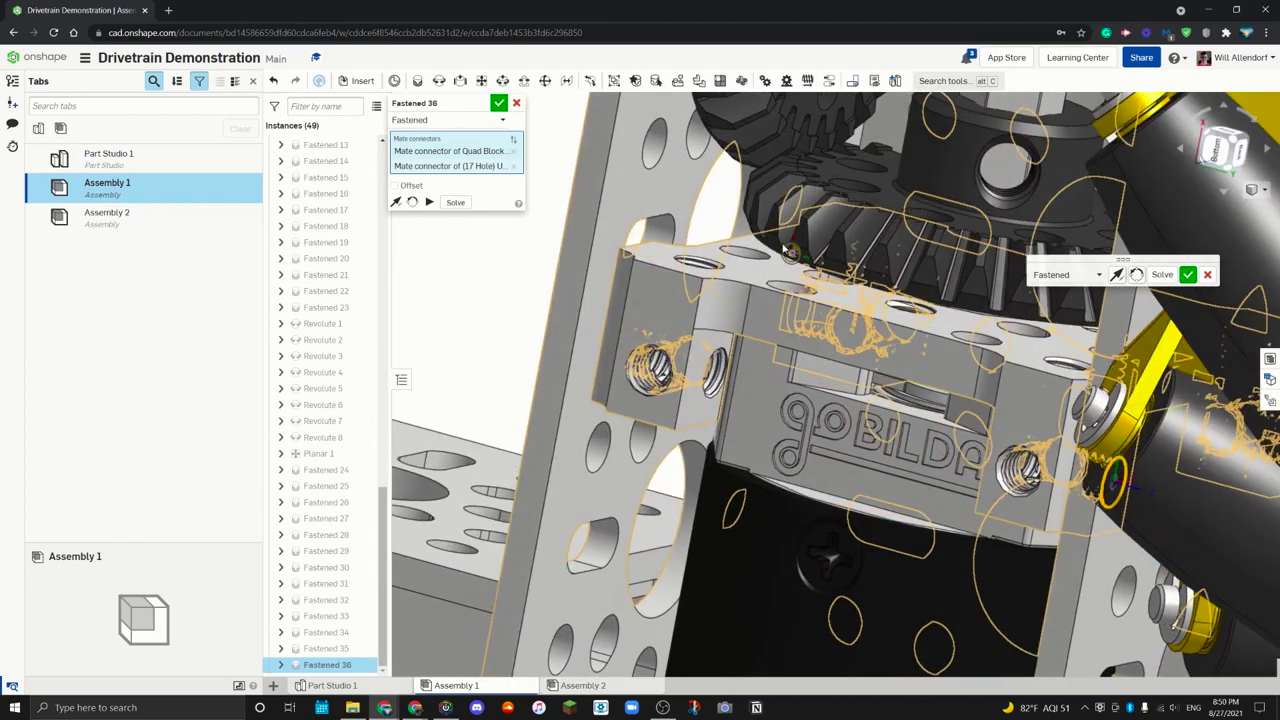
{"action": "key", "text": "Left"}
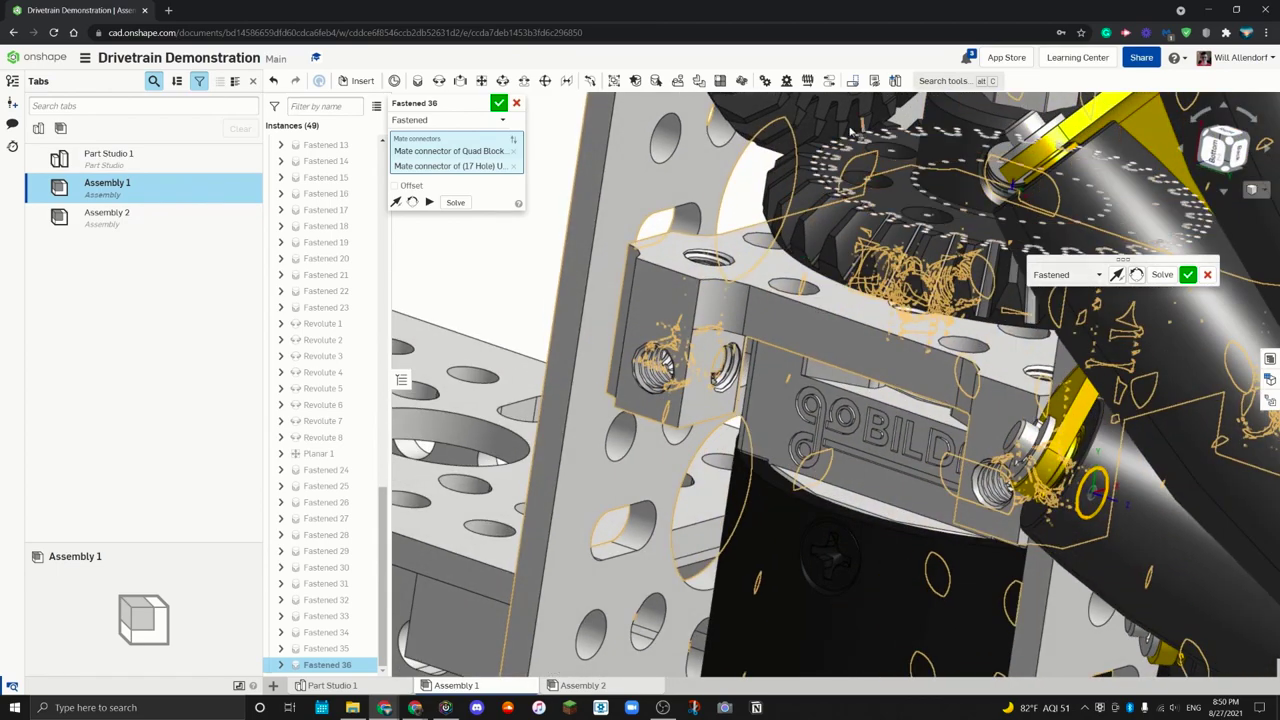
{"action": "scroll", "coordinate": [818, 185], "scroll_direction": "down", "scroll_amount": 5}
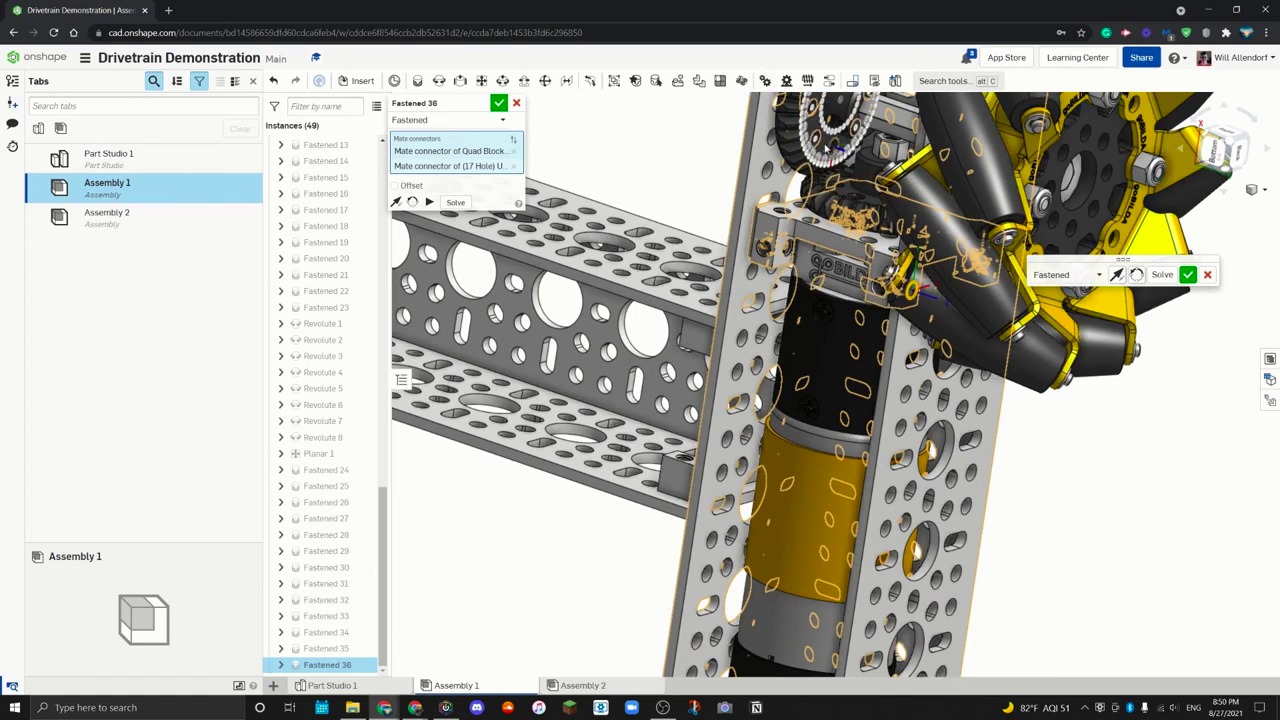
{"action": "scroll", "coordinate": [858, 232], "scroll_direction": "down", "scroll_amount": 5}
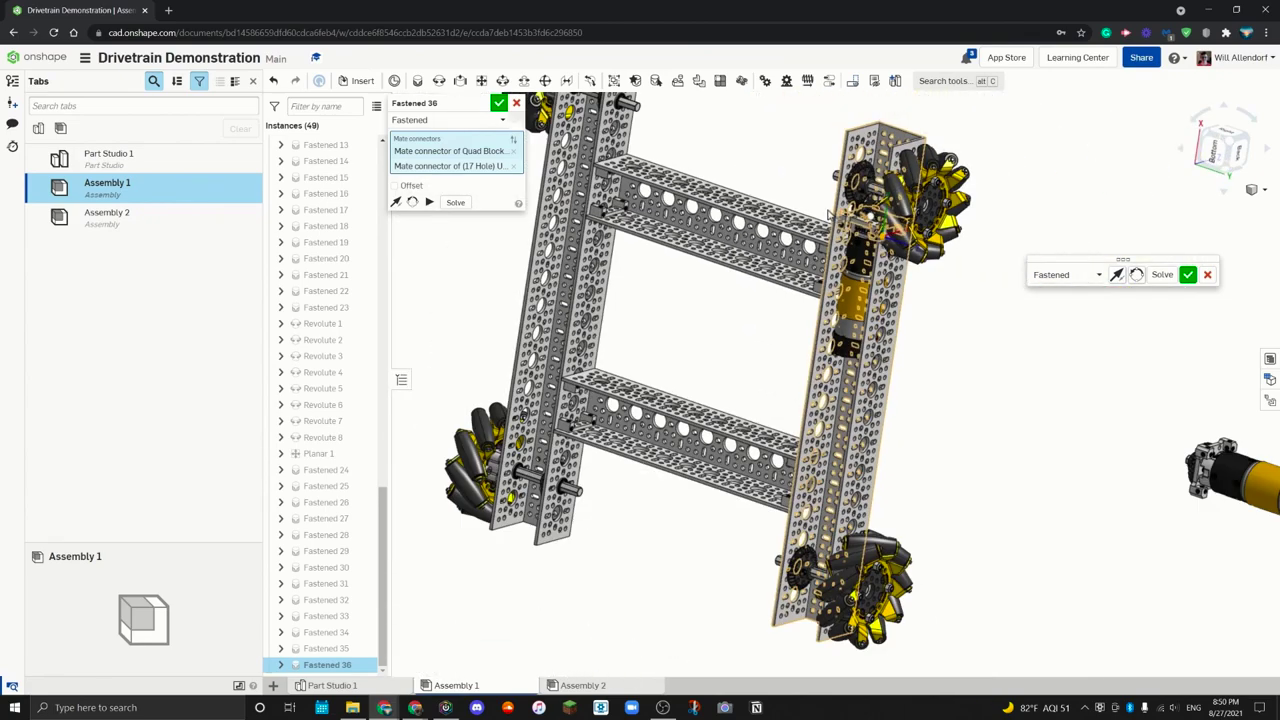
{"action": "scroll", "coordinate": [850, 288], "scroll_direction": "up", "scroll_amount": 5}
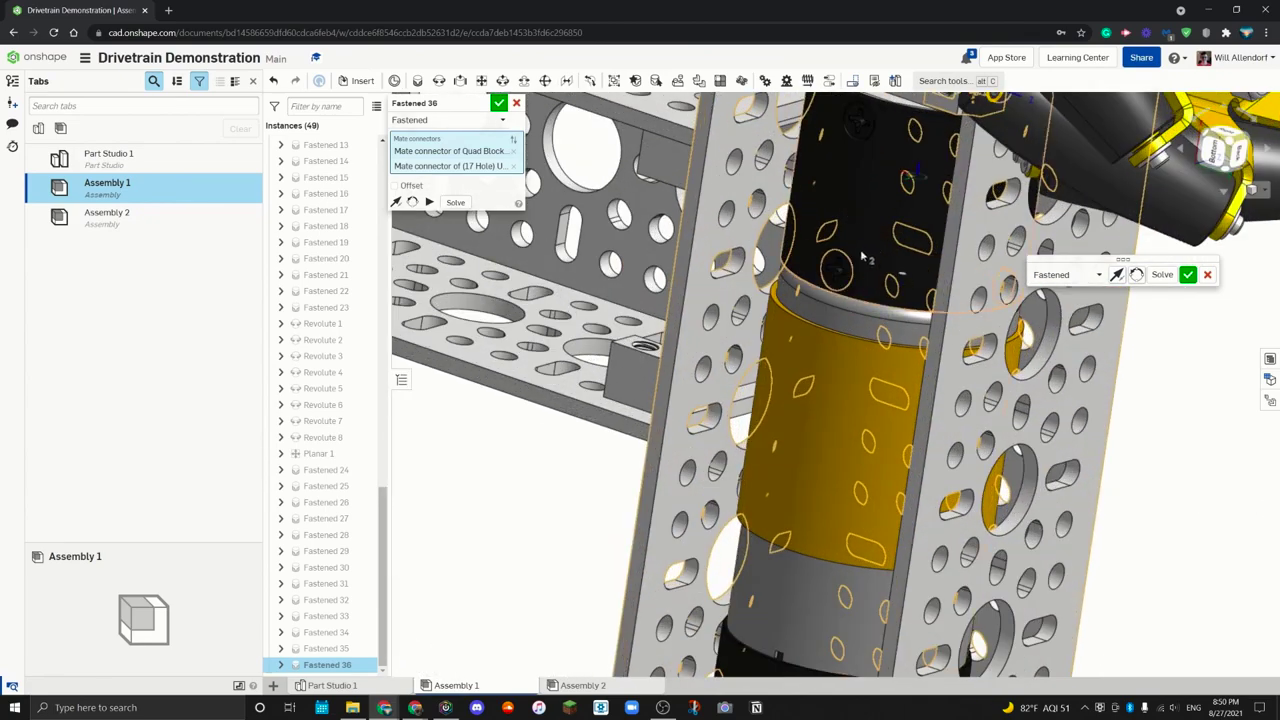
{"action": "scroll", "coordinate": [850, 288], "scroll_direction": "down", "scroll_amount": 5}
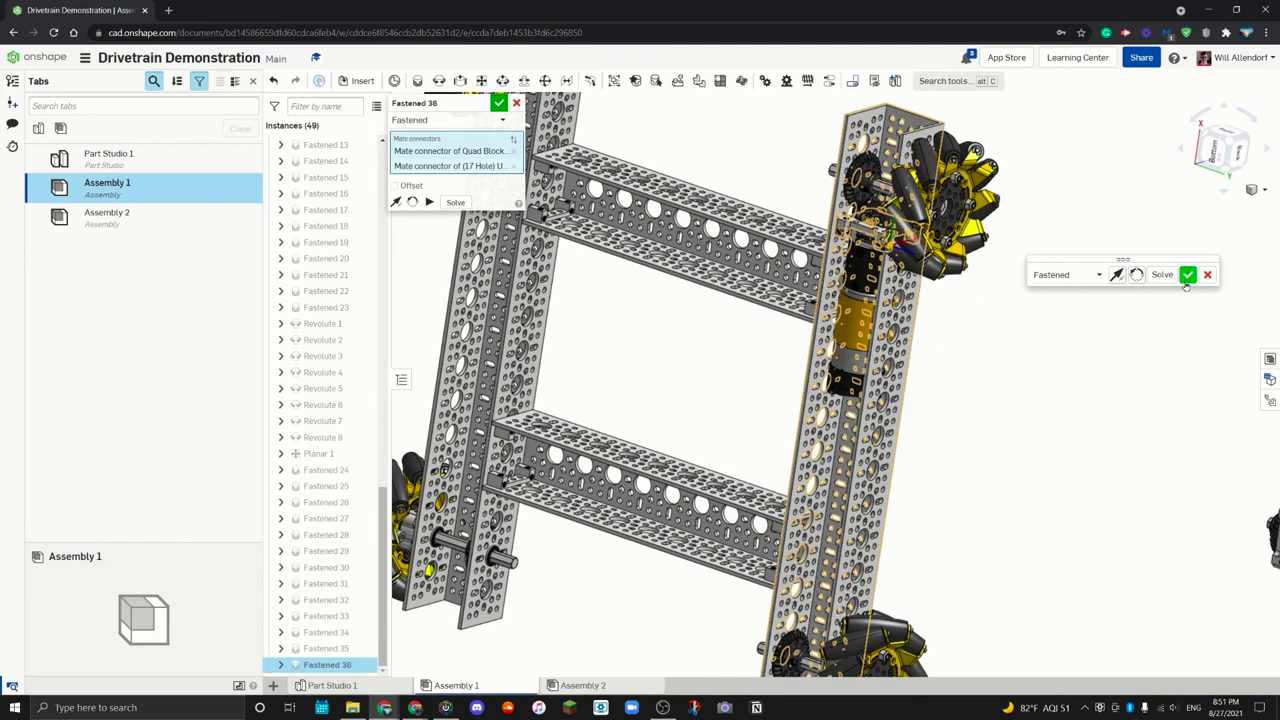
{"action": "key", "text": "Left"}
{"action": "key", "text": "Left"}
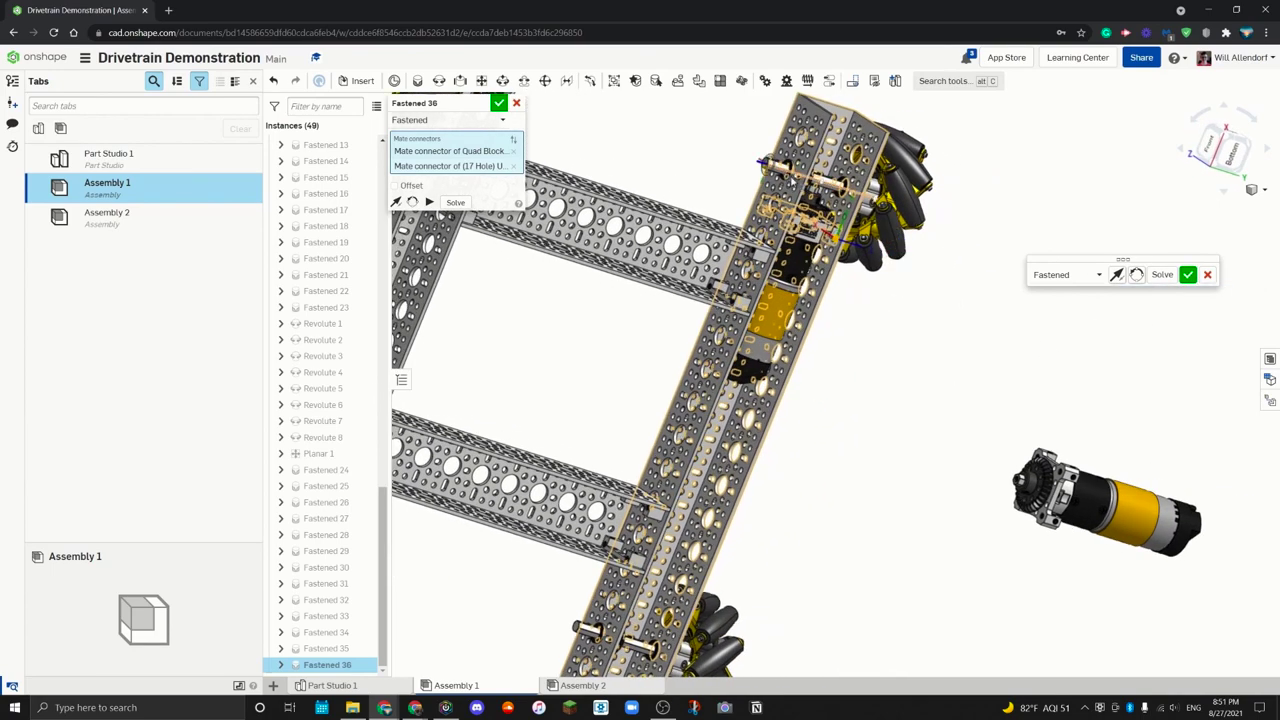
{"action": "key", "text": "Left"}
{"action": "key", "text": "Right"}
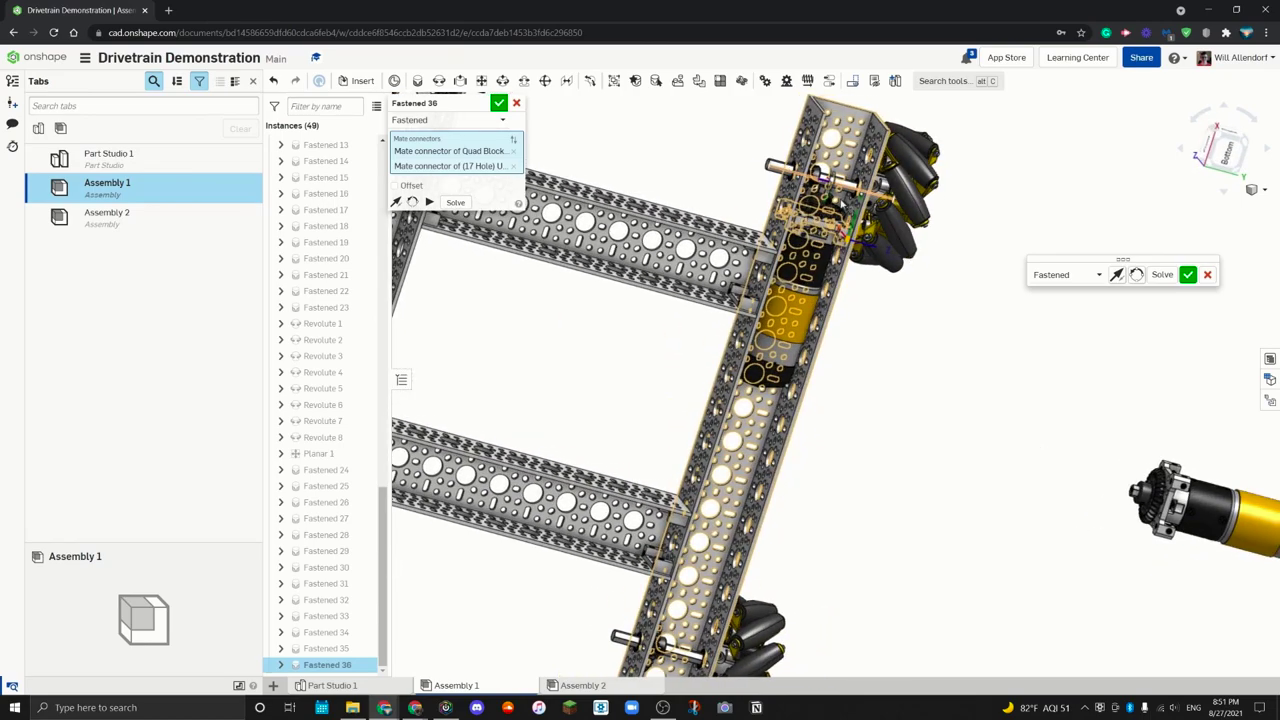
{"action": "key", "text": "Left"}
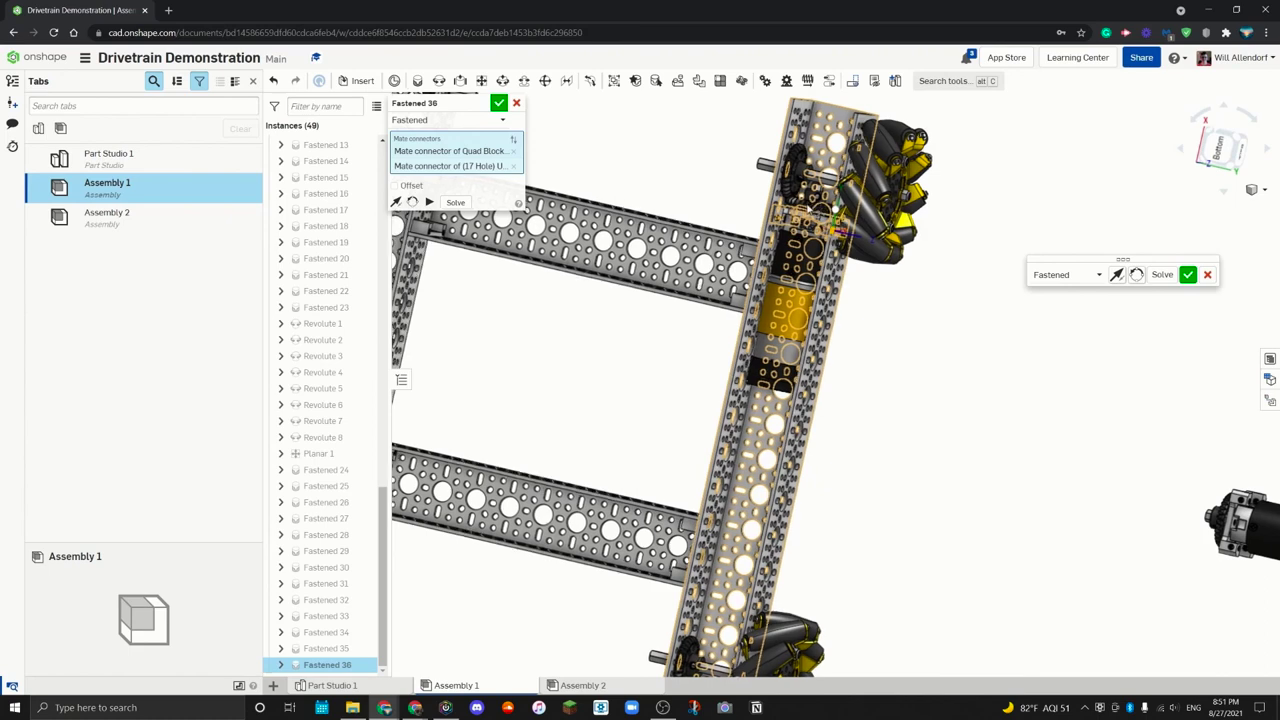
{"action": "key", "text": "Left"}
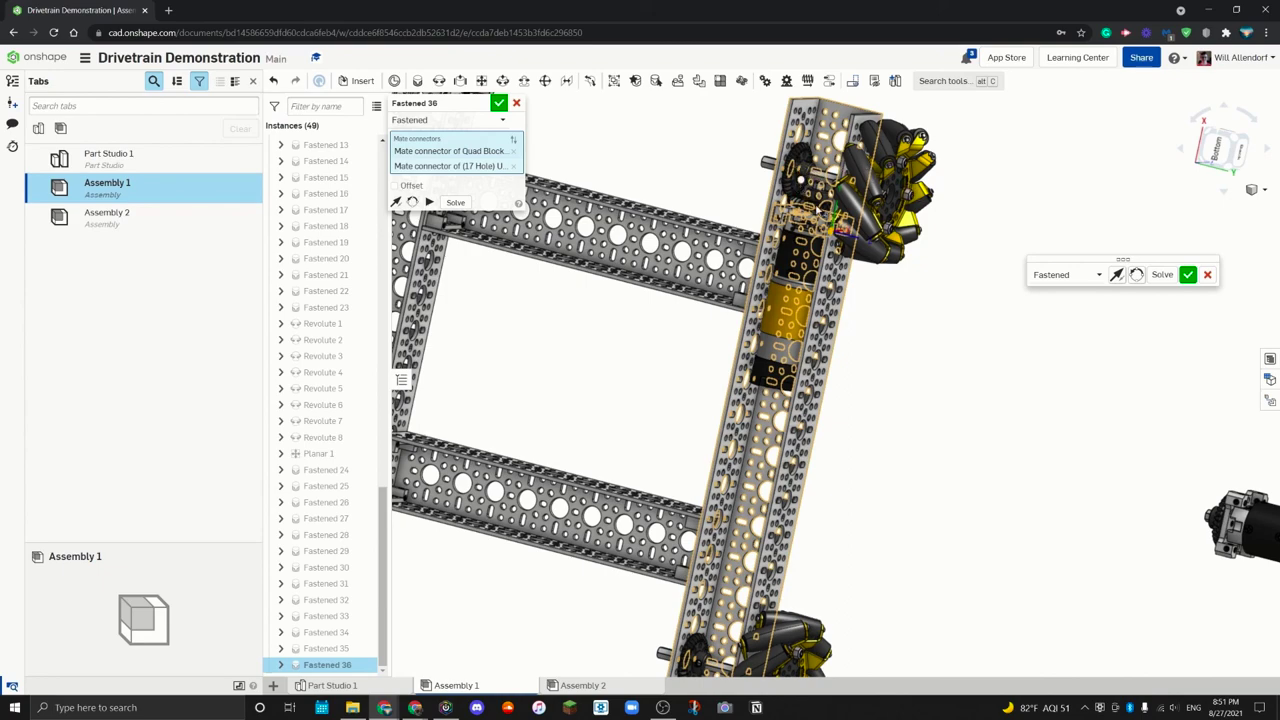
{"action": "key", "text": "Left"}
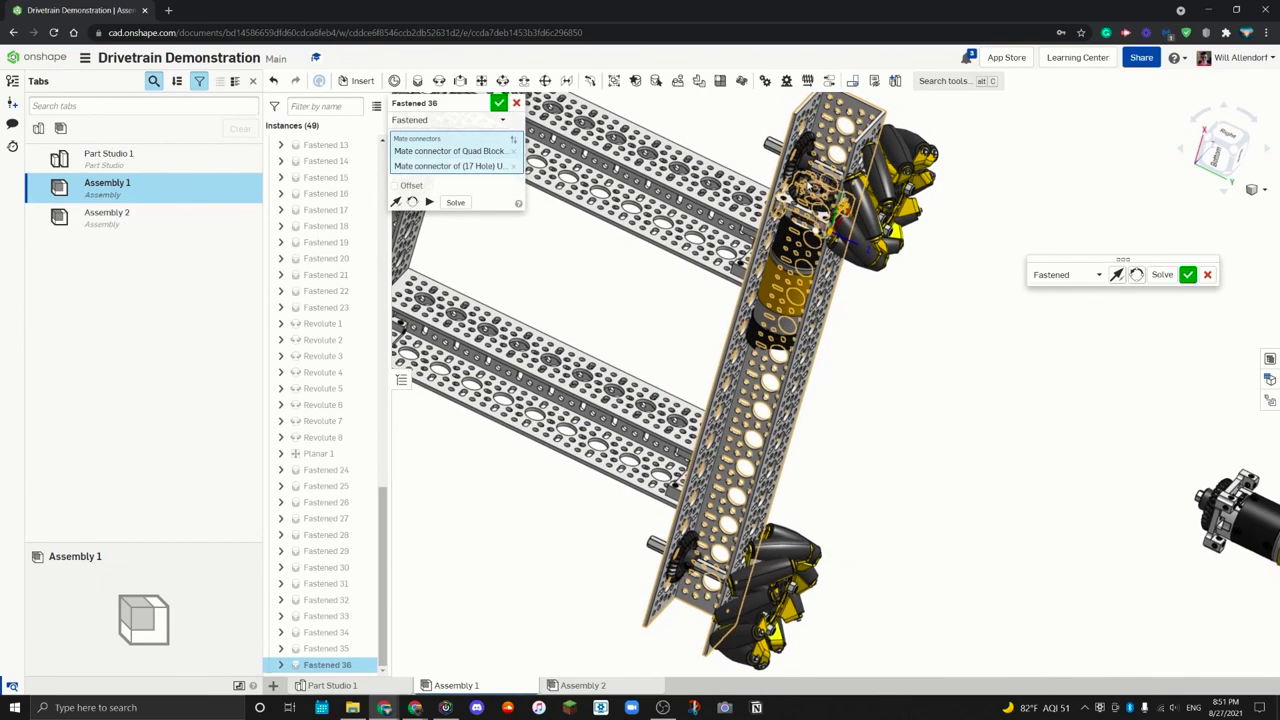
{"action": "key", "text": "Left"}
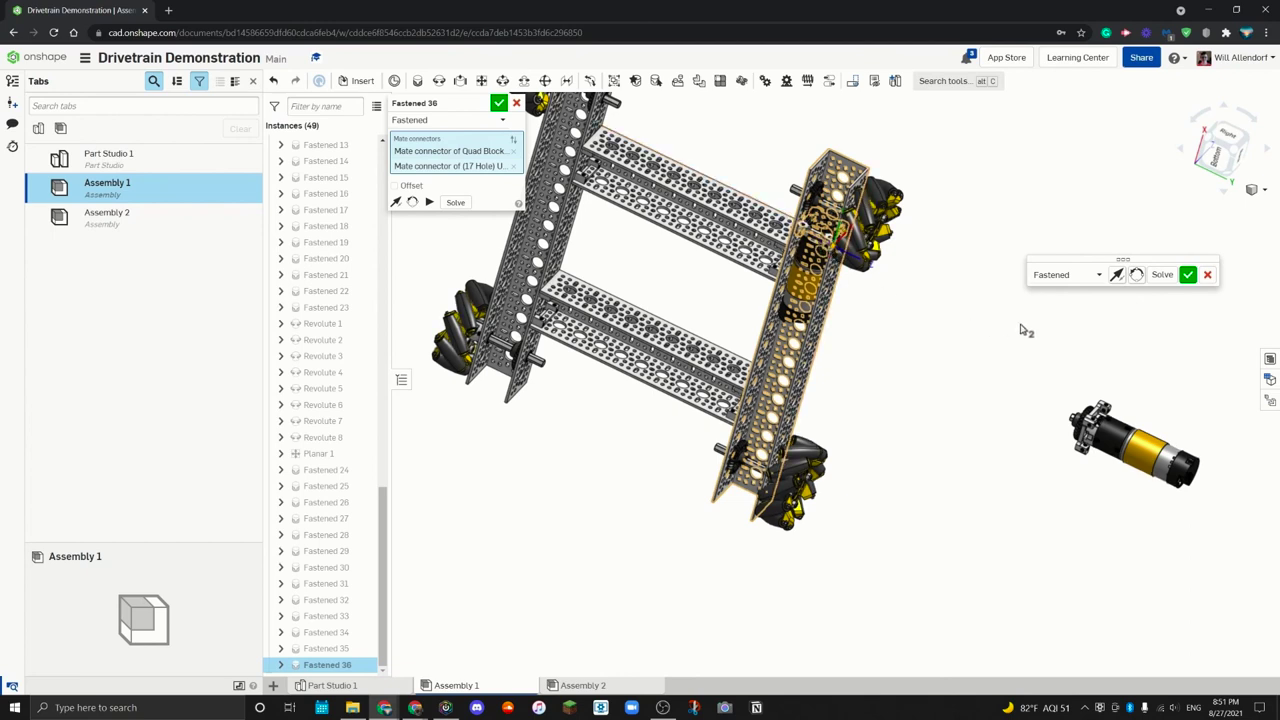
{"action": "right_click_drag", "start_coordinate": [987, 344], "coordinate": [931, 240]}
{"action": "scroll", "coordinate": [643, 183], "scroll_direction": "up", "scroll_amount": 5}
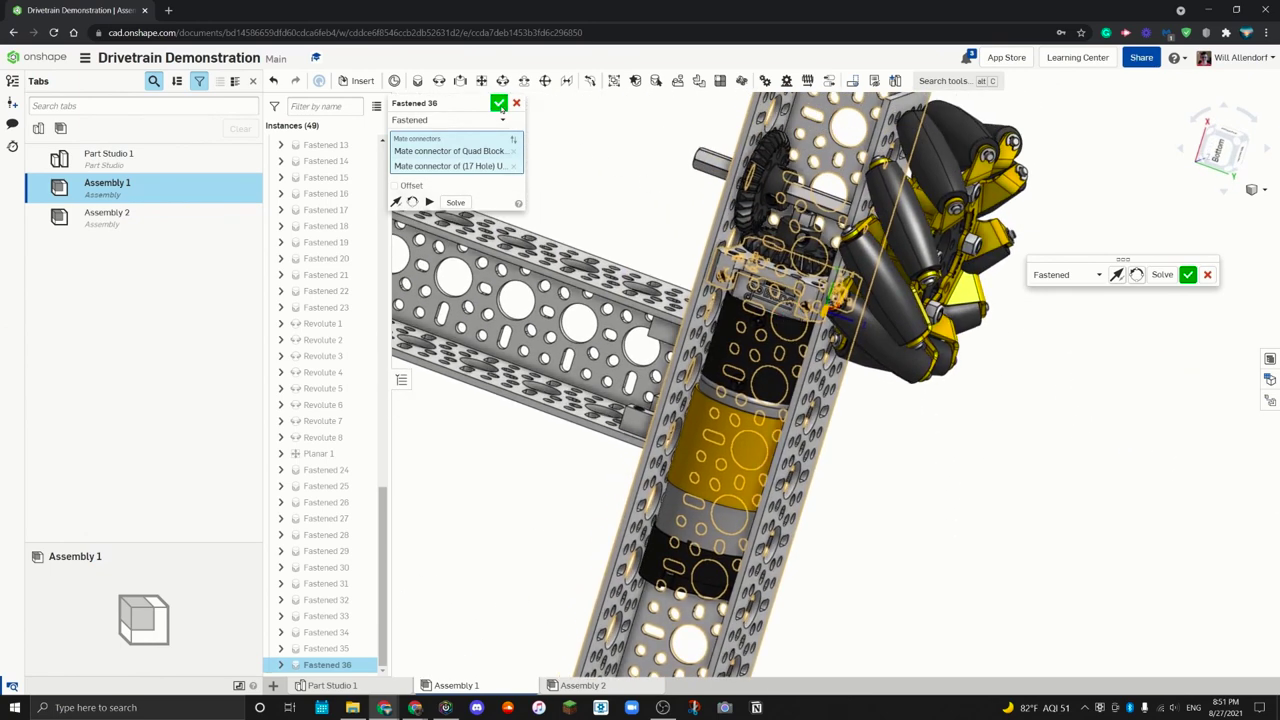
{"action": "left_click", "coordinate": [498, 103]}
{"action": "key", "text": "shift+7"}
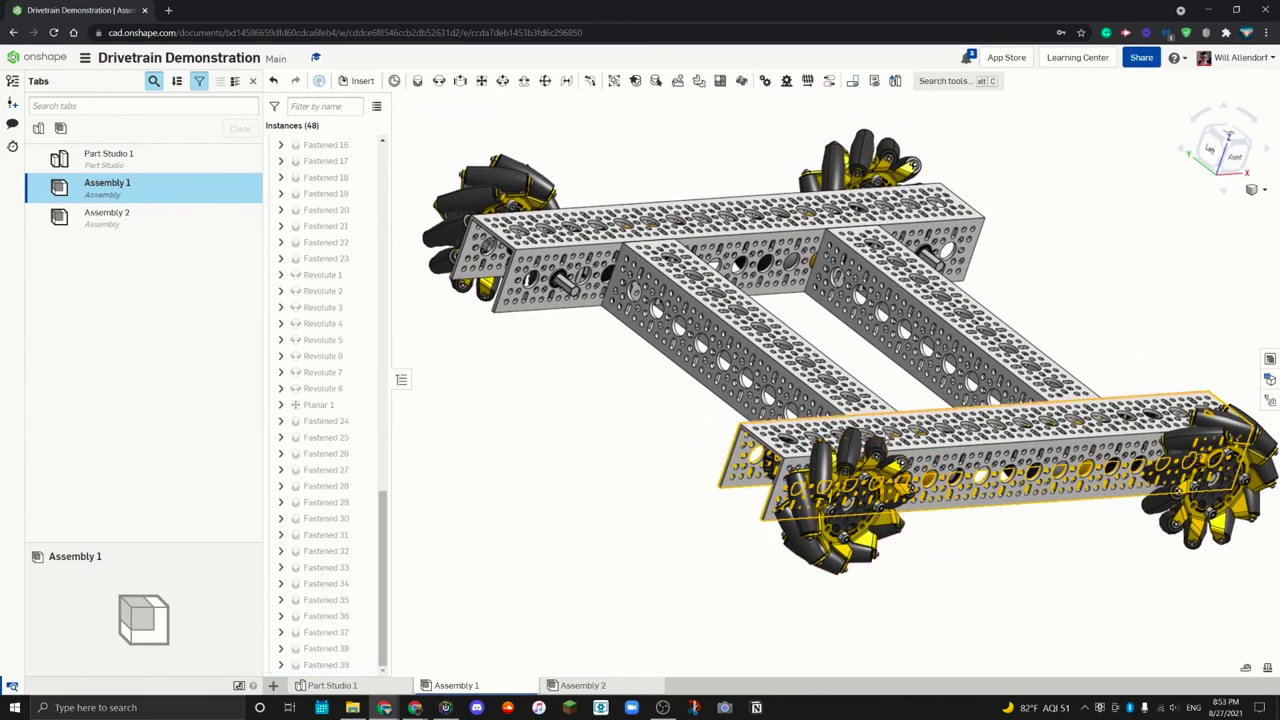
{"action": "right_click_drag", "start_coordinate": [875, 490], "coordinate": [780, 440]}
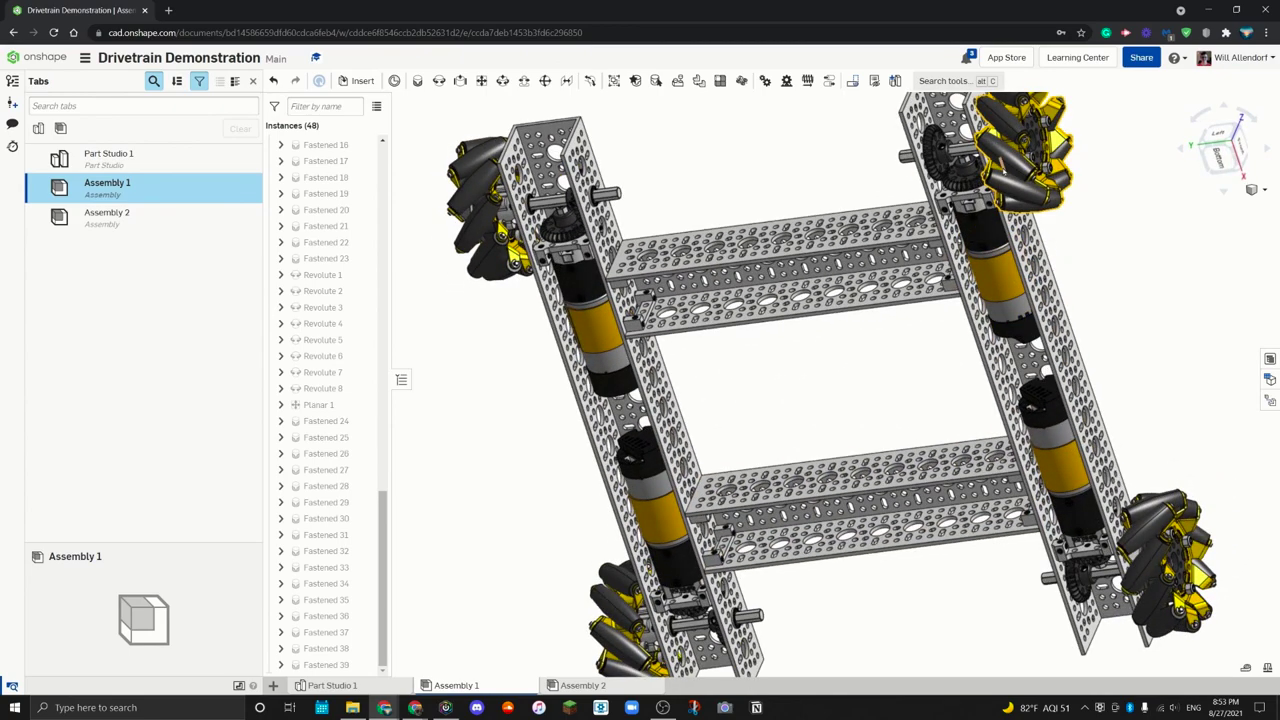
{"action": "left_click_drag", "start_coordinate": [1004, 172], "coordinate": [1054, 234]}
{"action": "mouse_move", "coordinate": [981, 244]}
{"action": "right_mouse_down"}
{"action": "mouse_move", "coordinate": [968, 276]}
{"action": "mouse_move", "coordinate": [985, 250]}
{"action": "mouse_move", "coordinate": [940, 228]}
{"action": "right_mouse_up"}
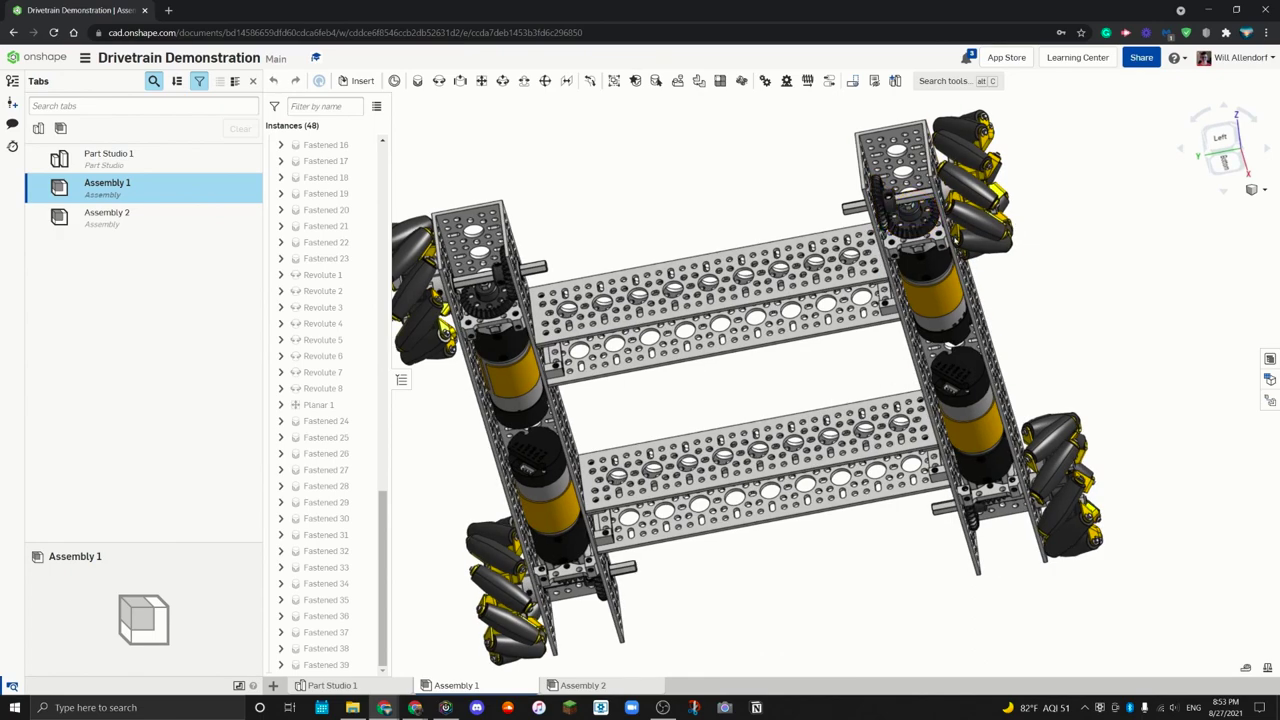
{"action": "scroll", "coordinate": [915, 228], "scroll_direction": "up", "scroll_amount": 5}
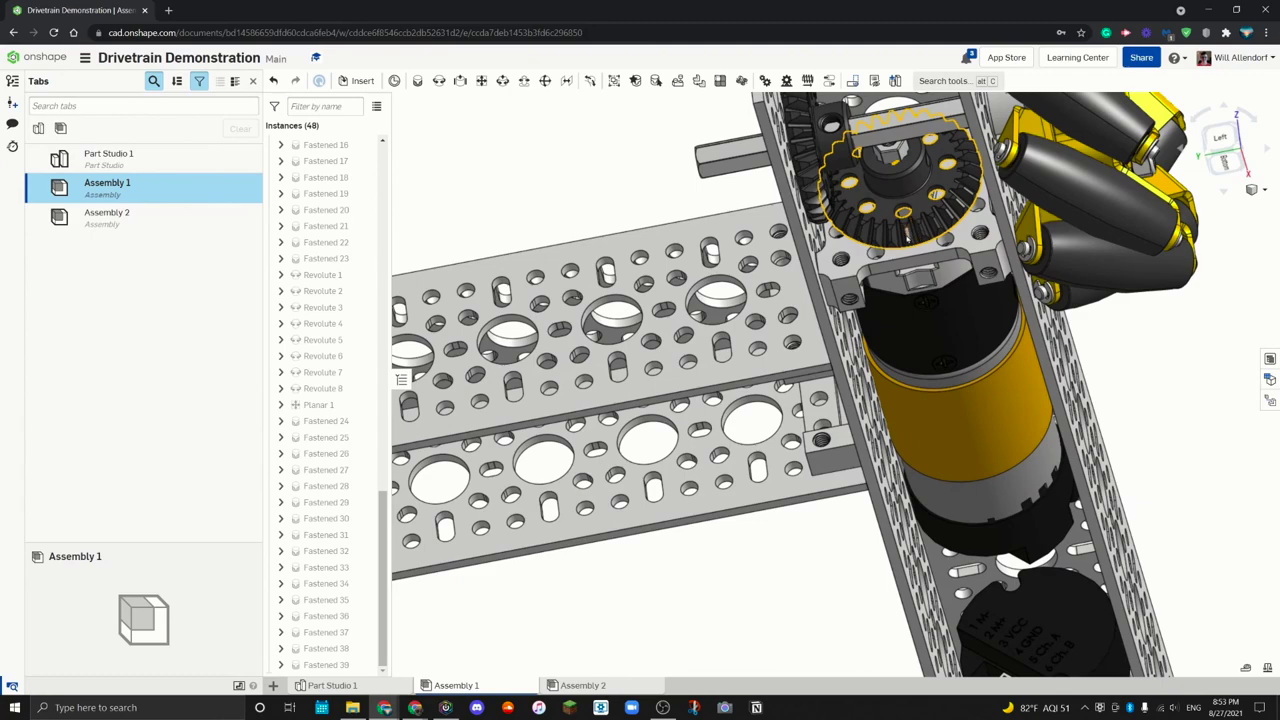
{"action": "scroll", "coordinate": [906, 229], "scroll_direction": "down", "scroll_amount": 10}
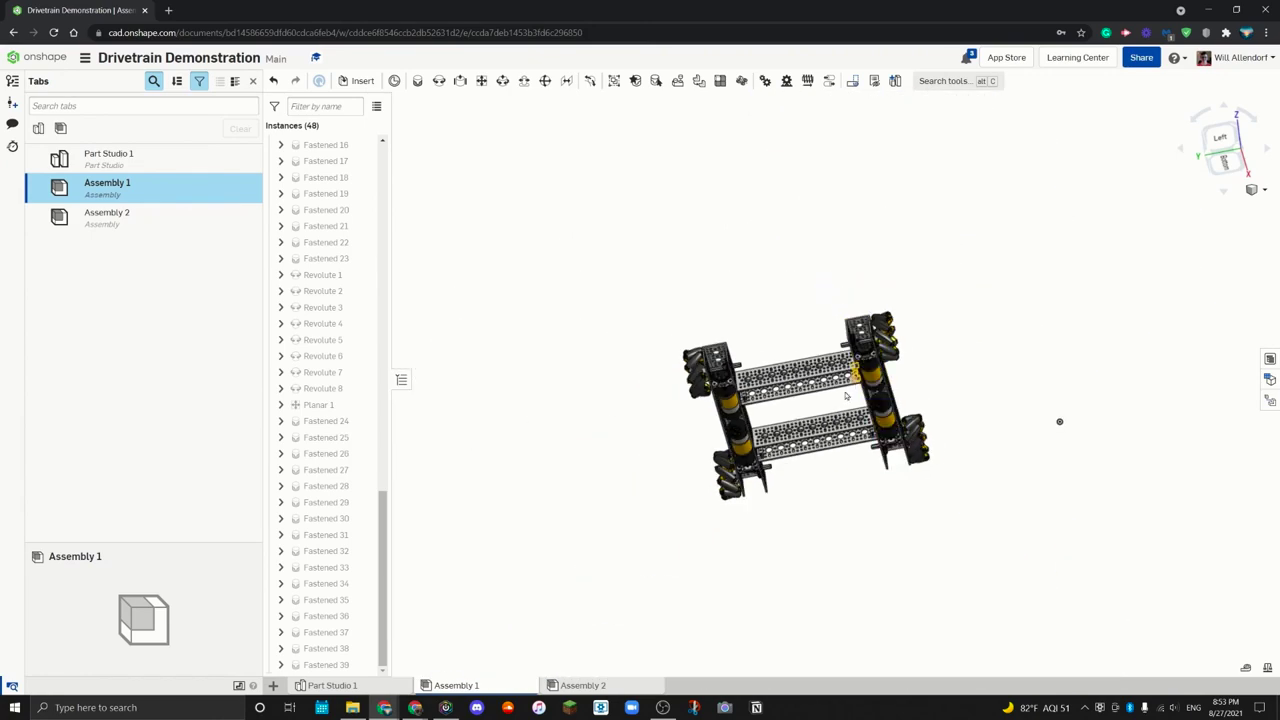
{"action": "key", "text": "shift+7"}
{"action": "key", "text": "f"}
{"action": "right_click_drag", "start_coordinate": [838, 407], "coordinate": [840, 440]}
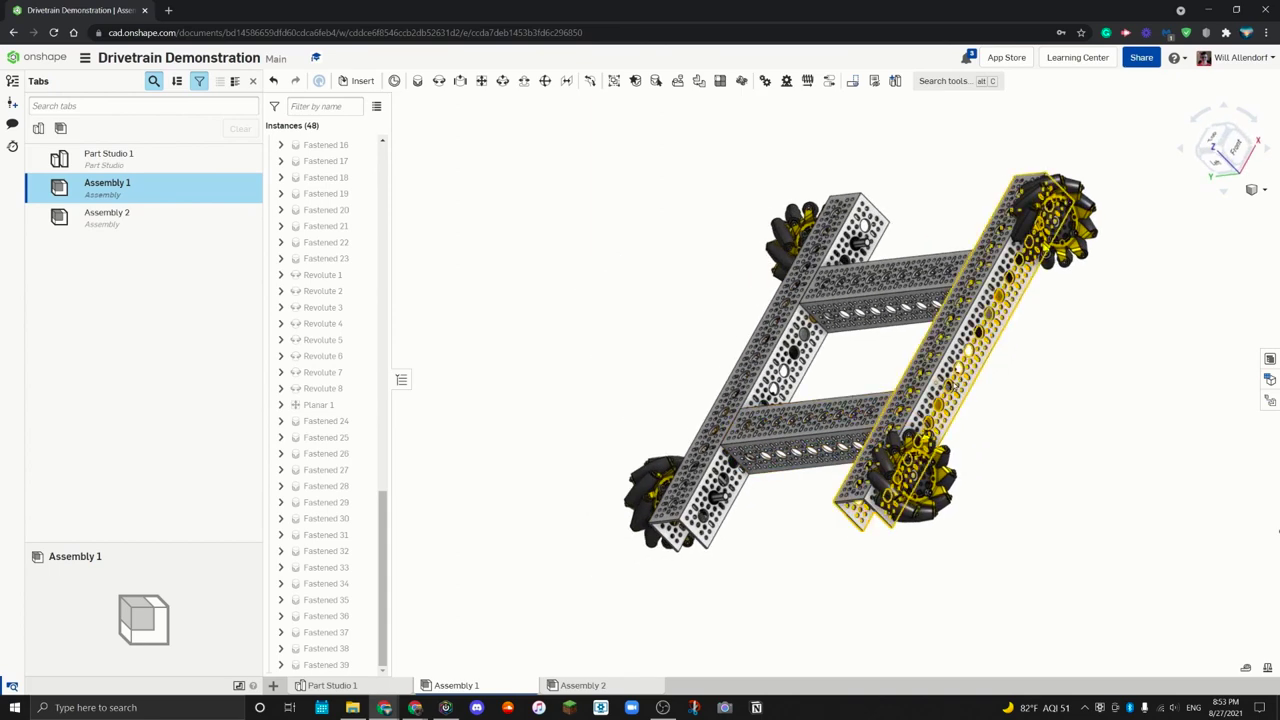